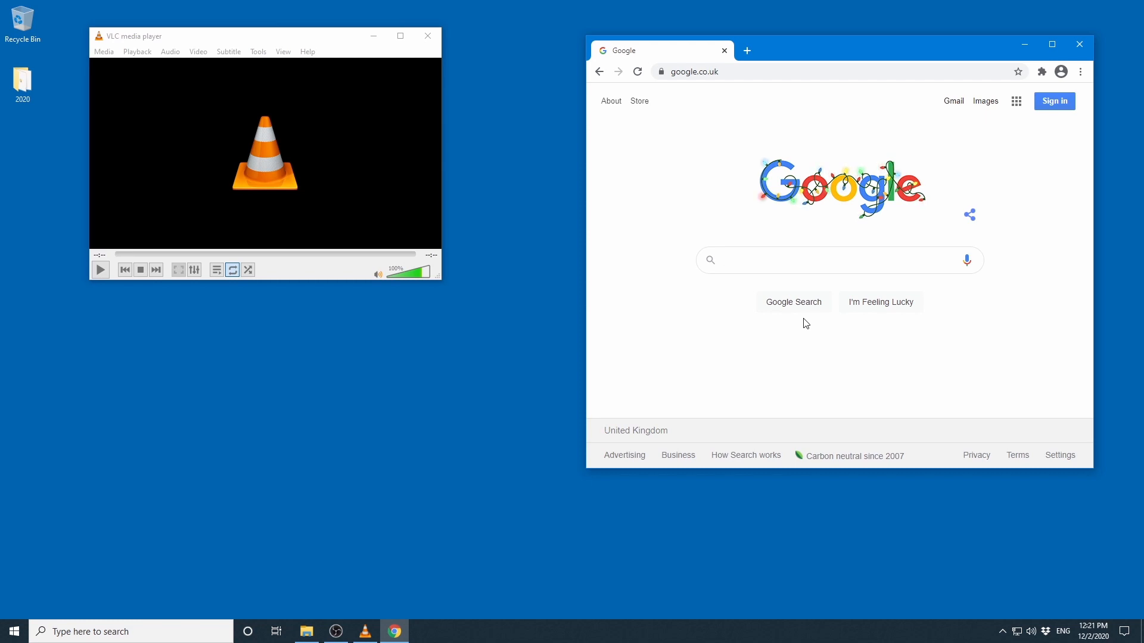
# Open and play the network stream rtsp://192.168.1.30/live1.sdp in the media player
pyautogui.moveTo(260, 40); pyautogui.dragTo(262, 79)
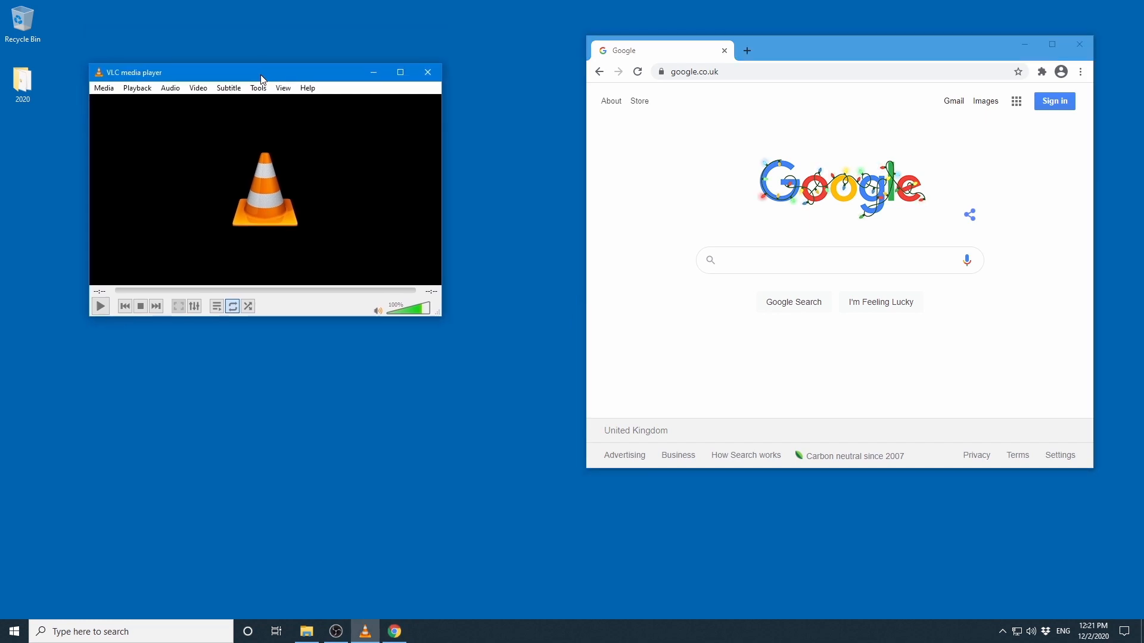
pyautogui.click(103, 89)
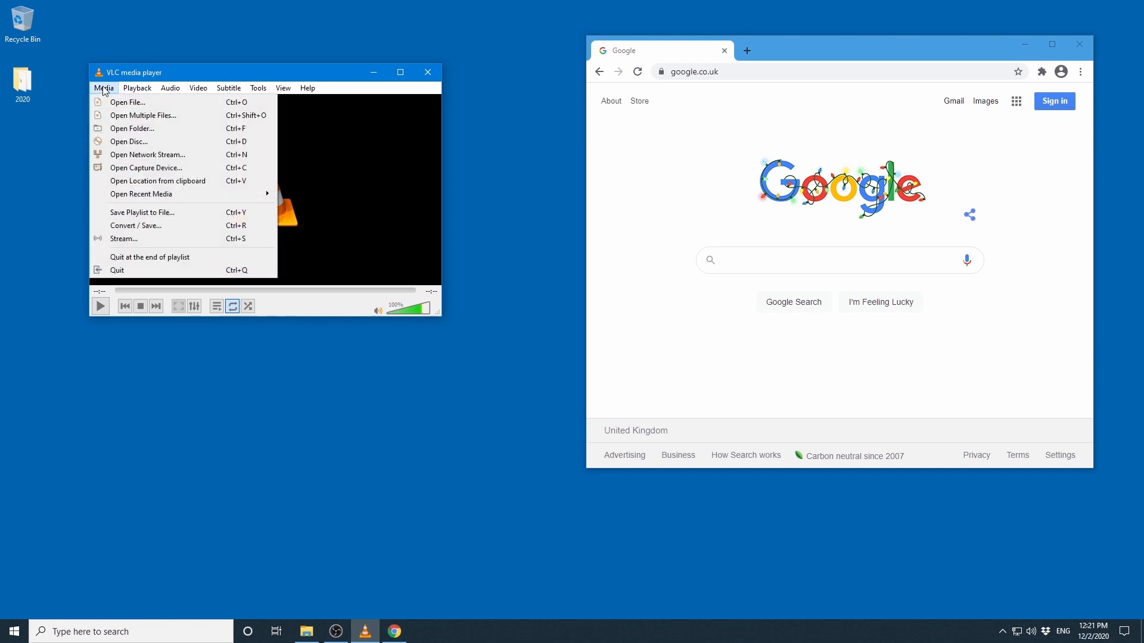
pyautogui.click(139, 156)
pyautogui.press('End')
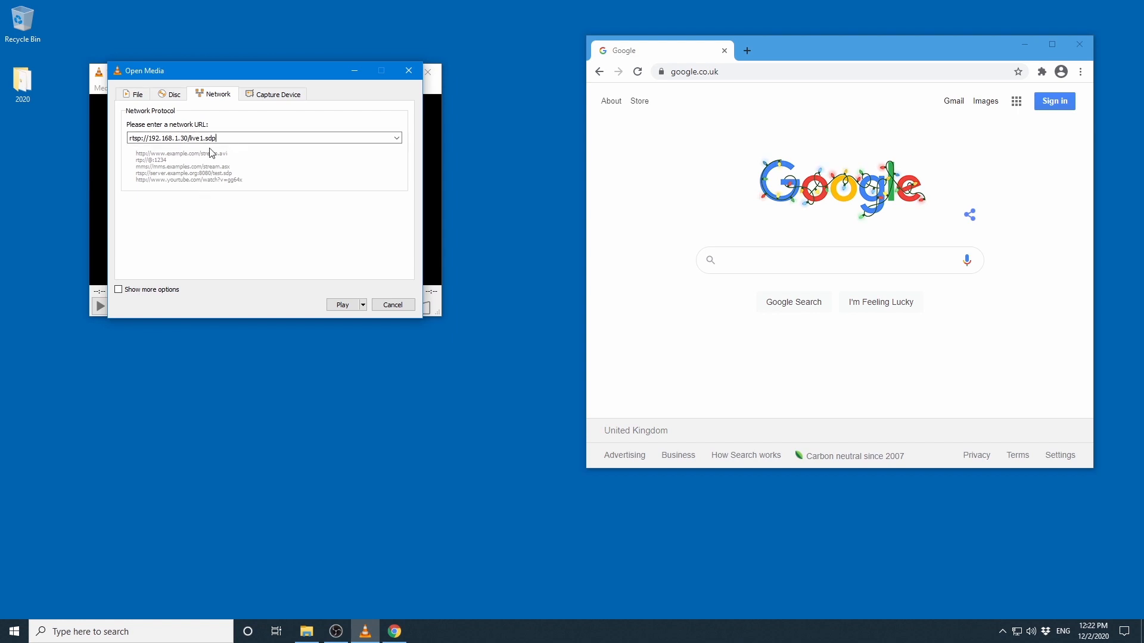
pyautogui.click(349, 306)
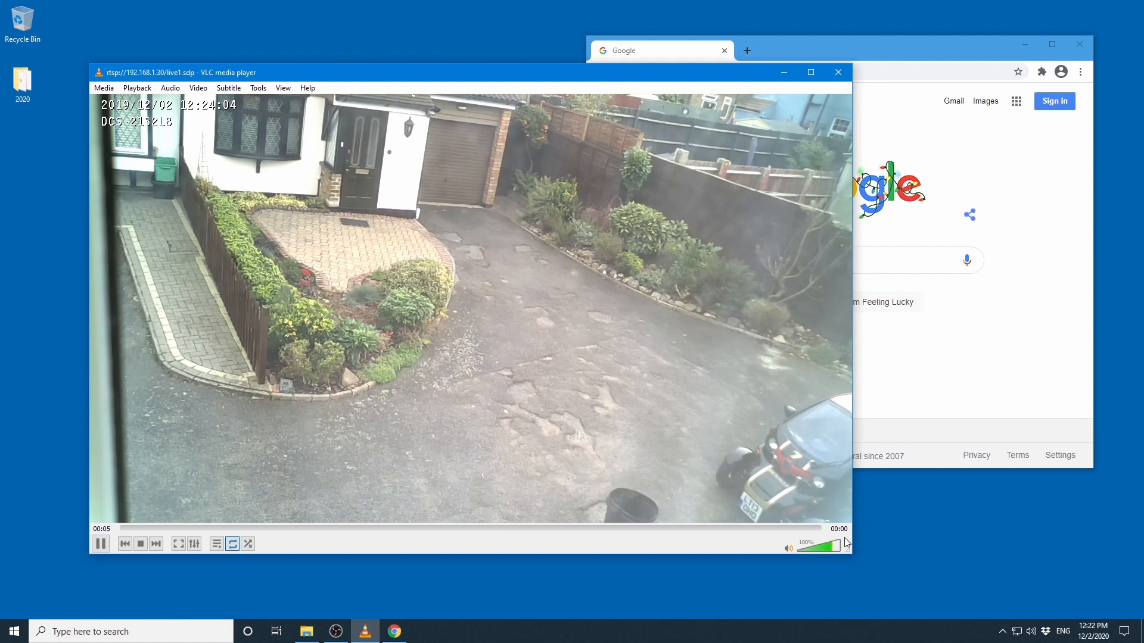
# Shrink the player window so it clears the browser, and stop the camera stream
pyautogui.moveTo(848, 551); pyautogui.dragTo(501, 376)
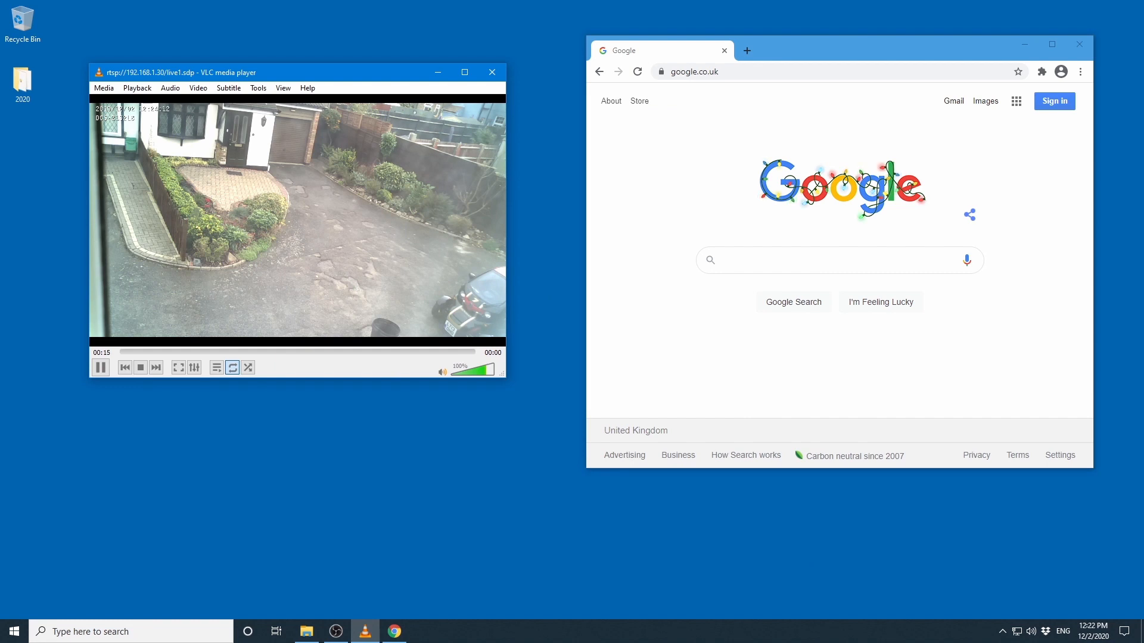
pyautogui.click(142, 367)
pyautogui.moveTo(199, 67); pyautogui.dragTo(196, 40)
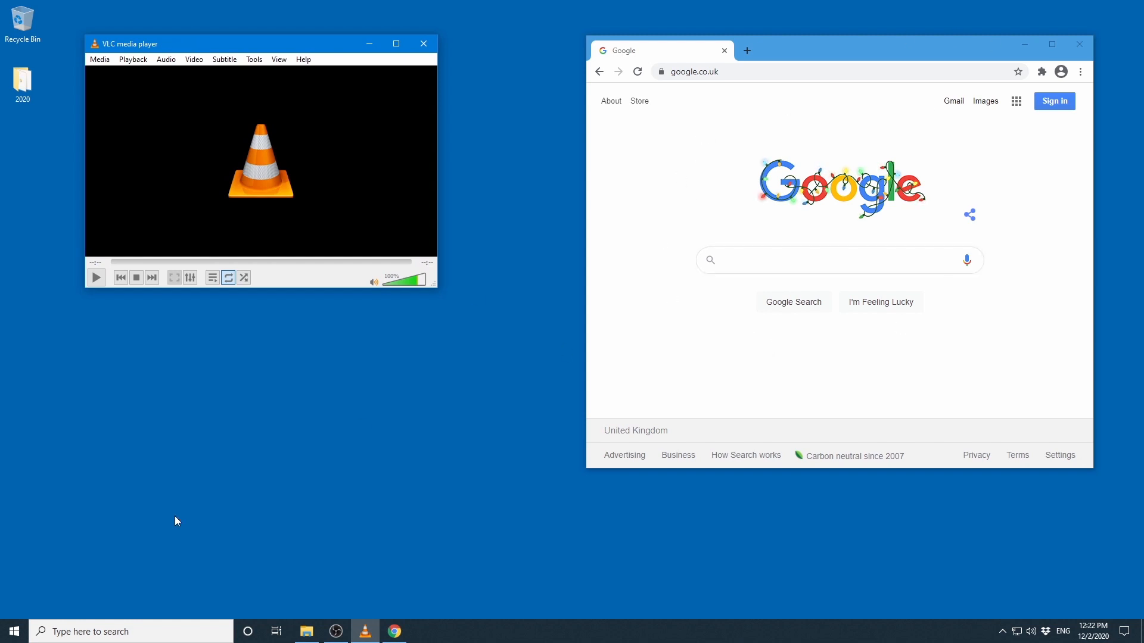
# Launch a command prompt by running cmd
pyautogui.click(15, 633)
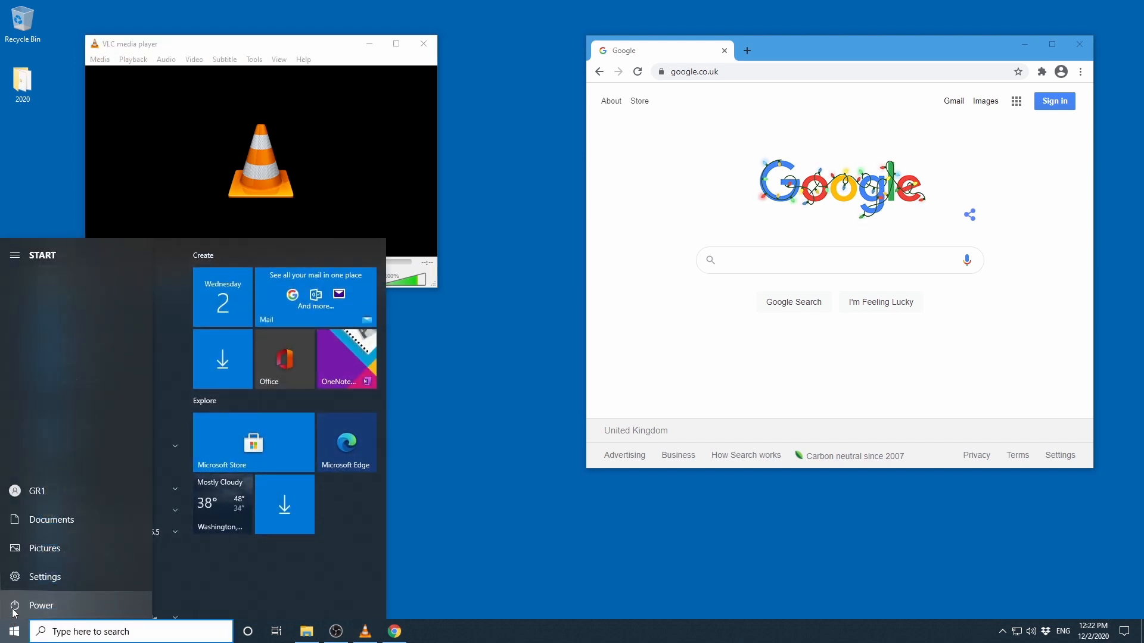
pyautogui.rightClick(8, 636)
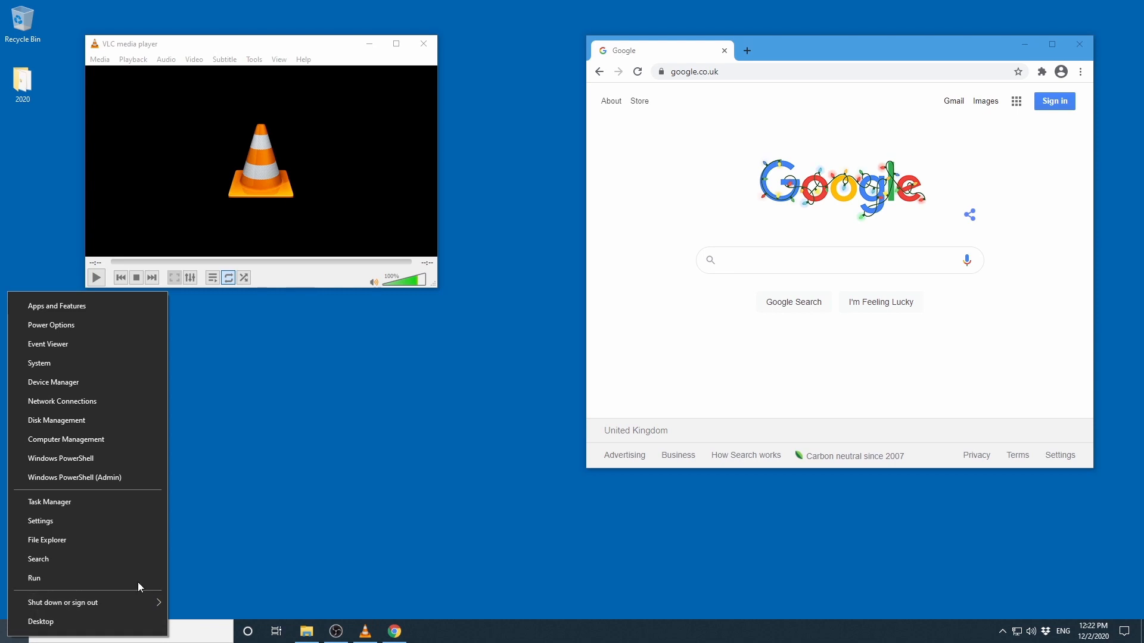
pyautogui.click(261, 563)
pyautogui.rightClick(9, 623)
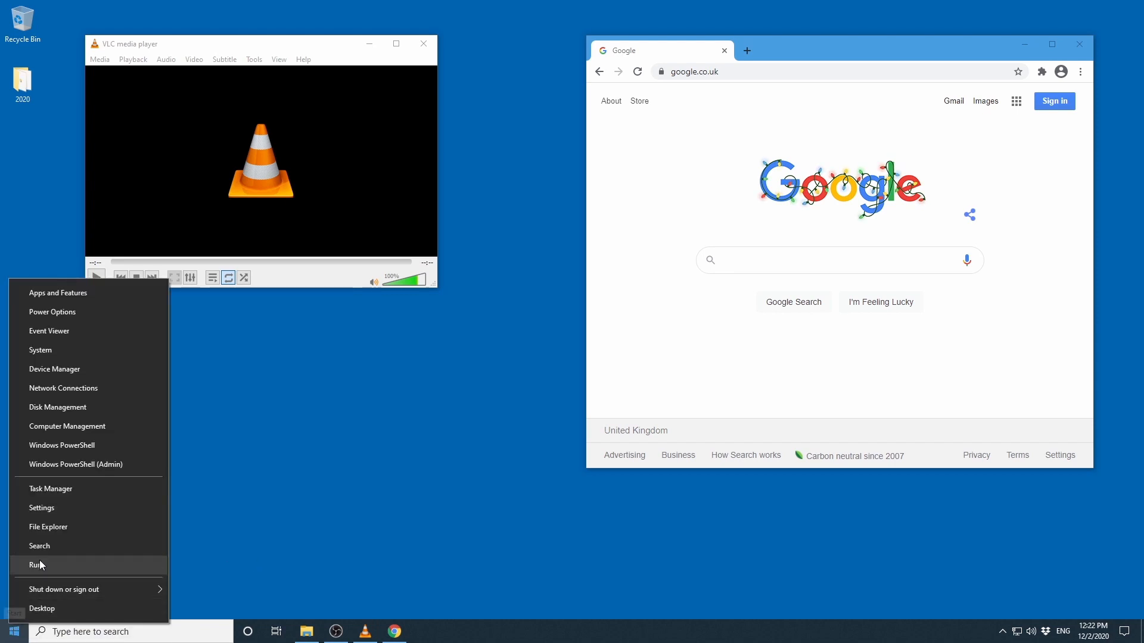
pyautogui.click(40, 563)
pyautogui.click(87, 543)
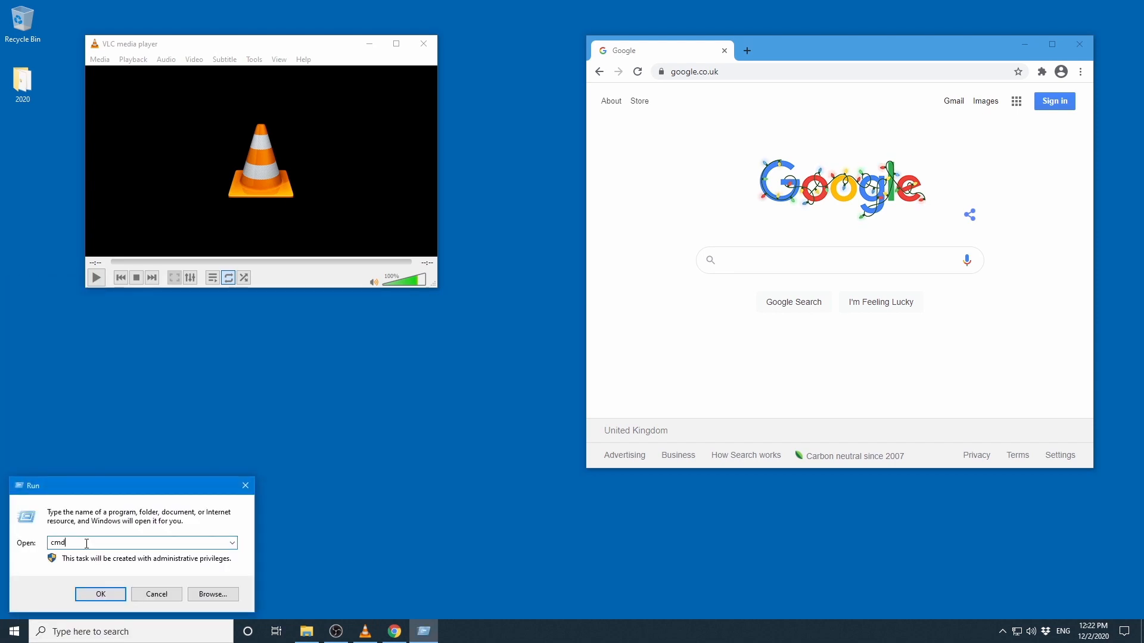
pyautogui.click(101, 594)
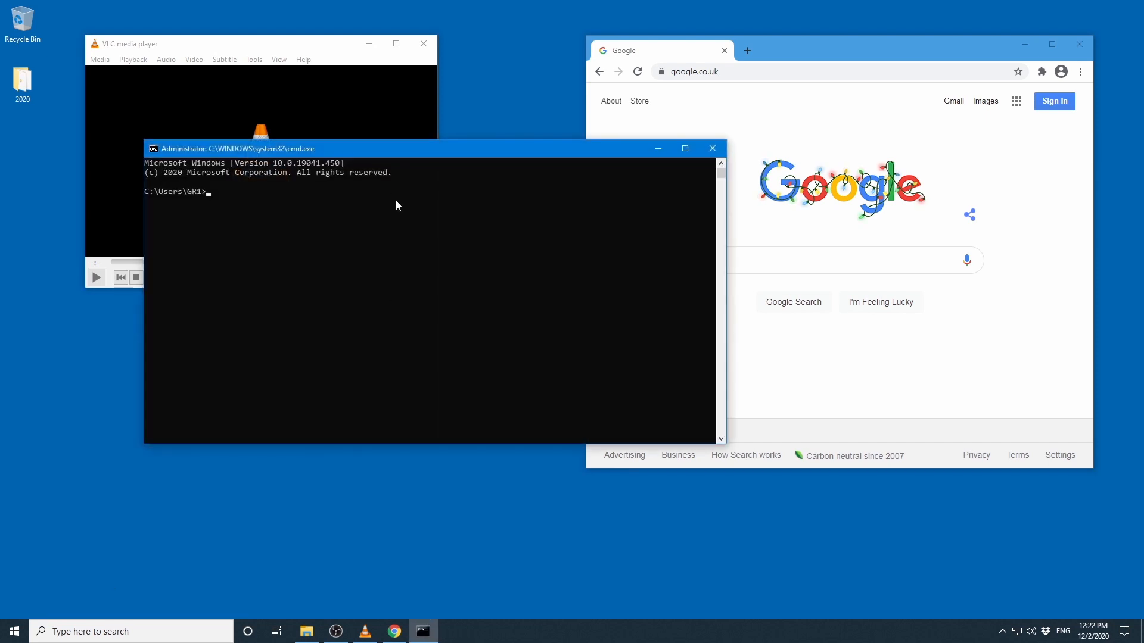
# Move the command prompt clear of the other windows and run ipconfig to list the PC's network addresses
pyautogui.moveTo(391, 155); pyautogui.dragTo(322, 287)
pyautogui.write('ipconfig')
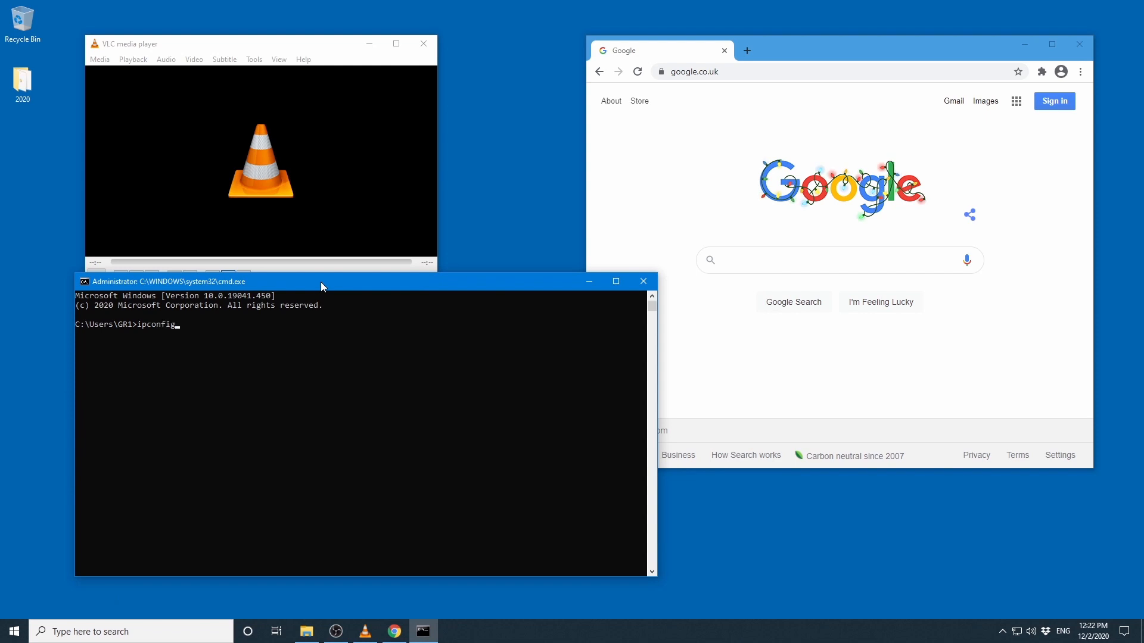
pyautogui.press('Return')
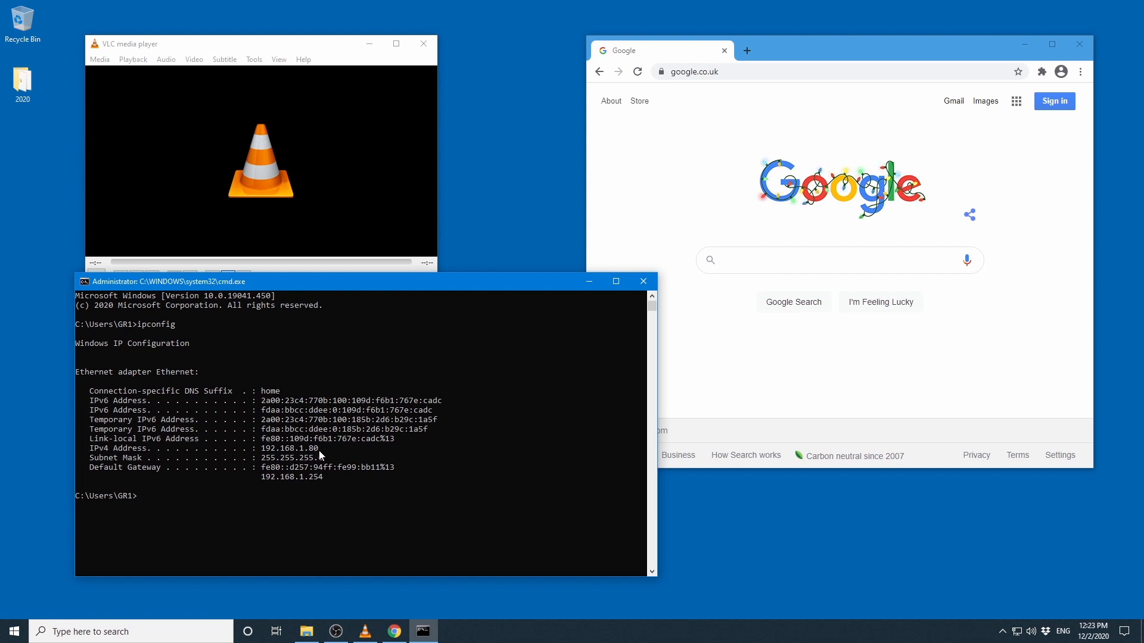
# Load 192.168.1.80 in the browser and refresh it to check for a web server on this PC
pyautogui.click(757, 72)
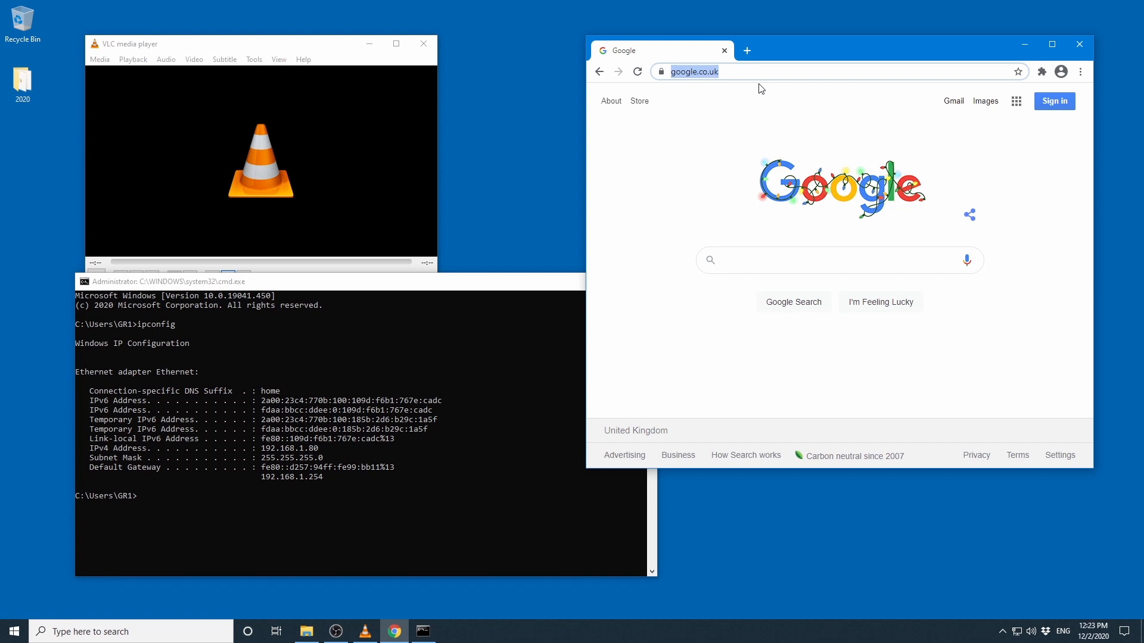
pyautogui.write('192.16')
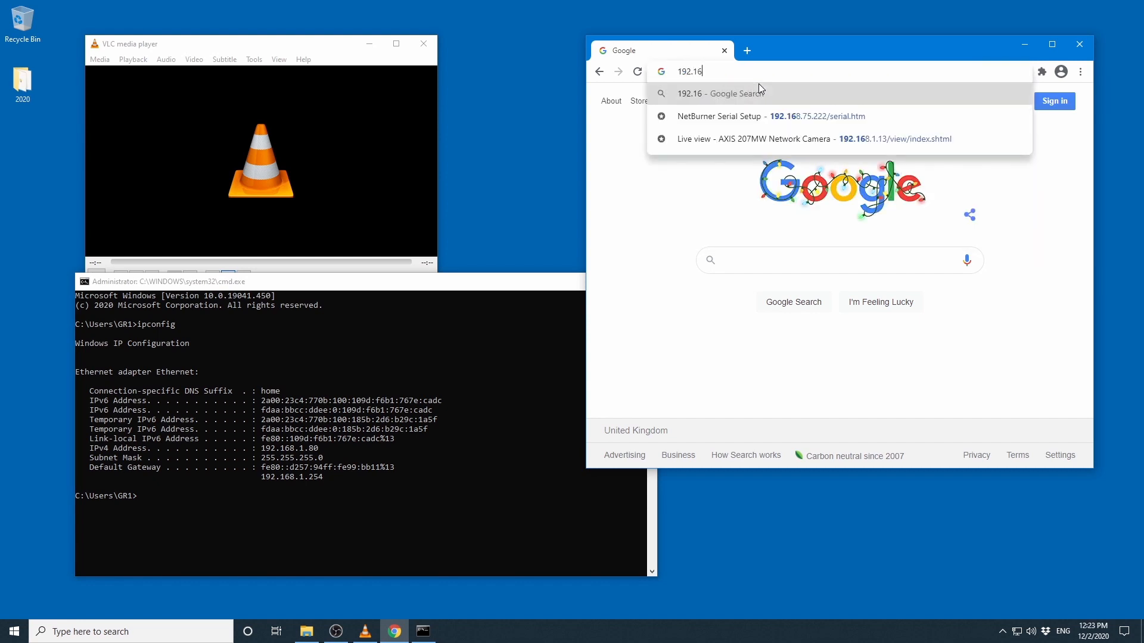
pyautogui.write('8.1.80')
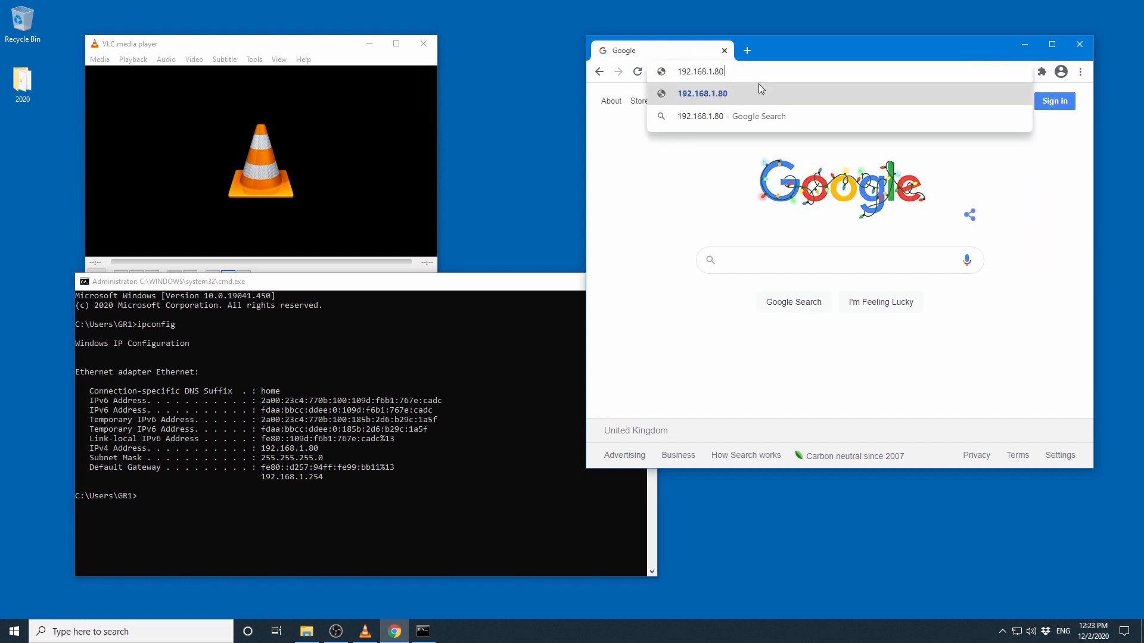
pyautogui.press('Return')
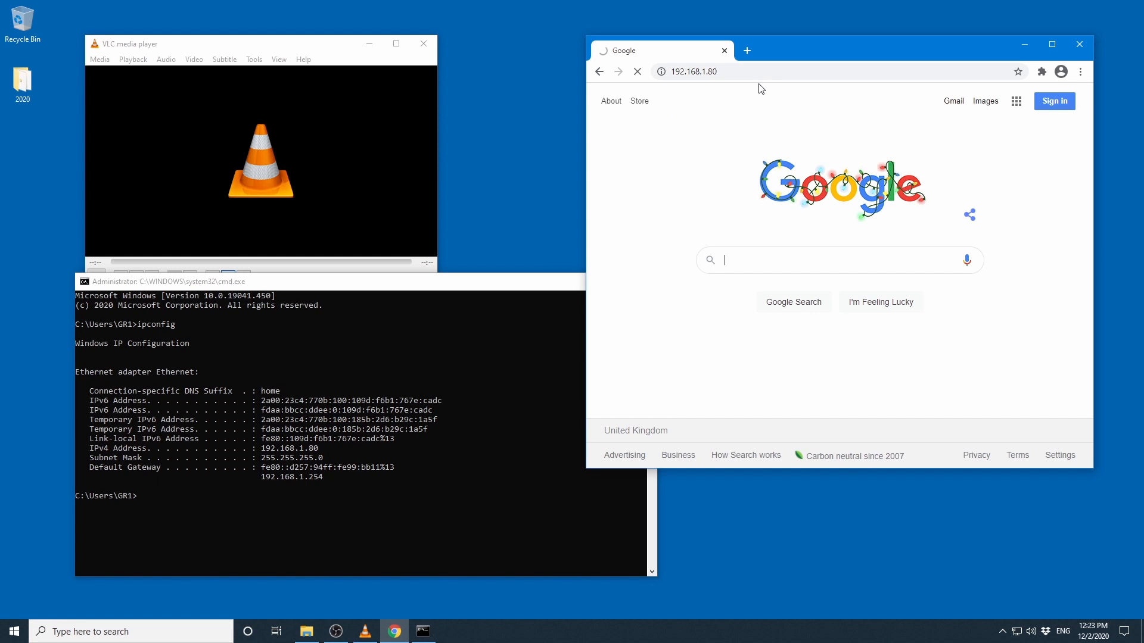
pyautogui.press('F5')
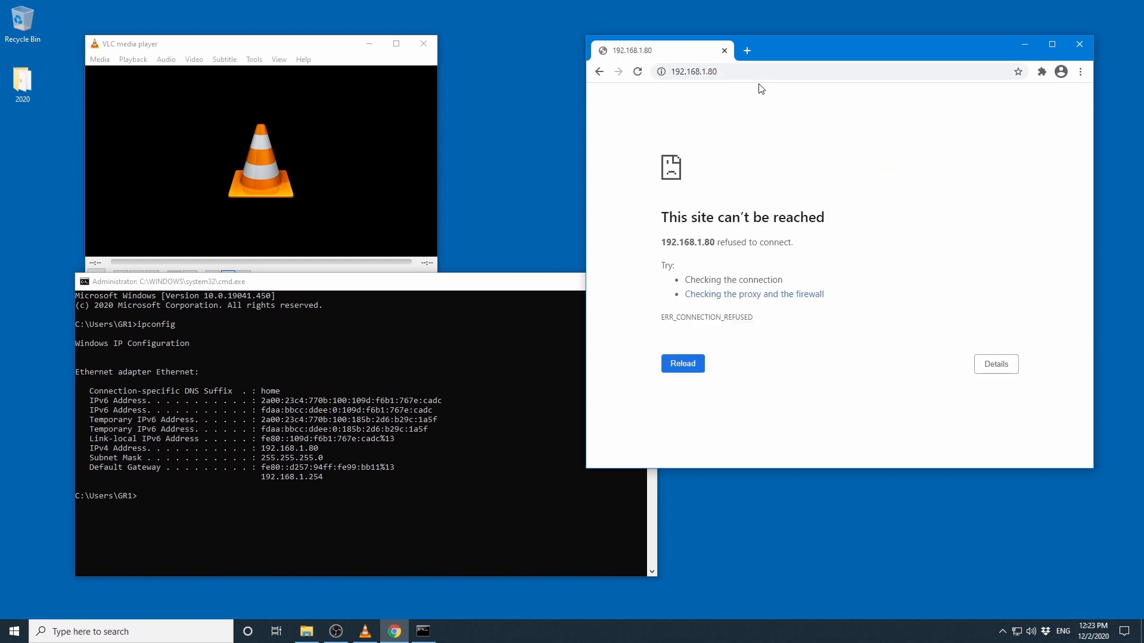
# Shrink the command prompt window and place it below the media player, clear of the browser
pyautogui.moveTo(484, 296); pyautogui.dragTo(430, 308)
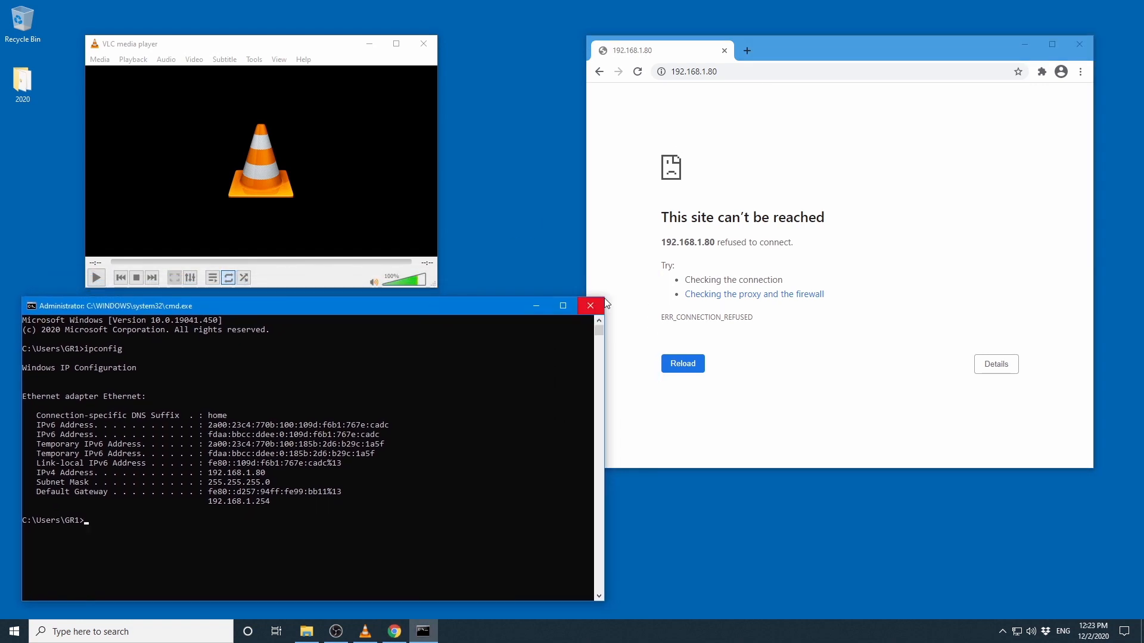
pyautogui.moveTo(608, 296); pyautogui.dragTo(486, 344)
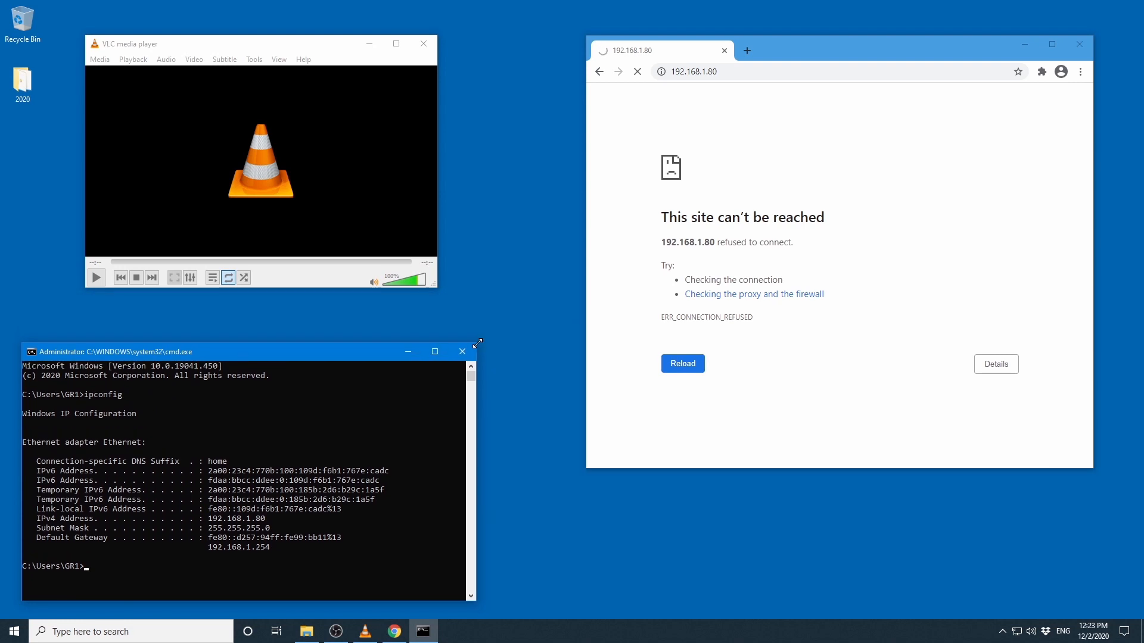
pyautogui.moveTo(335, 348); pyautogui.dragTo(344, 323)
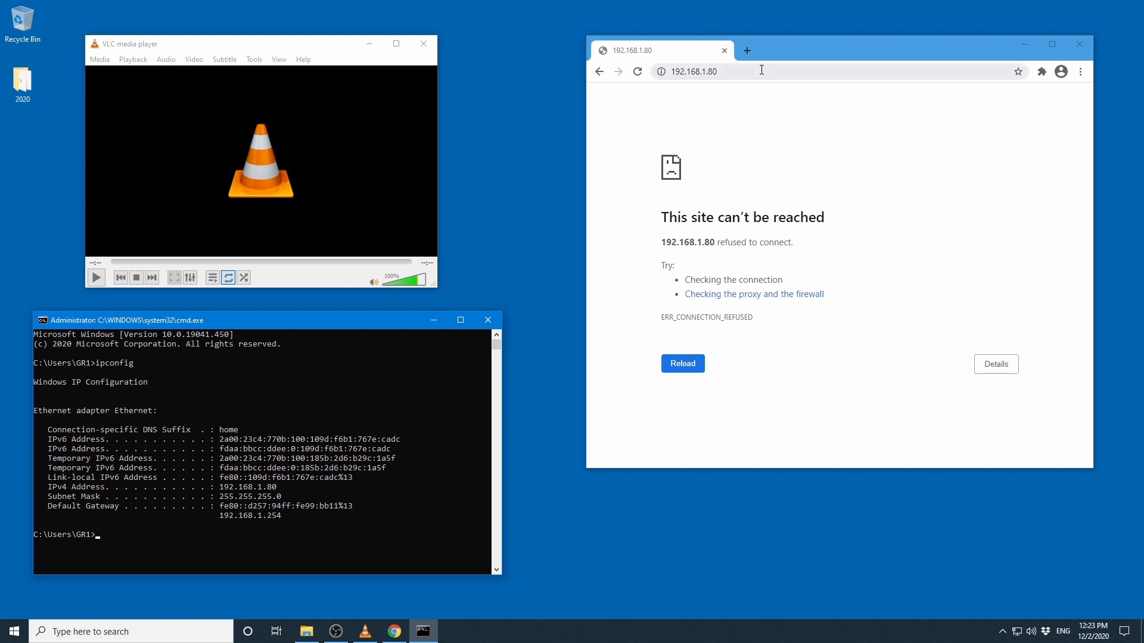
# Search the web for xampp and open the Apache Friends download page
pyautogui.click(806, 72)
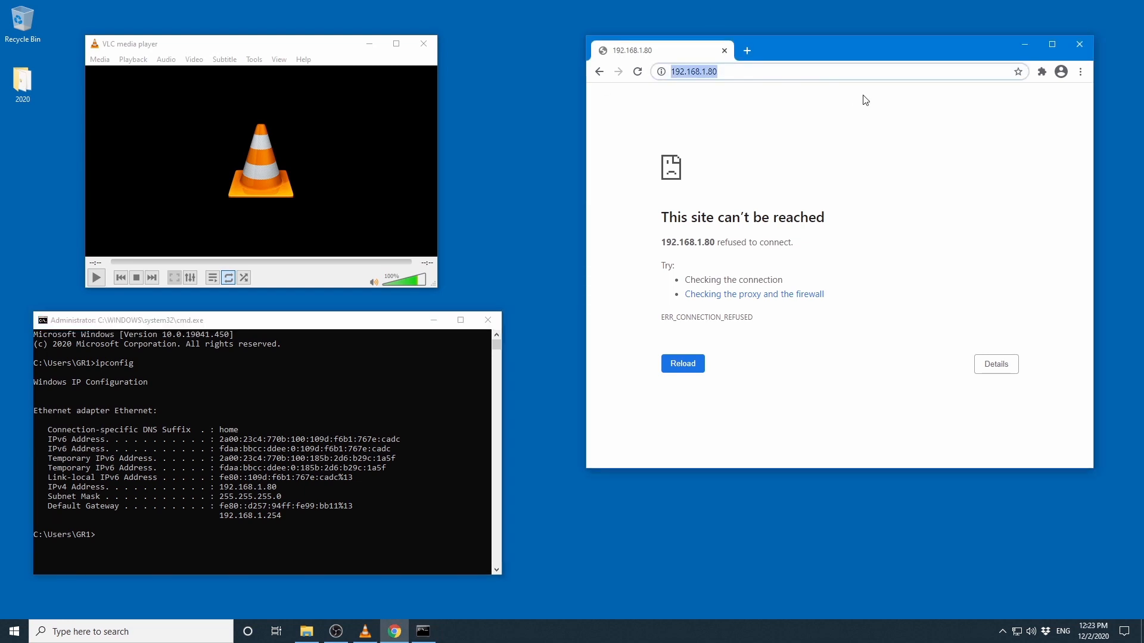
pyautogui.write('xampp')
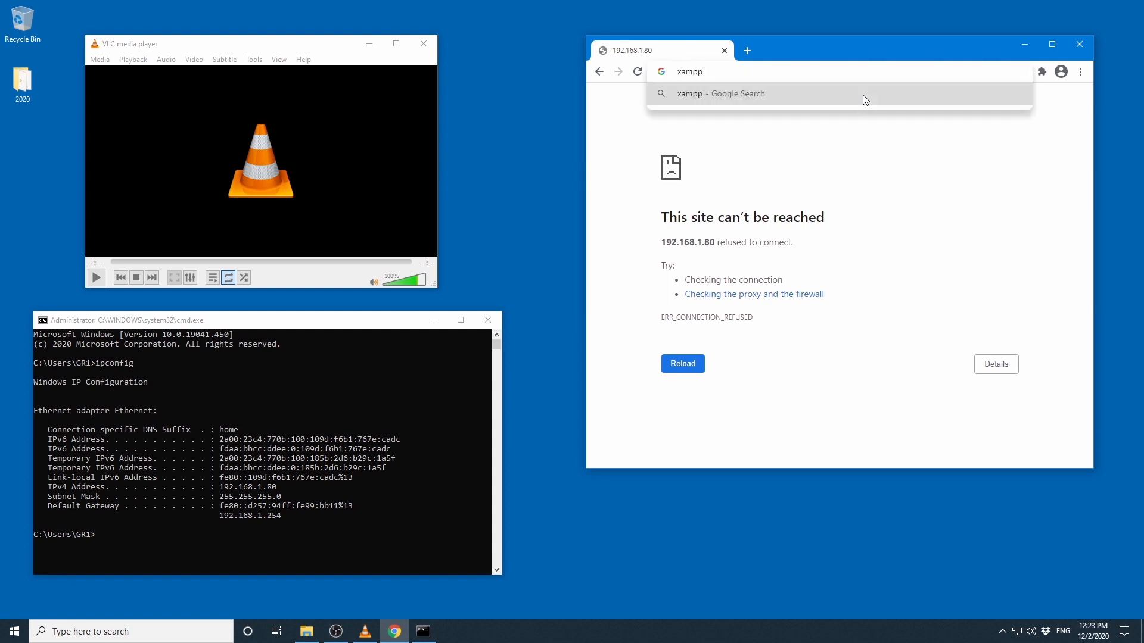
pyautogui.press('Return')
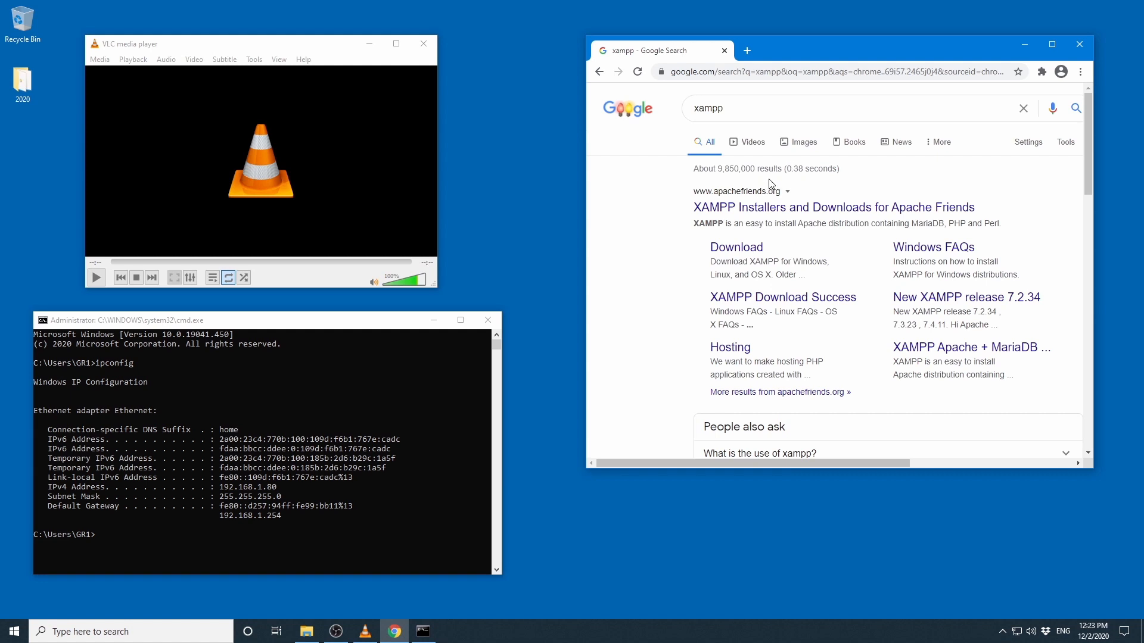
pyautogui.click(736, 253)
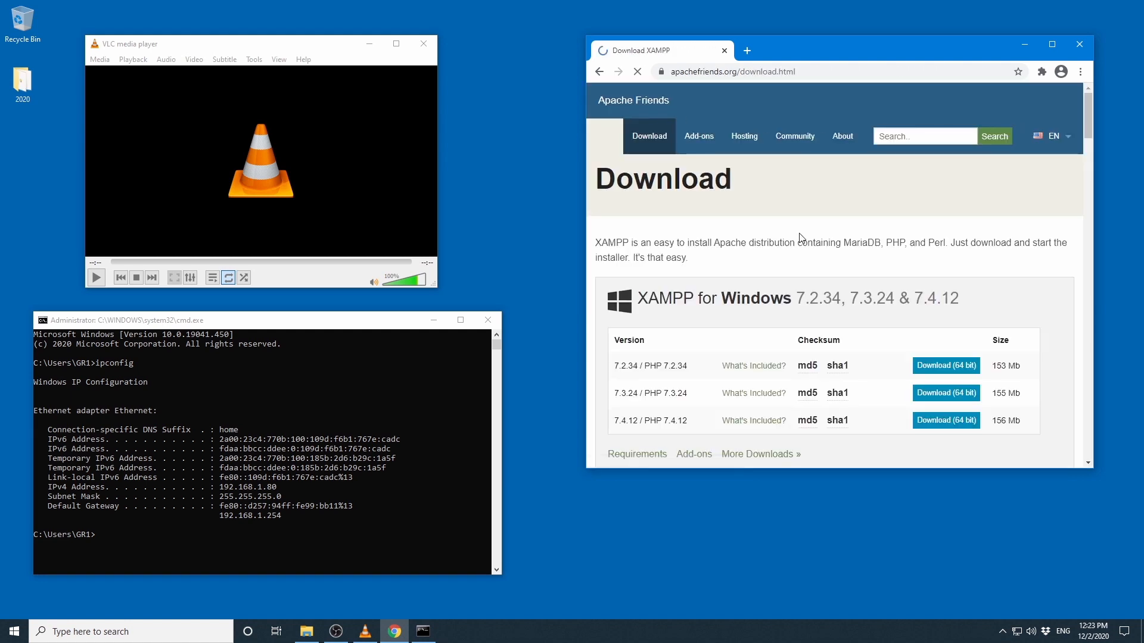
# Download the 64-bit XAMPP for Windows installer, version 7.2.34, and return to the Download XAMPP page
pyautogui.scroll(-2, 801, 237)
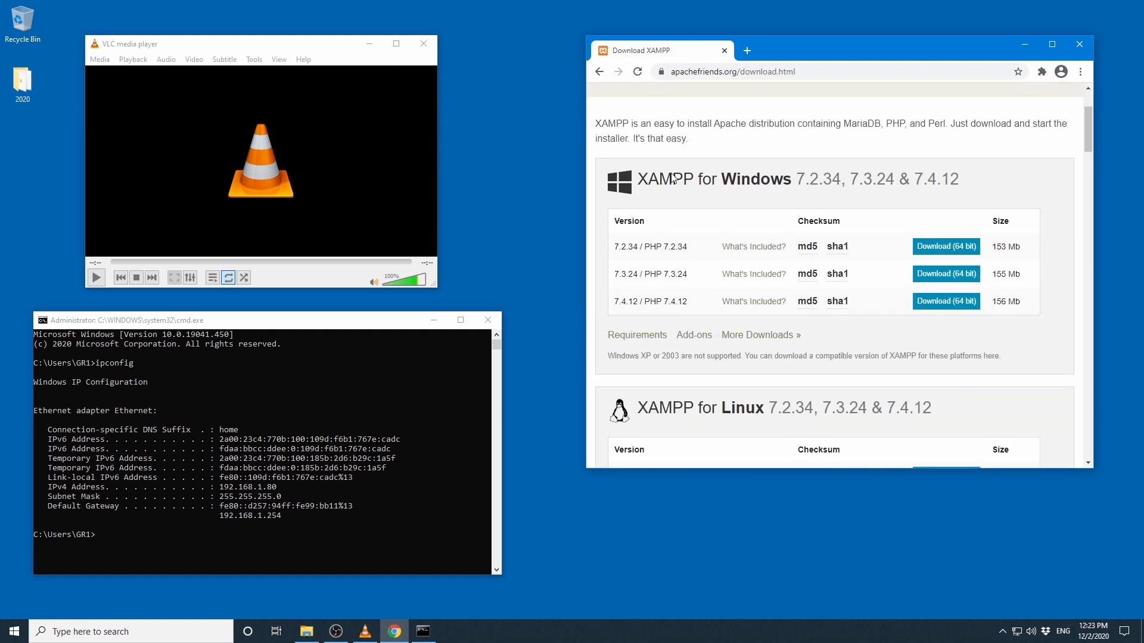
pyautogui.click(939, 249)
pyautogui.scroll(-2, 935, 251)
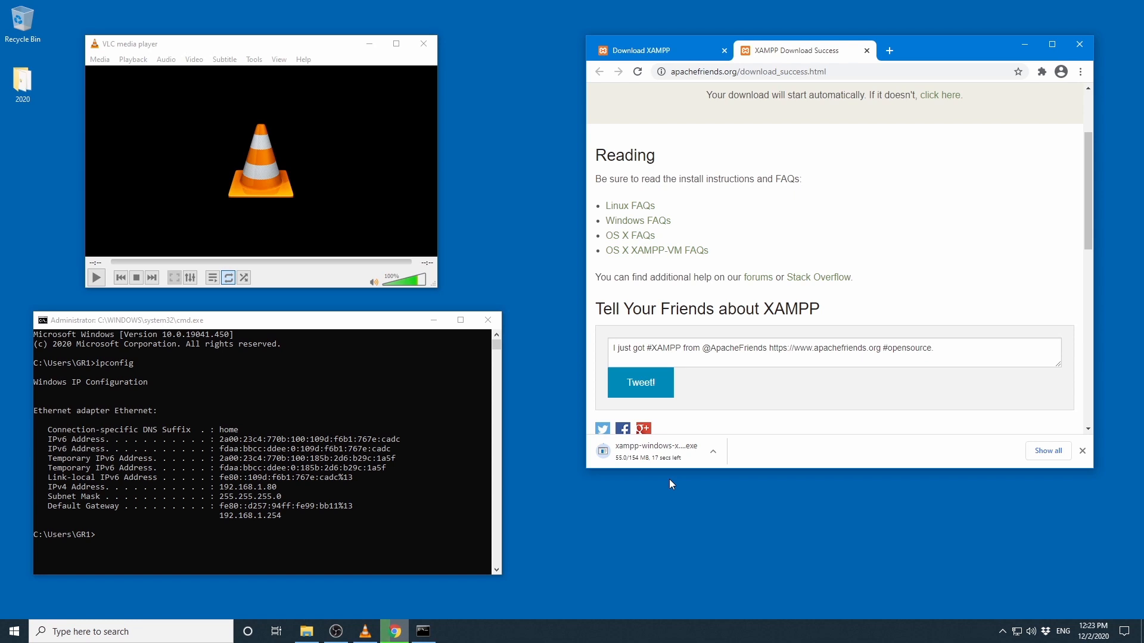
pyautogui.scroll(2, 765, 269)
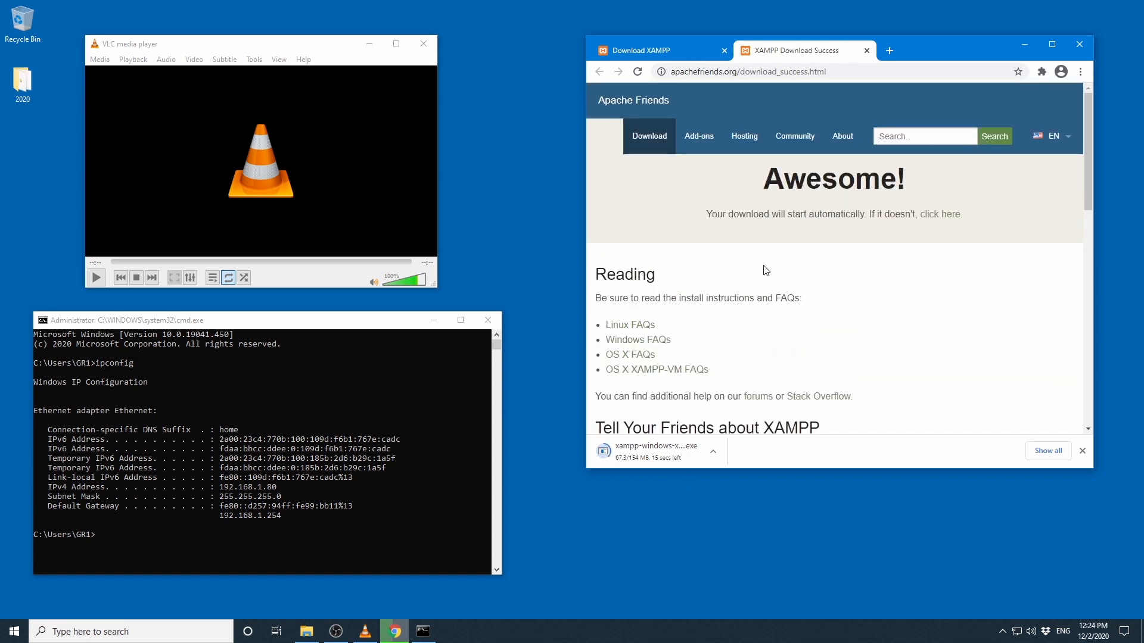
pyautogui.scroll(-3, 766, 270)
pyautogui.scroll(3, 719, 147)
pyautogui.click(649, 50)
pyautogui.scroll(2, 878, 243)
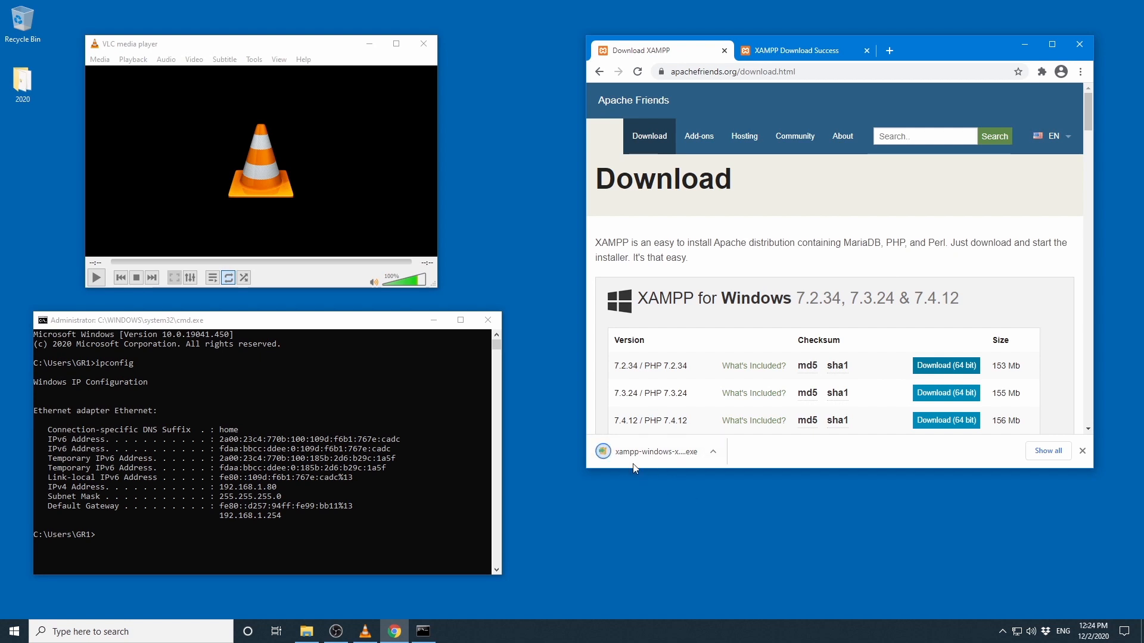
# Show the downloaded XAMPP installer in its folder, move it onto the desktop and close the folder
pyautogui.click(715, 452)
pyautogui.click(753, 505)
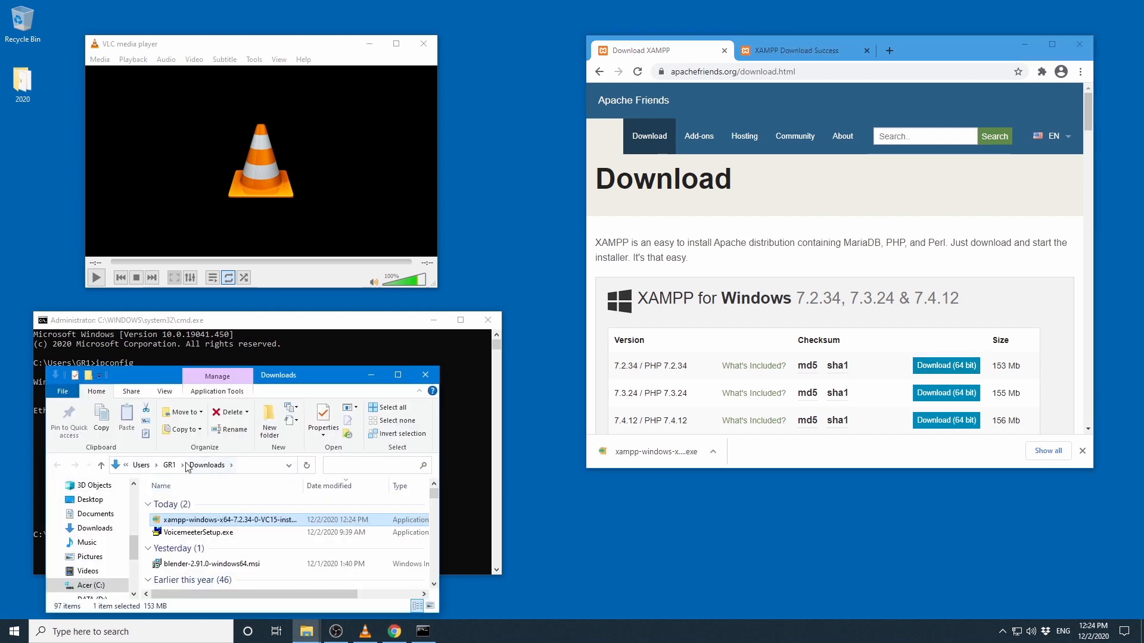
pyautogui.moveTo(199, 519); pyautogui.dragTo(511, 205)
pyautogui.click(425, 375)
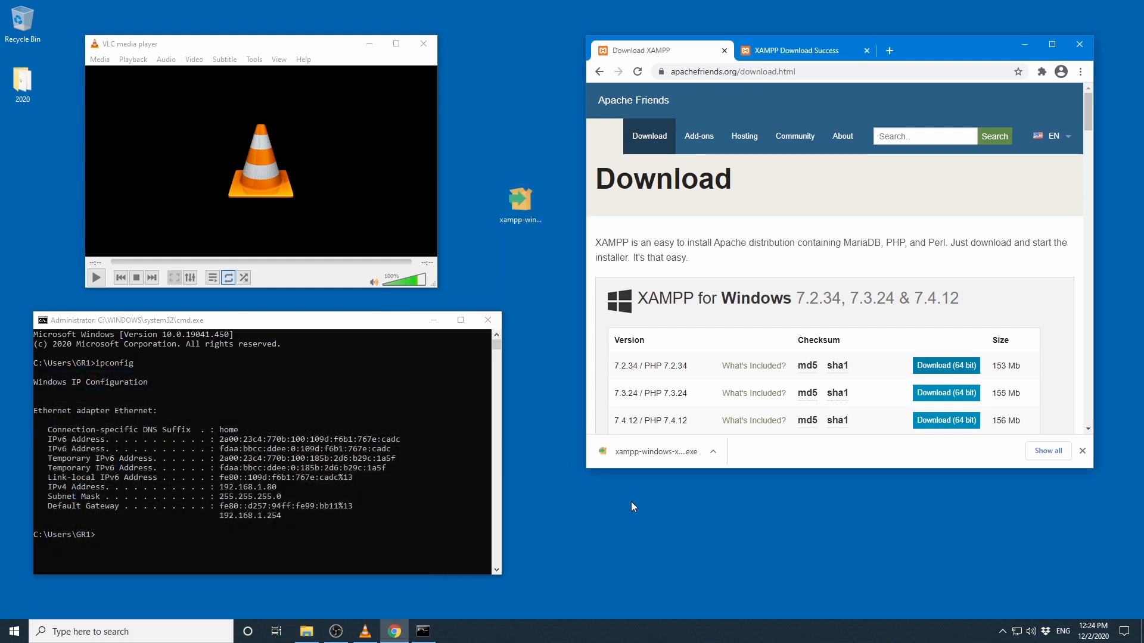
# Close the XAMPP Download Success page and move the browser and command prompt windows aside to free desktop space
pyautogui.moveTo(918, 50); pyautogui.dragTo(1010, 52)
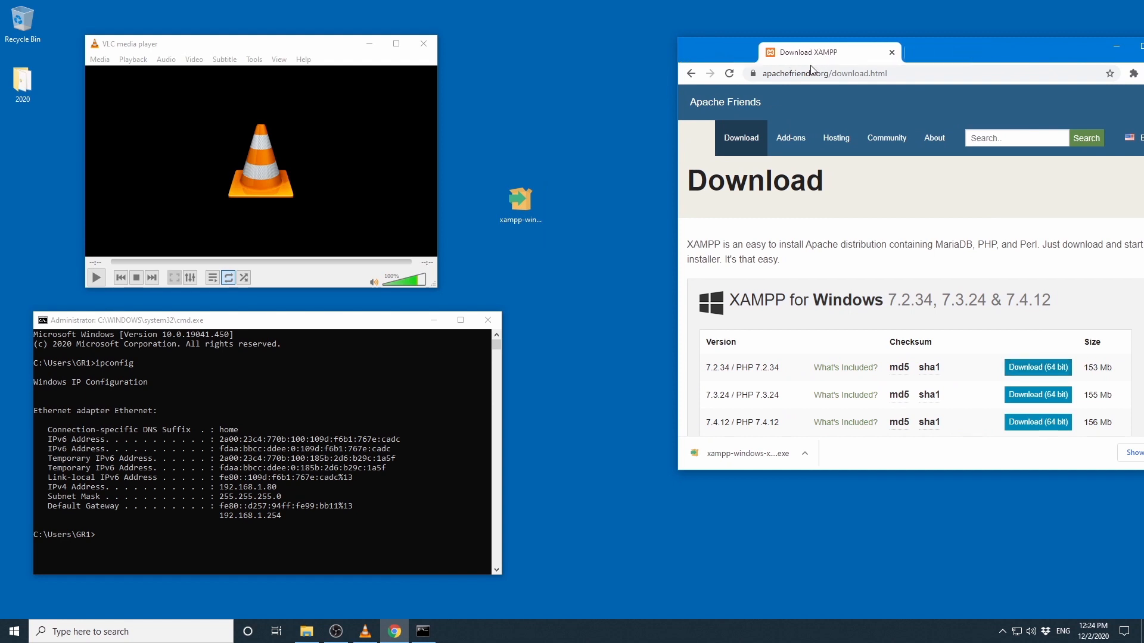
pyautogui.click(958, 53)
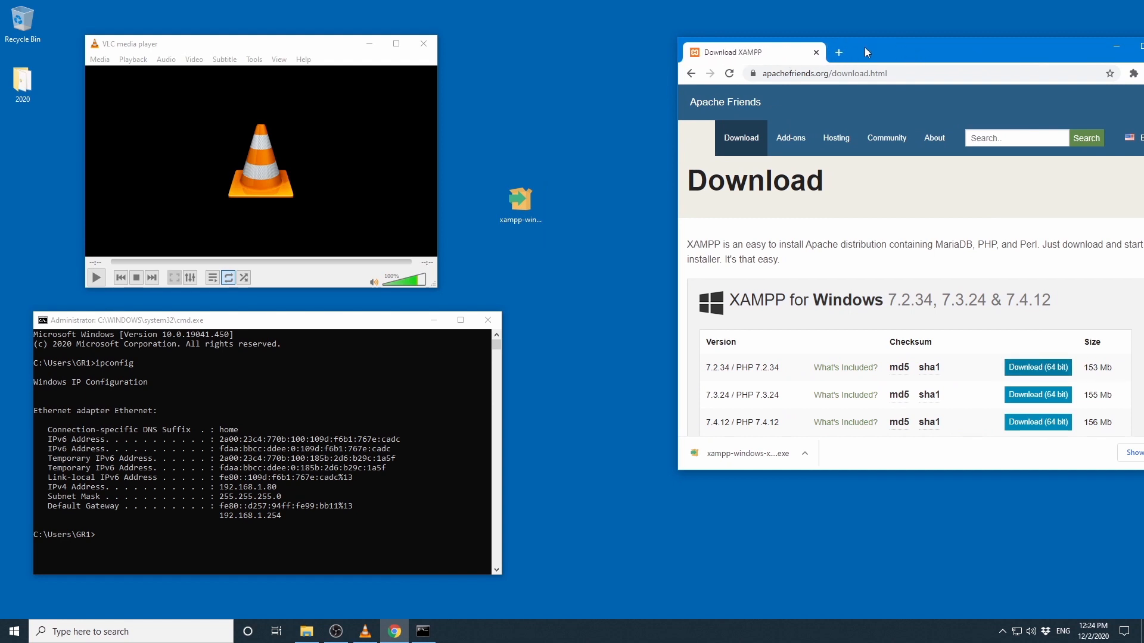
pyautogui.moveTo(862, 52); pyautogui.dragTo(1055, 72)
pyautogui.moveTo(380, 328); pyautogui.dragTo(360, 348)
# Move the XAMPP installer icon to the free desktop area and run it, allowing the security warning
pyautogui.moveTo(521, 200); pyautogui.dragTo(678, 159)
pyautogui.click(653, 348)
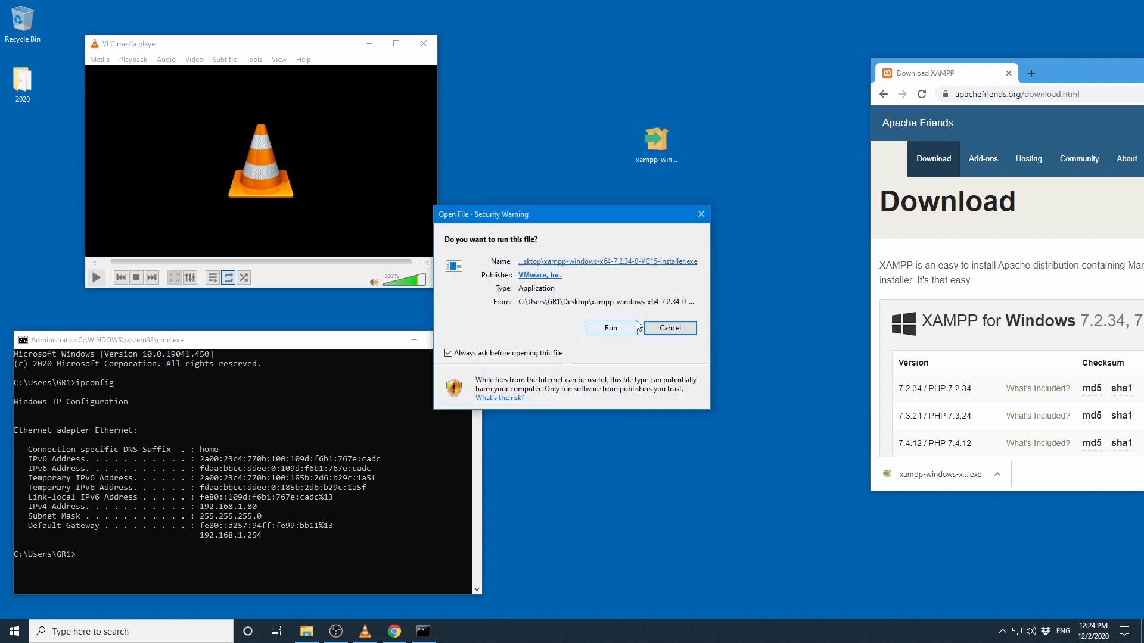
pyautogui.click(617, 327)
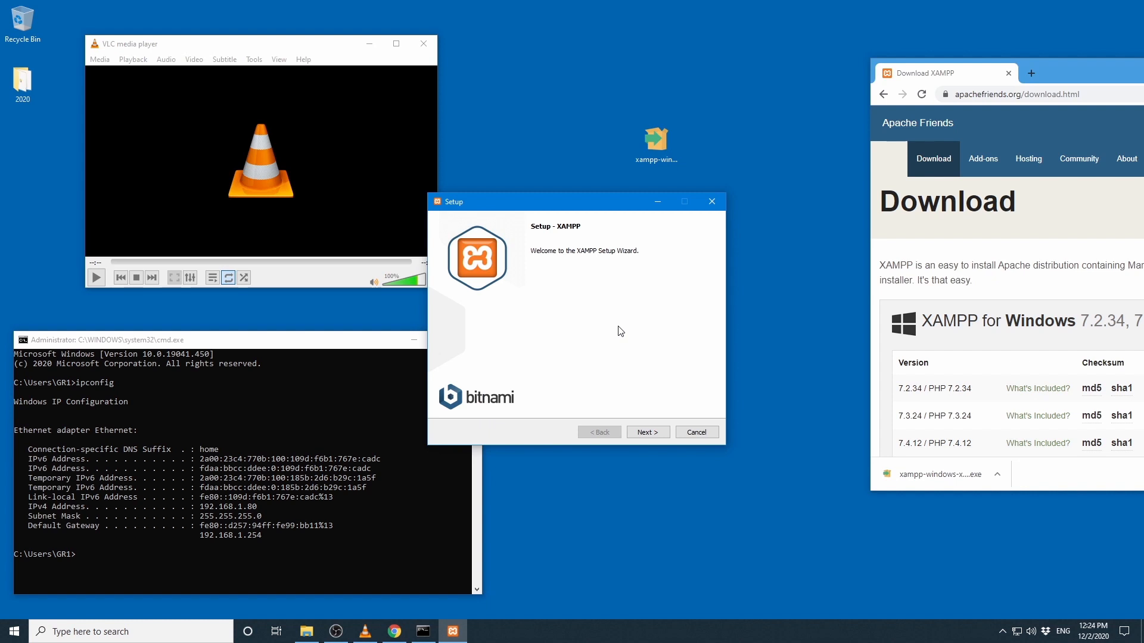
# Install XAMPP with all components into C:\xampp in English, skipping the Bitnami information, and finish setup by starting the Control Panel
pyautogui.click(653, 434)
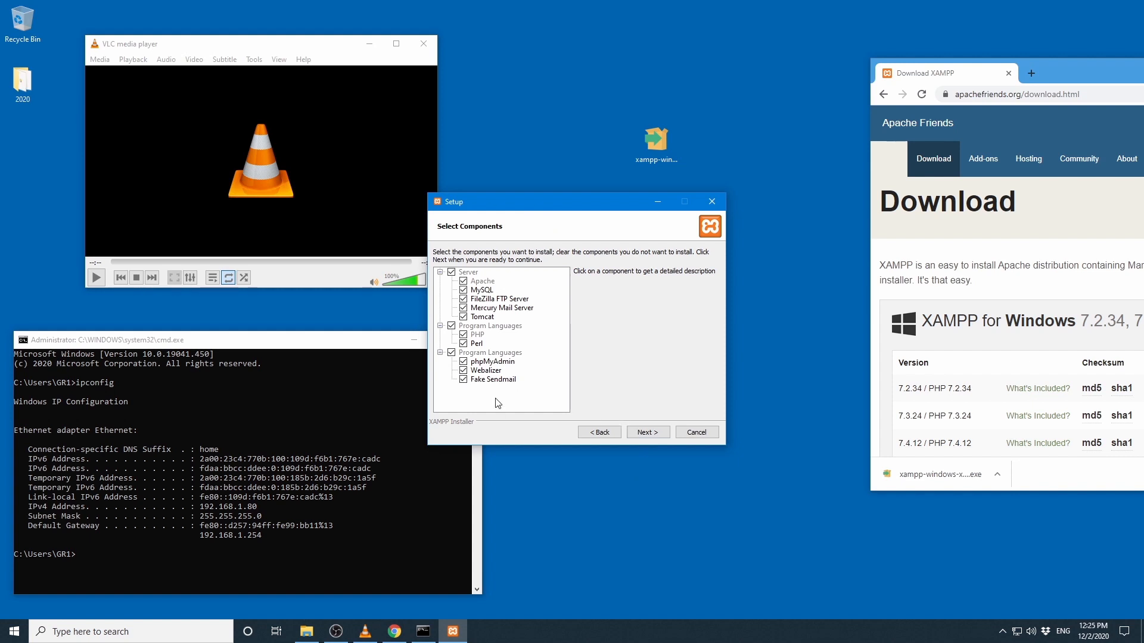
pyautogui.click(655, 435)
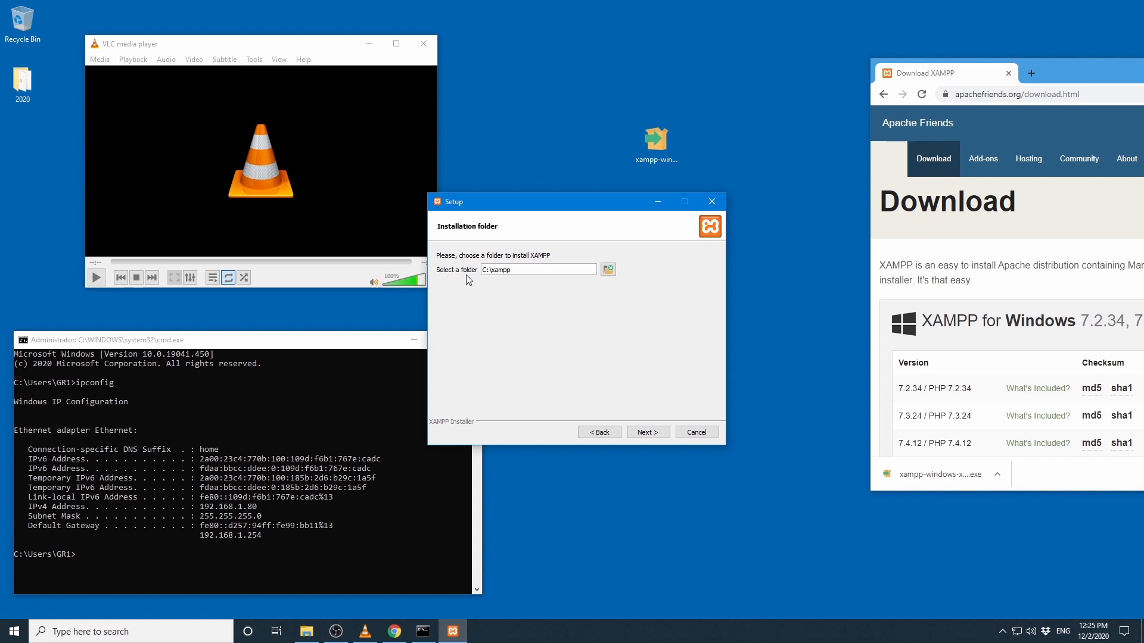
pyautogui.click(654, 438)
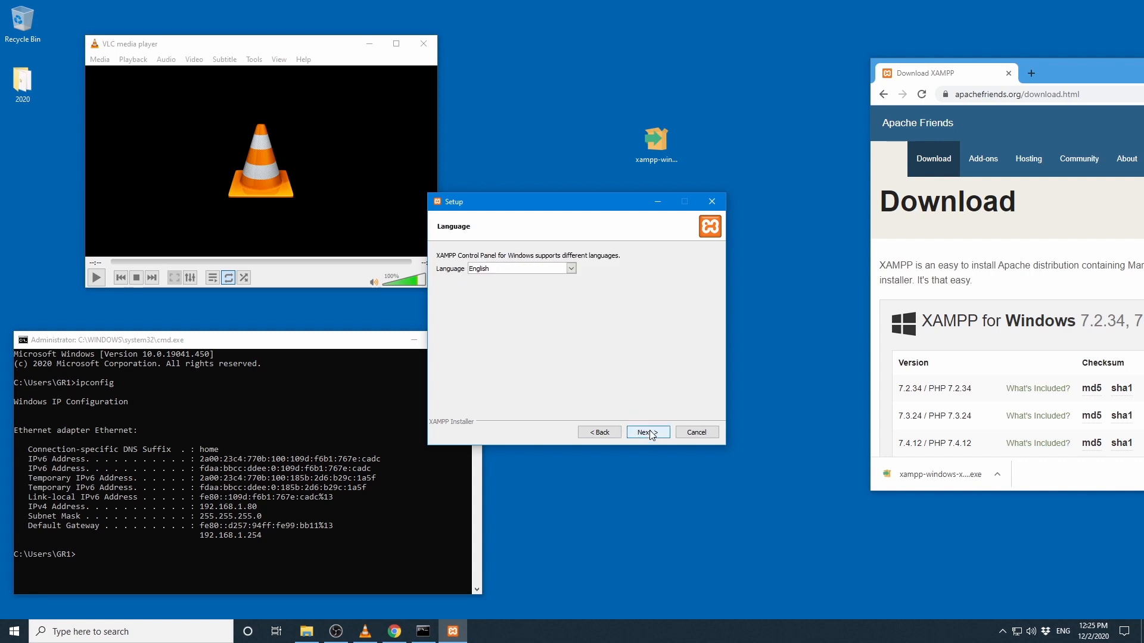
pyautogui.click(654, 438)
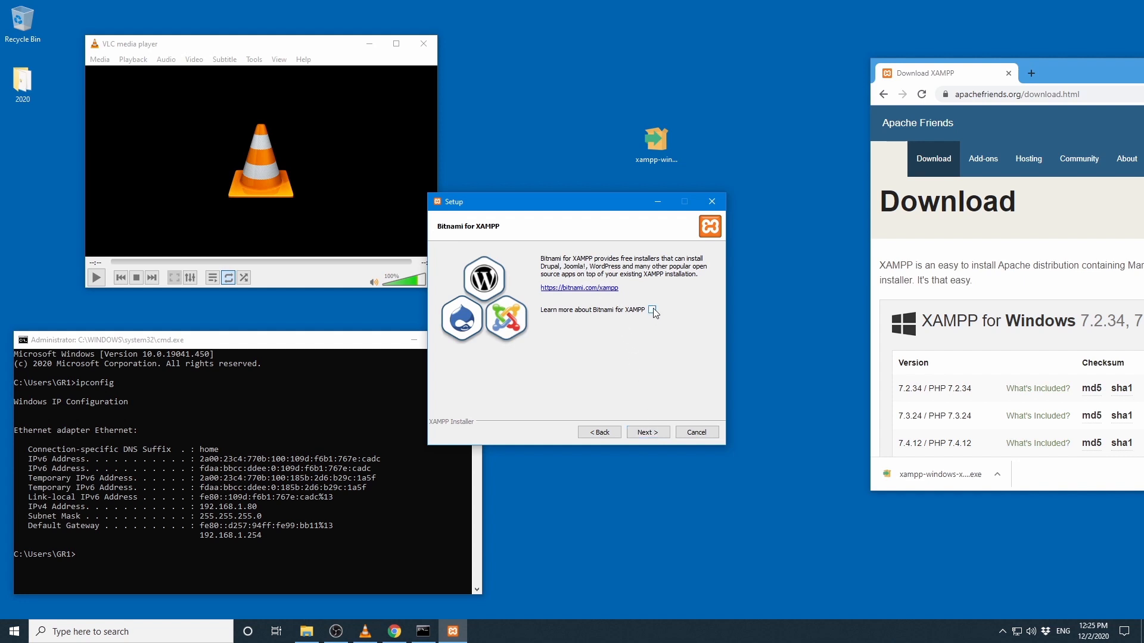
pyautogui.click(660, 436)
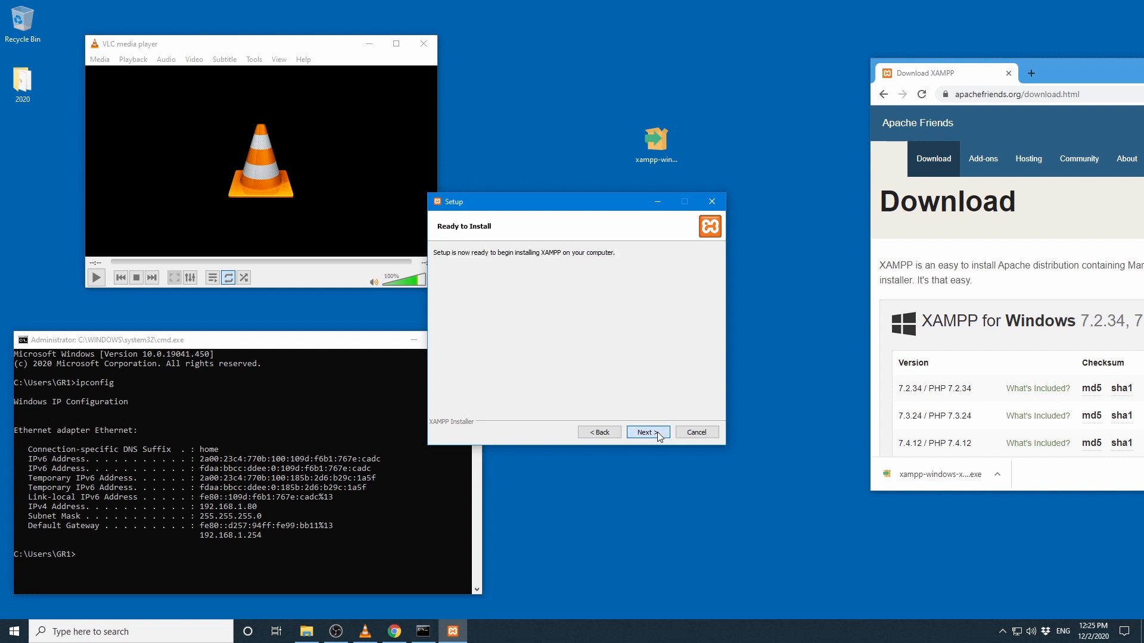
pyautogui.click(648, 432)
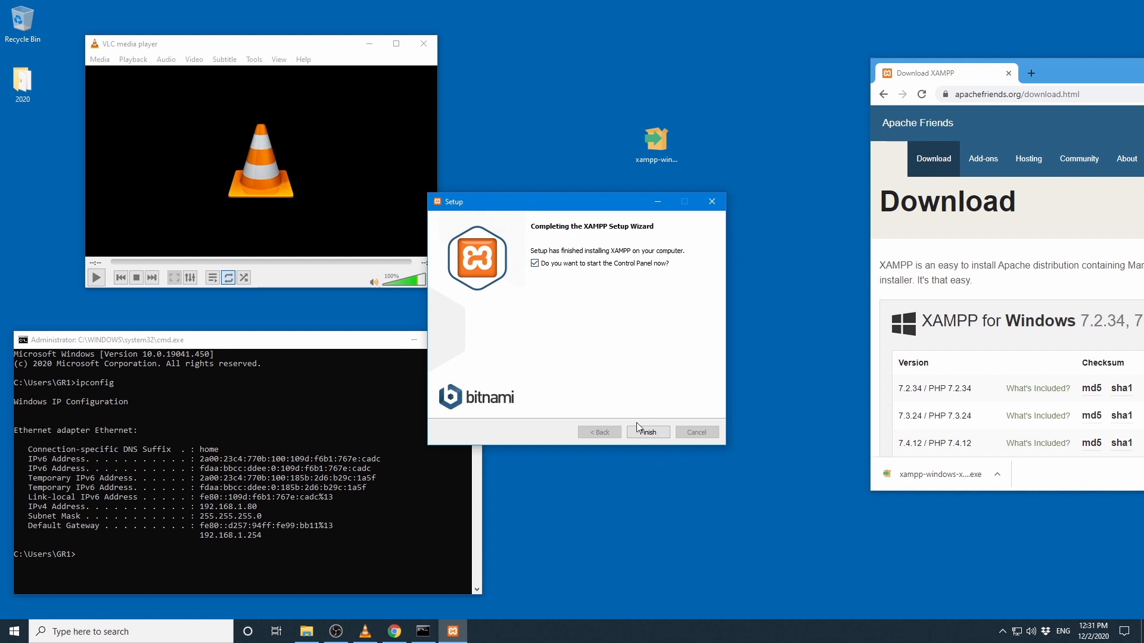
pyautogui.click(647, 433)
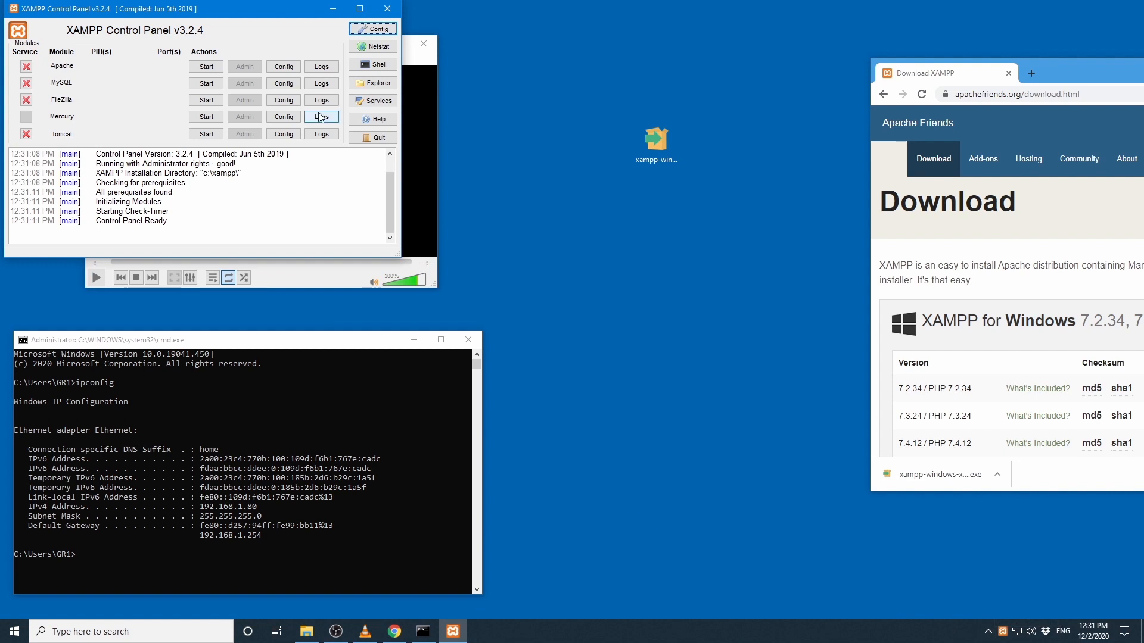
# Start the Apache module in the XAMPP Control Panel, then place the panel beside the command prompt window
pyautogui.moveTo(114, 11); pyautogui.dragTo(530, 182)
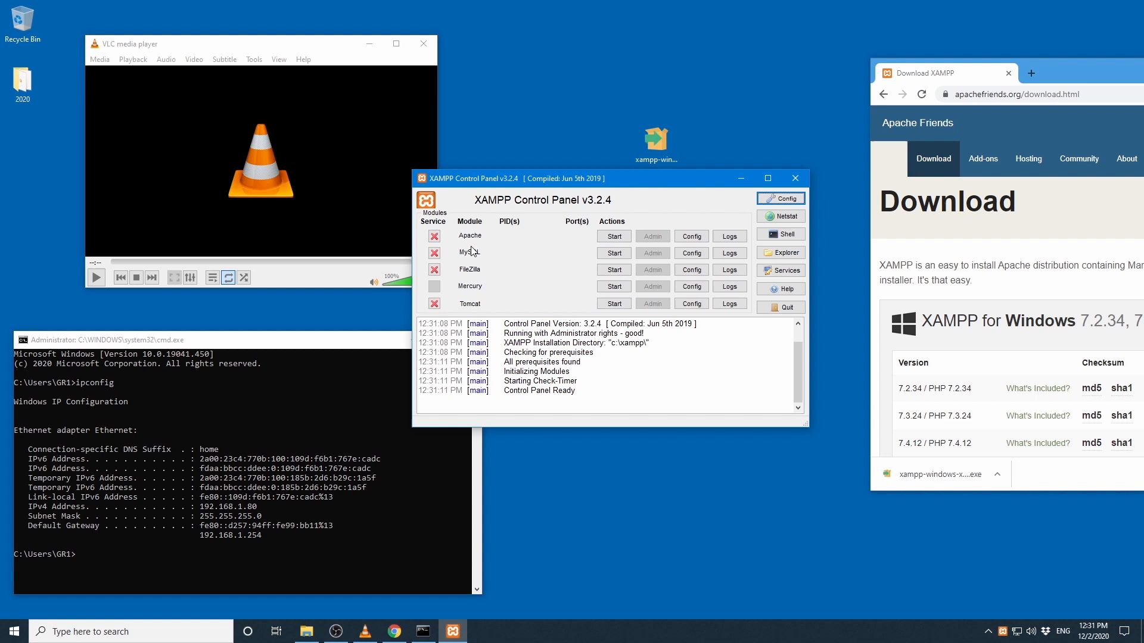
pyautogui.click(611, 238)
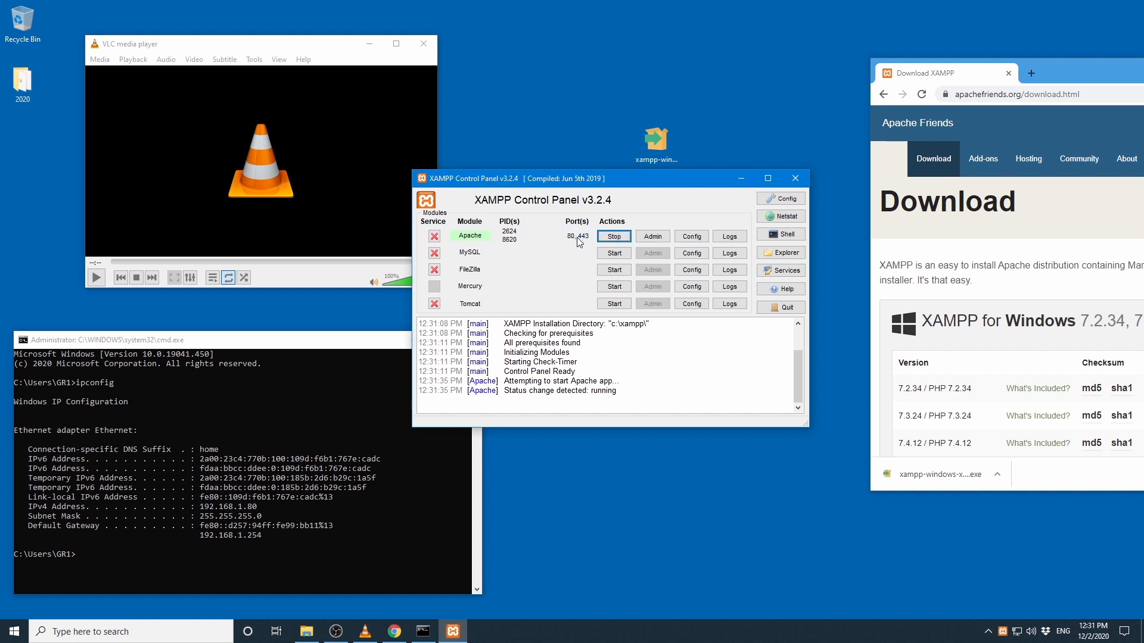
pyautogui.moveTo(583, 188); pyautogui.dragTo(402, 360)
# Bring the browser window back into full view and load the local web server at 192.168.1.80
pyautogui.moveTo(1086, 66); pyautogui.dragTo(772, 74)
pyautogui.click(783, 104)
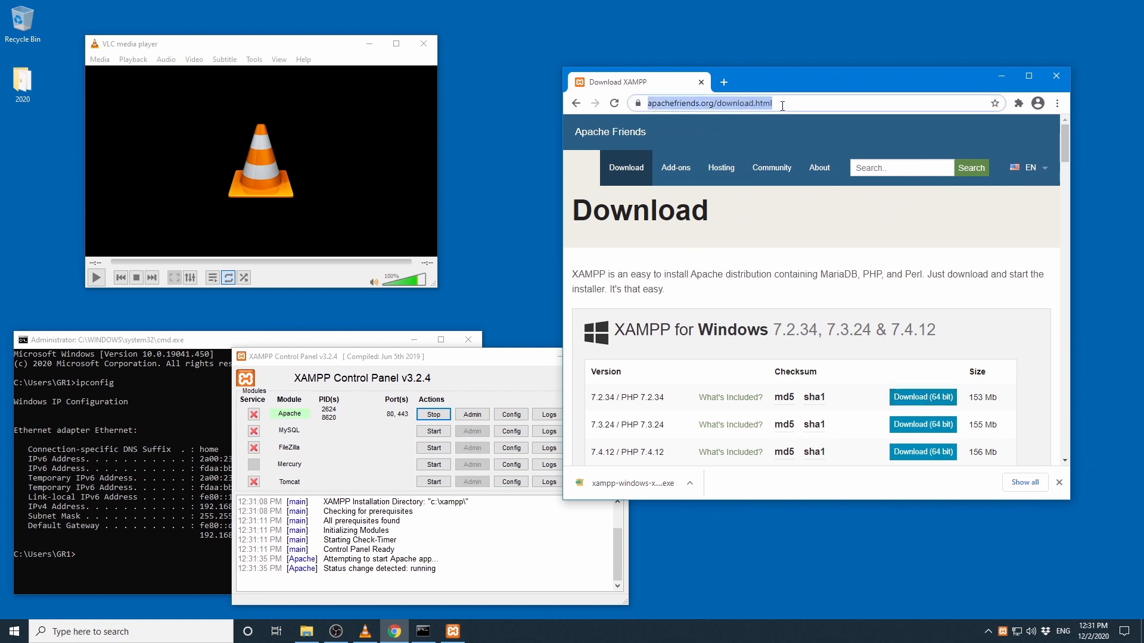
pyautogui.write('192.168.1.')
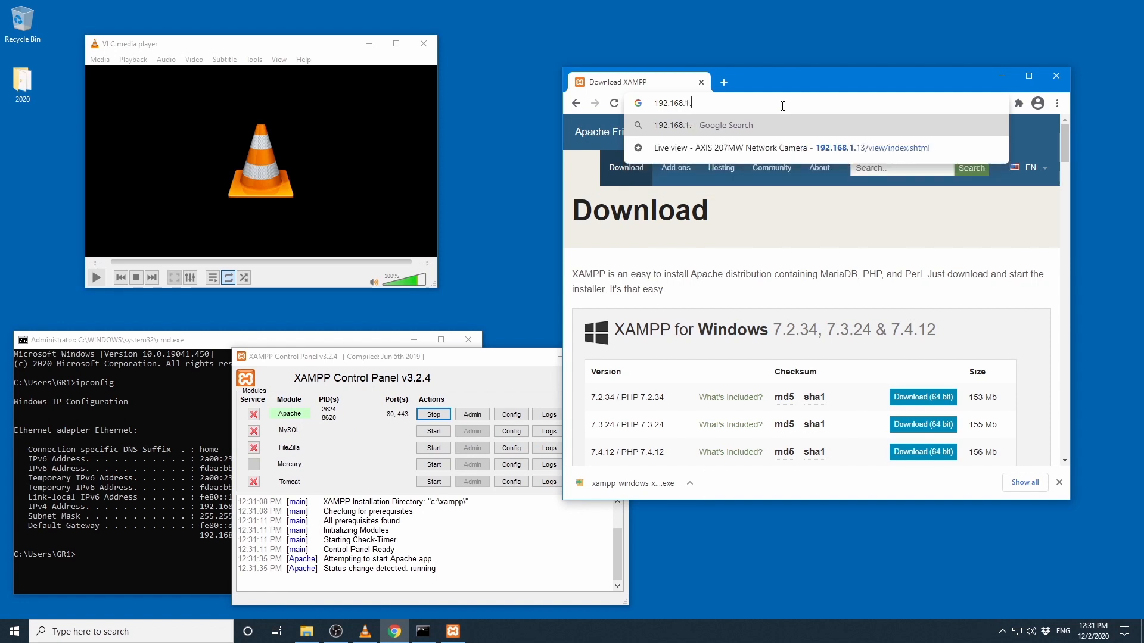
pyautogui.write('80')
pyautogui.press('Return')
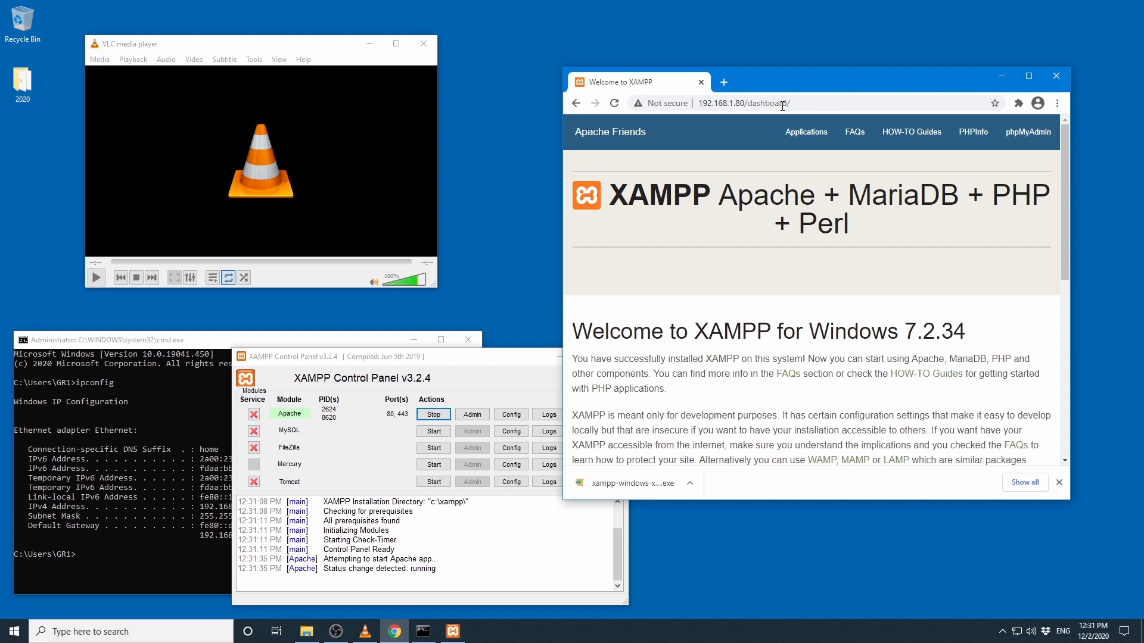
# Close the browser's download bar, enlarge and reposition the window, and look over the XAMPP dashboard page
pyautogui.click(1059, 482)
pyautogui.moveTo(1070, 498); pyautogui.dragTo(1094, 571)
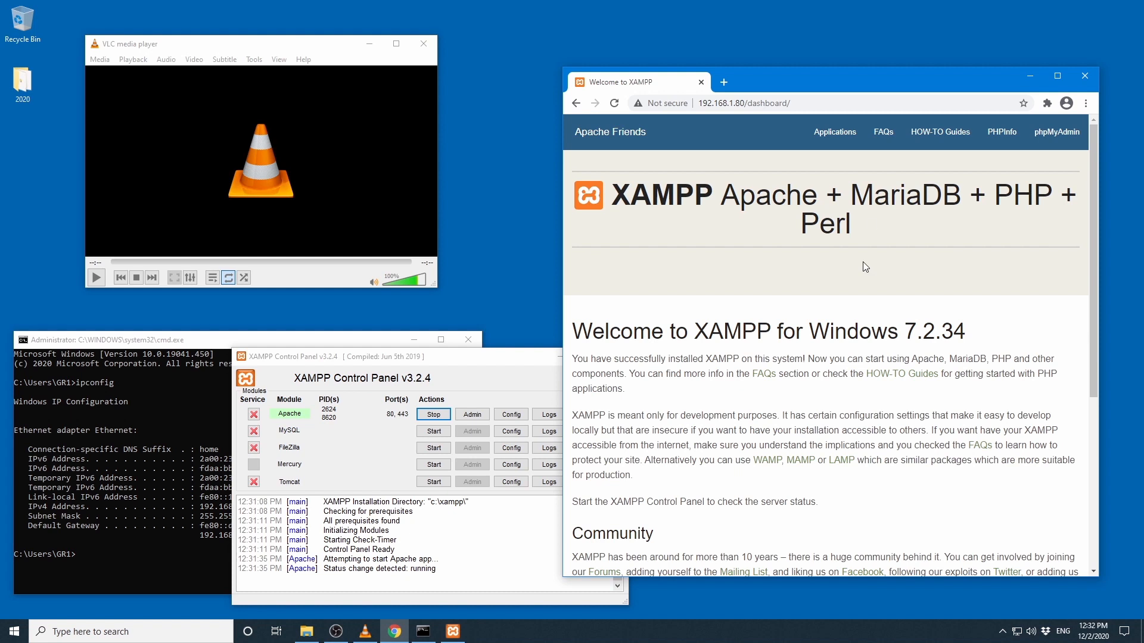
pyautogui.scroll(-5, 824, 366)
pyautogui.scroll(5, 824, 366)
pyautogui.moveTo(803, 78); pyautogui.dragTo(819, 35)
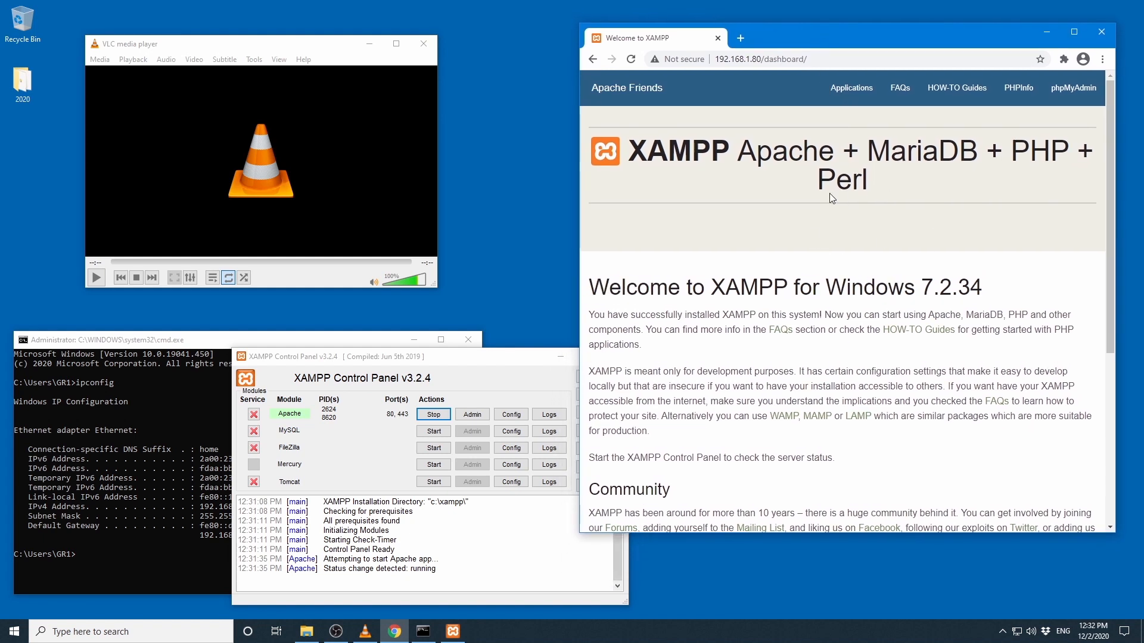
pyautogui.moveTo(804, 29); pyautogui.dragTo(810, 23)
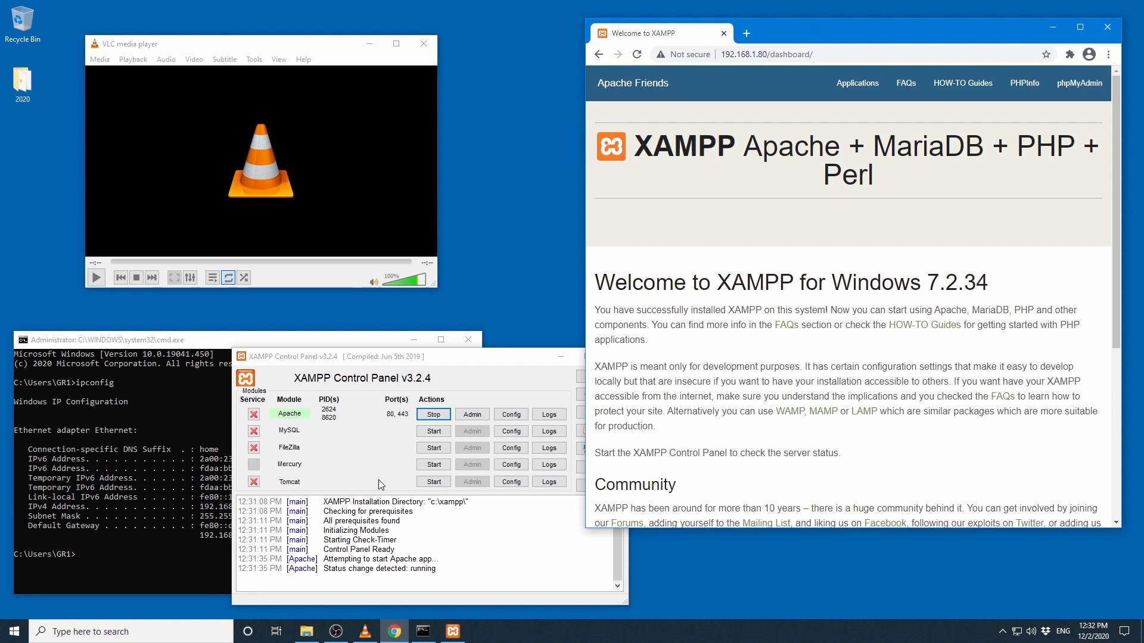
# Clear the desktop by minimizing the command prompt, shifting the other windows and moving the XAMPP installer into the 2020 folder
pyautogui.click(415, 342)
pyautogui.moveTo(789, 39); pyautogui.dragTo(890, 30)
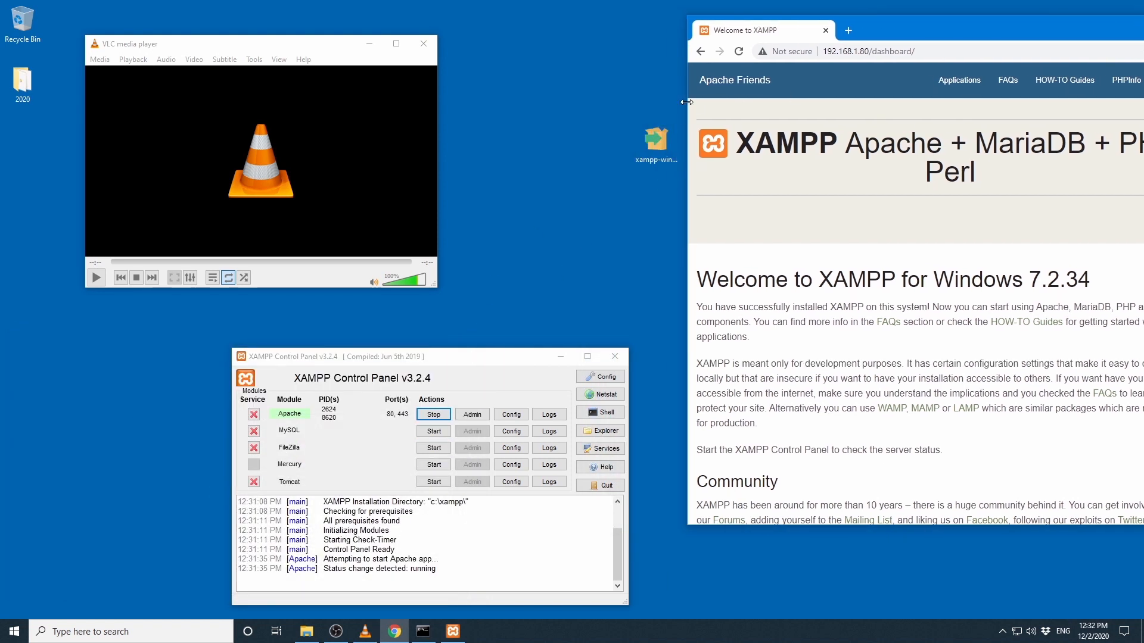
pyautogui.moveTo(642, 143); pyautogui.dragTo(25, 89)
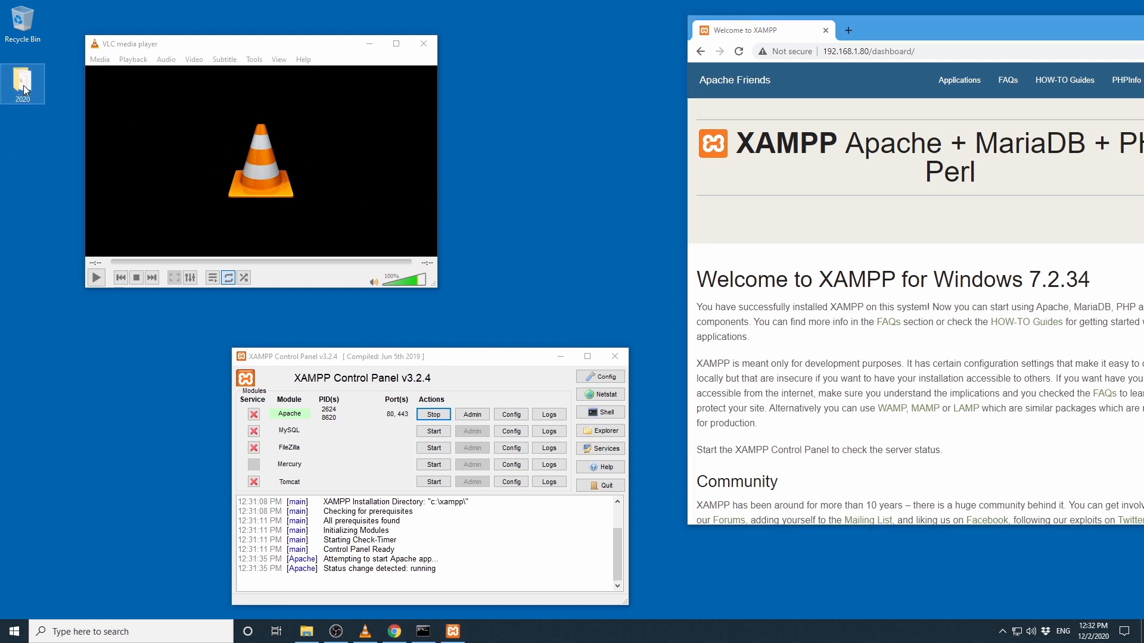
pyautogui.moveTo(480, 348); pyautogui.dragTo(461, 304)
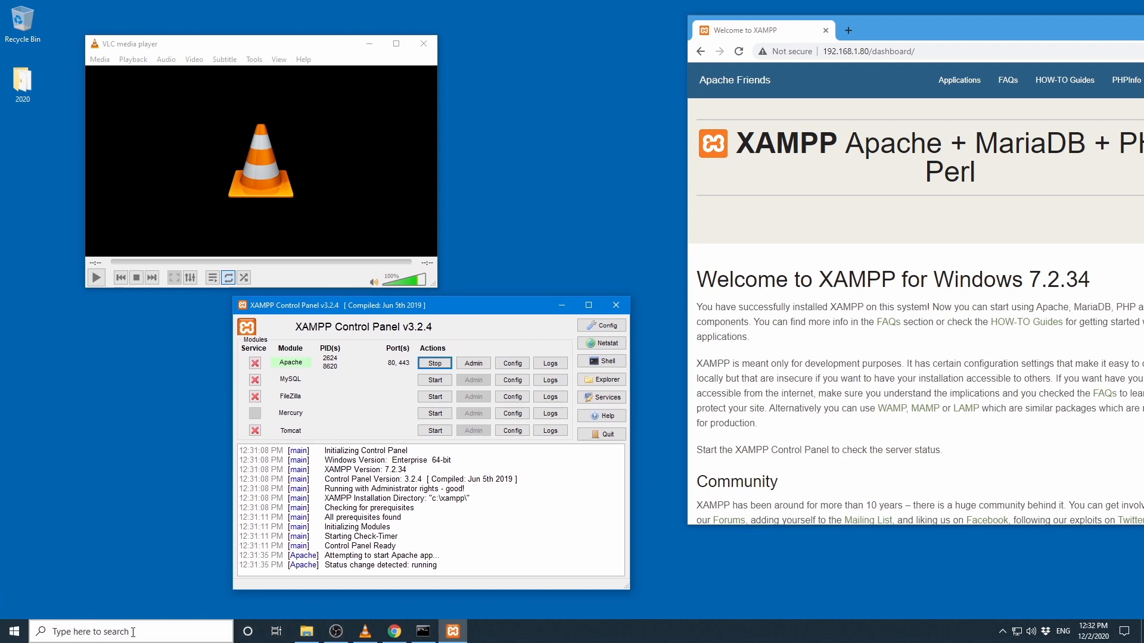
# Open File Explorer on the Acer (C:) drive and enlarge its window to show more of the folder list
pyautogui.rightClick(6, 628)
pyautogui.click(49, 526)
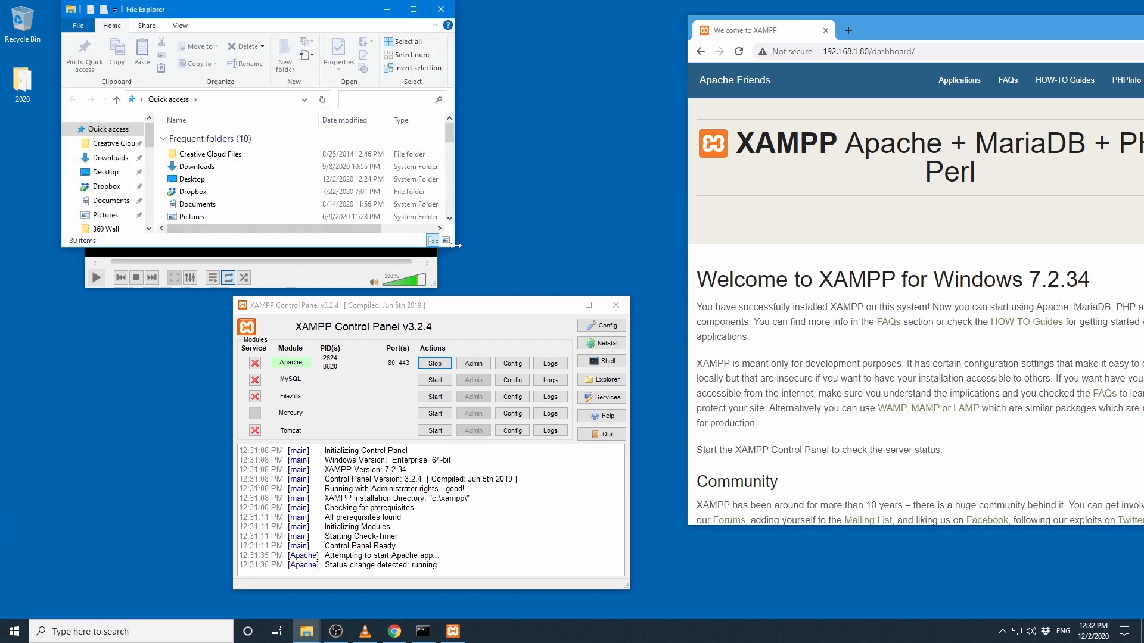
pyautogui.moveTo(454, 246); pyautogui.dragTo(508, 445)
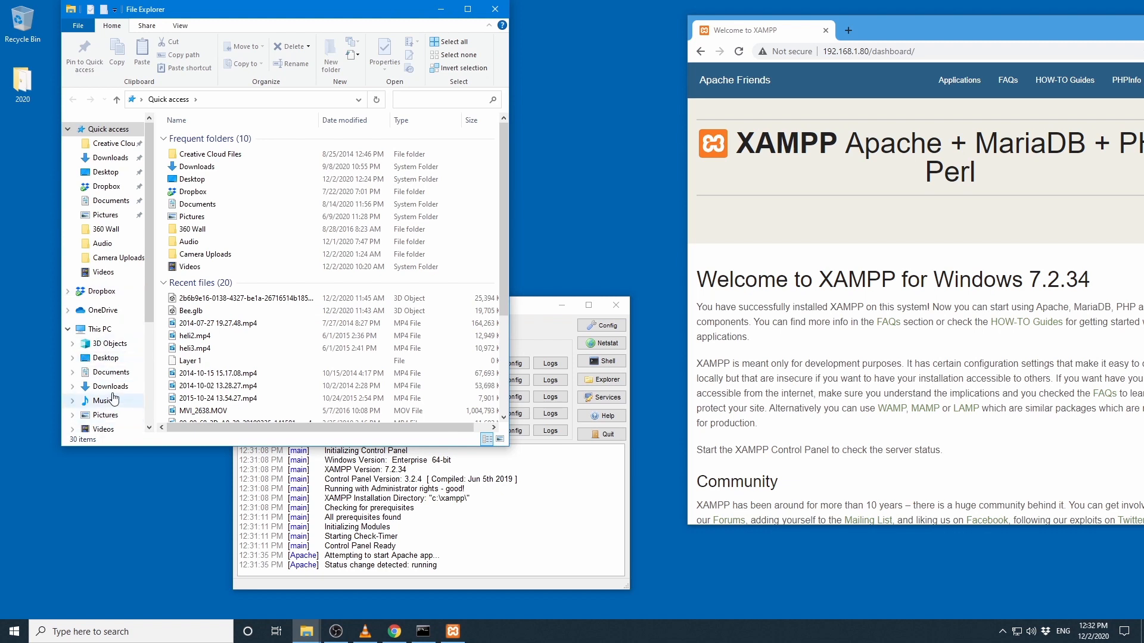
pyautogui.scroll(-2, 126, 311)
pyautogui.click(103, 364)
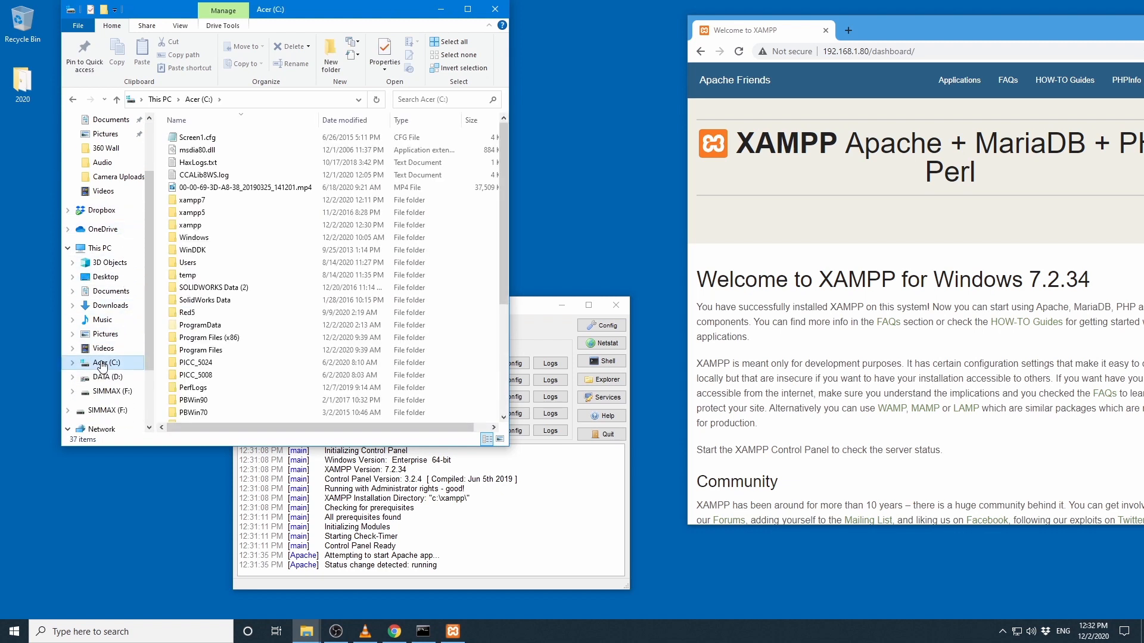
pyautogui.scroll(-2, 102, 357)
pyautogui.scroll(-4, 334, 369)
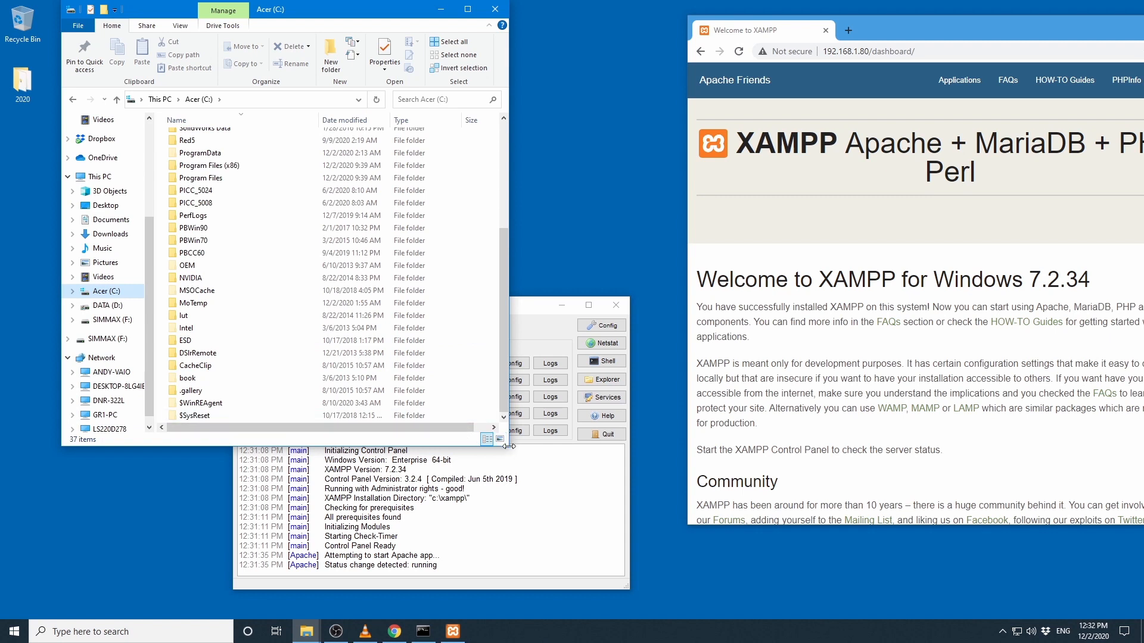
pyautogui.moveTo(507, 451); pyautogui.dragTo(594, 524)
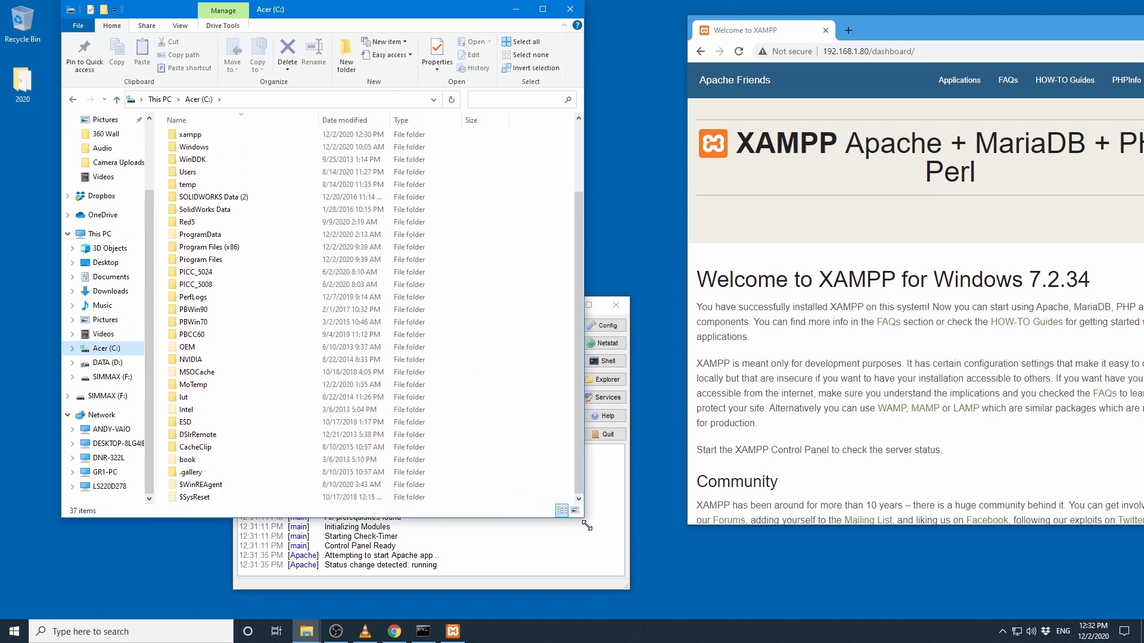
# Create a new folder named webpages in the root of the C: drive
pyautogui.rightClick(544, 447)
pyautogui.moveTo(602, 591)
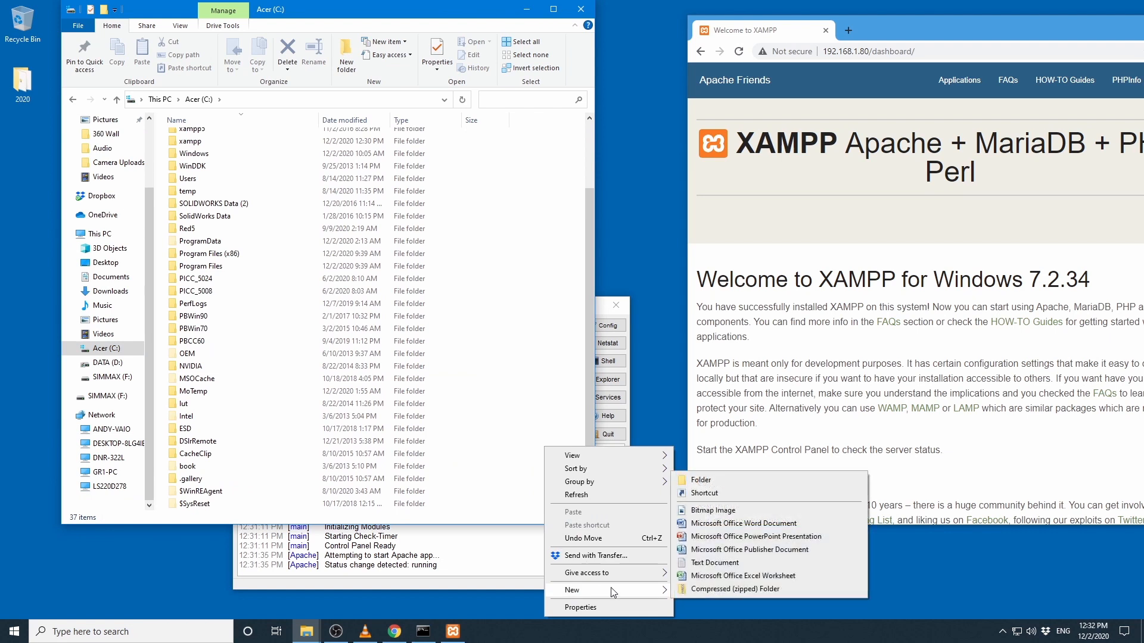
pyautogui.click(744, 481)
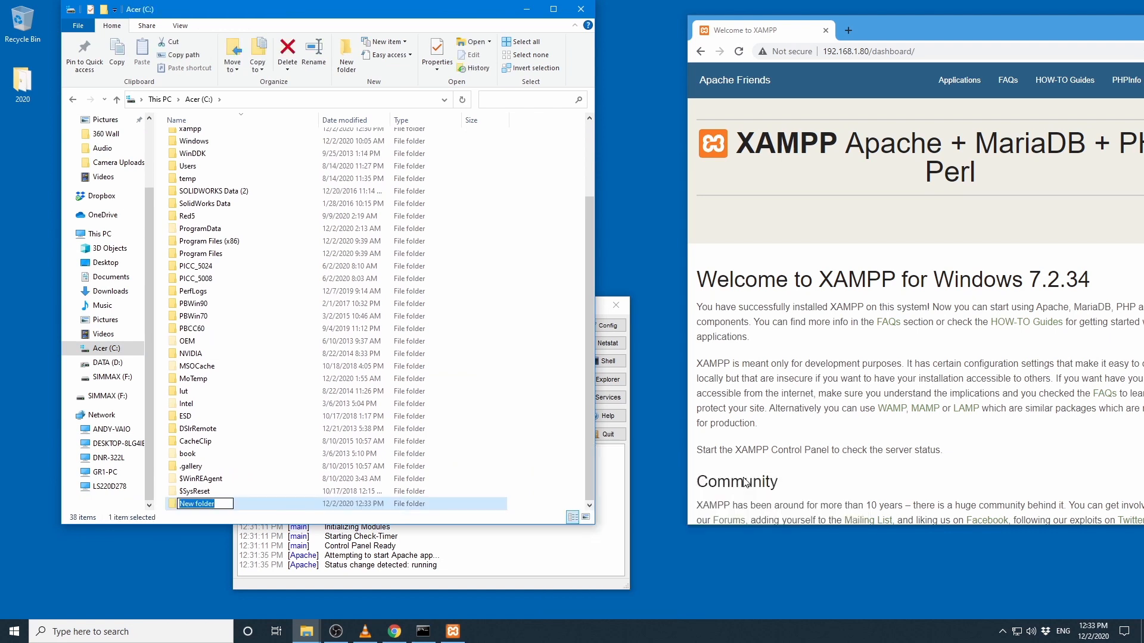
pyautogui.write('webpages')
pyautogui.press('Return')
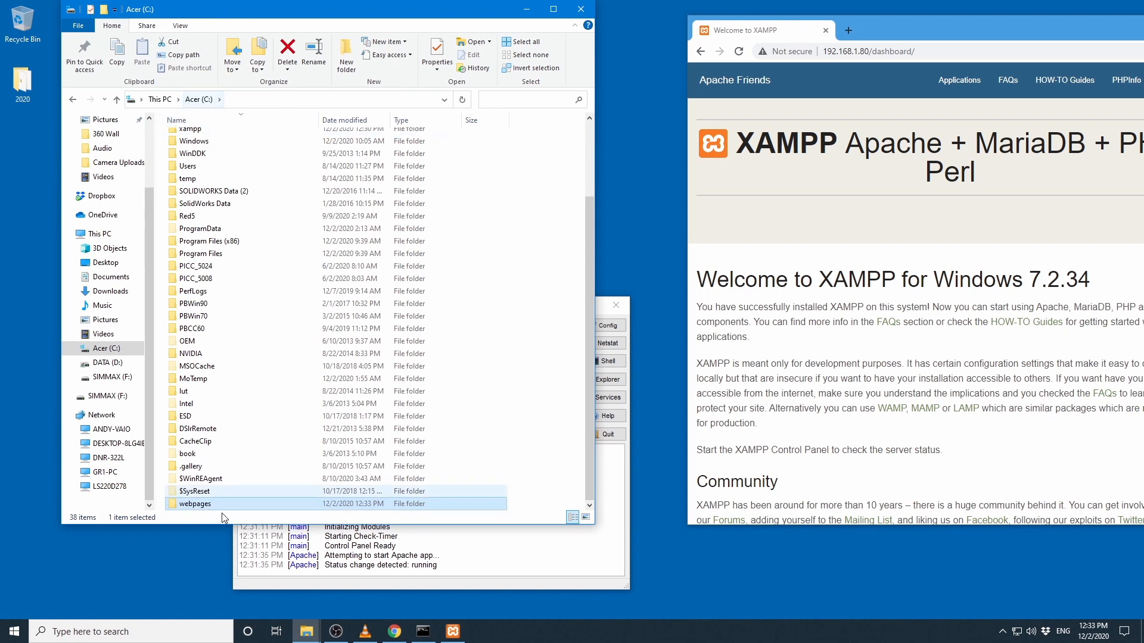
# Open the webpages folder, copy its path C:\webpages and minimize the File Explorer window
pyautogui.doubleClick(196, 505)
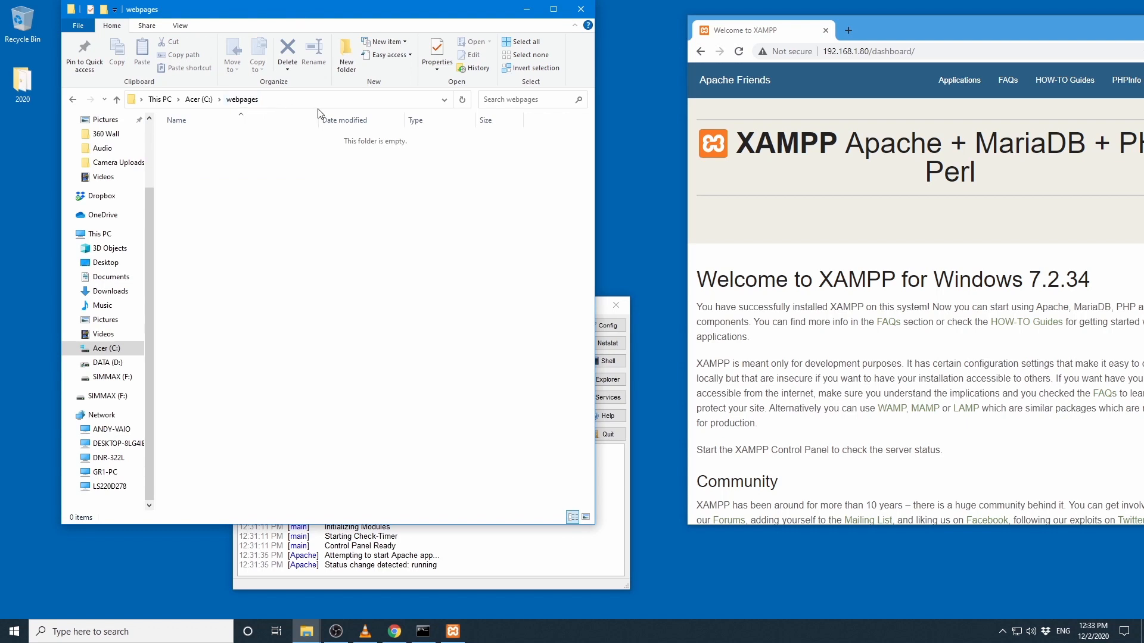
pyautogui.click(300, 100)
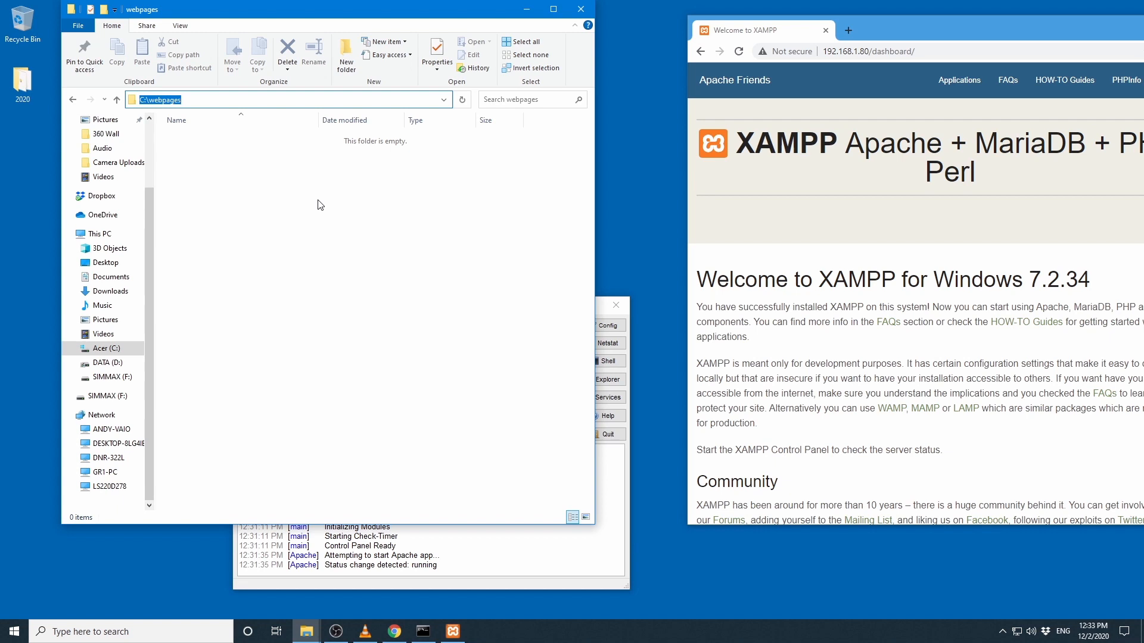
pyautogui.rightClick(169, 101)
pyautogui.click(204, 141)
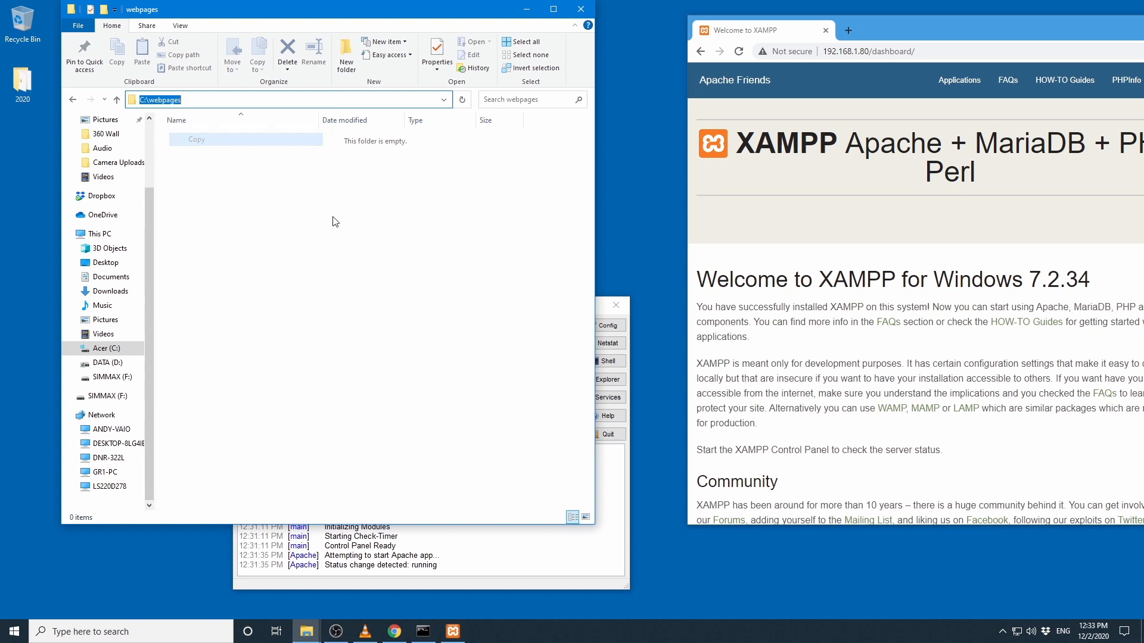
pyautogui.click(332, 223)
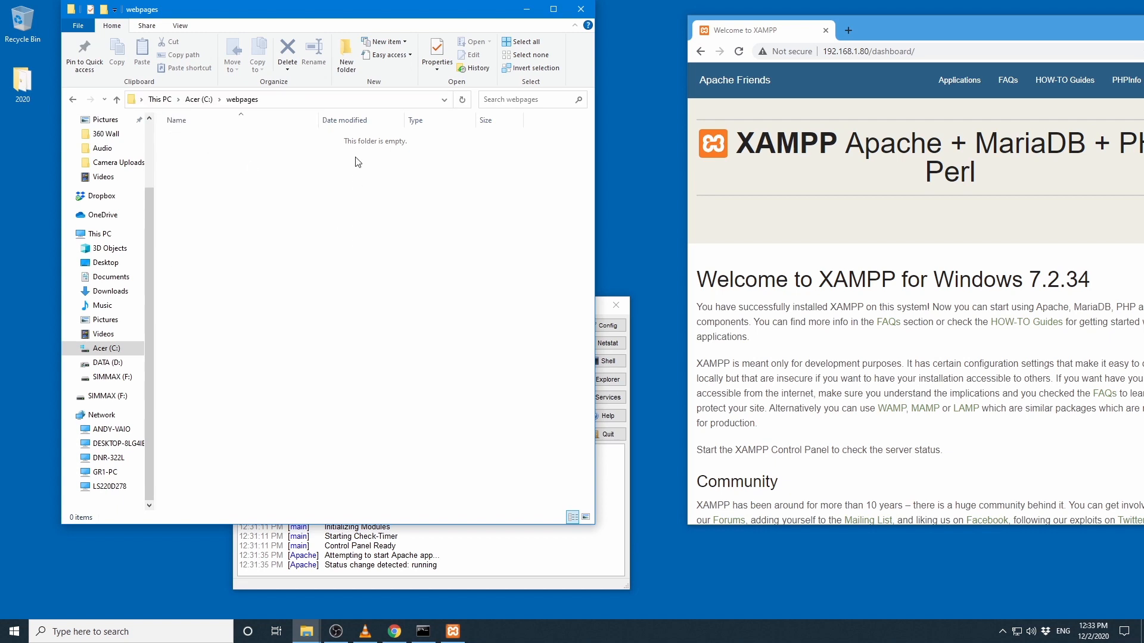
pyautogui.click(526, 9)
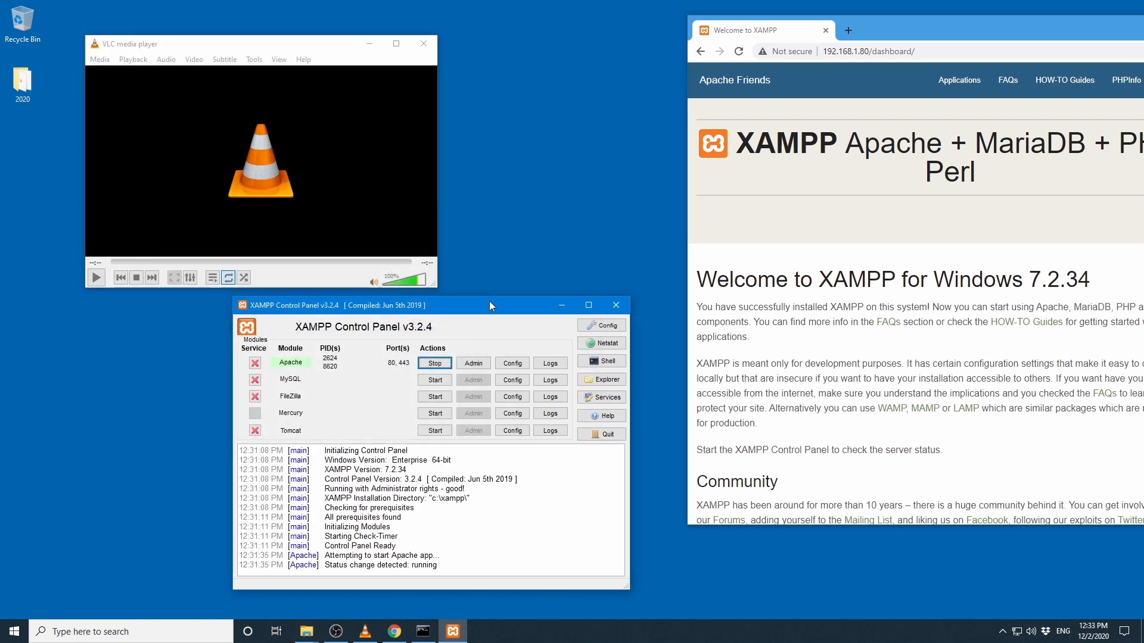
# Stop the Apache module and open its httpd.conf configuration file in a maximized window
pyautogui.moveTo(488, 302); pyautogui.dragTo(459, 204)
pyautogui.click(405, 266)
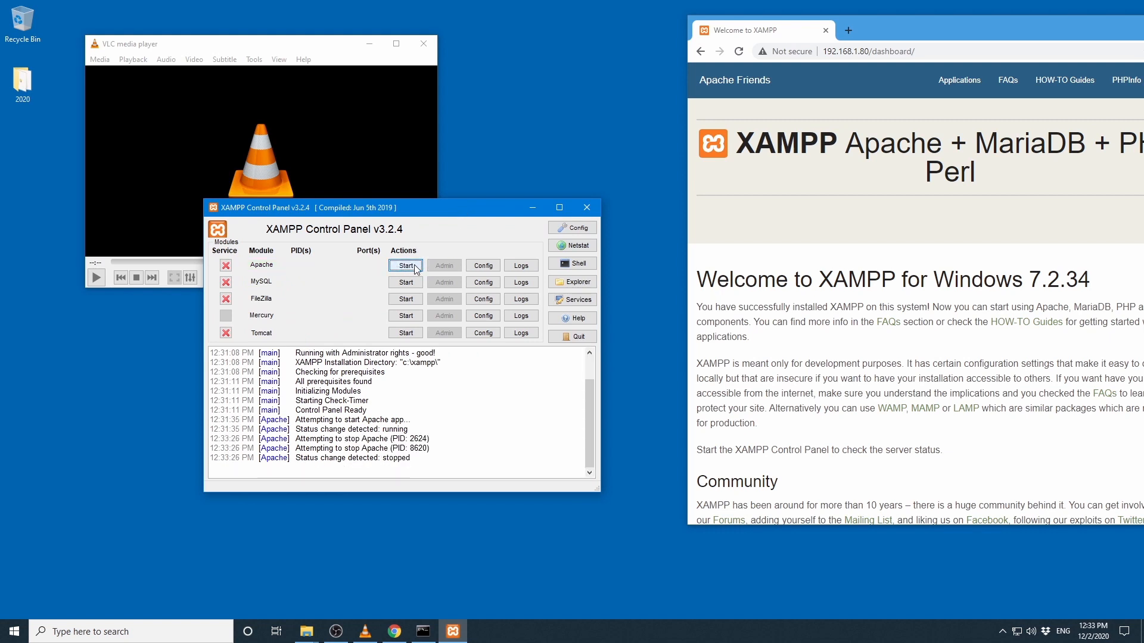
pyautogui.click(483, 266)
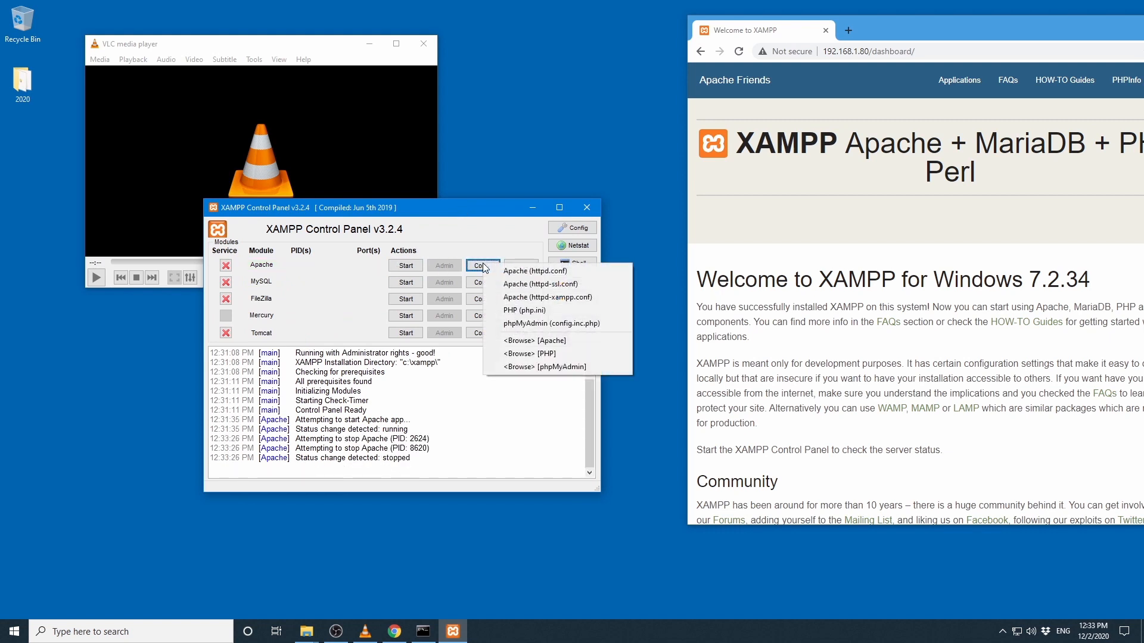
pyautogui.click(554, 270)
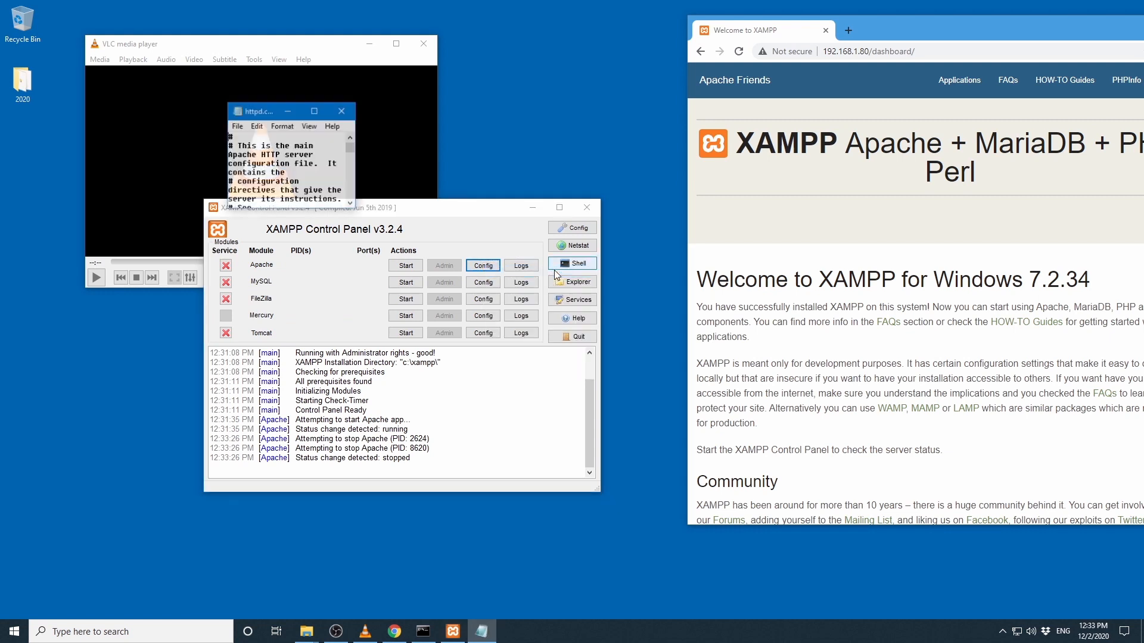
pyautogui.press('super+Up')
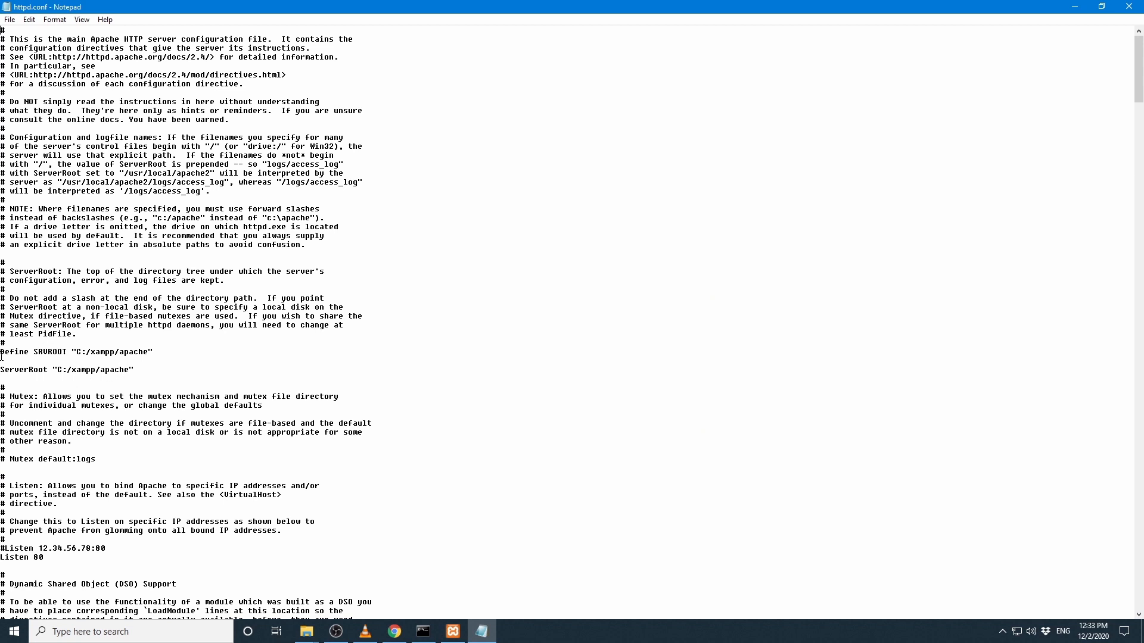
# Replace the DocumentRoot path in httpd.conf with the copied path C:\webpages
pyautogui.scroll(-20, 129, 372)
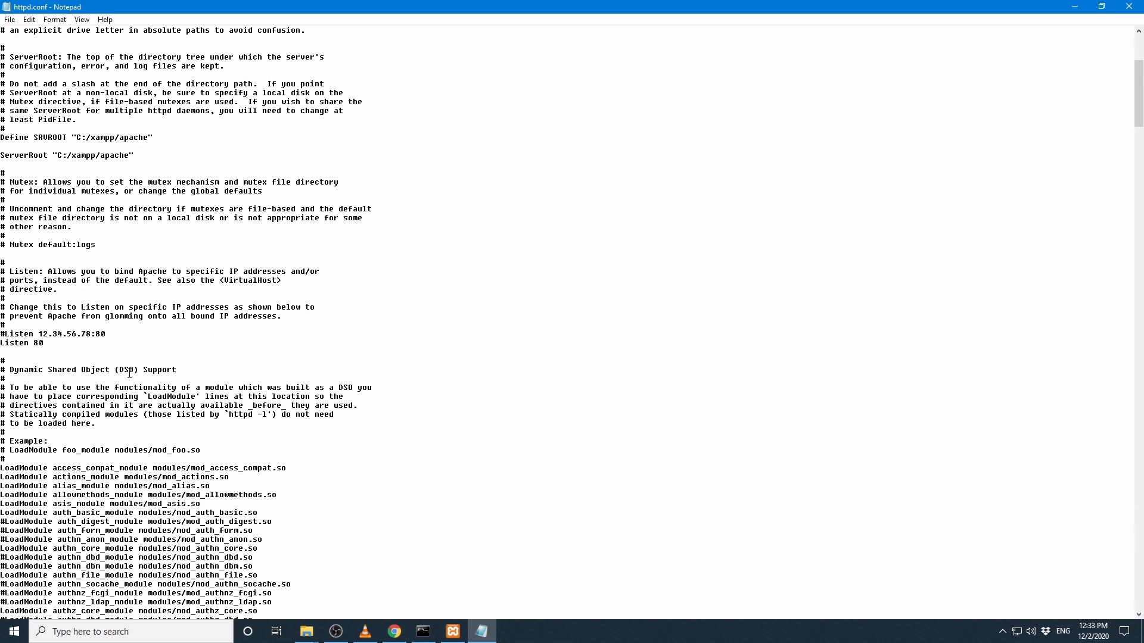
pyautogui.scroll(-20, 115, 362)
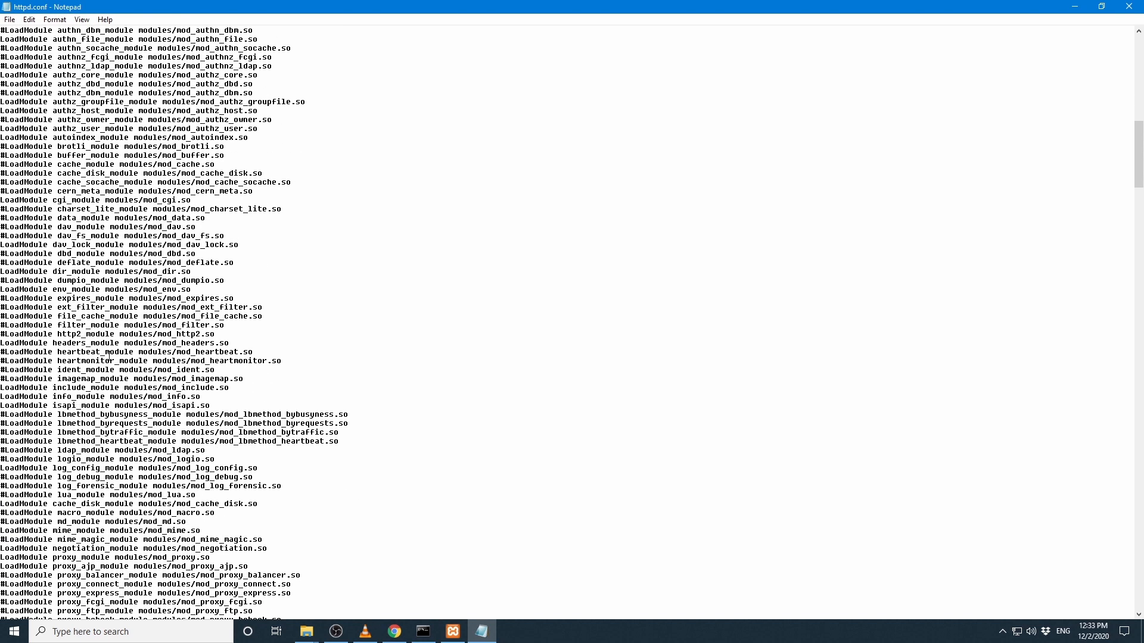
pyautogui.scroll(-7, 102, 357)
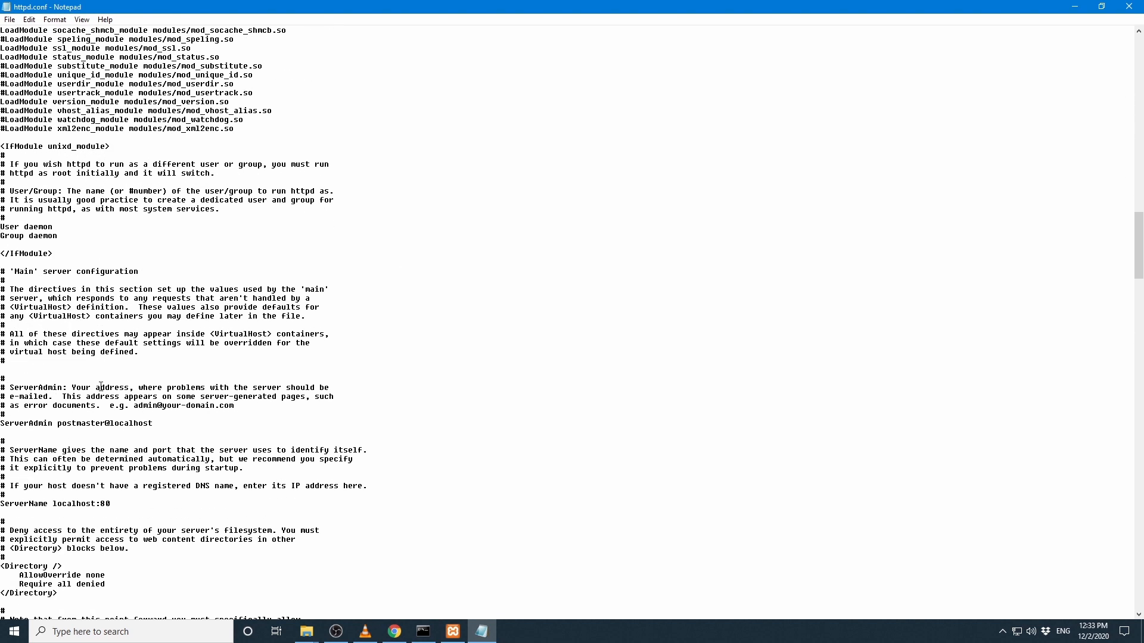
pyautogui.scroll(-6, 146, 308)
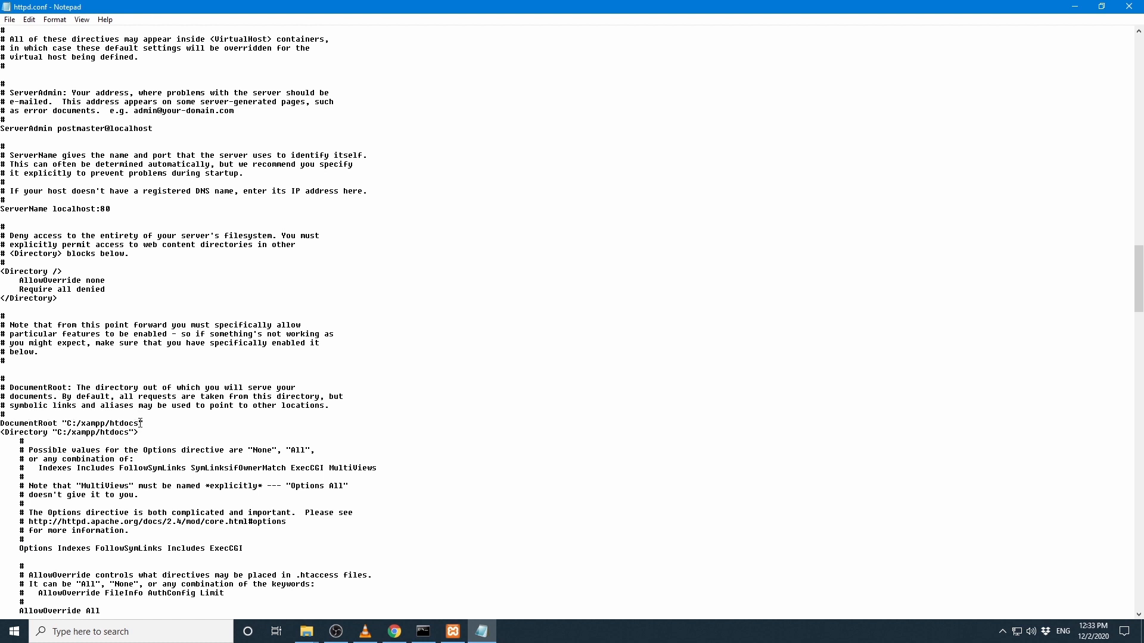
pyautogui.moveTo(141, 423); pyautogui.dragTo(68, 421)
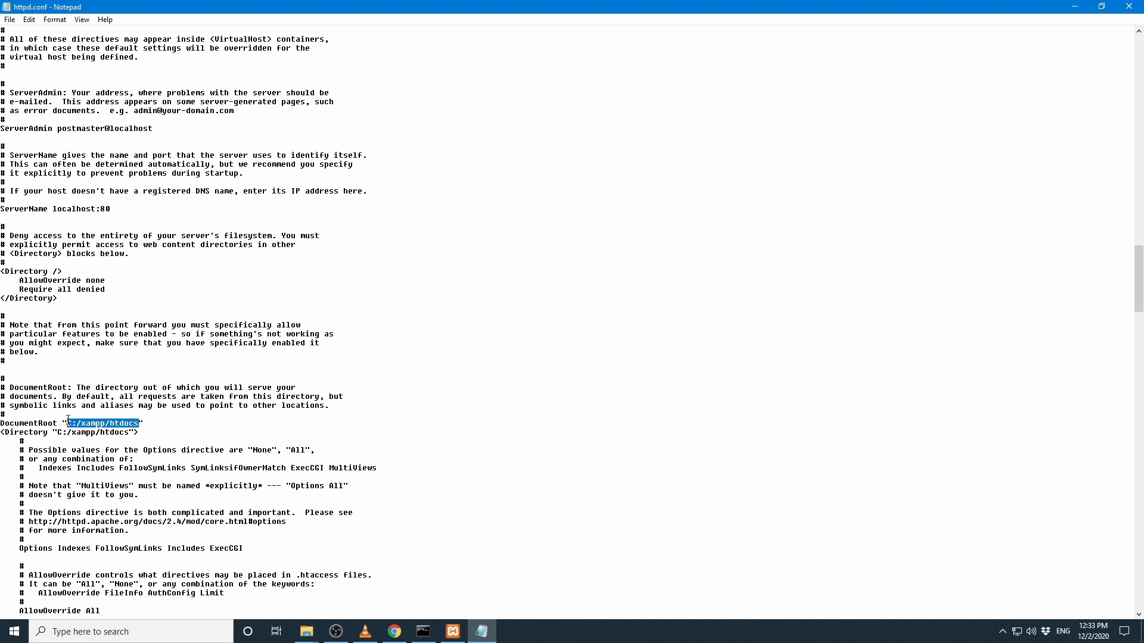
pyautogui.rightClick(70, 421)
pyautogui.click(100, 473)
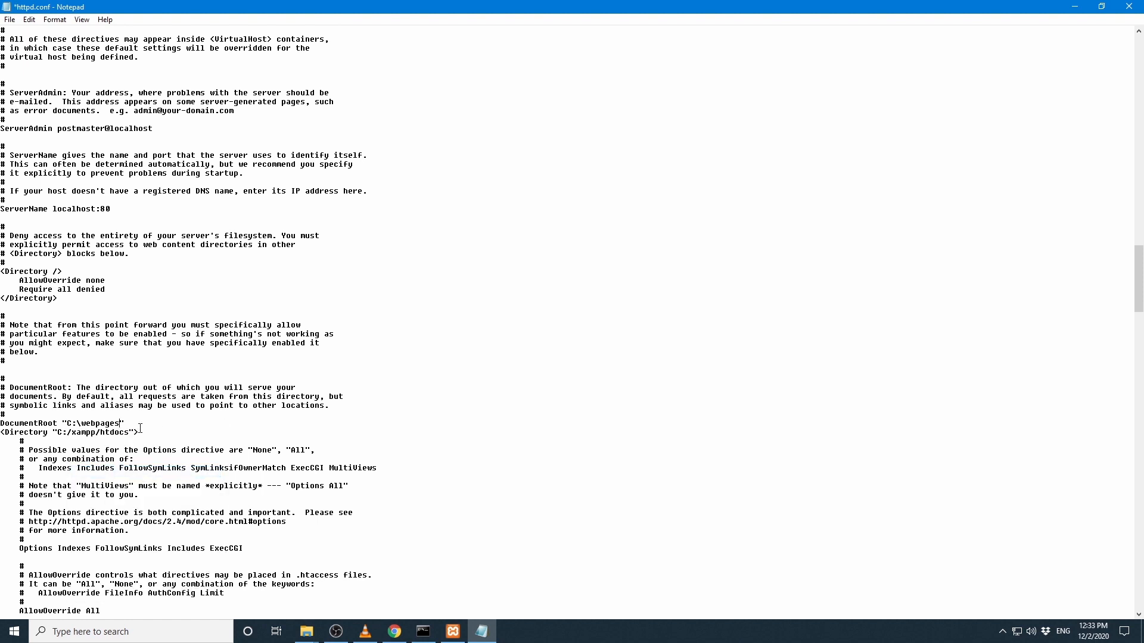
# Replace the htdocs path in the Directory line below DocumentRoot with C:\webpages
pyautogui.scroll(-5, 141, 428)
pyautogui.moveTo(127, 301); pyautogui.dragTo(60, 299)
pyautogui.rightClick(61, 299)
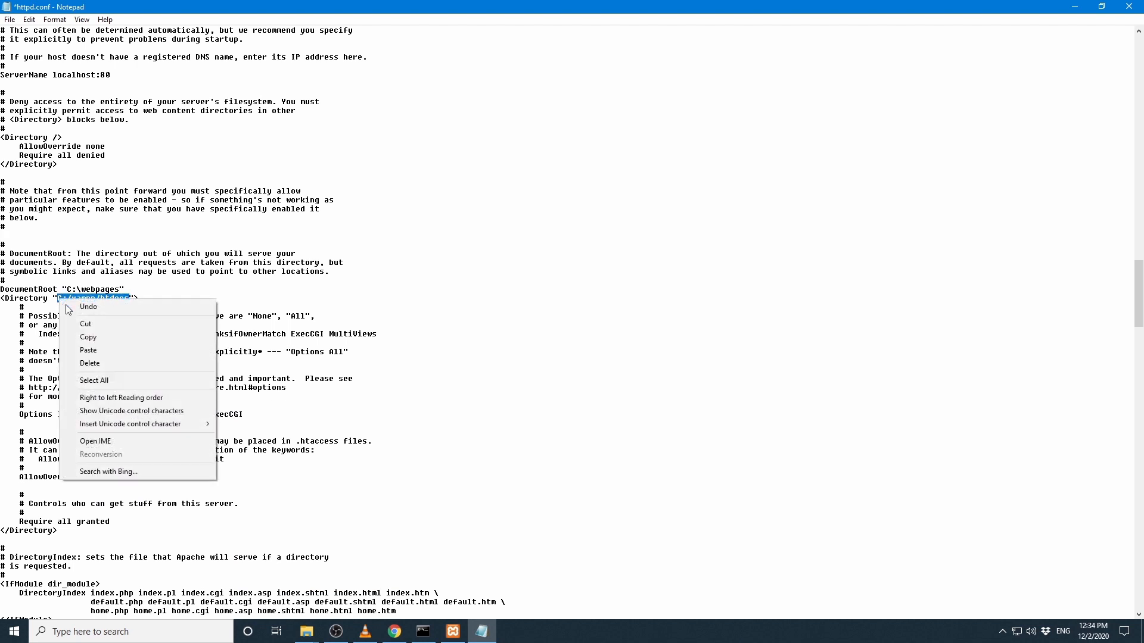
pyautogui.click(89, 350)
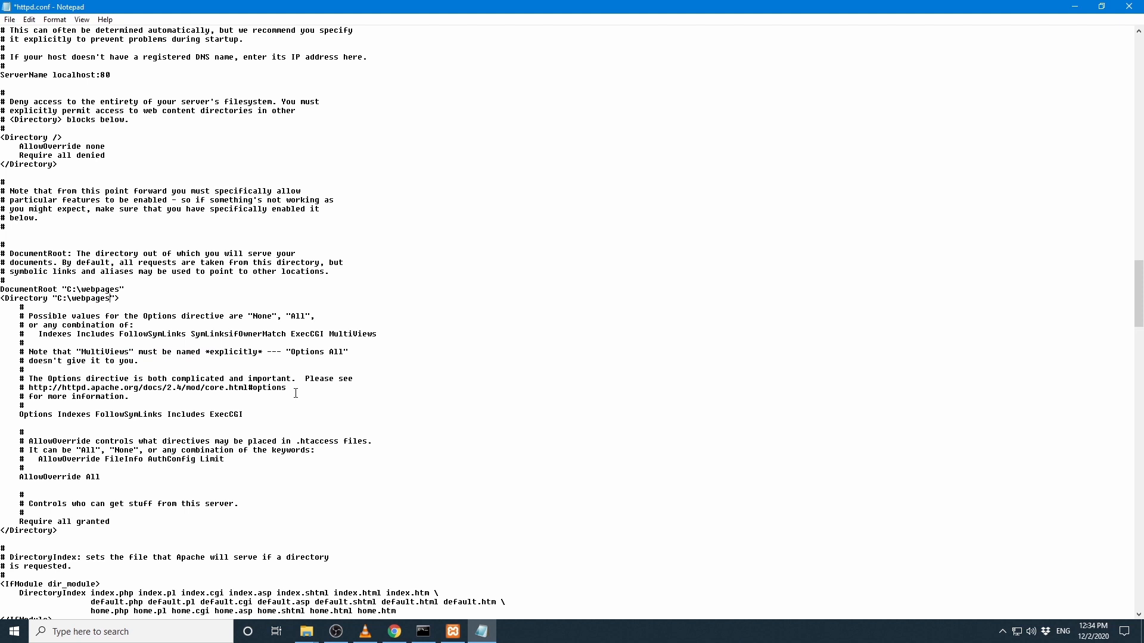
# Save and close httpd.conf, and start the Apache module again
pyautogui.scroll(-5, 296, 393)
pyautogui.scroll(5, 291, 404)
pyautogui.click(10, 20)
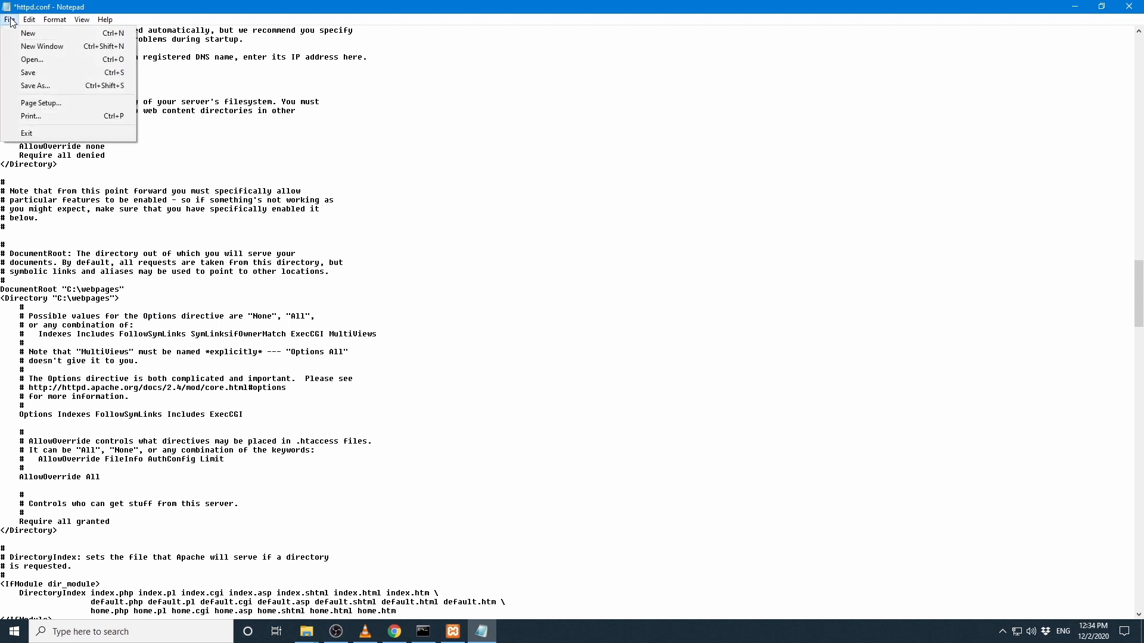
pyautogui.click(29, 73)
pyautogui.click(1135, 7)
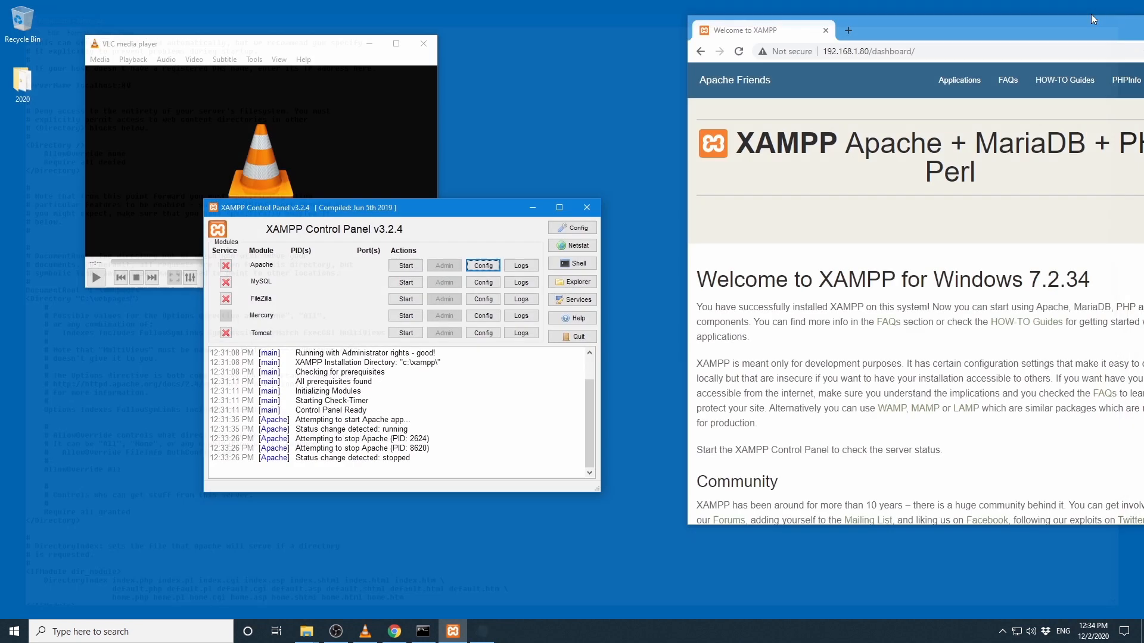
pyautogui.click(408, 266)
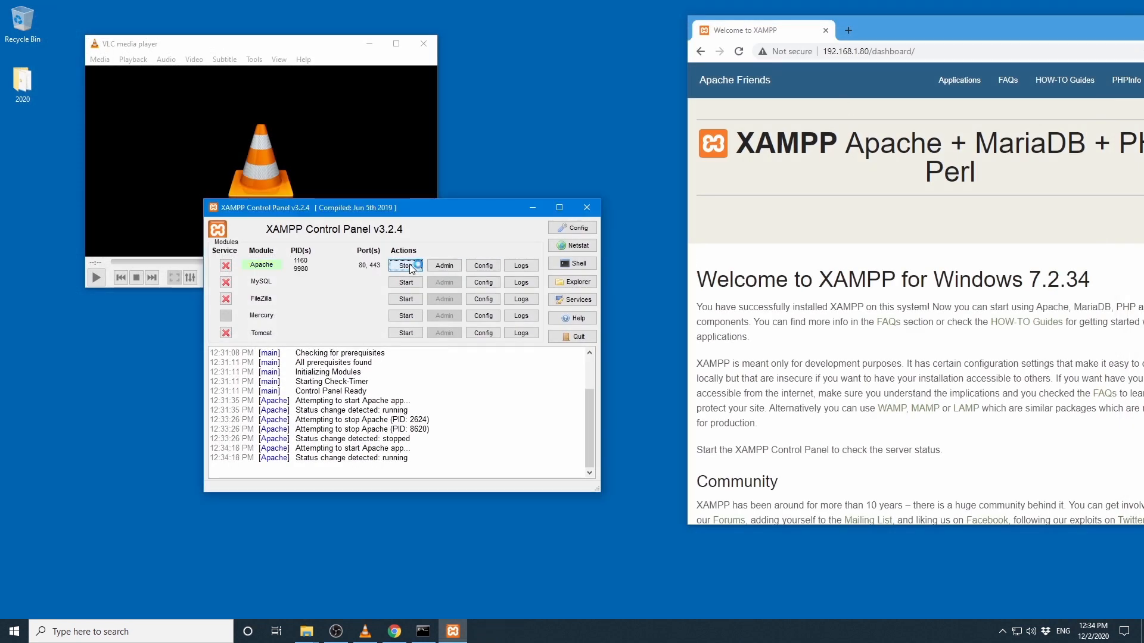
# Reload the XAMPP page in the browser, and remove dashboard/ from the address to load the site root at 192.168.1.80
pyautogui.click(737, 52)
pyautogui.moveTo(876, 30); pyautogui.dragTo(828, 105)
pyautogui.click(875, 84)
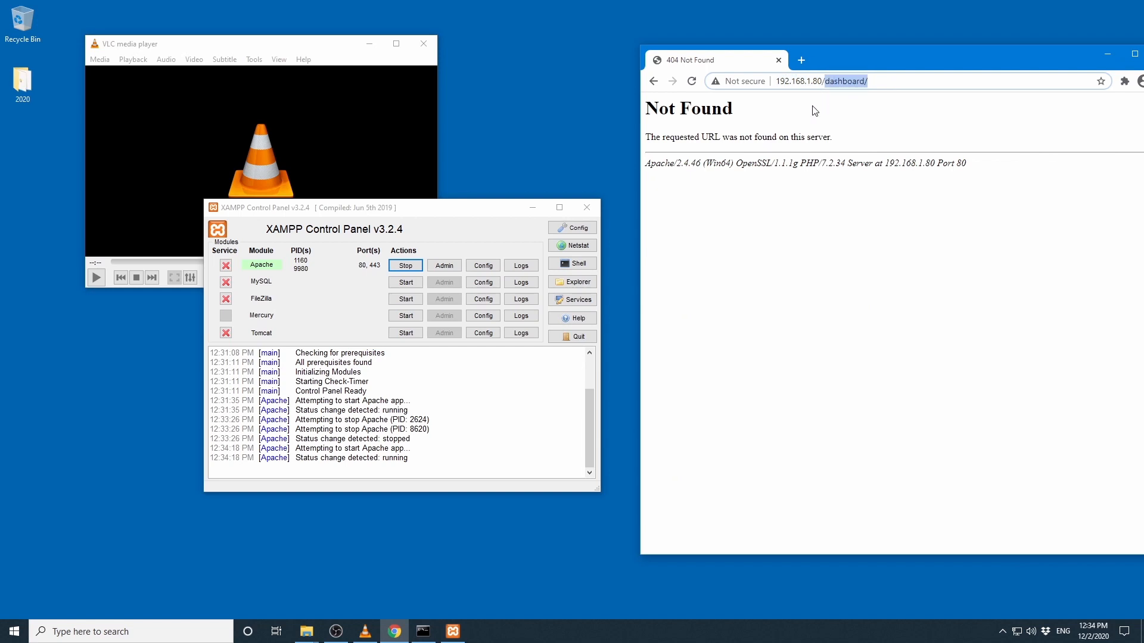
pyautogui.press('BackSpace')
pyautogui.press('Return')
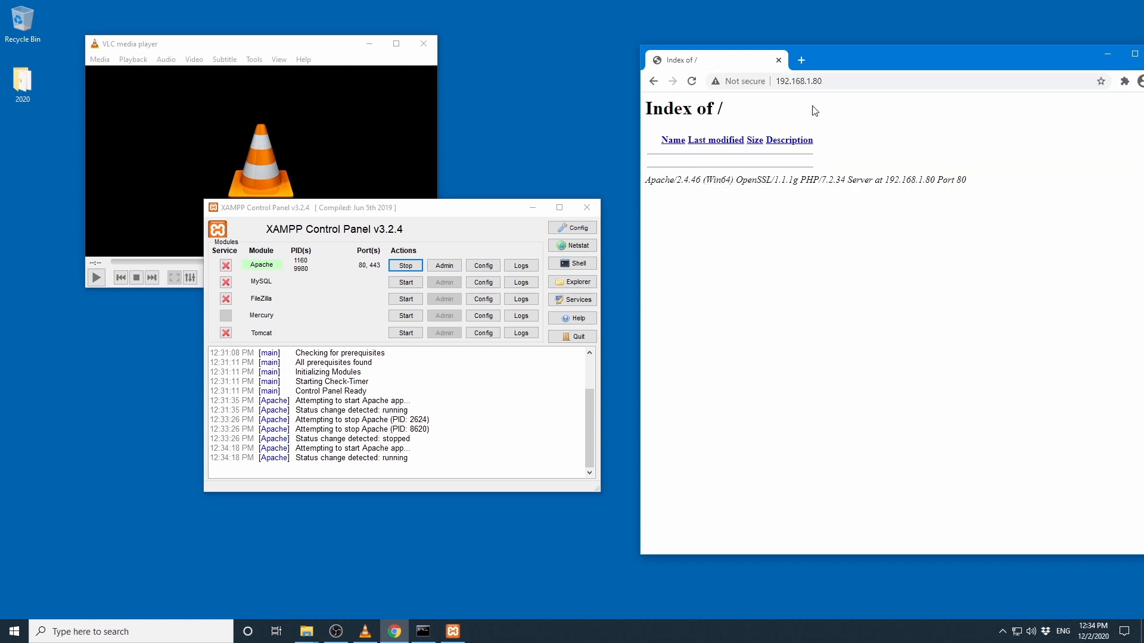
# Bring back the minimized webpages folder window and place it beside the browser
pyautogui.moveTo(465, 210); pyautogui.dragTo(456, 217)
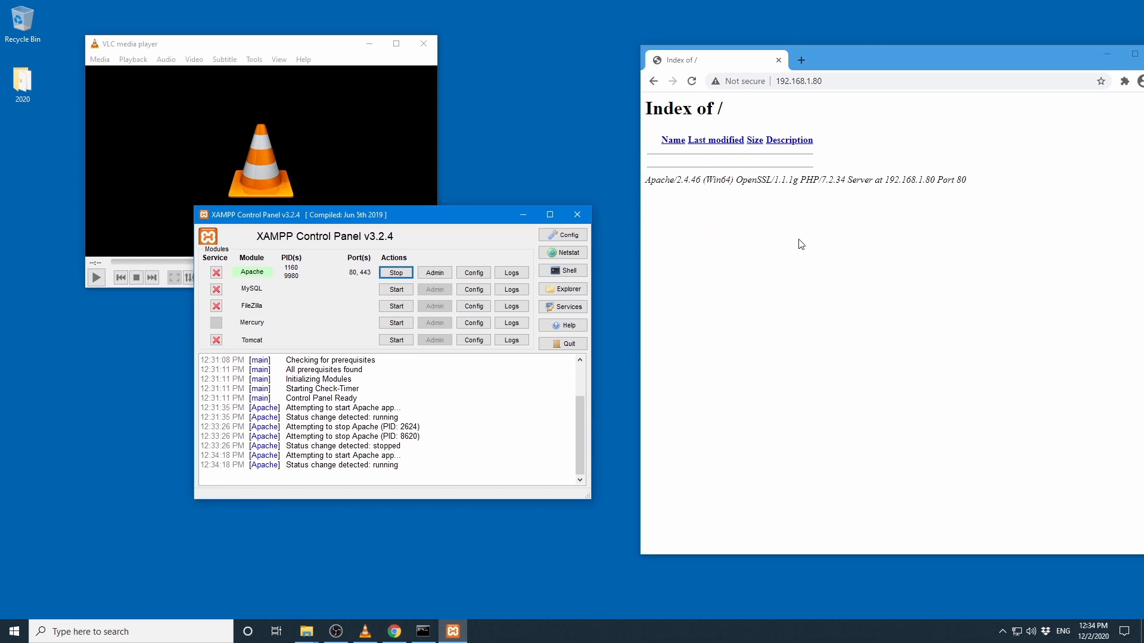
pyautogui.click(306, 631)
pyautogui.click(365, 582)
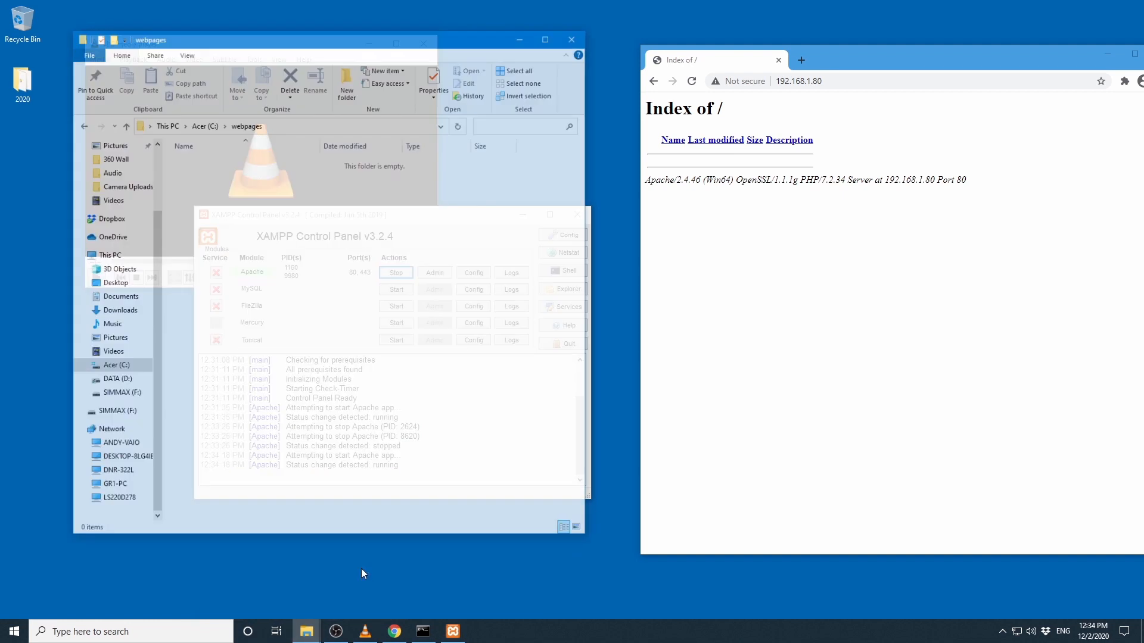
pyautogui.moveTo(292, 14); pyautogui.dragTo(294, 104)
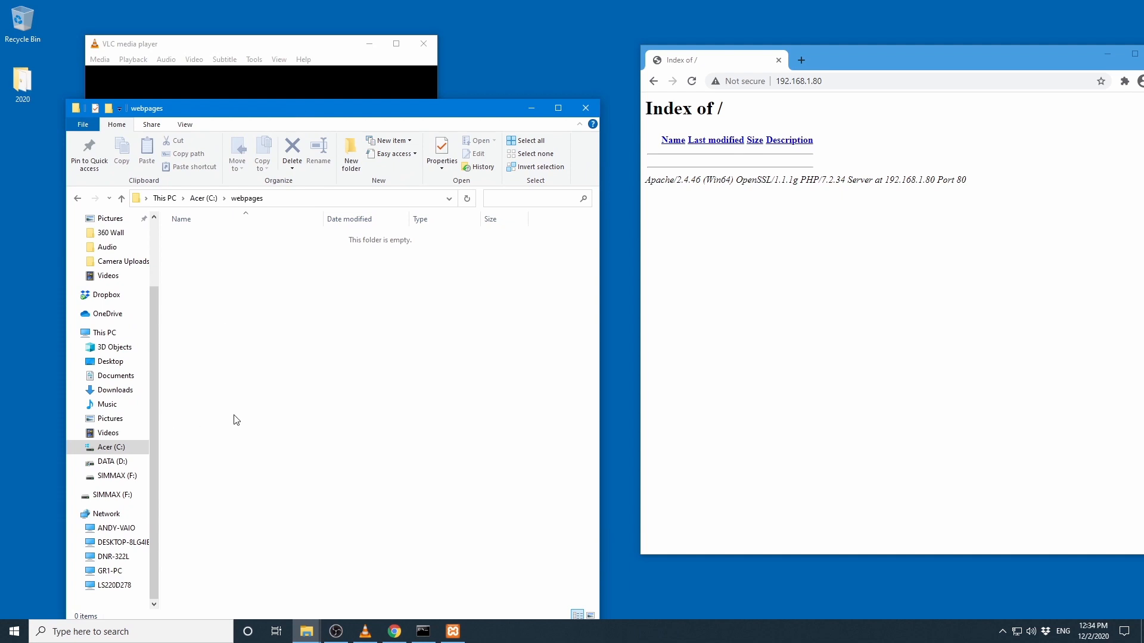
# Create a new text document named hello.txt in the webpages folder
pyautogui.rightClick(258, 350)
pyautogui.moveTo(316, 508)
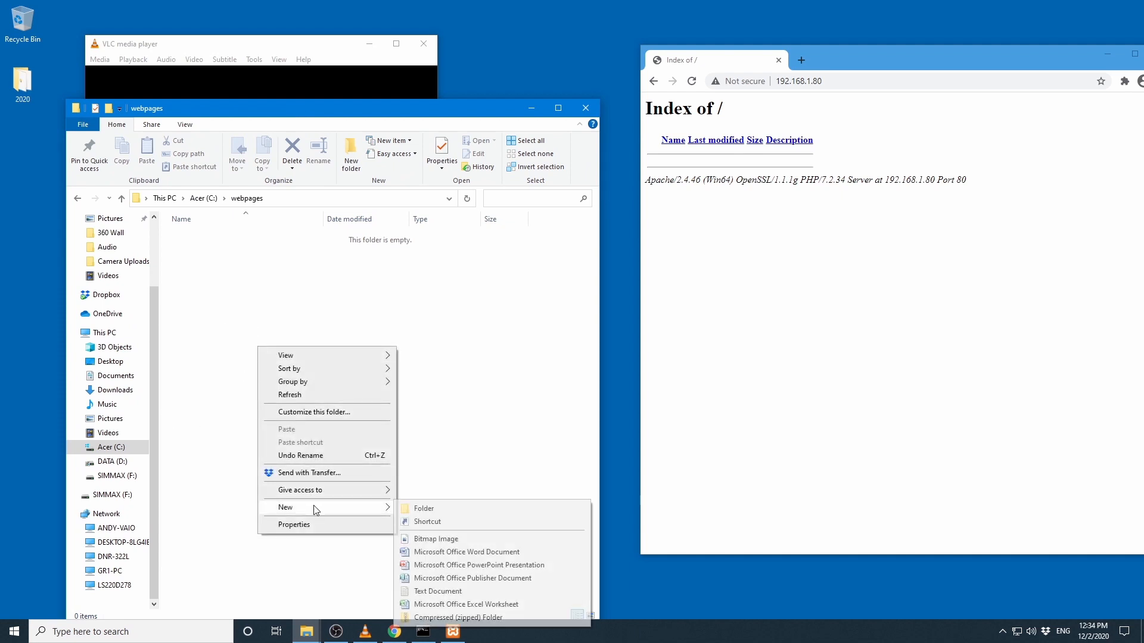
pyautogui.click(455, 592)
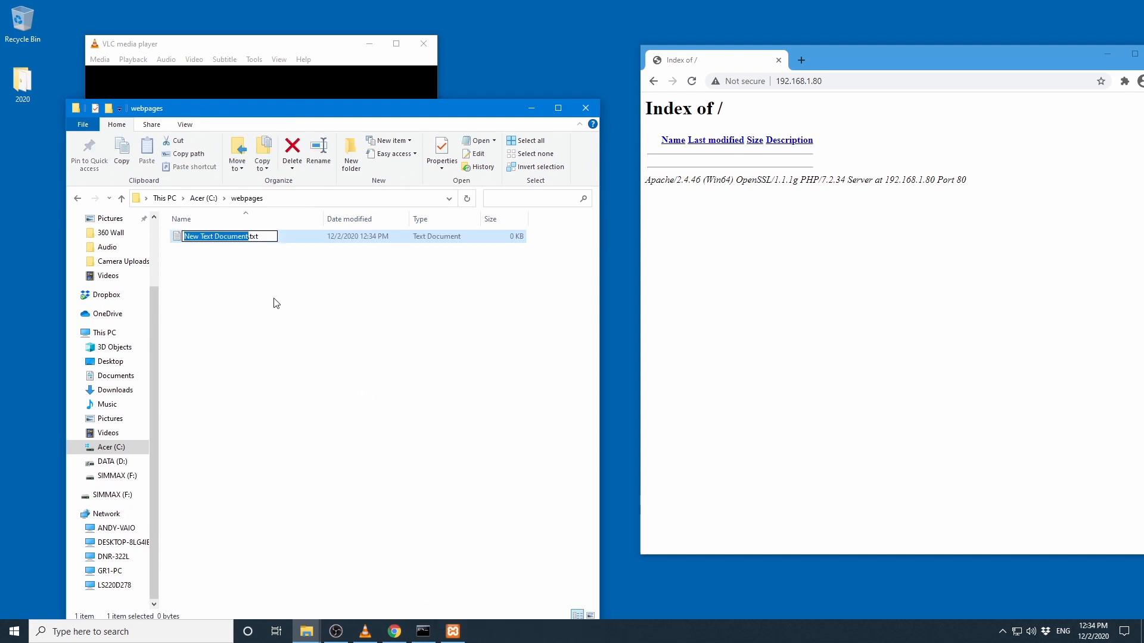
pyautogui.write('hello')
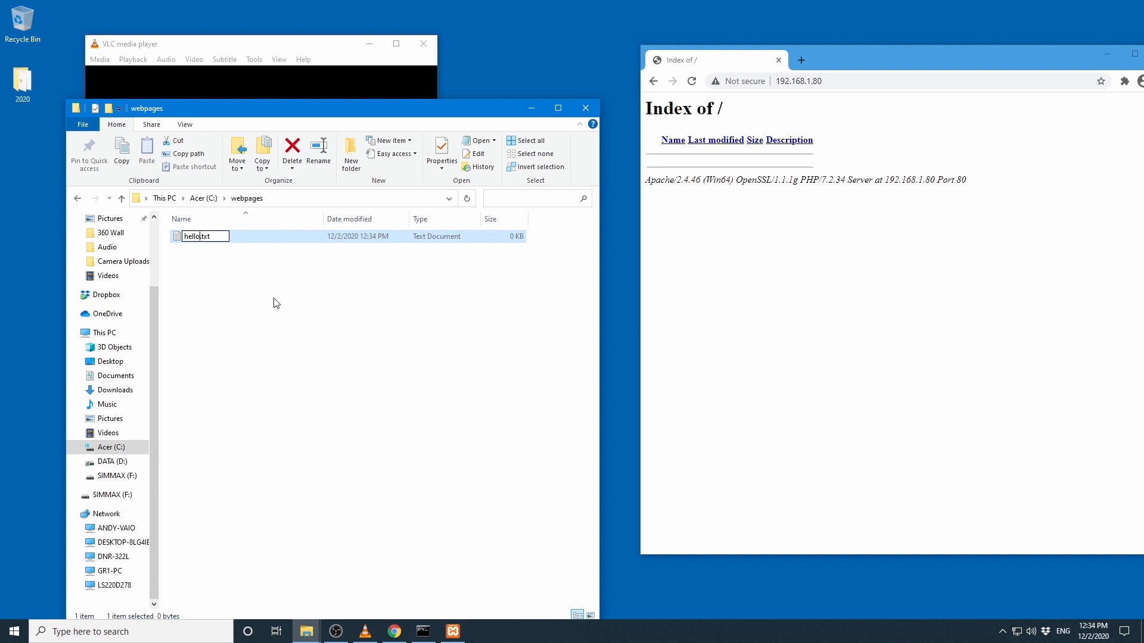
pyautogui.press('Return')
# Open hello.txt, enter the text hello, and close the file with its changes saved
pyautogui.press('Return')
pyautogui.write('hello')
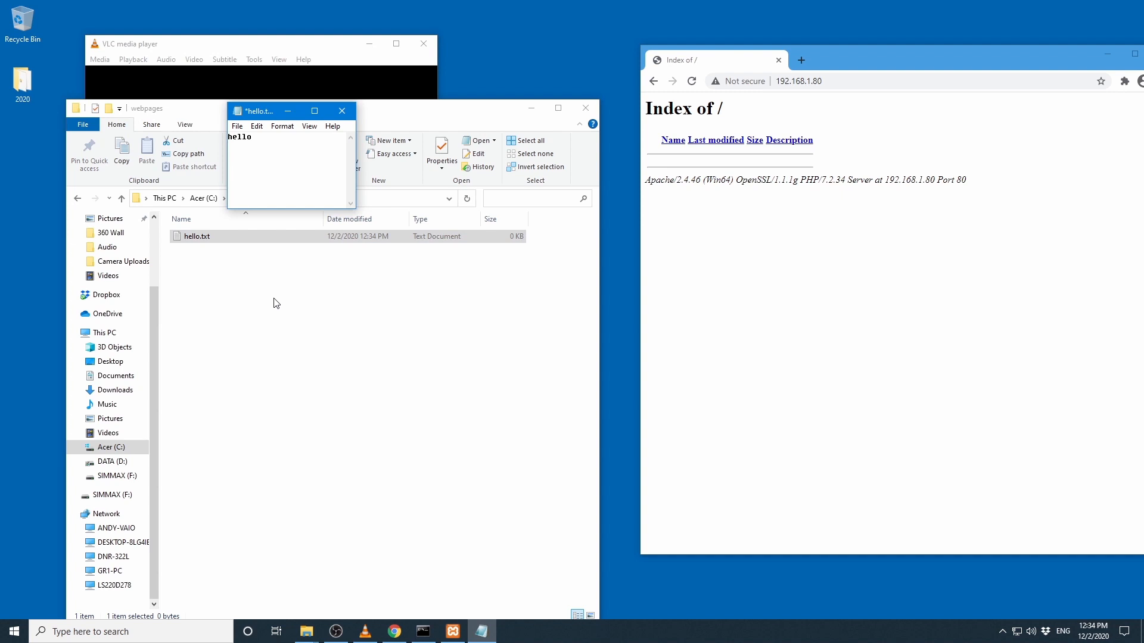
pyautogui.click(342, 110)
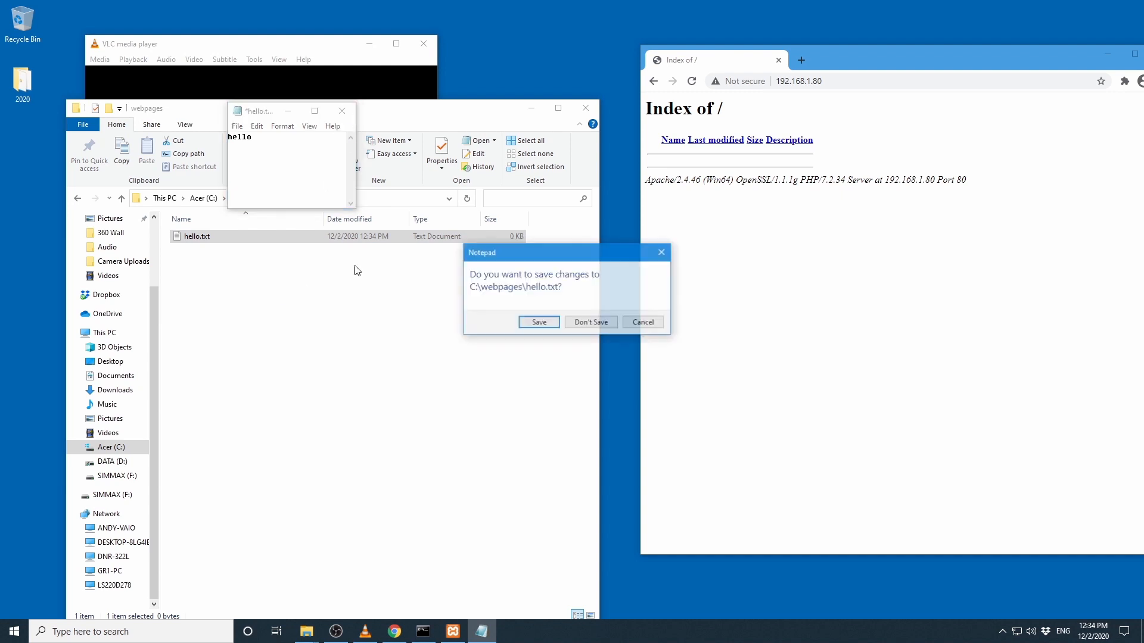
pyautogui.click(531, 325)
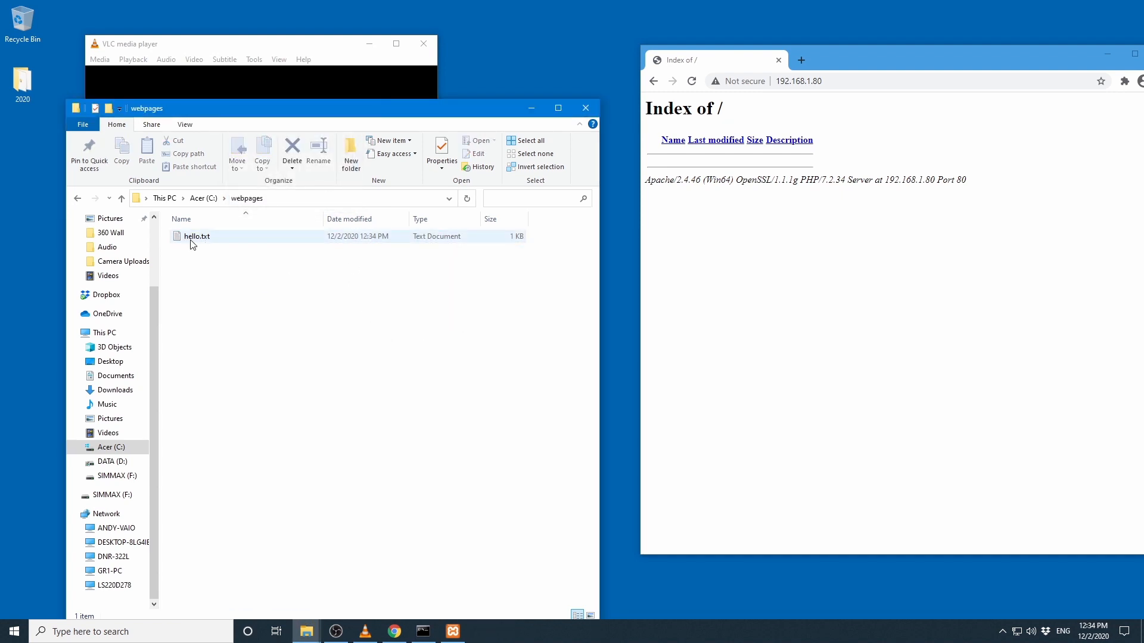
# Reload the site index in the browser, view hello.txt from the listing, and return to the index
pyautogui.click(691, 82)
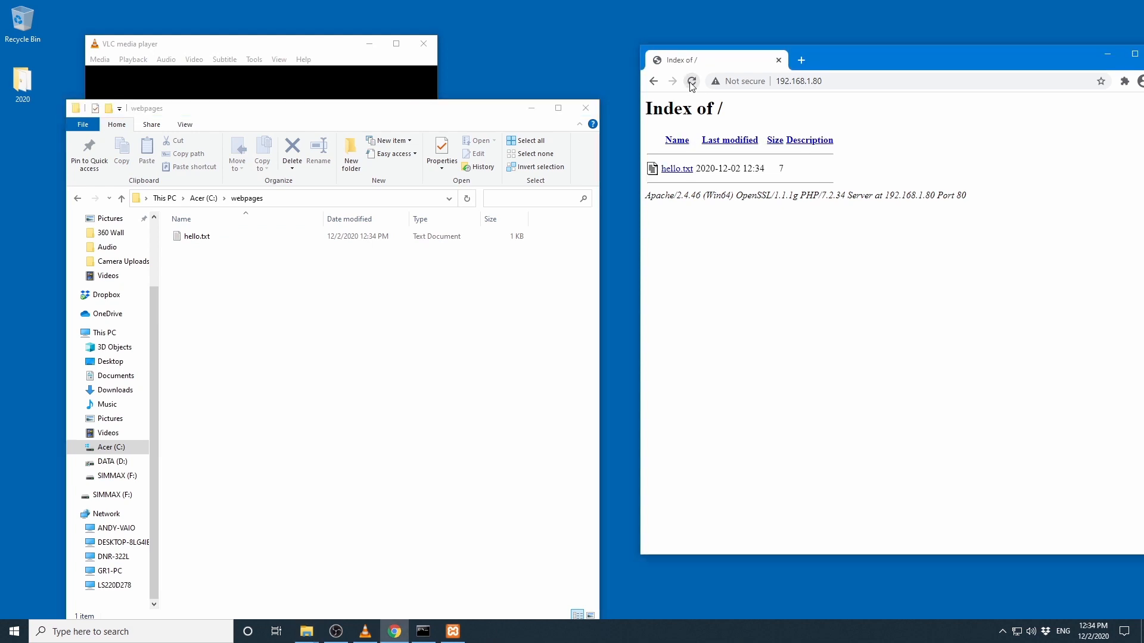
pyautogui.click(685, 170)
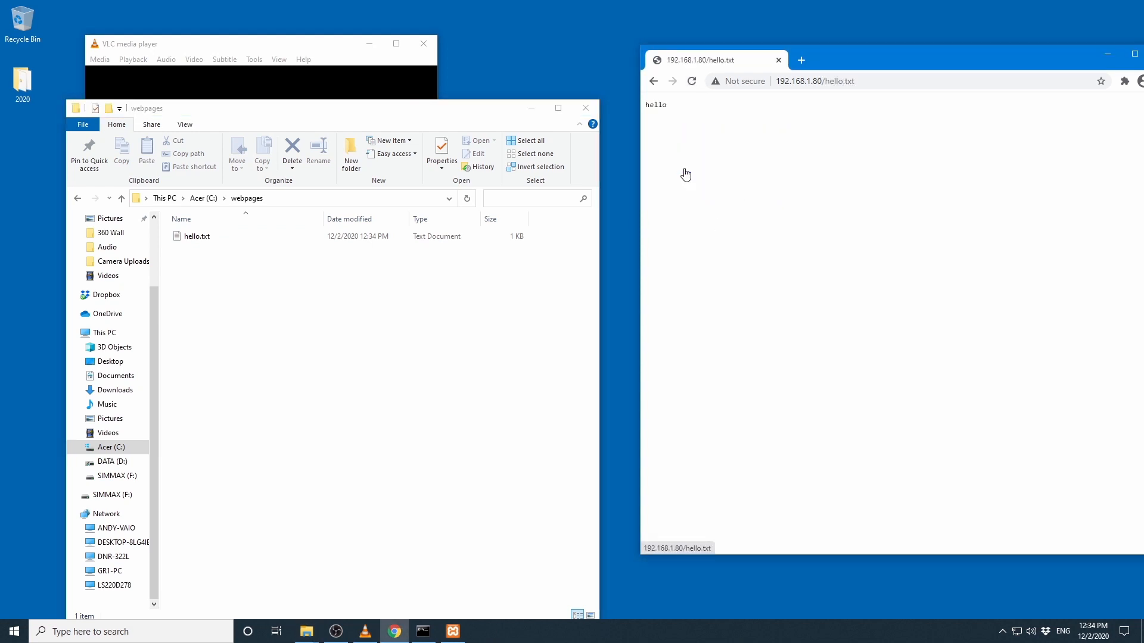
pyautogui.click(654, 82)
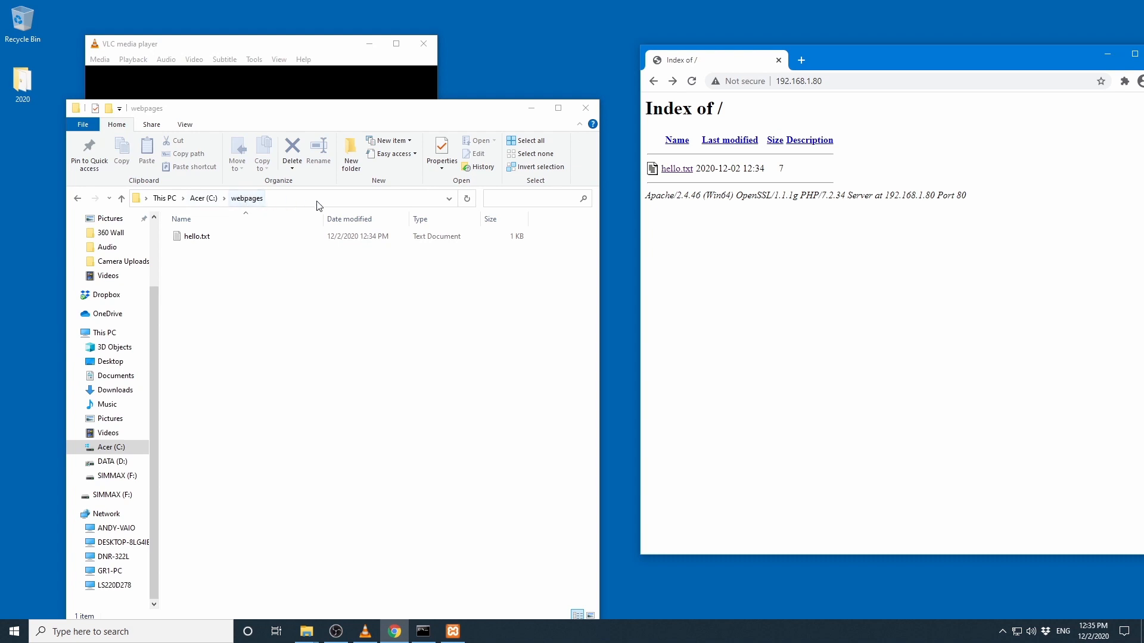
# Create a folder named pictures in the webpages folder and reload the site index in the browser
pyautogui.rightClick(232, 383)
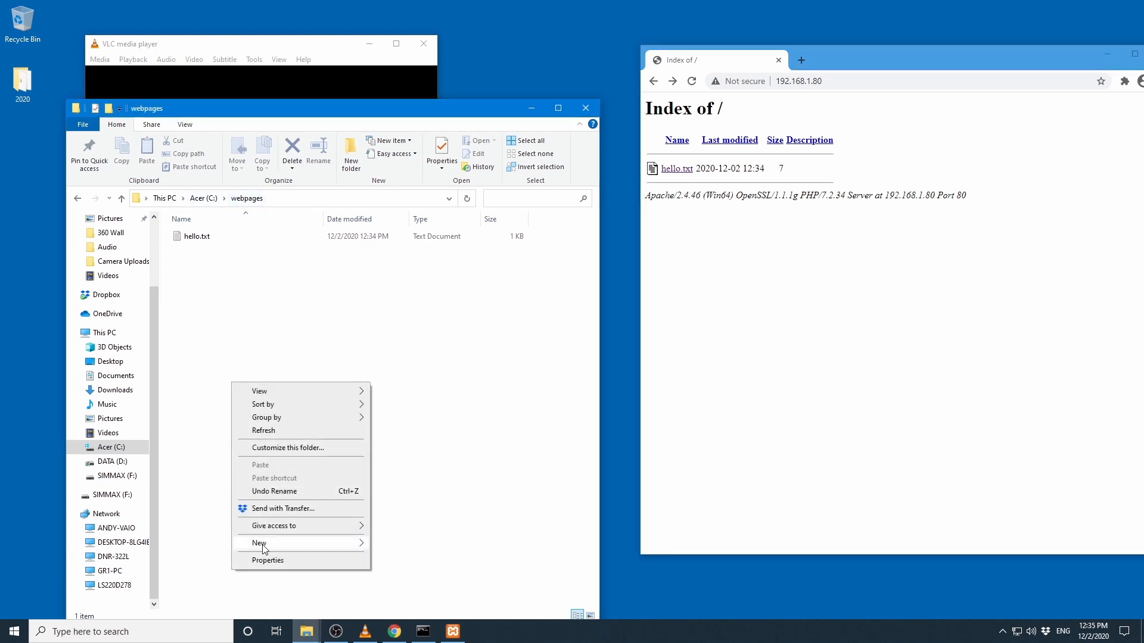
pyautogui.moveTo(263, 545)
pyautogui.click(424, 437)
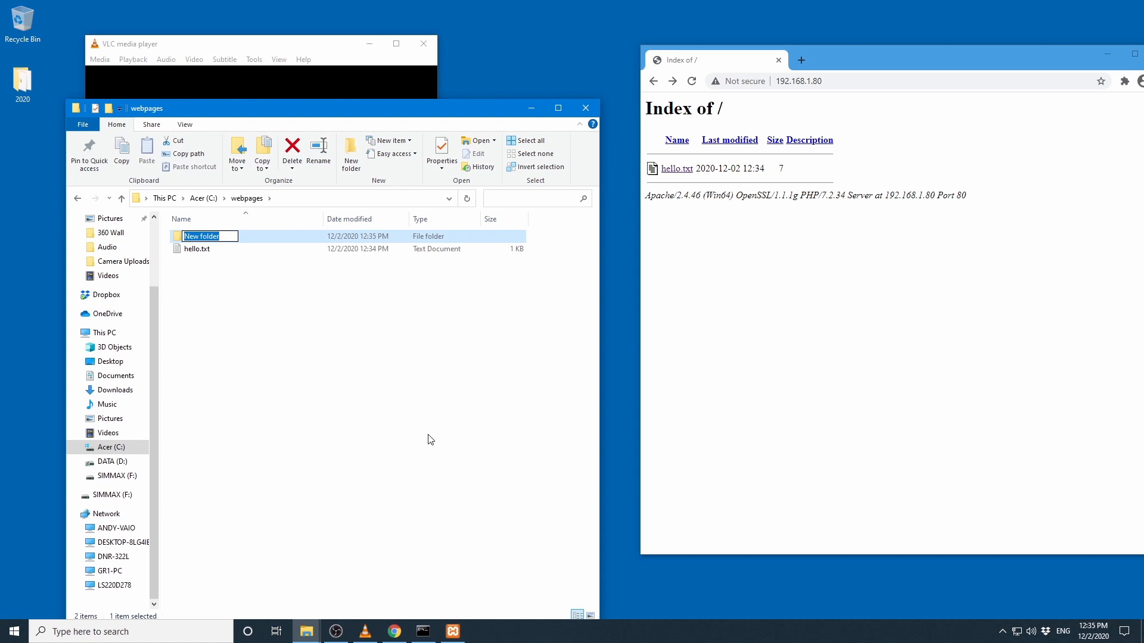
pyautogui.write('pictures')
pyautogui.press('Return')
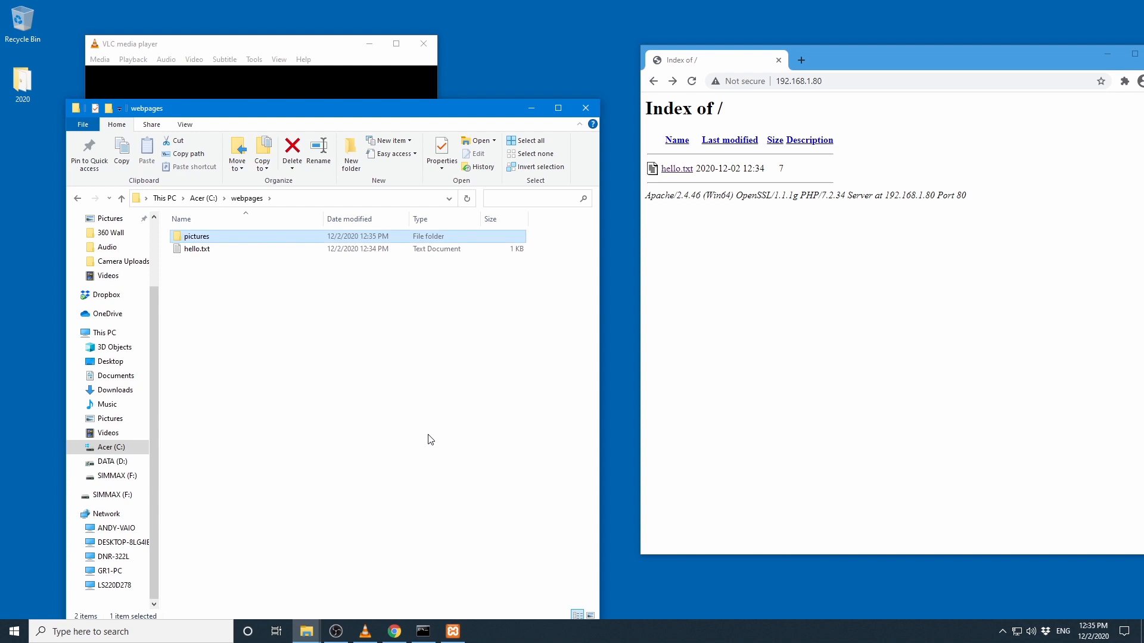
pyautogui.click(820, 357)
pyautogui.click(691, 81)
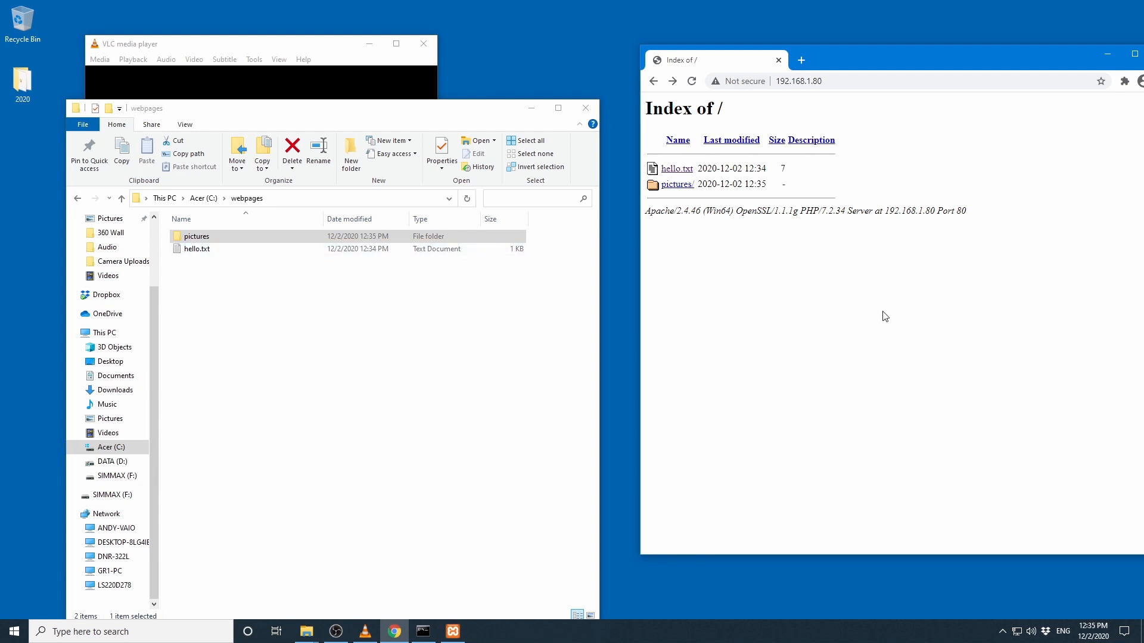
# Create a text document in webpages, rename it index.html accepting the extension change, and reload the site in the browser
pyautogui.rightClick(326, 402)
pyautogui.moveTo(381, 568)
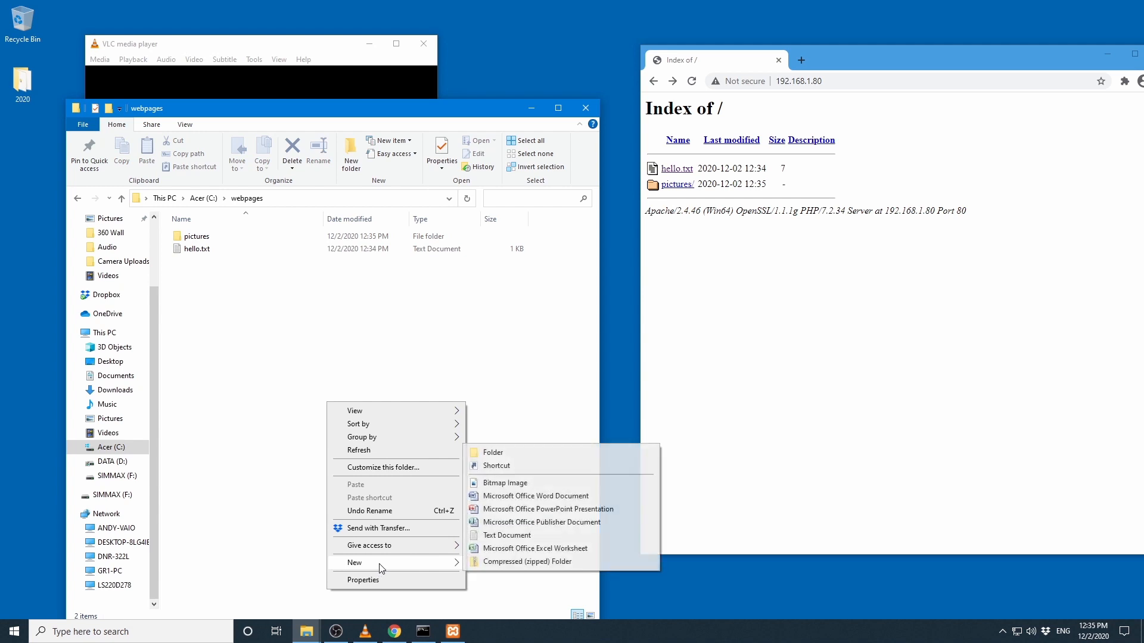
pyautogui.click(507, 535)
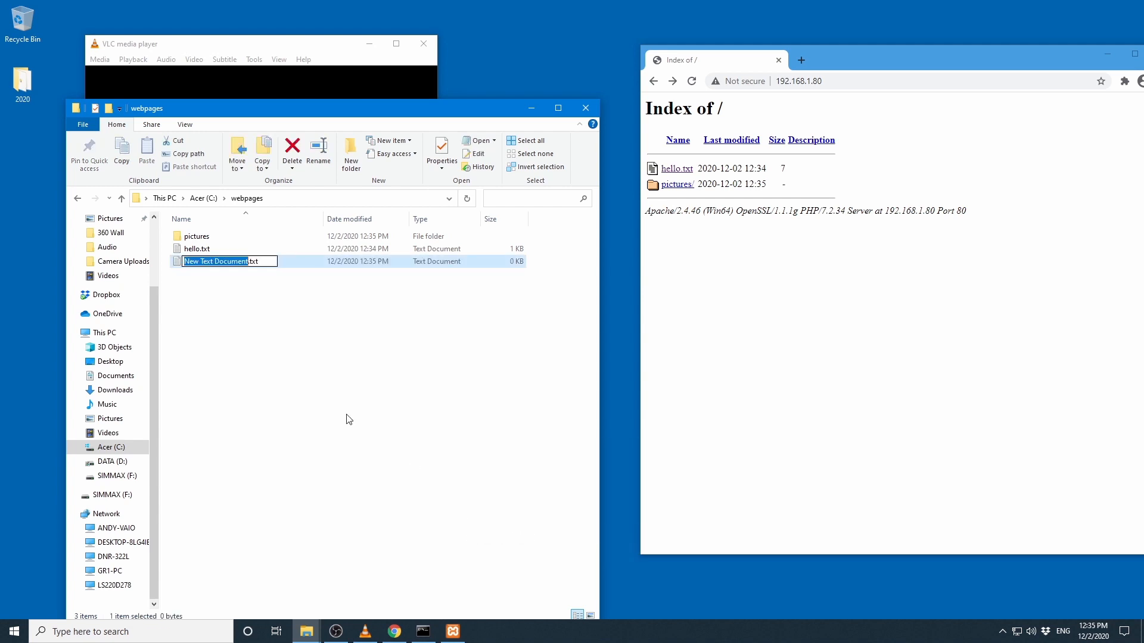
pyautogui.write('index')
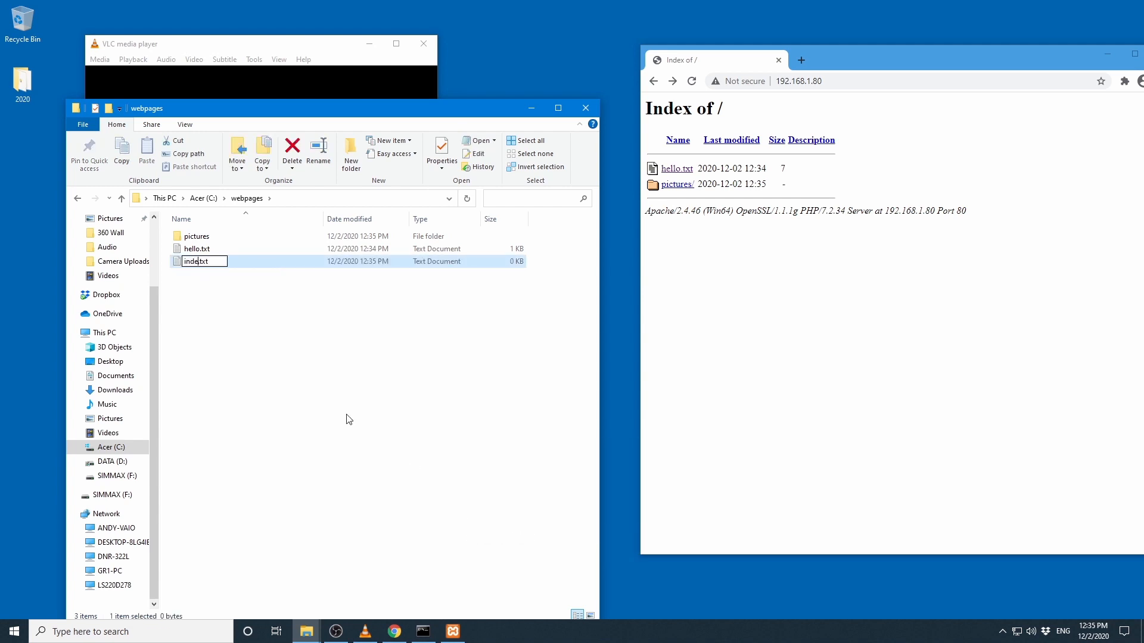
pyautogui.press('BackSpace')
pyautogui.press('BackSpace')
pyautogui.press('BackSpace')
pyautogui.write('html')
pyautogui.press('Return')
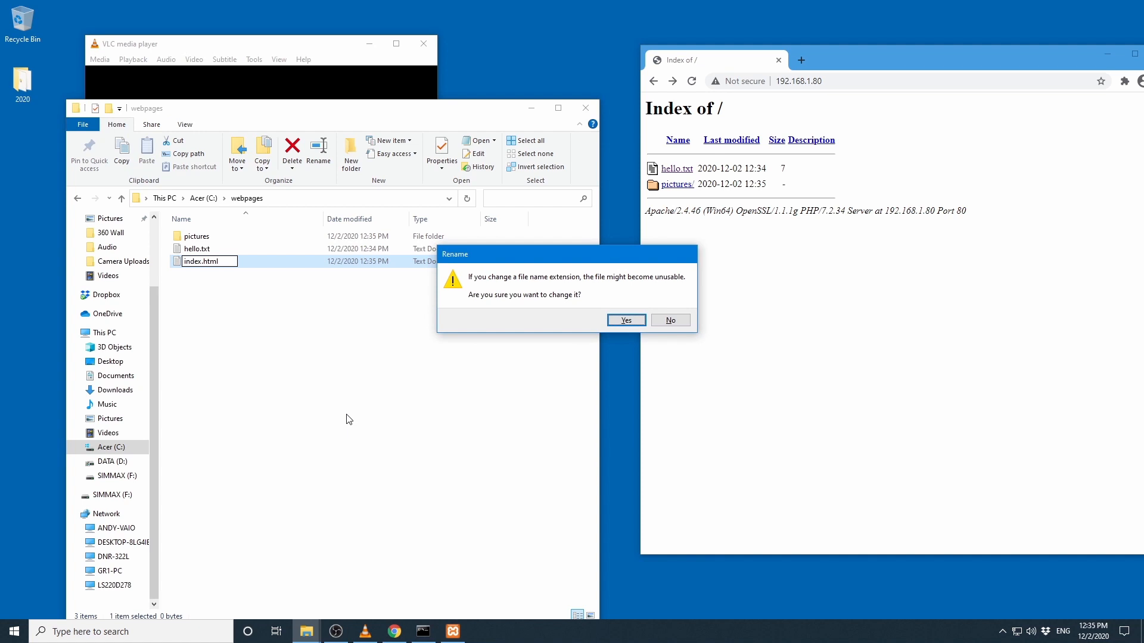
pyautogui.press('Return')
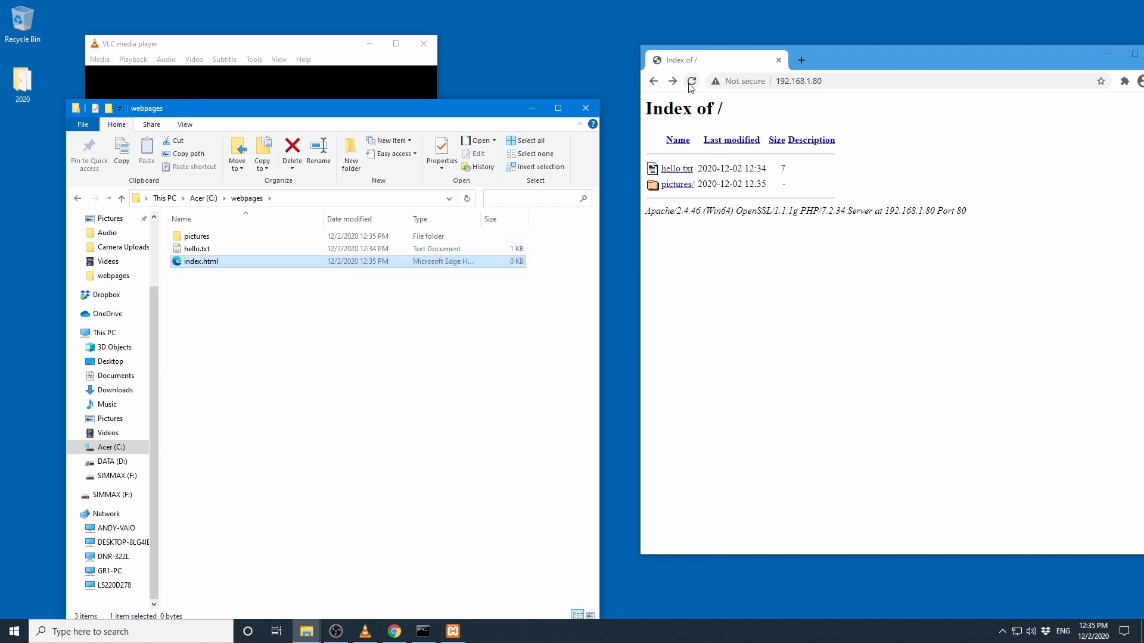
pyautogui.click(691, 81)
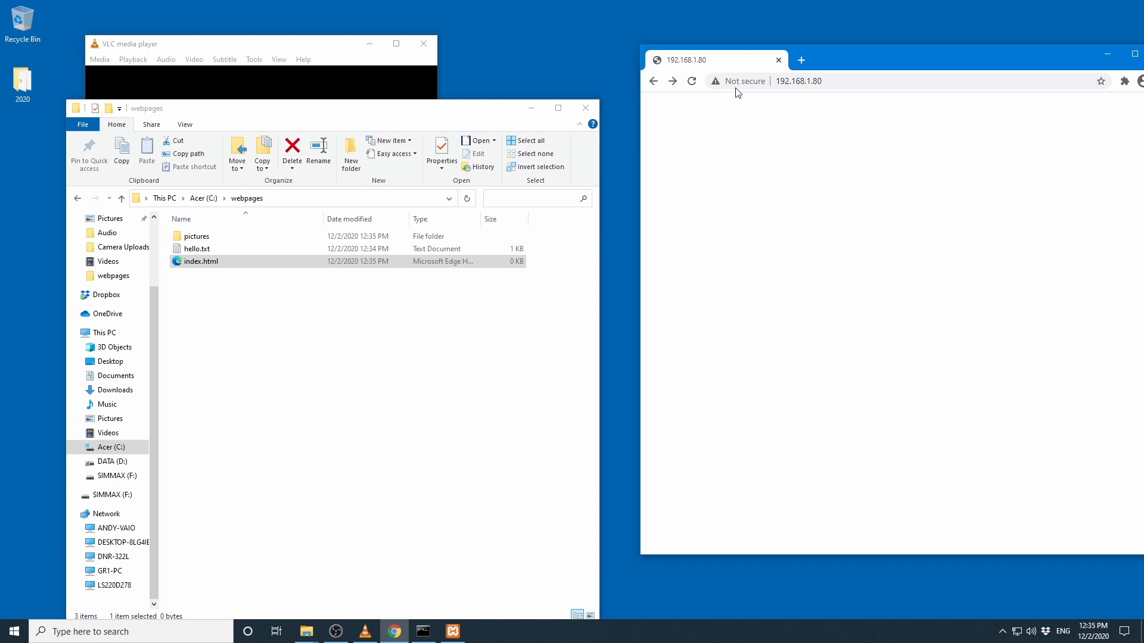
# Launch Notepad through the Windows Run dialog
pyautogui.click(834, 84)
pyautogui.click(817, 153)
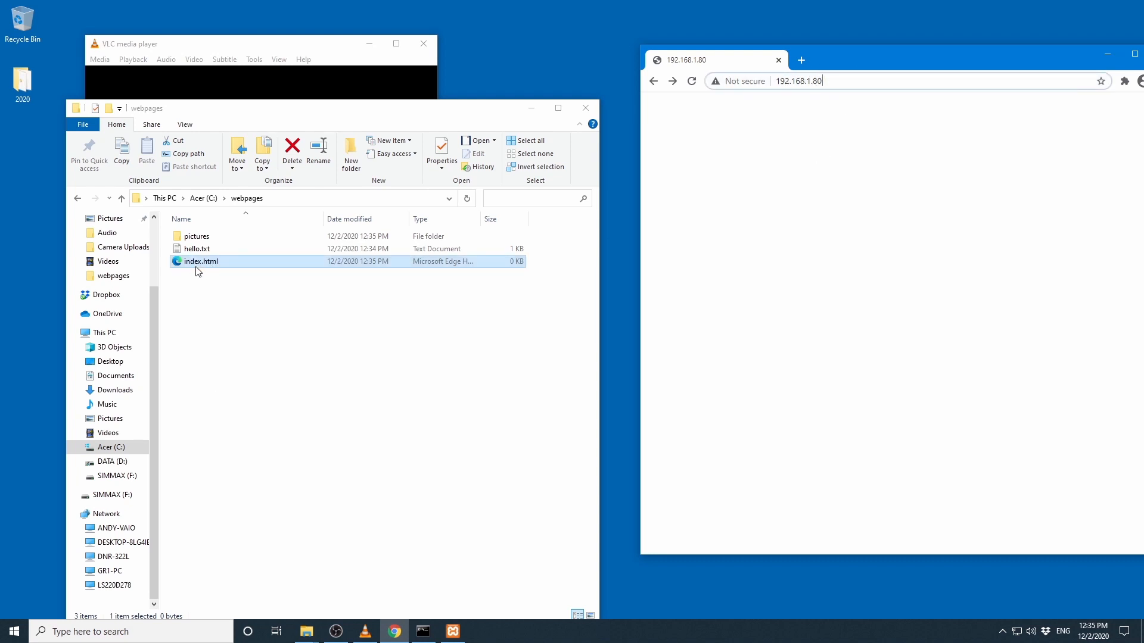
pyautogui.moveTo(365, 126); pyautogui.dragTo(381, 103)
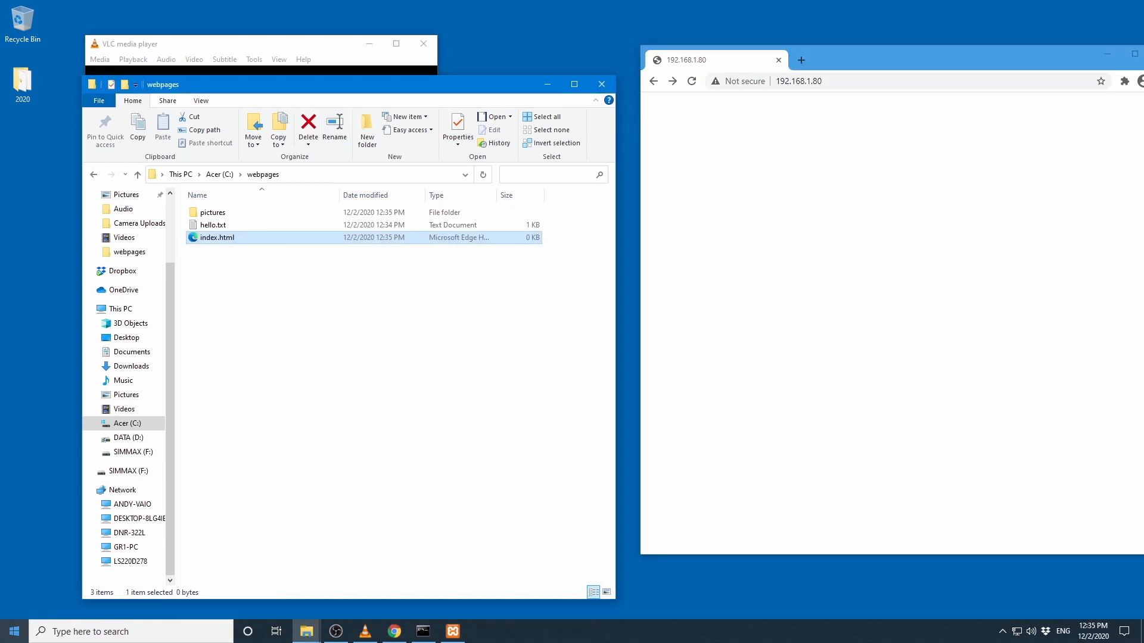
pyautogui.rightClick(13, 631)
pyautogui.click(31, 582)
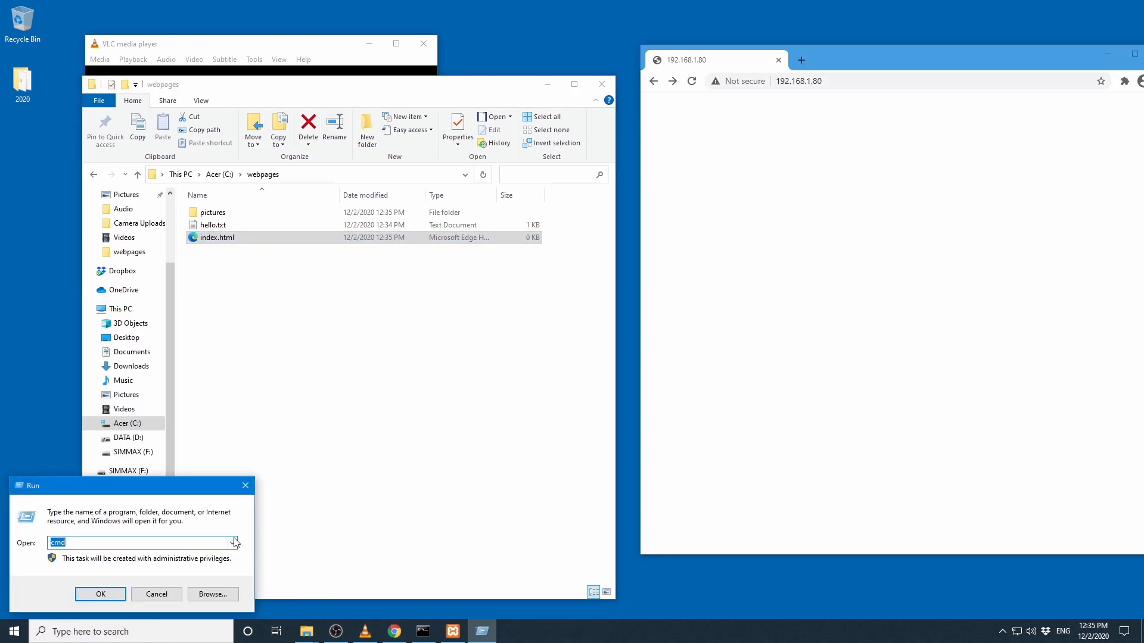
pyautogui.click(232, 543)
pyautogui.click(169, 564)
pyautogui.click(103, 595)
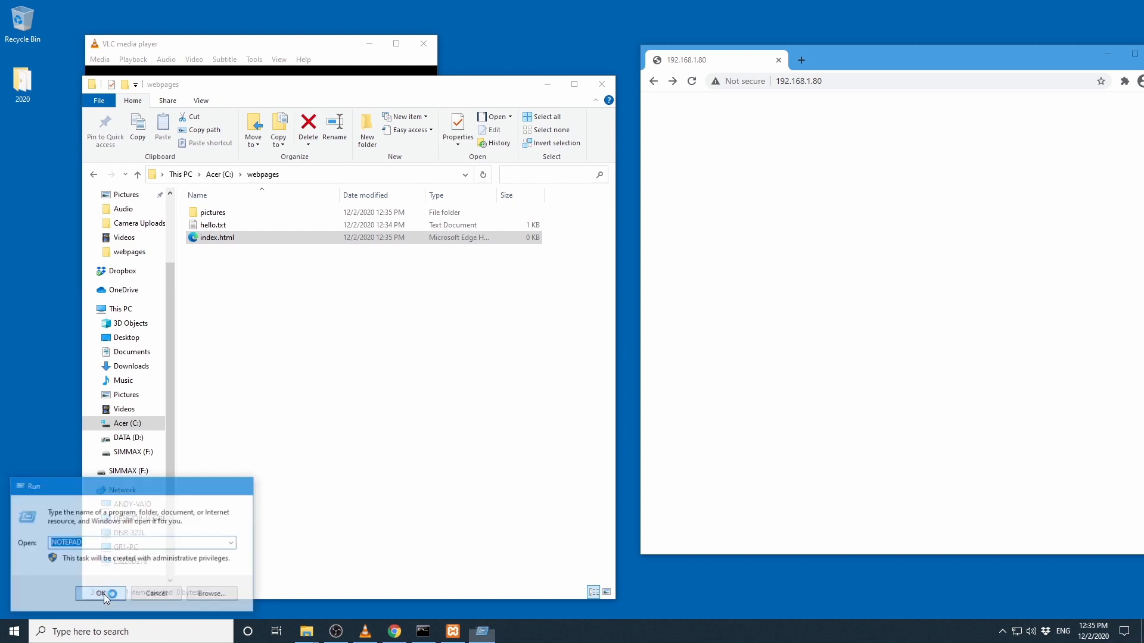
# Load index.html into Notepad, enter the text "nothing here !", close it with changes saved, and reload the site in the browser
pyautogui.click(224, 236)
pyautogui.moveTo(224, 237); pyautogui.dragTo(261, 194)
pyautogui.moveTo(257, 106); pyautogui.dragTo(344, 353)
pyautogui.write('nothing here !')
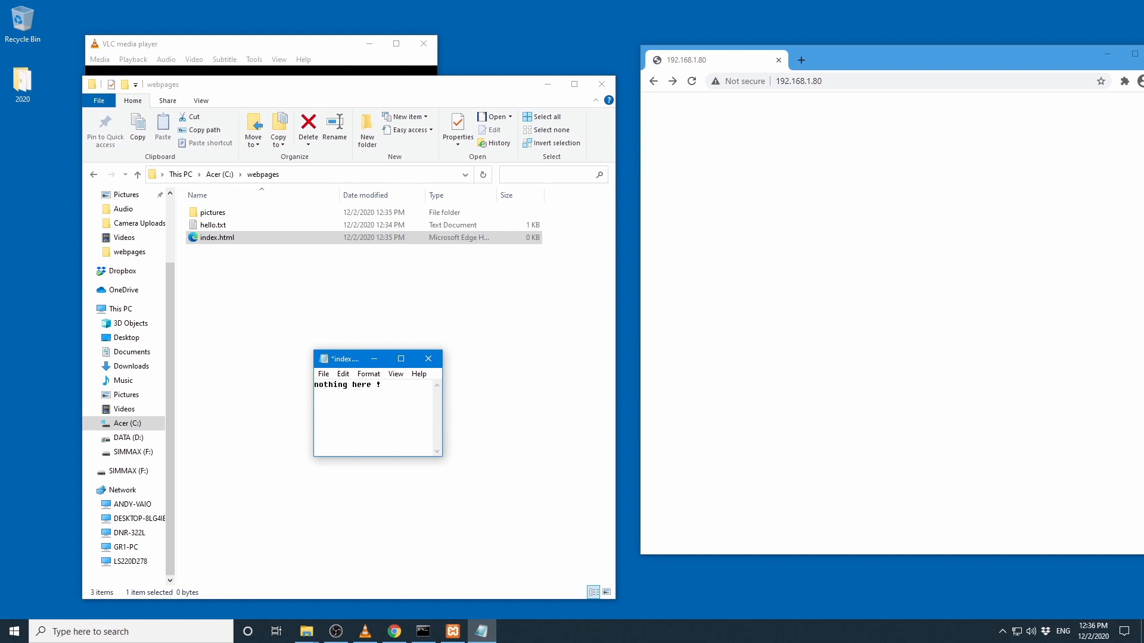
pyautogui.click(428, 358)
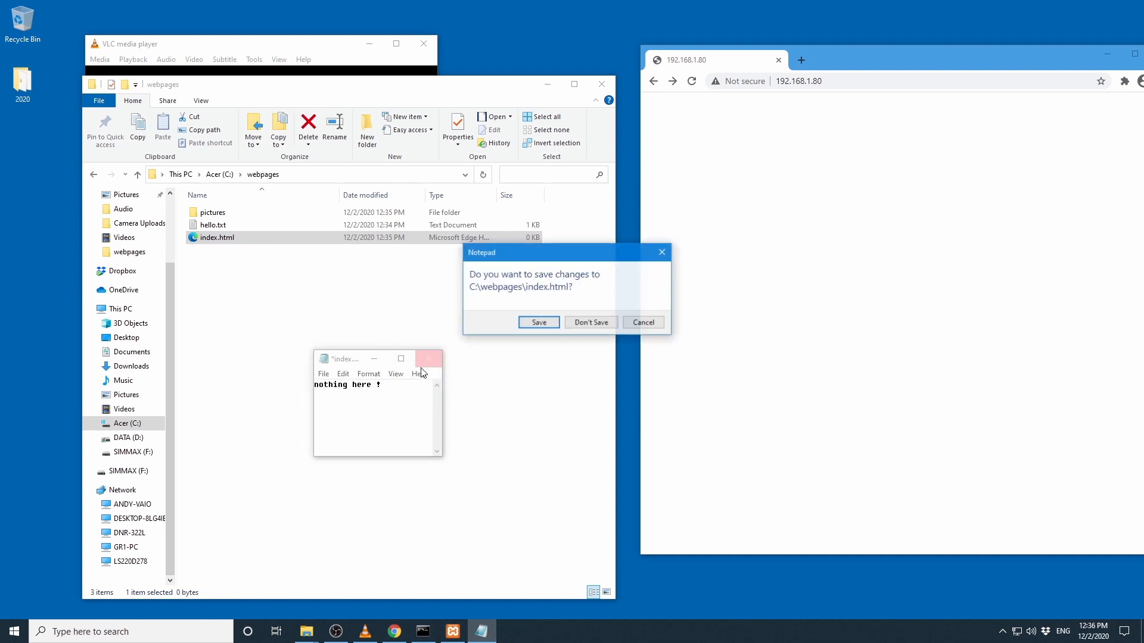
pyautogui.click(541, 322)
pyautogui.click(692, 81)
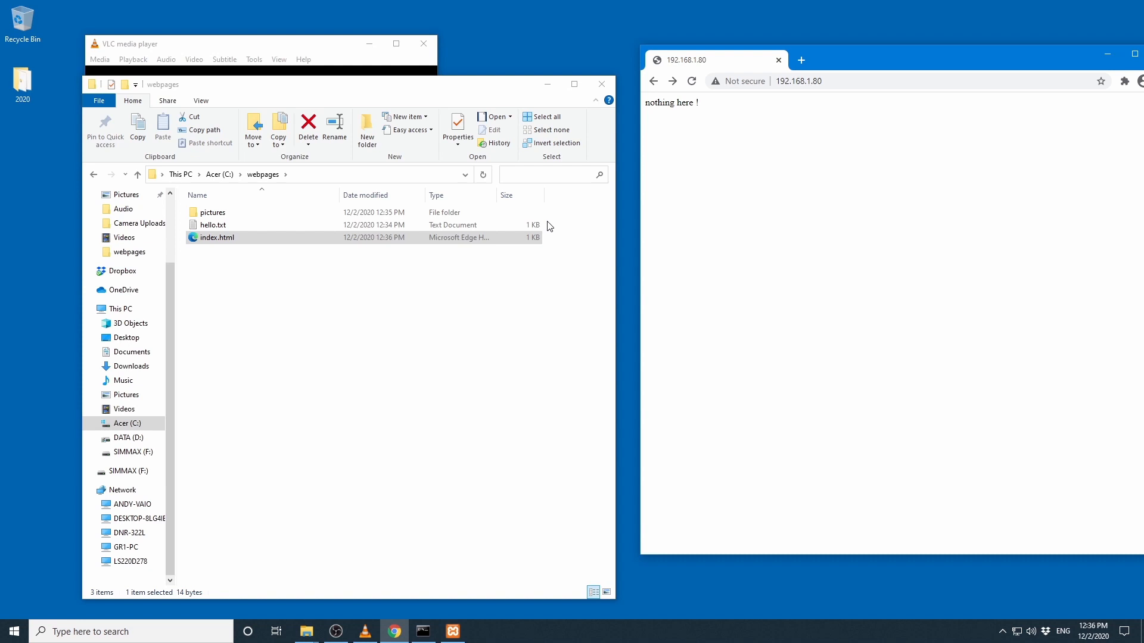
# Minimize the XAMPP Control Panel and rearrange the webpages folder and browser windows so they do not overlap
pyautogui.moveTo(464, 76); pyautogui.dragTo(464, 301)
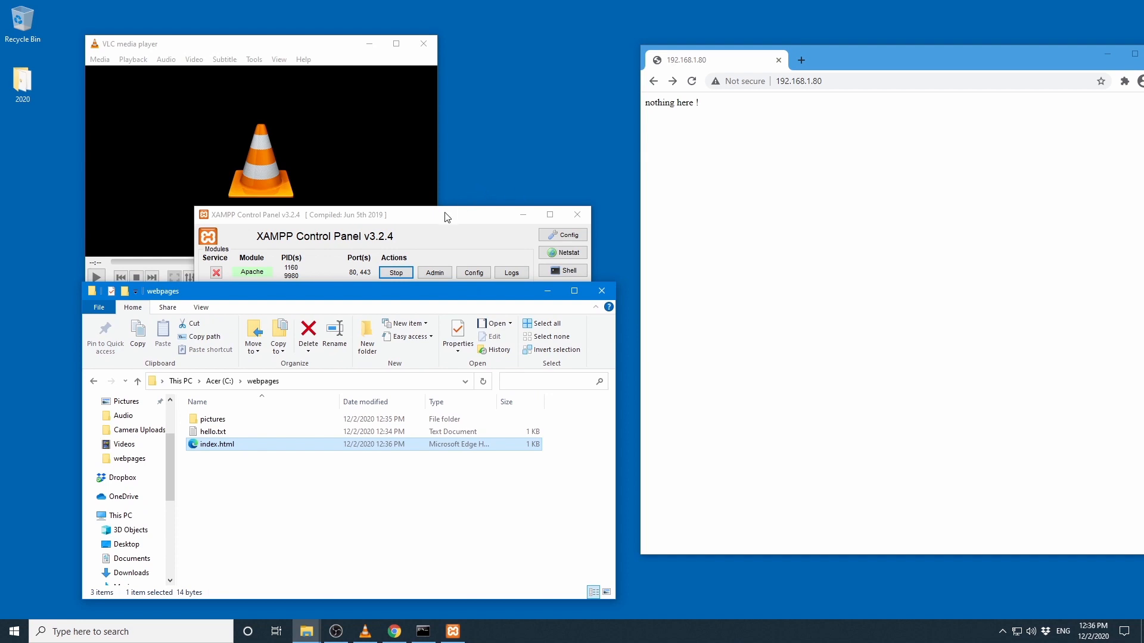
pyautogui.moveTo(466, 214); pyautogui.dragTo(503, 214)
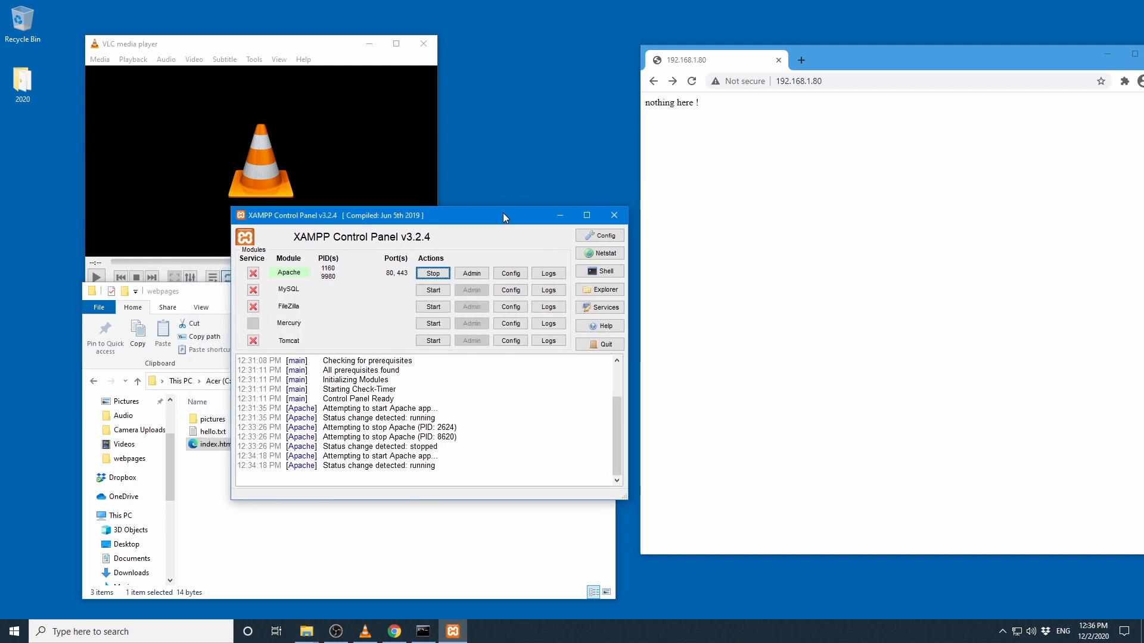
pyautogui.click(557, 216)
pyautogui.moveTo(443, 297); pyautogui.dragTo(415, 365)
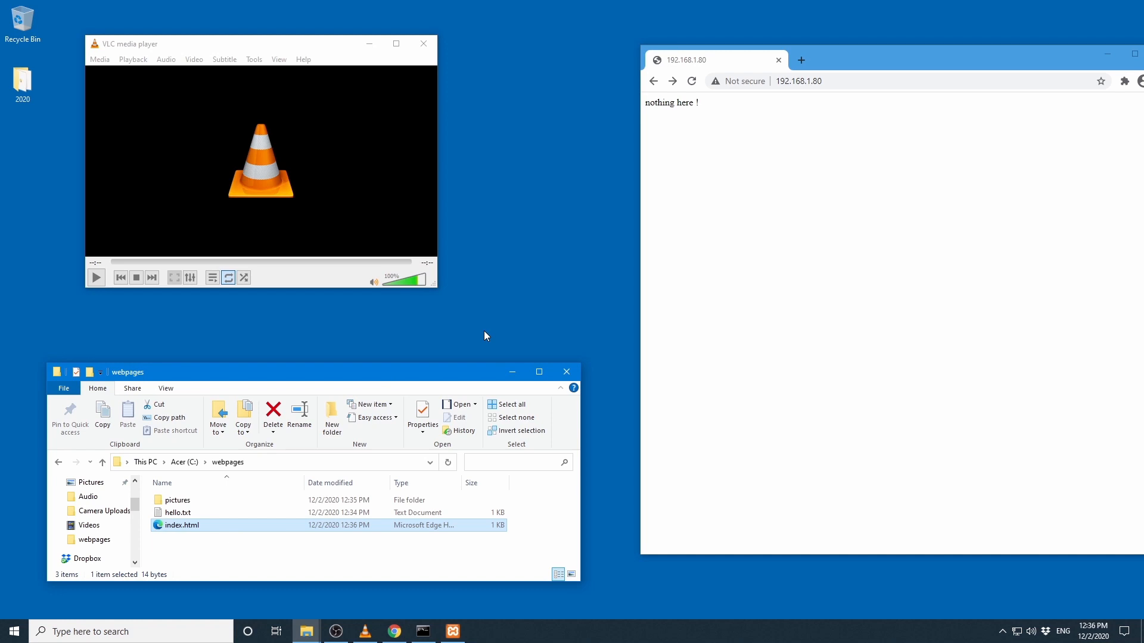
pyautogui.moveTo(849, 53); pyautogui.dragTo(814, 47)
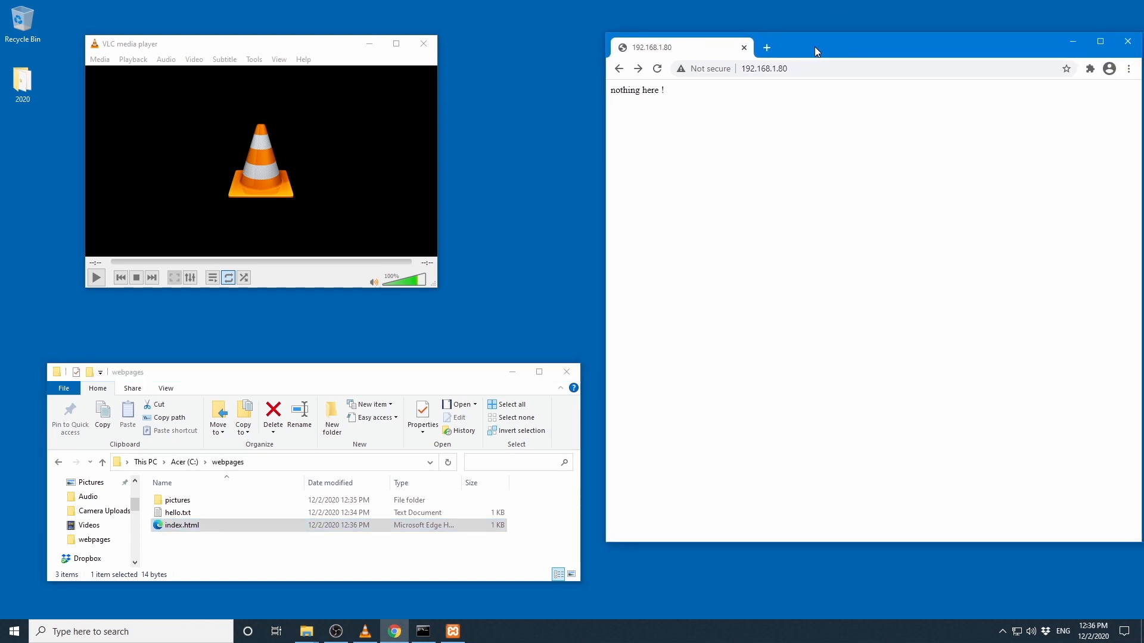
# Search the web for ffmpeg and go through the ffmpeg.org download page to the Windows builds from gyan.dev
pyautogui.click(820, 76)
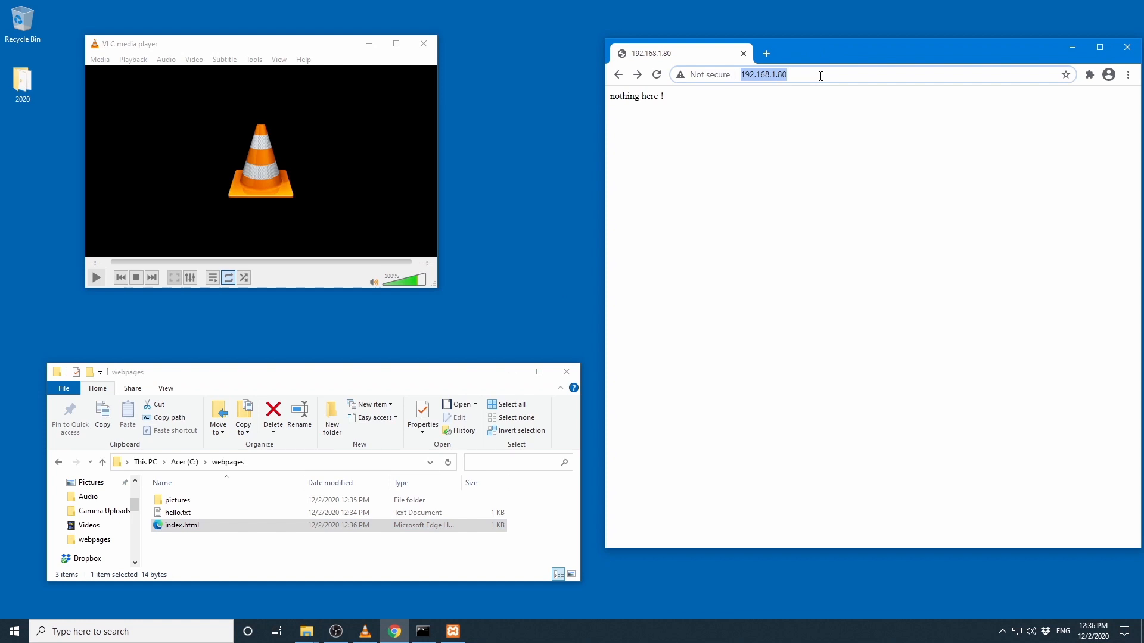
pyautogui.write('ffmpeg')
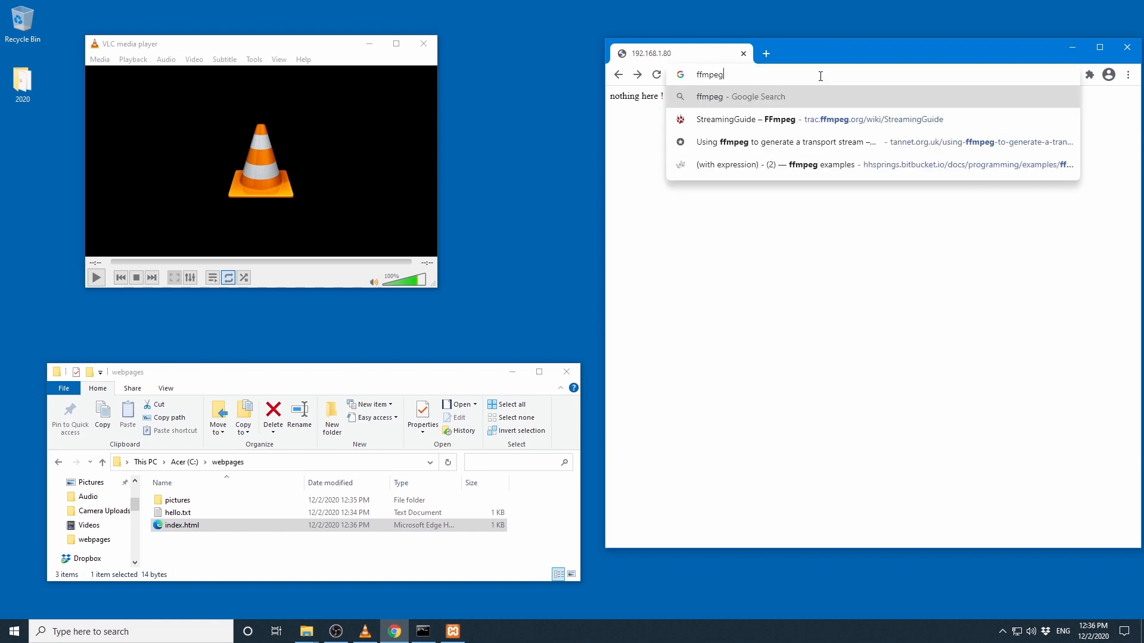
pyautogui.press('Return')
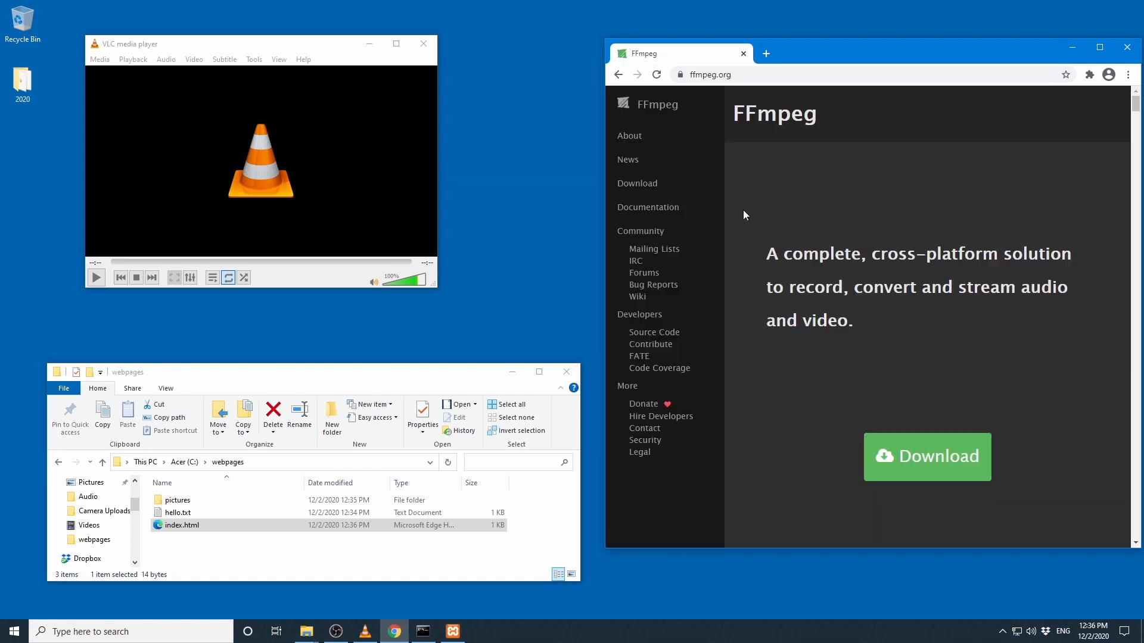
pyautogui.click(922, 457)
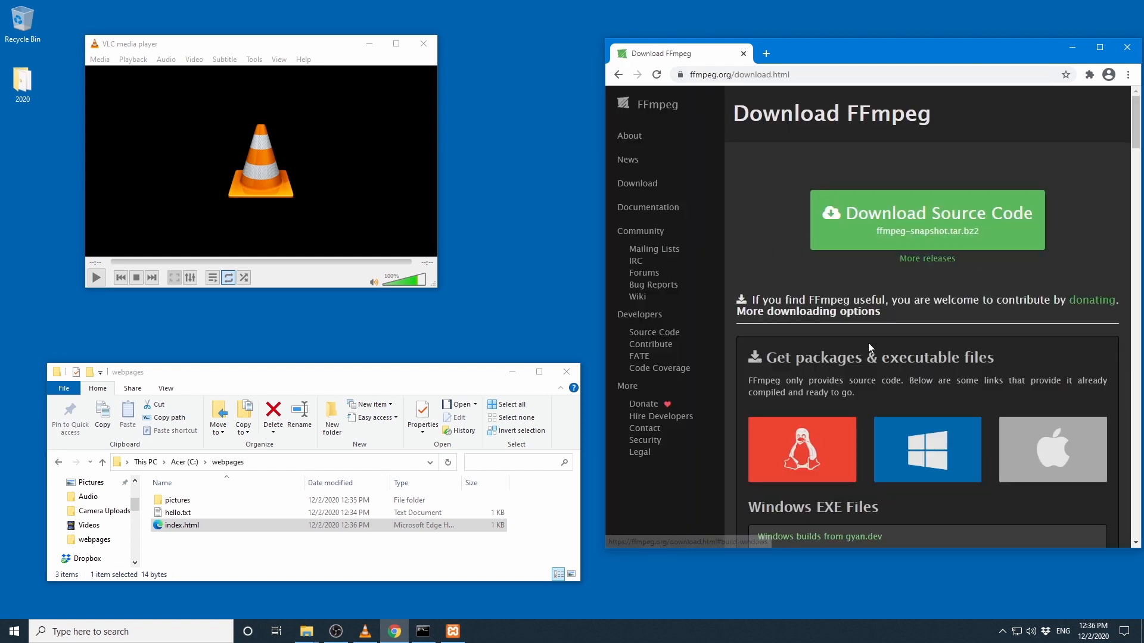
pyautogui.click(920, 393)
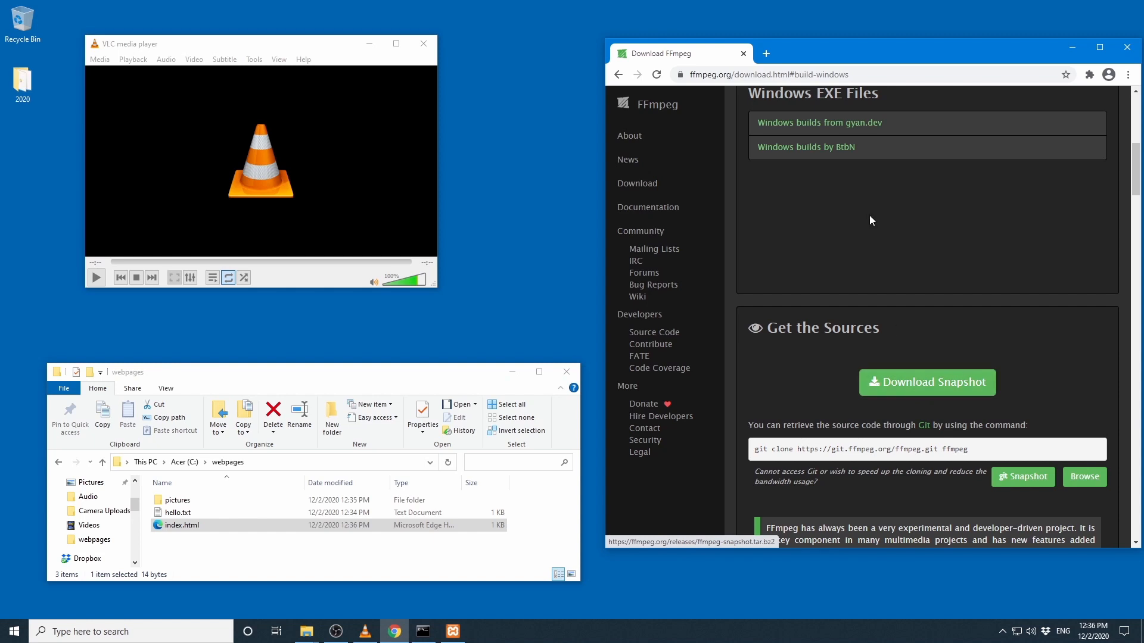
pyautogui.click(861, 125)
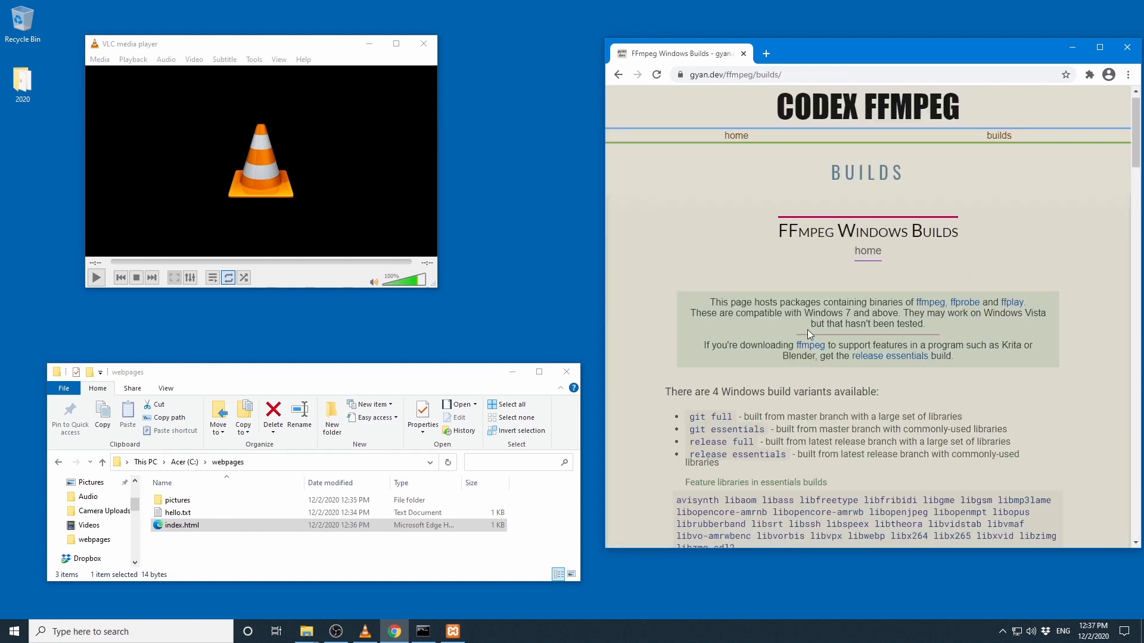
# Download ffmpeg-release-essentials.zip from the release links on the gyan.dev builds page
pyautogui.scroll(-5, 806, 330)
pyautogui.scroll(-5, 808, 330)
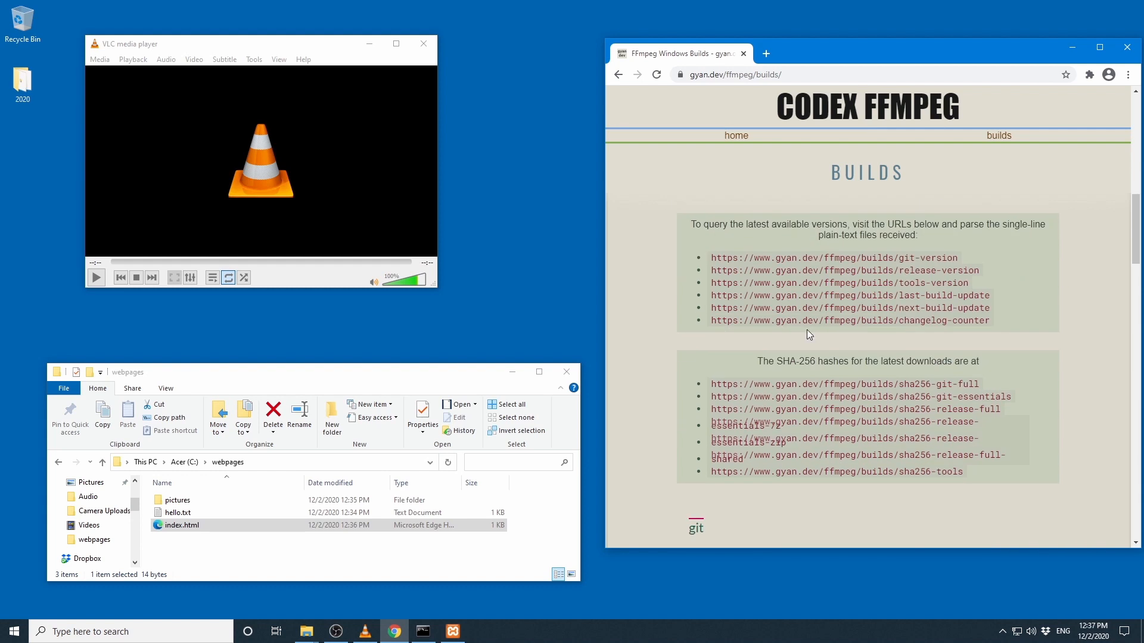
pyautogui.scroll(-3, 849, 298)
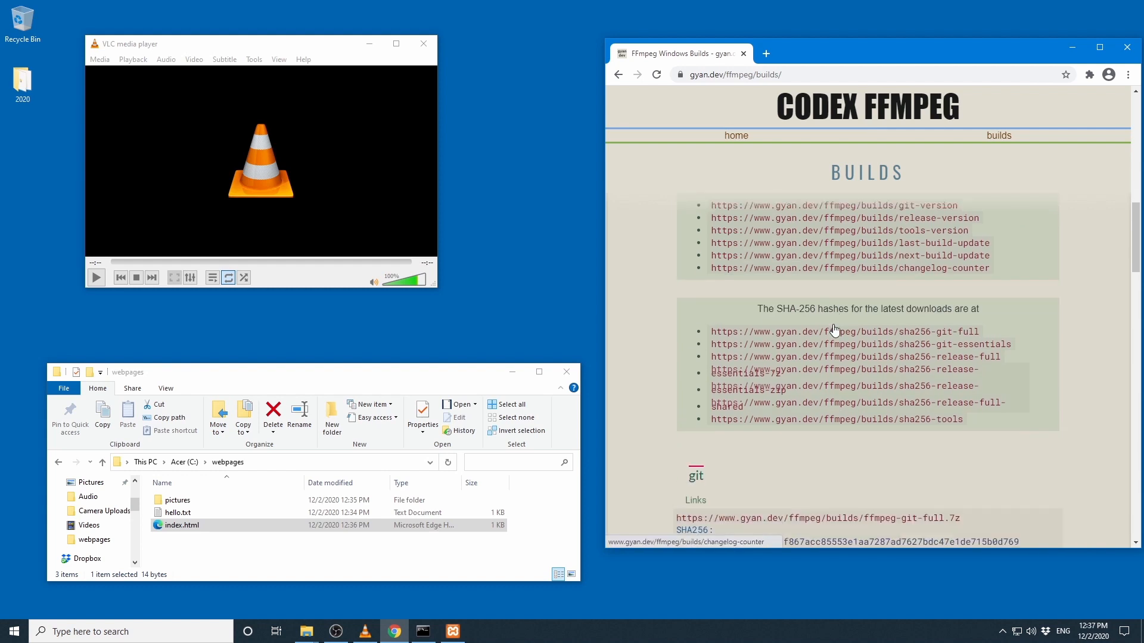
pyautogui.scroll(4, 834, 329)
pyautogui.scroll(1, 835, 330)
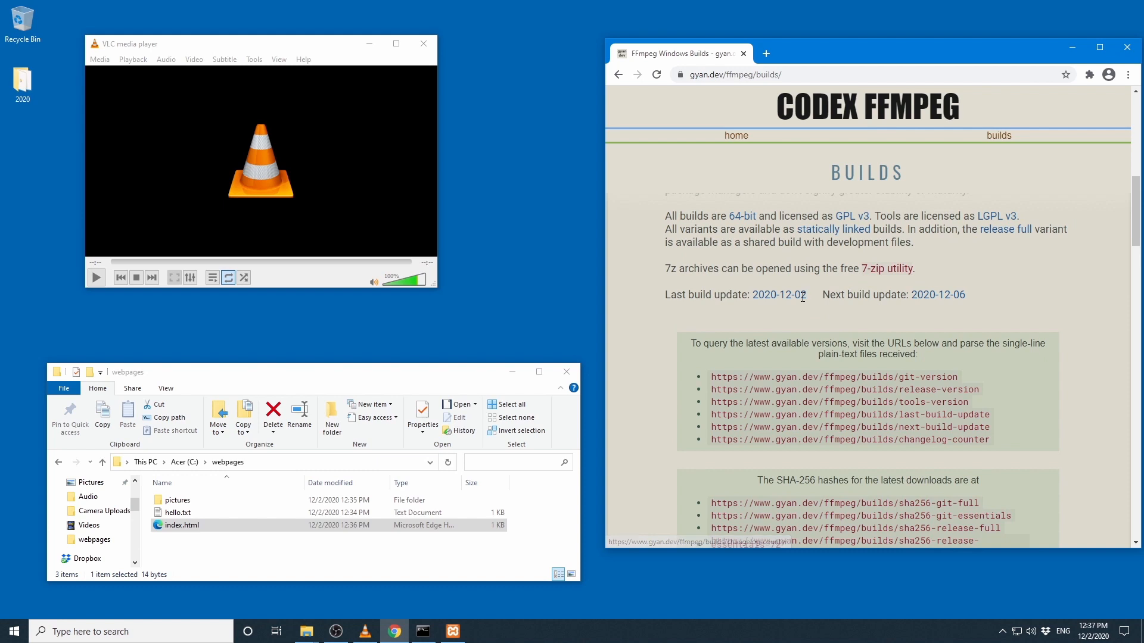
pyautogui.scroll(-1, 802, 297)
pyautogui.scroll(-10, 903, 288)
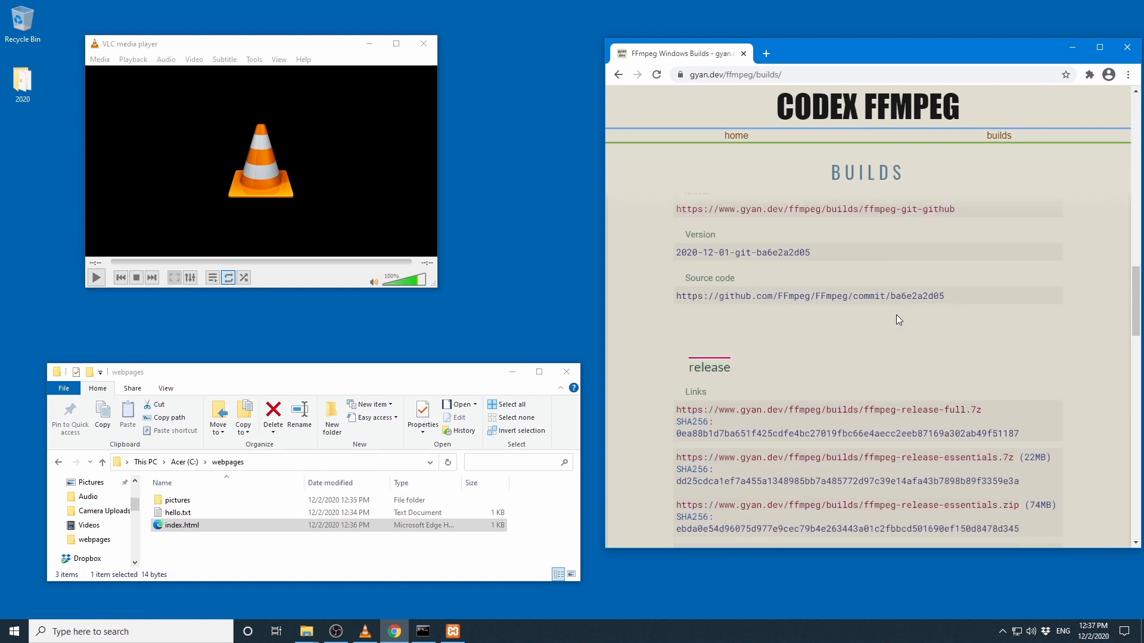
pyautogui.scroll(-2, 895, 315)
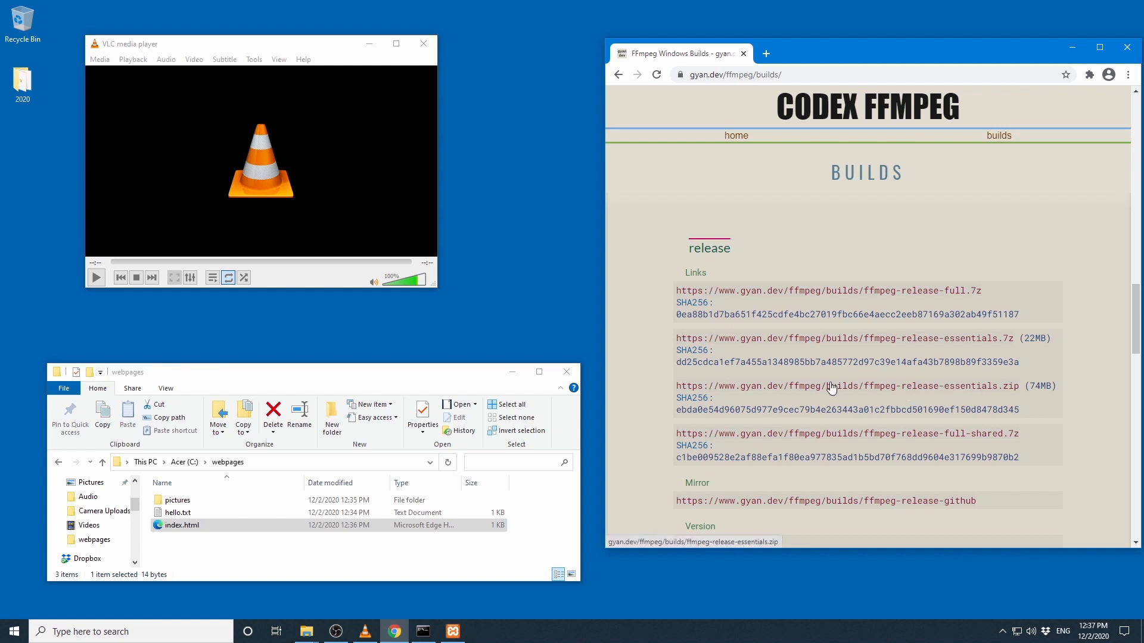
pyautogui.click(858, 390)
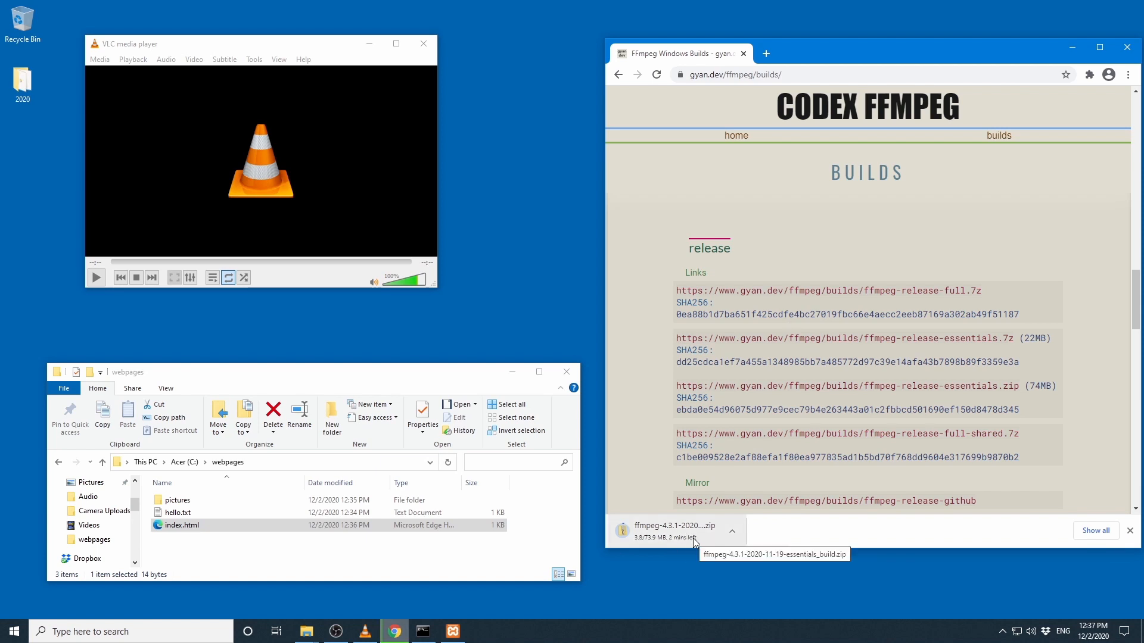
pyautogui.scroll(-2, 775, 340)
pyautogui.scroll(-2, 775, 343)
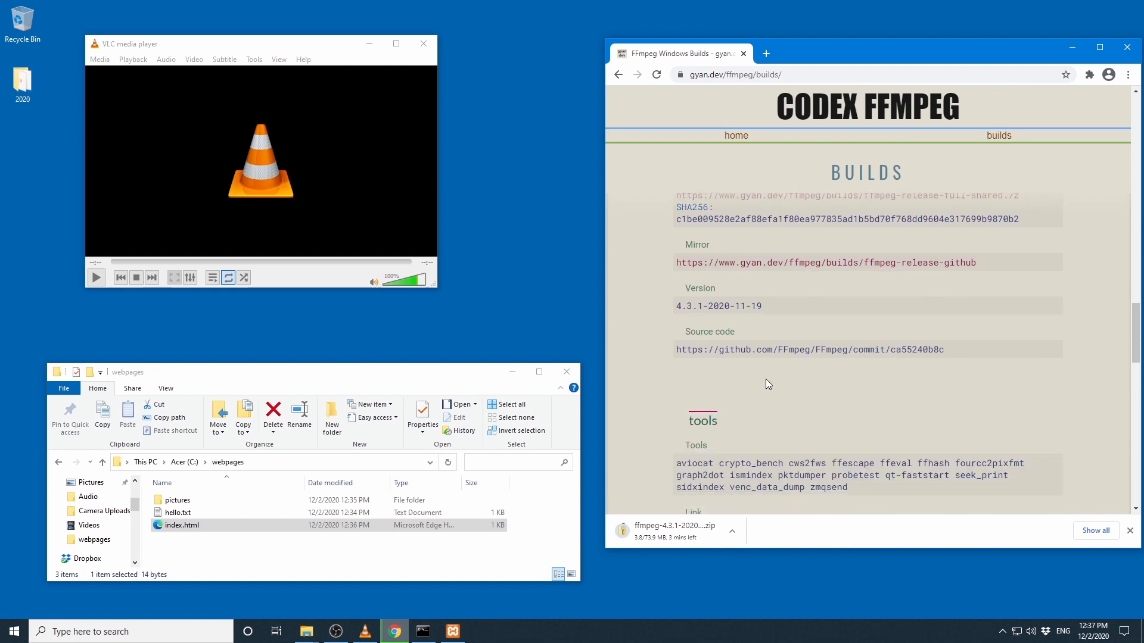
pyautogui.scroll(4, 766, 379)
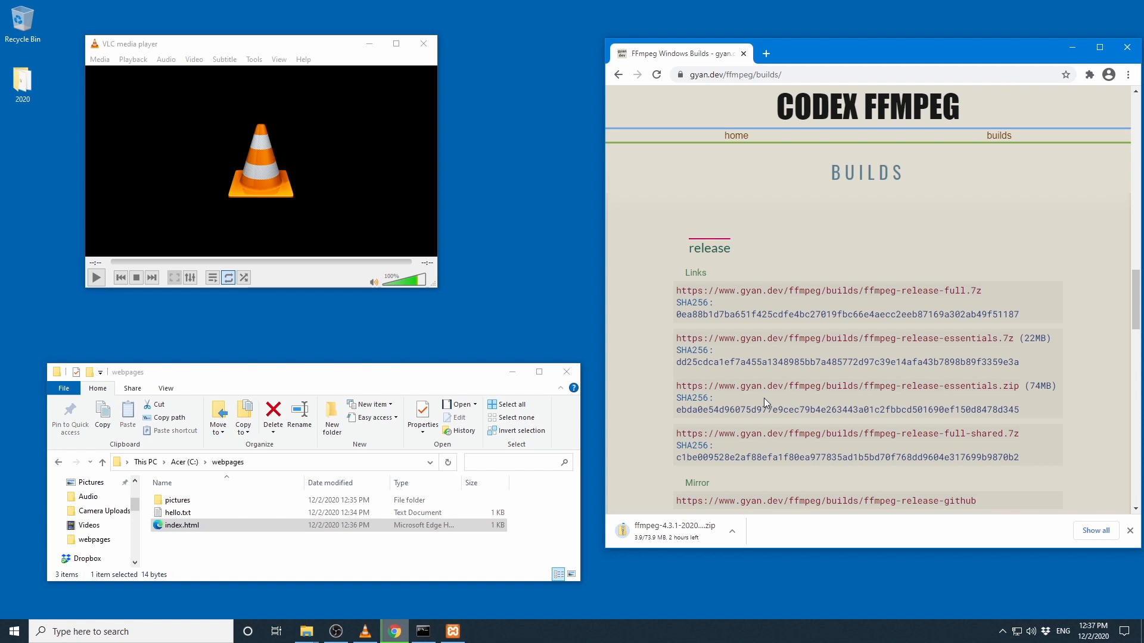
pyautogui.scroll(-1, 764, 398)
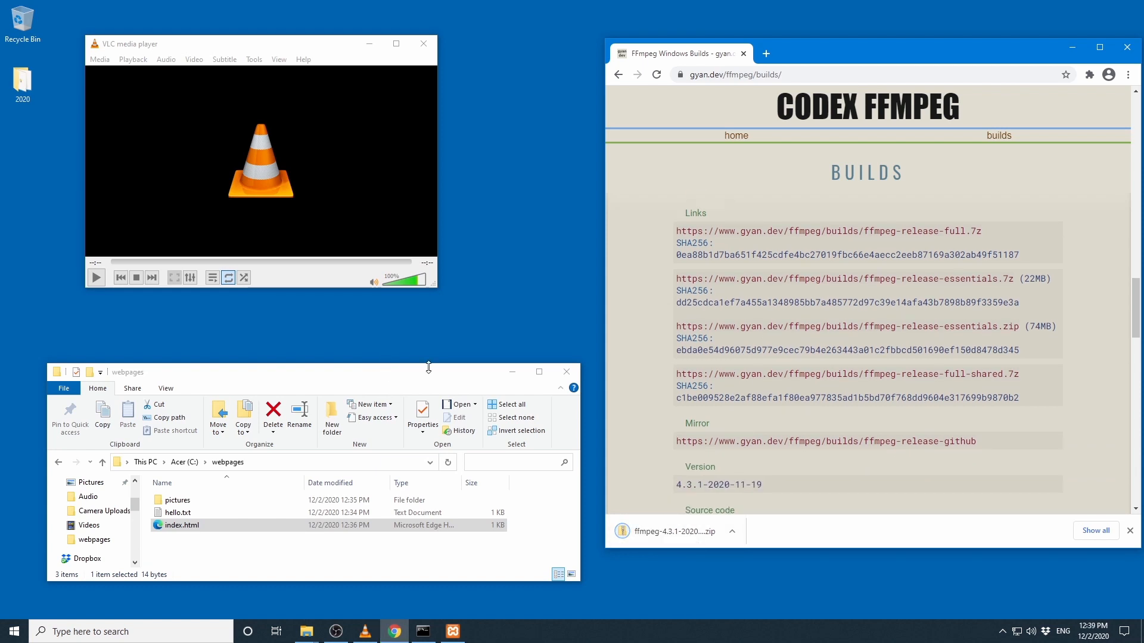
# Show the downloaded ffmpeg zip in its folder, move it to the desktop, and close the Downloads window
pyautogui.click(730, 533)
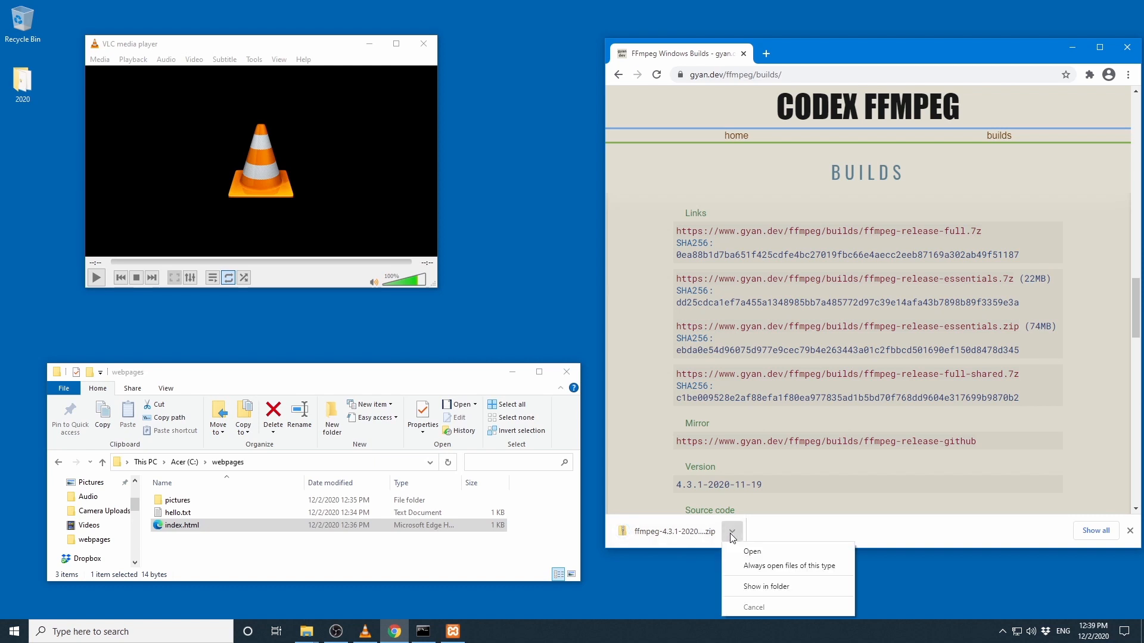
pyautogui.click(772, 588)
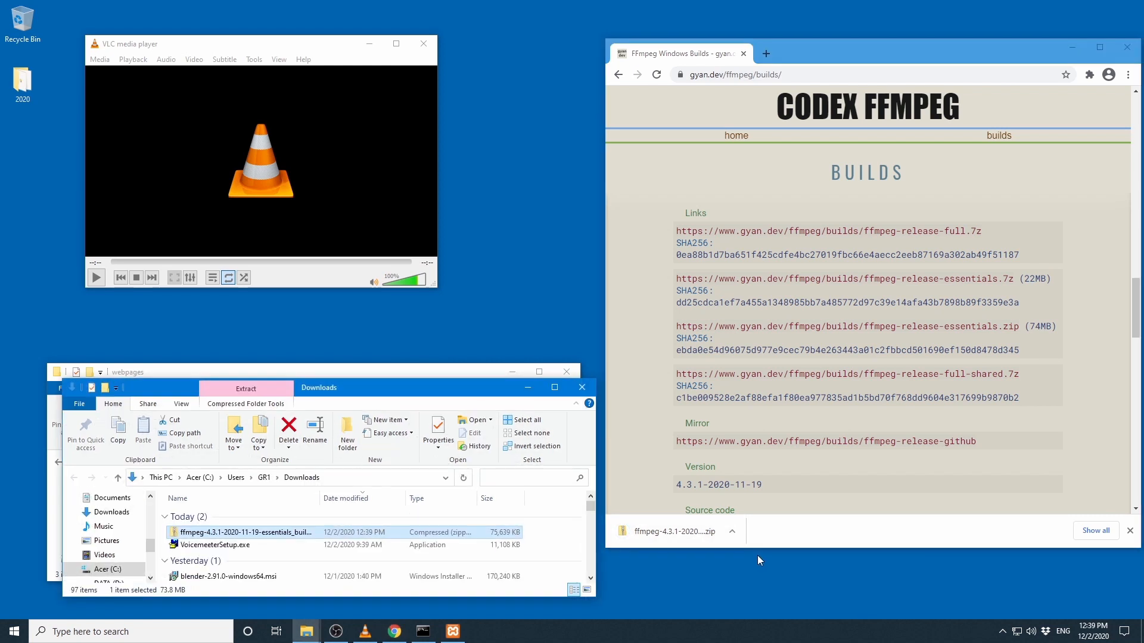
pyautogui.moveTo(250, 535); pyautogui.dragTo(526, 215)
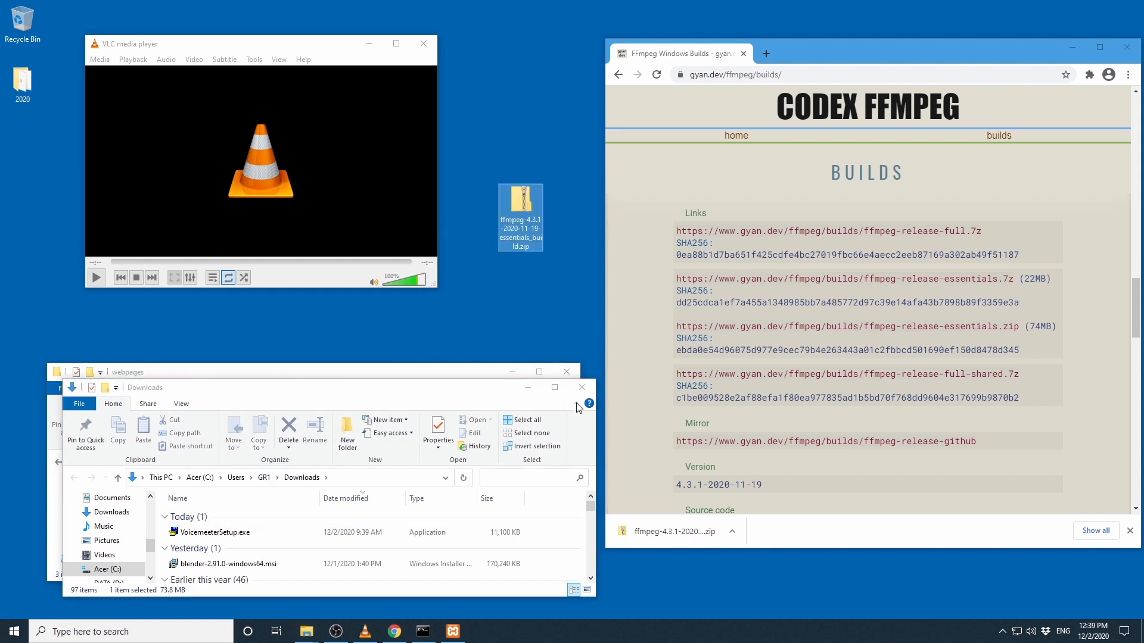
pyautogui.click(582, 387)
# Load the site at 192.168.1.80 in the browser and move the browser and webpages windows away from the desktop's middle
pyautogui.moveTo(802, 58); pyautogui.dragTo(995, 52)
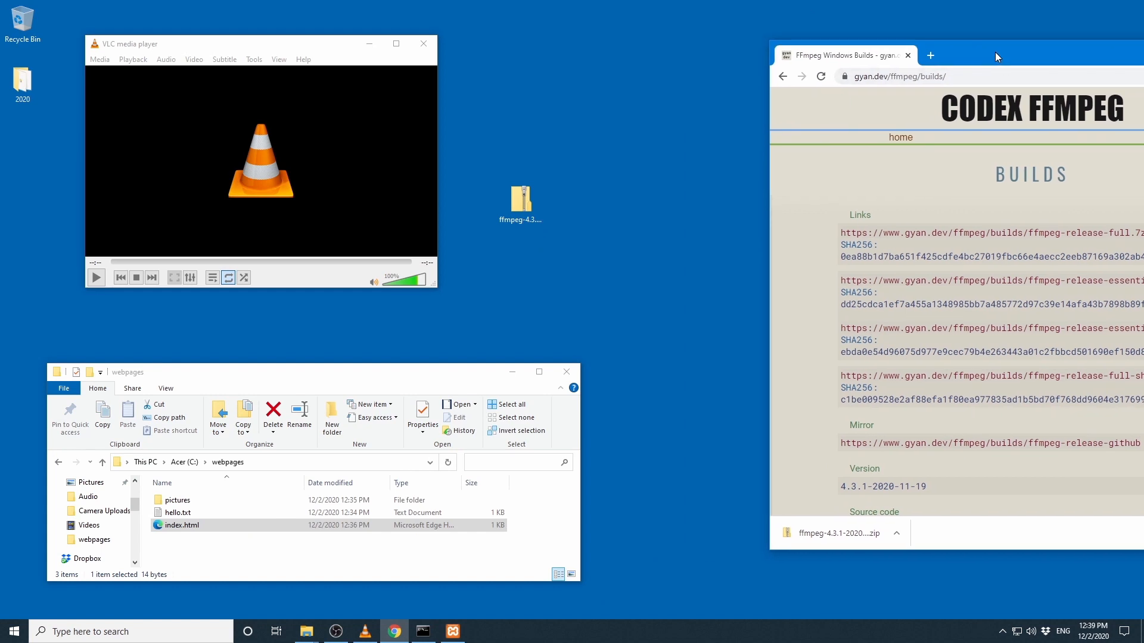
pyautogui.click(906, 74)
pyautogui.write('192')
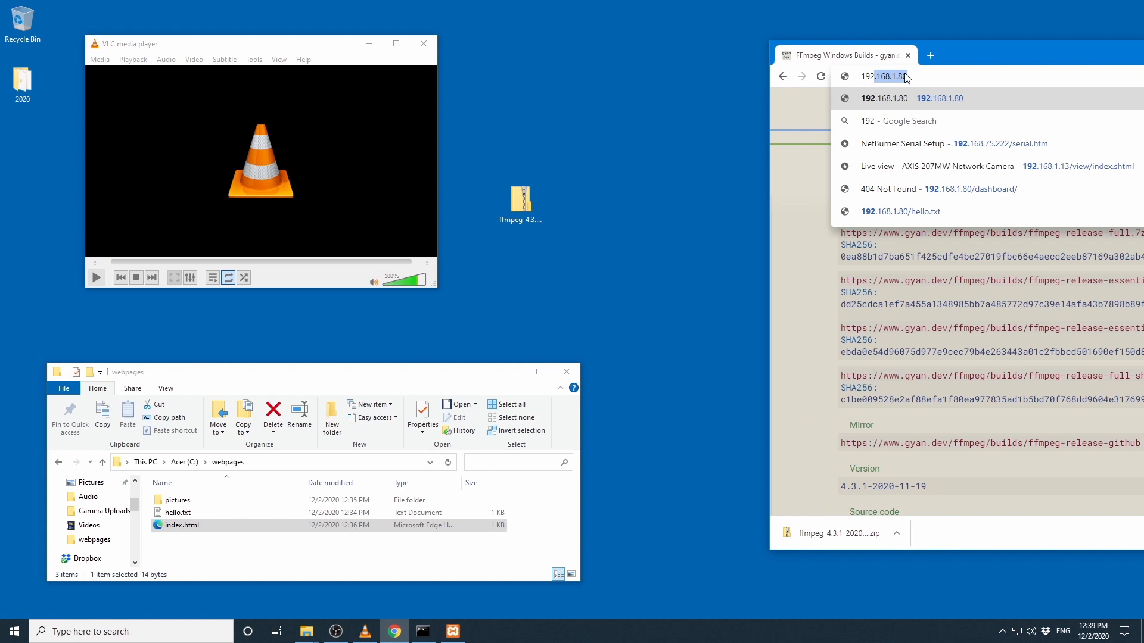
pyautogui.press('Return')
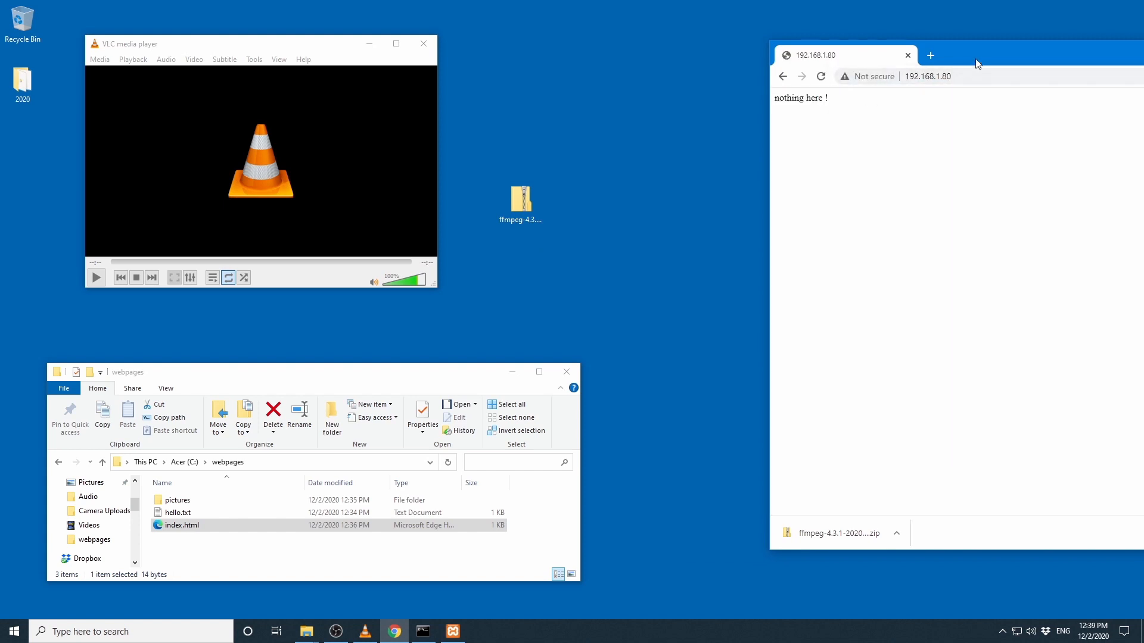
pyautogui.moveTo(980, 56); pyautogui.dragTo(989, 45)
pyautogui.moveTo(454, 364); pyautogui.dragTo(440, 371)
# Extract the ffmpeg zip on the desktop into its own folder with 7-Zip, and move the zip into the 2020 folder
pyautogui.moveTo(520, 197); pyautogui.dragTo(593, 187)
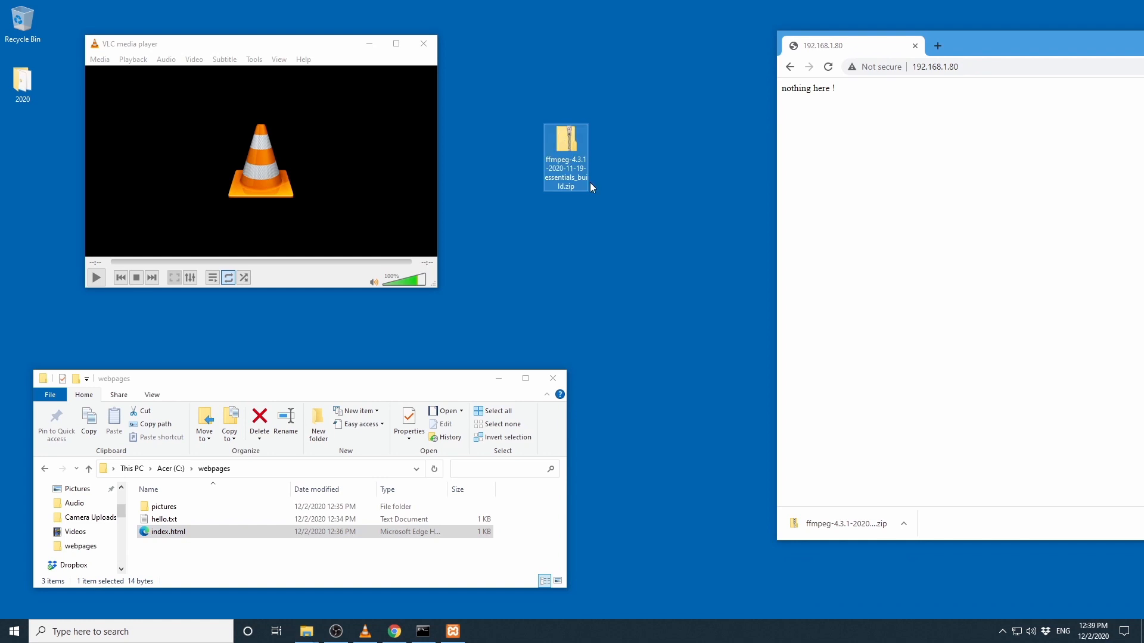
pyautogui.rightClick(567, 148)
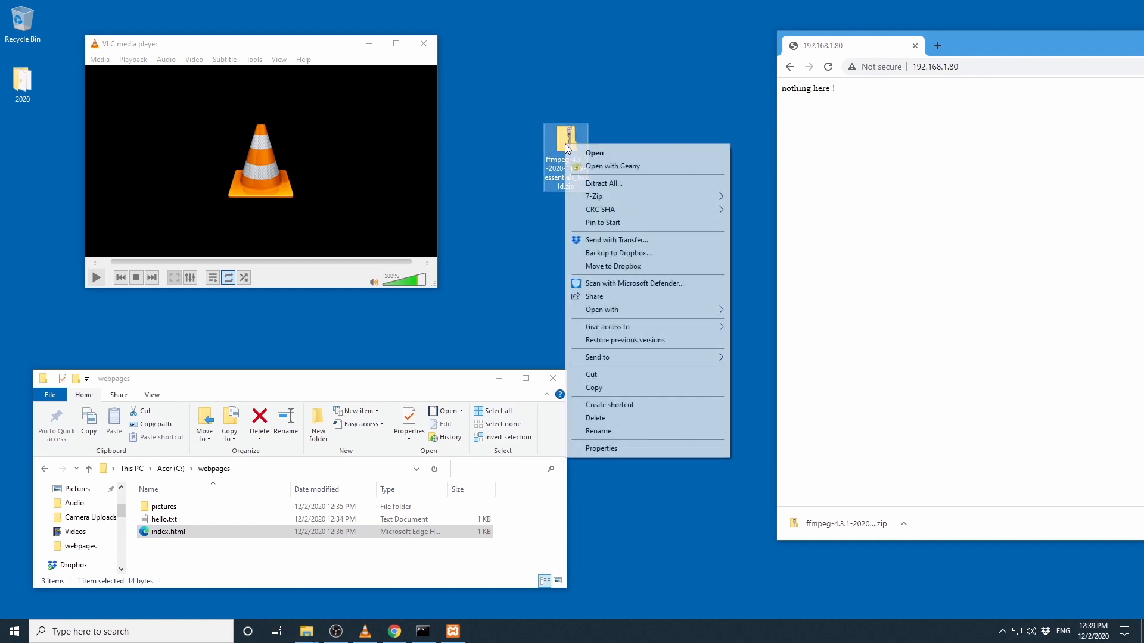
pyautogui.moveTo(629, 208)
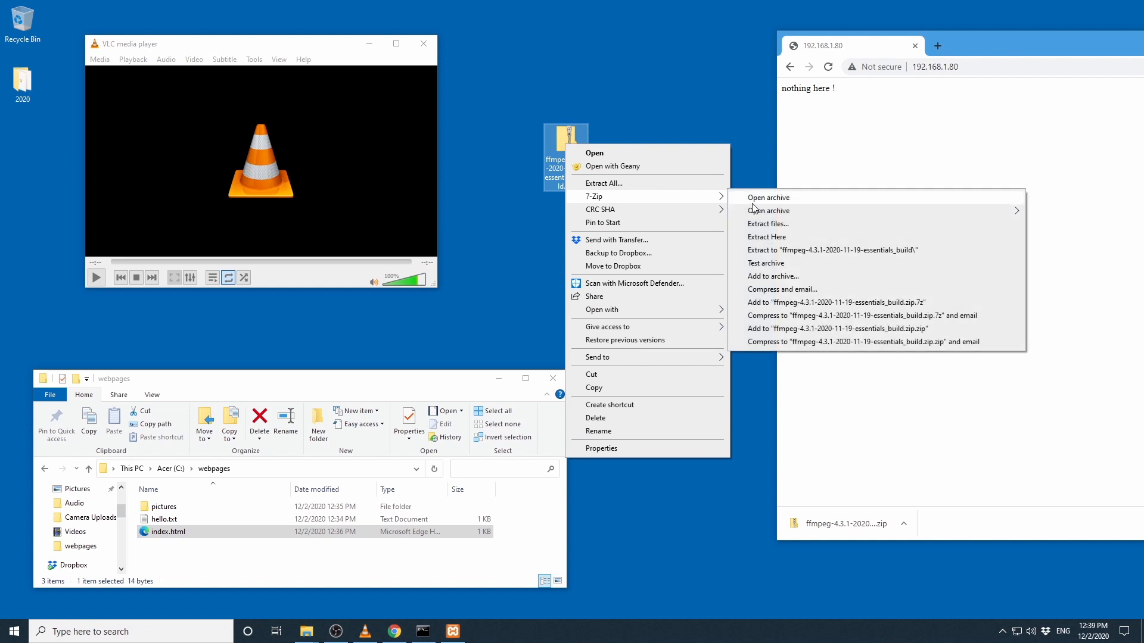
pyautogui.click(859, 250)
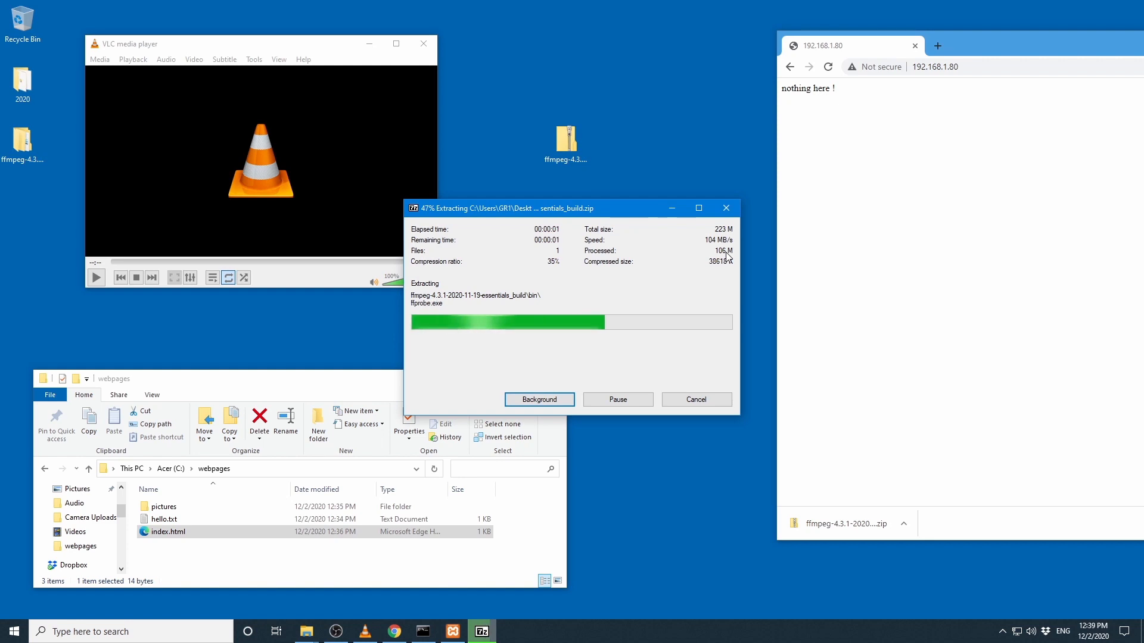
pyautogui.moveTo(25, 151); pyautogui.dragTo(23, 84)
pyautogui.click(560, 166)
# Open the extracted ffmpeg folder in a compact window beside the webpages window and go into its bin subfolder
pyautogui.doubleClick(610, 142)
pyautogui.moveTo(355, 388); pyautogui.dragTo(659, 101)
pyautogui.moveTo(765, 311); pyautogui.dragTo(743, 460)
pyautogui.moveTo(602, 108); pyautogui.dragTo(783, 148)
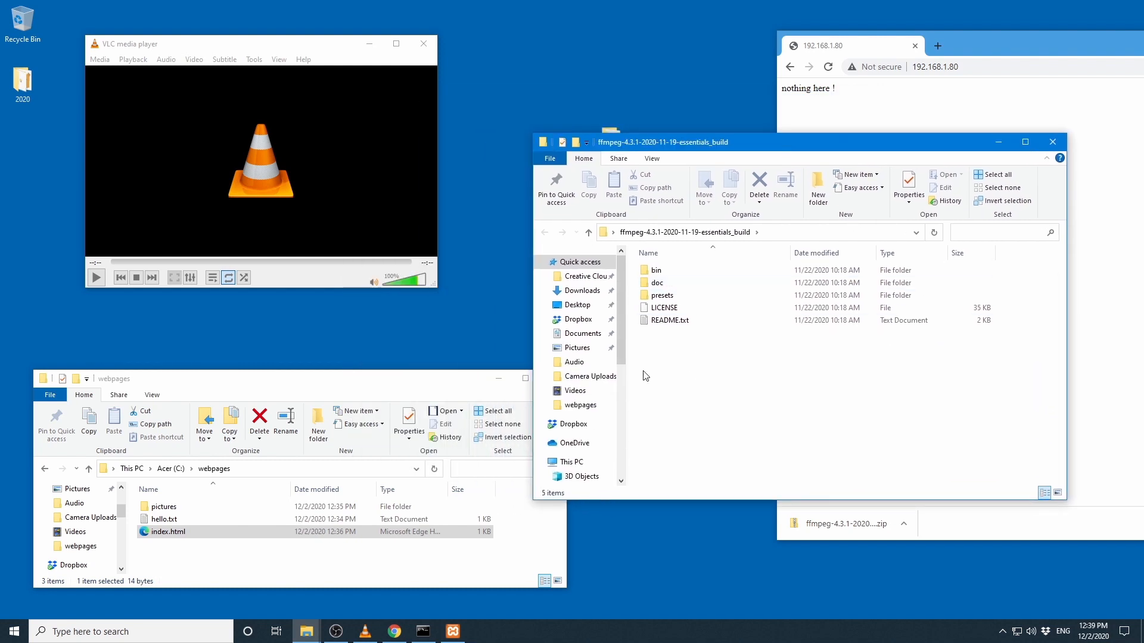
pyautogui.doubleClick(672, 272)
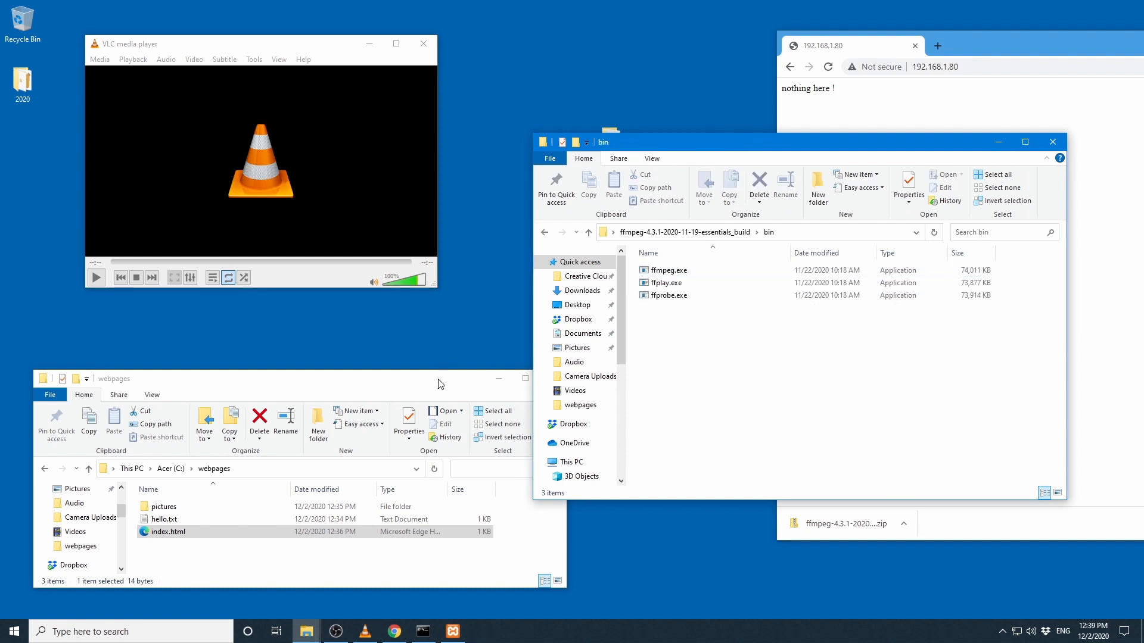
# Narrow the webpages window and arrange it side by side with the bin window without overlap
pyautogui.moveTo(441, 380); pyautogui.dragTo(427, 384)
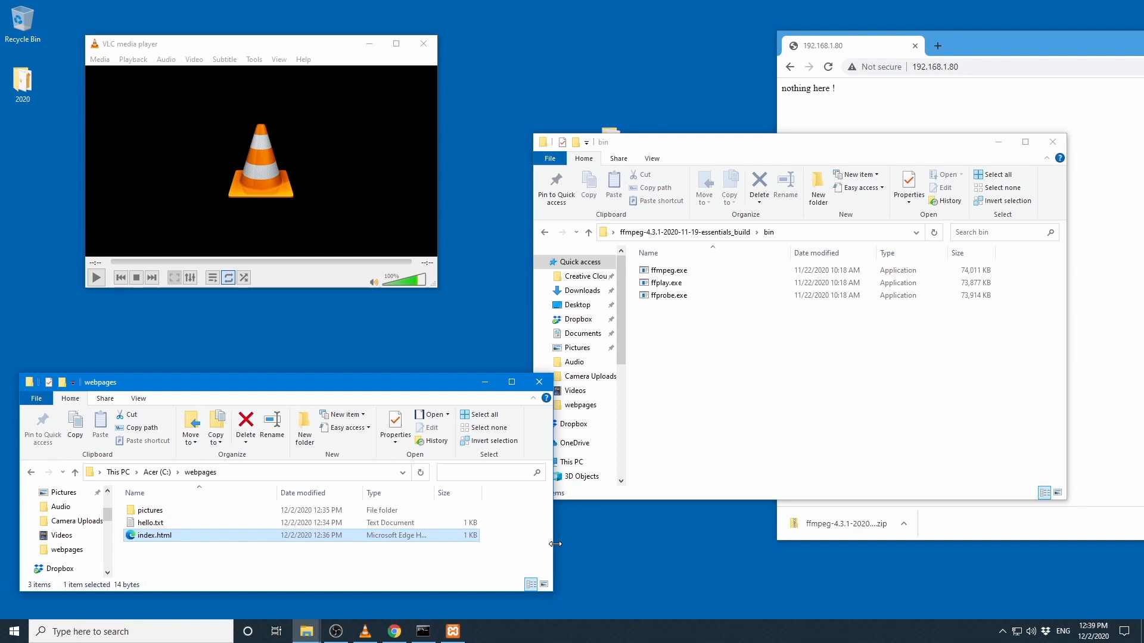
pyautogui.moveTo(553, 546); pyautogui.dragTo(469, 546)
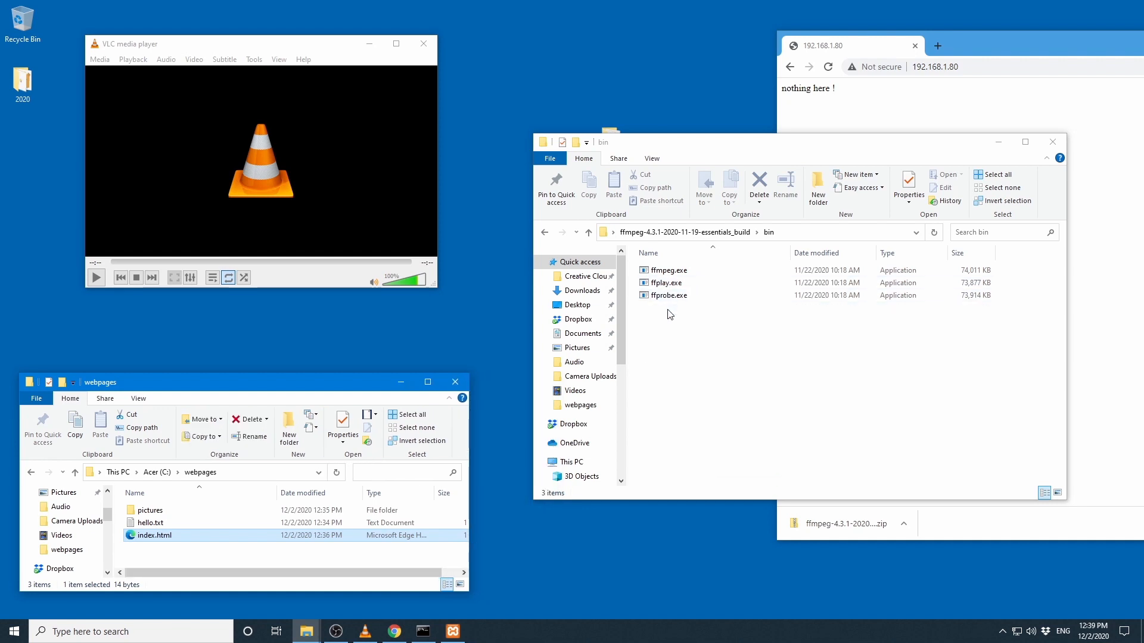
pyautogui.click(716, 151)
pyautogui.moveTo(715, 151); pyautogui.dragTo(688, 210)
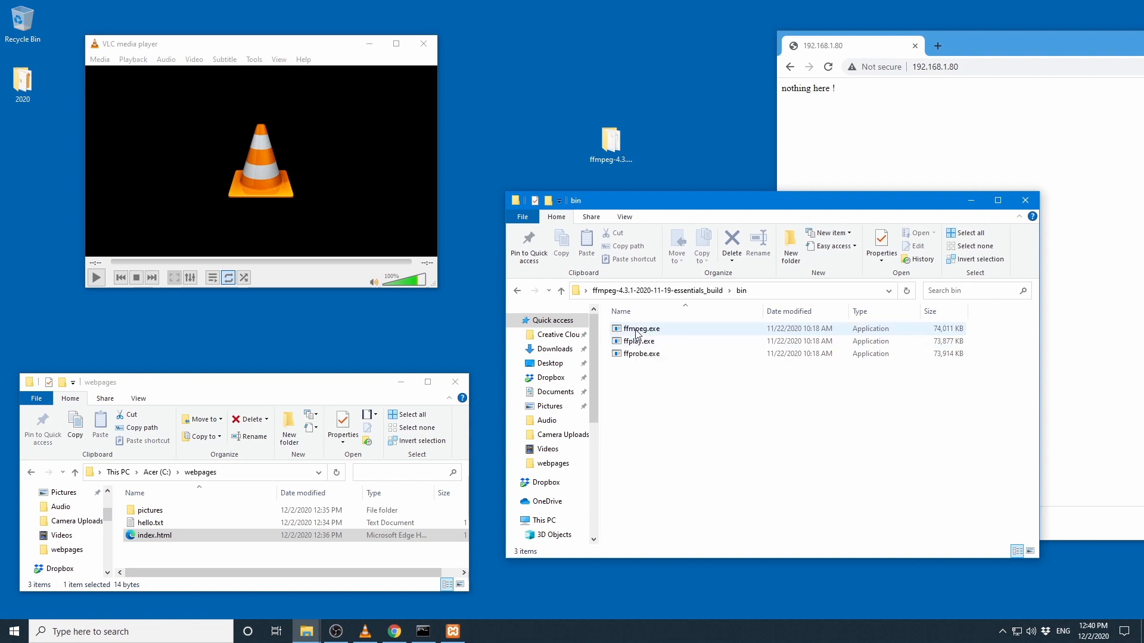
pyautogui.moveTo(282, 386); pyautogui.dragTo(280, 335)
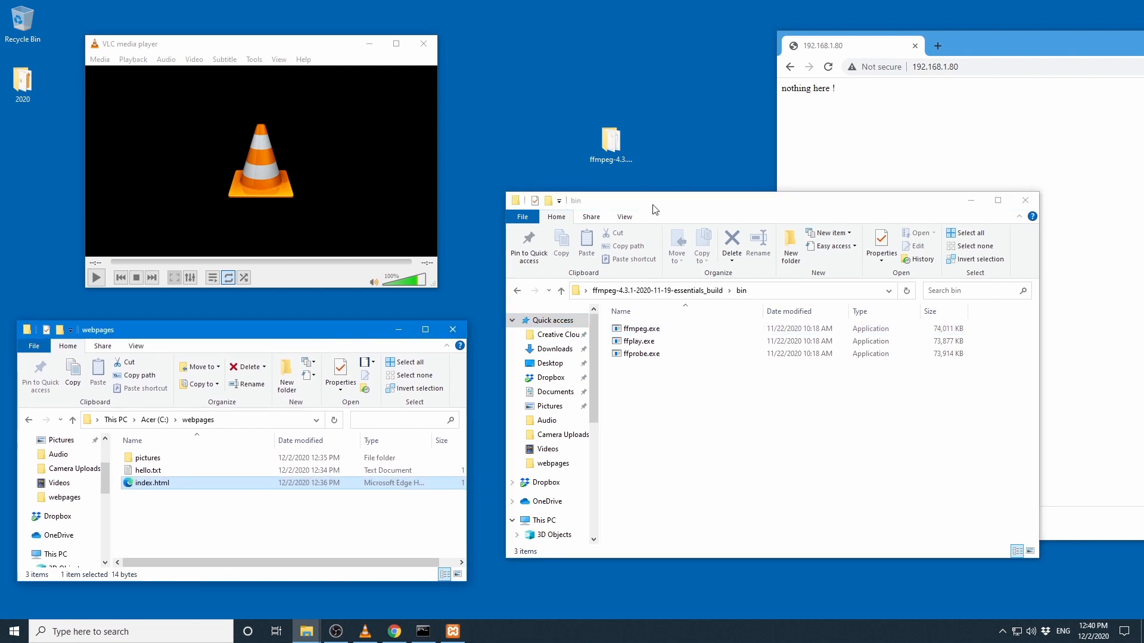
pyautogui.moveTo(656, 206); pyautogui.dragTo(639, 231)
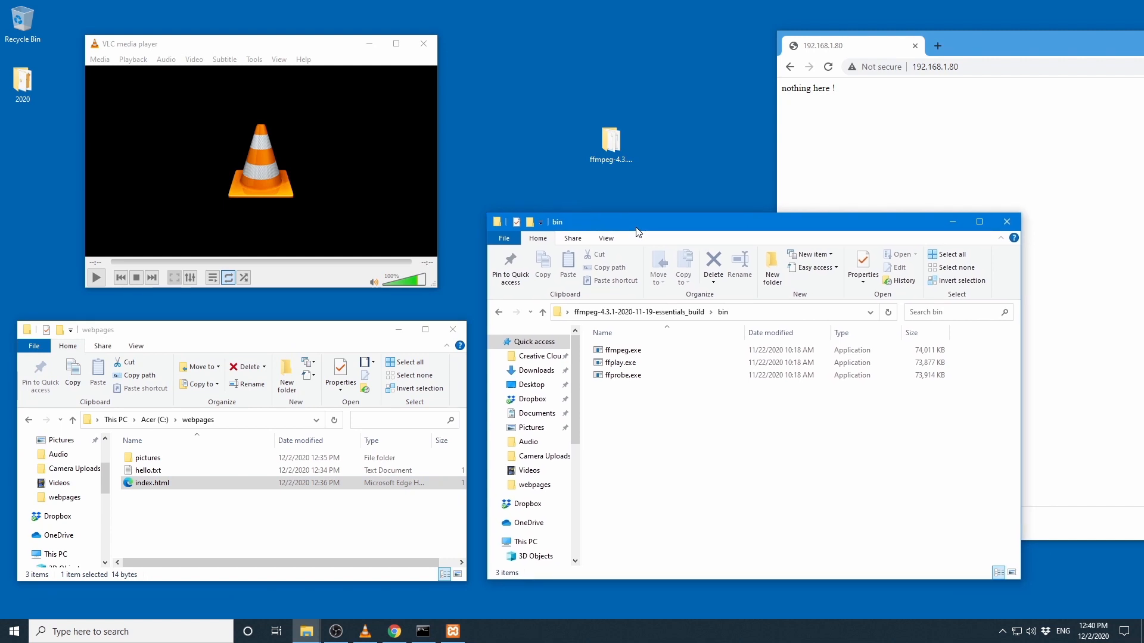
# Create a new text document in the bin folder and rename it as the batch file c.bat, accepting the extension change
pyautogui.rightClick(626, 441)
pyautogui.moveTo(649, 416)
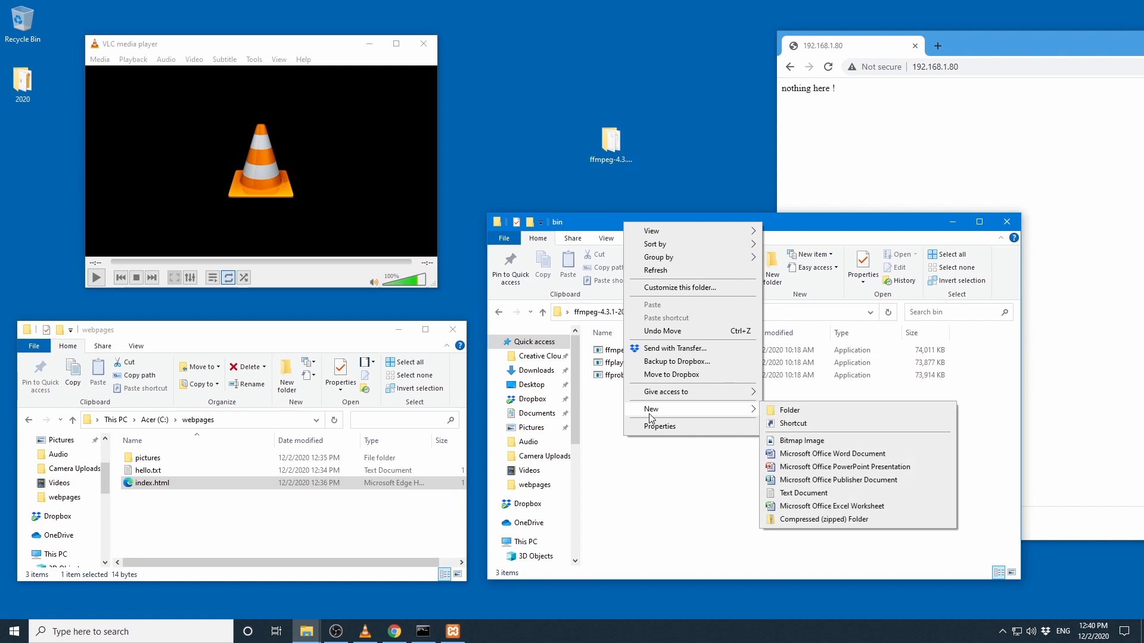
pyautogui.click(798, 493)
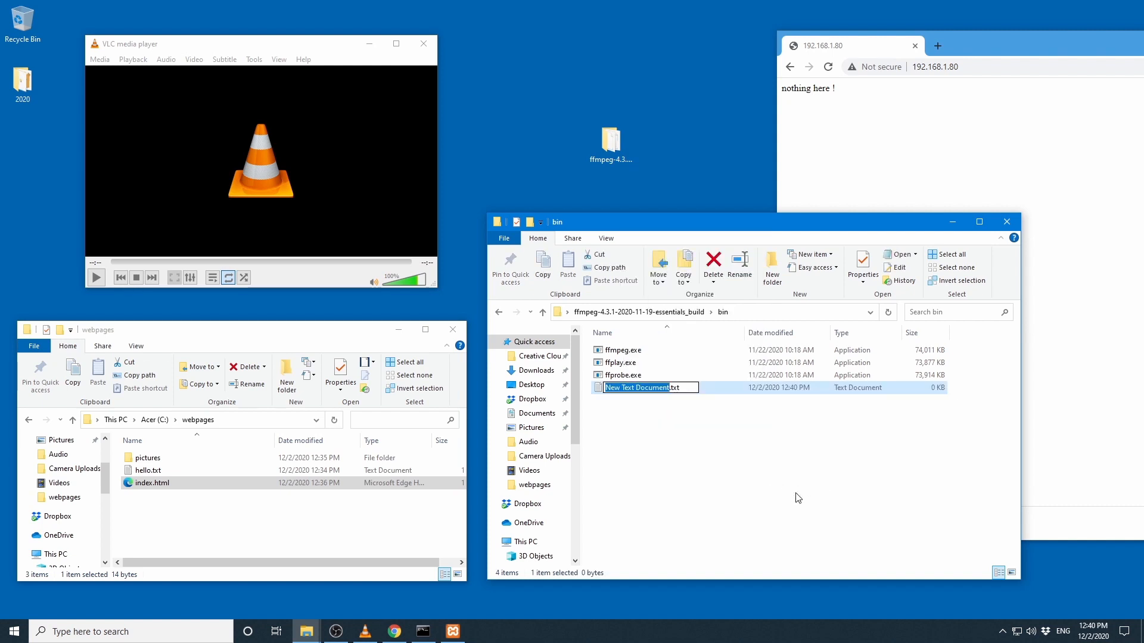
pyautogui.write('c.')
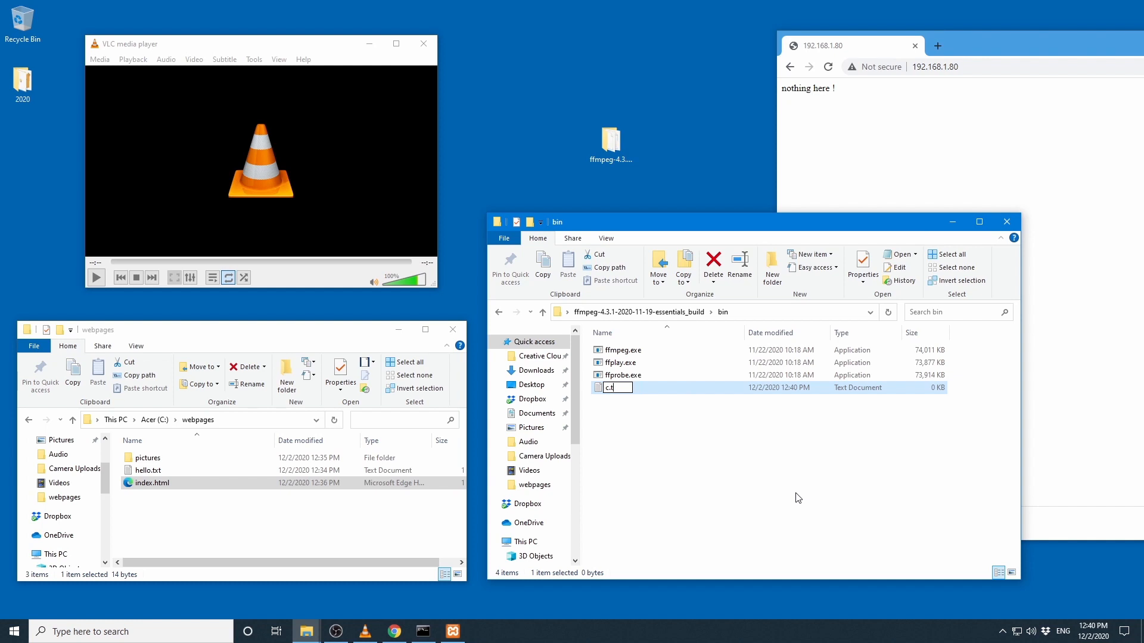
pyautogui.write('ba')
pyautogui.press('Return')
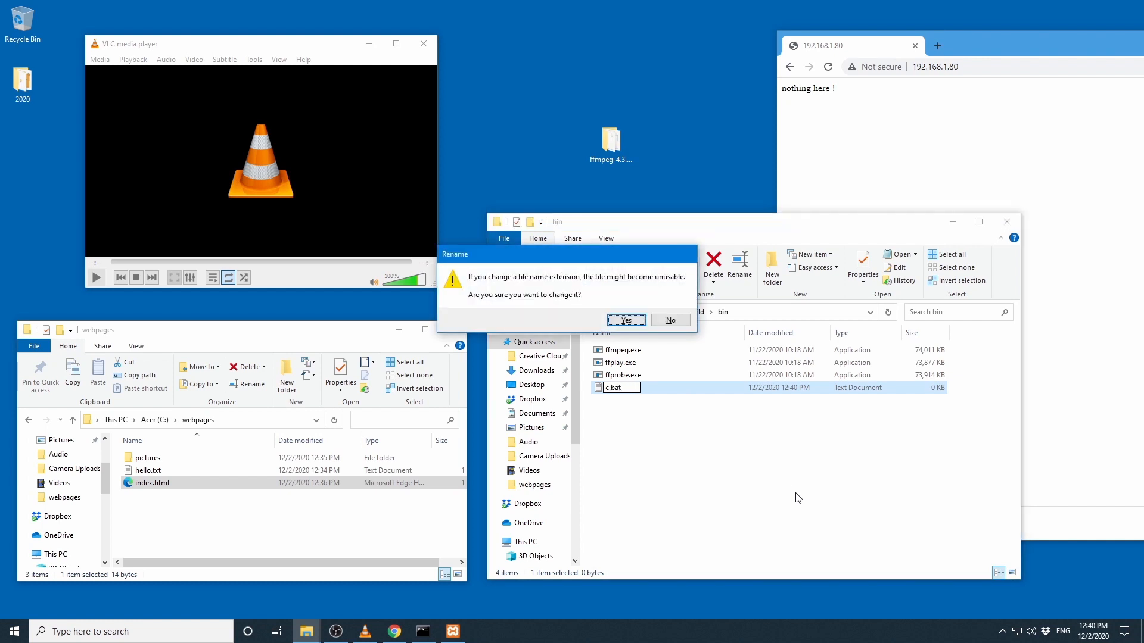
pyautogui.press('Return')
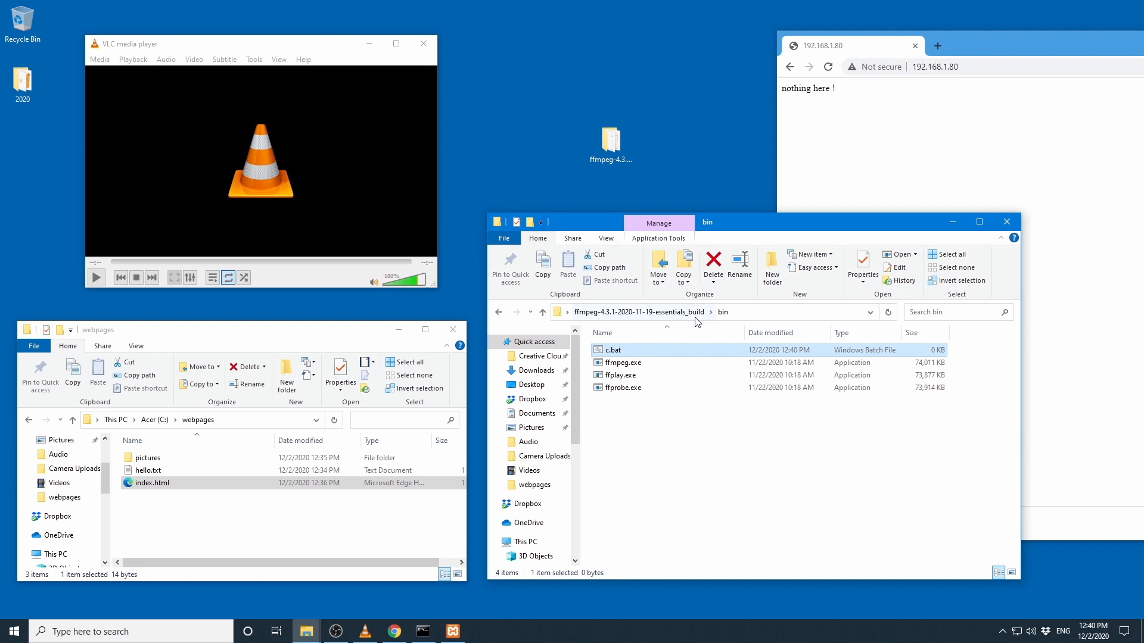
# Launch Notepad through the Windows Run dialog and place a widened empty window over the folder windows, keeping c.bat visible
pyautogui.rightClick(15, 631)
pyautogui.click(25, 578)
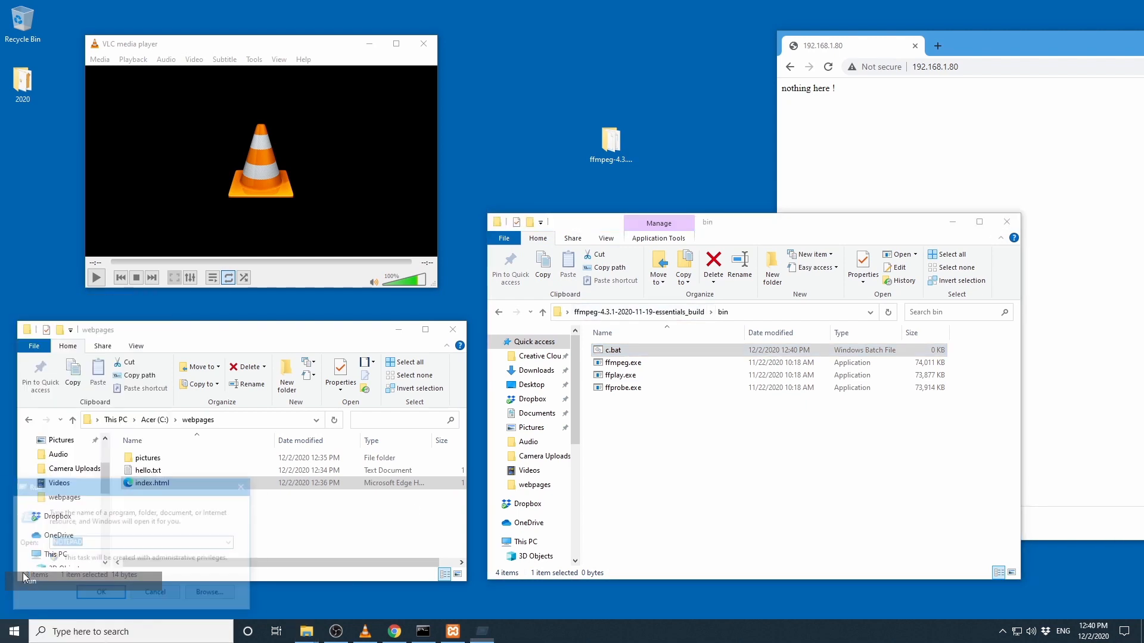
pyautogui.click(93, 596)
pyautogui.click(410, 400)
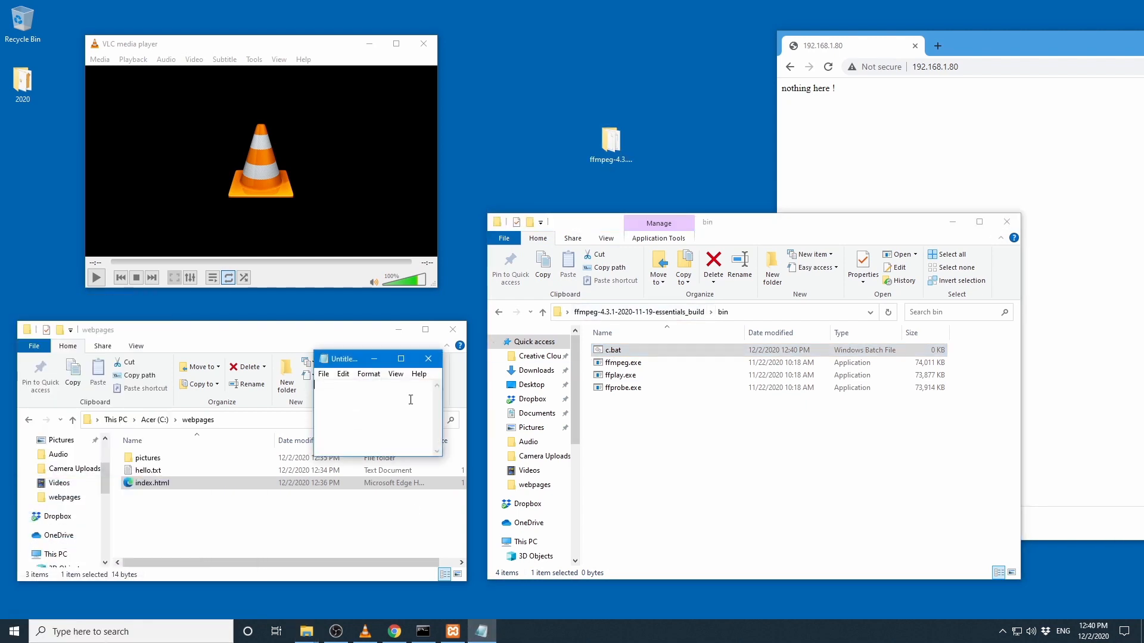
pyautogui.moveTo(442, 405); pyautogui.dragTo(770, 448)
pyautogui.moveTo(600, 363); pyautogui.dragTo(625, 399)
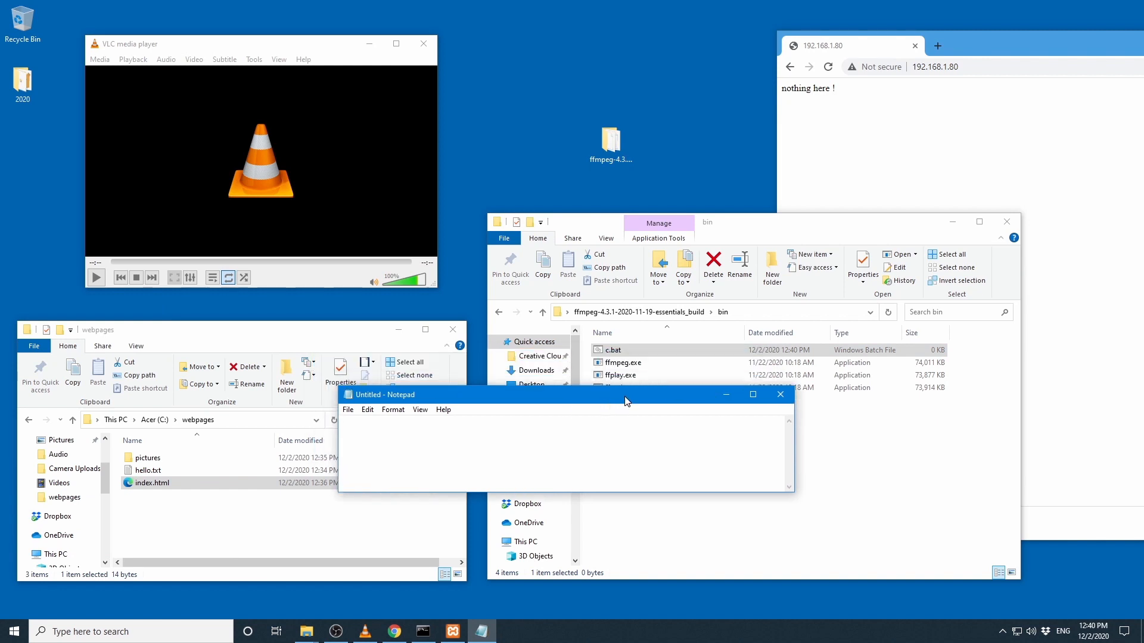
# Load c.bat into Notepad, enter the single command cmd, and save the file while closing Notepad
pyautogui.moveTo(612, 350); pyautogui.dragTo(564, 429)
pyautogui.write('cm')
pyautogui.click(781, 394)
pyautogui.click(542, 322)
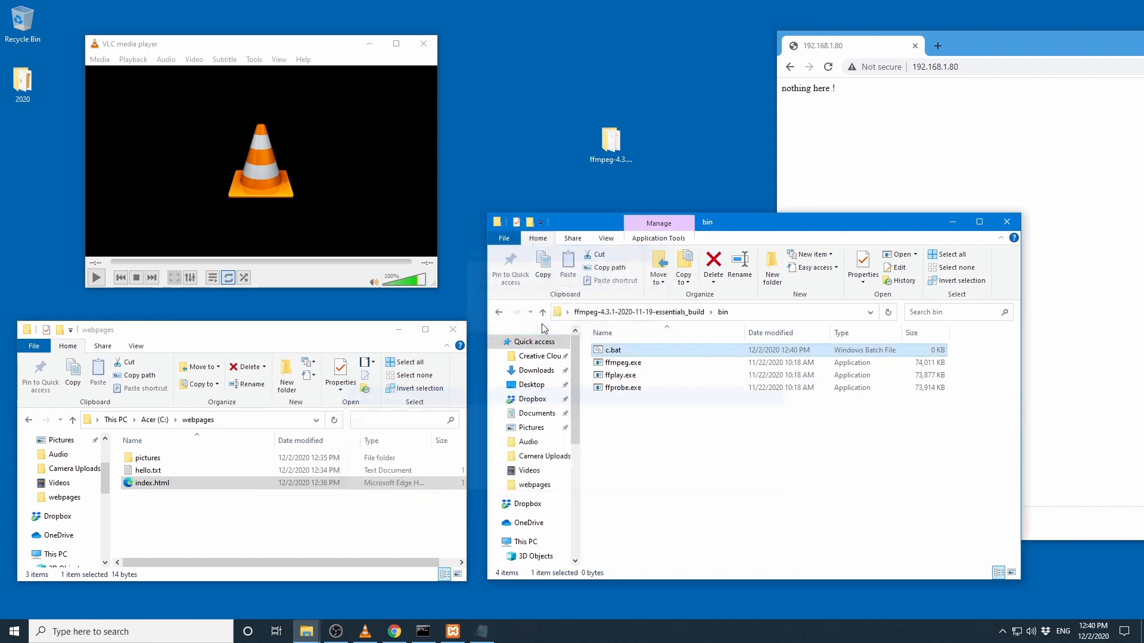
pyautogui.click(673, 492)
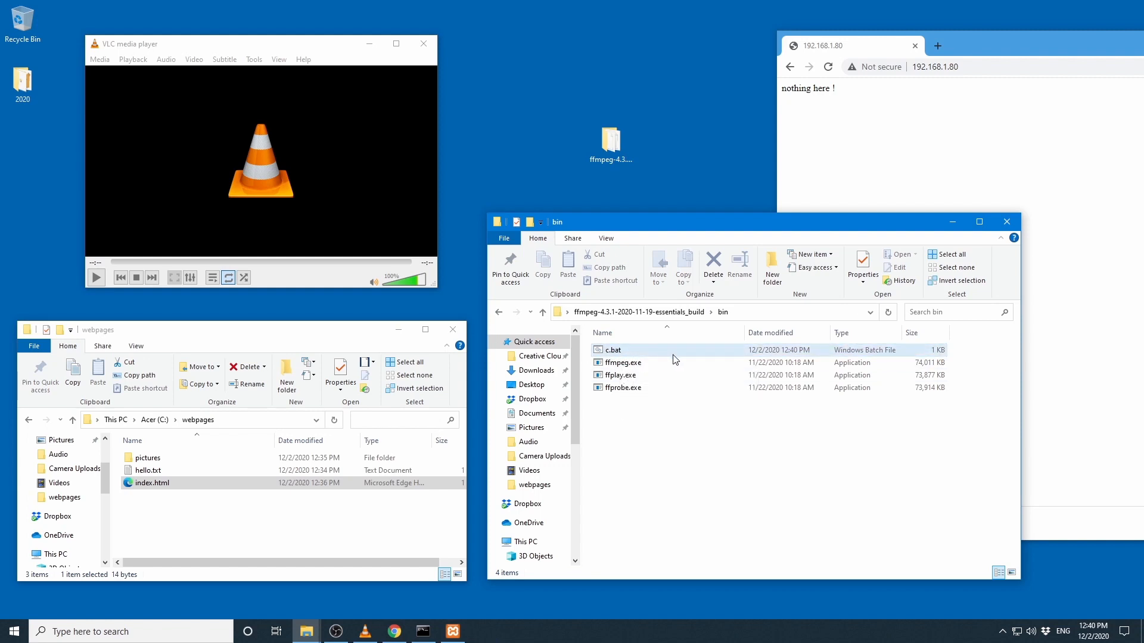
# Run c.bat to open a command prompt in the bin folder and execute ffmpeg there
pyautogui.doubleClick(624, 354)
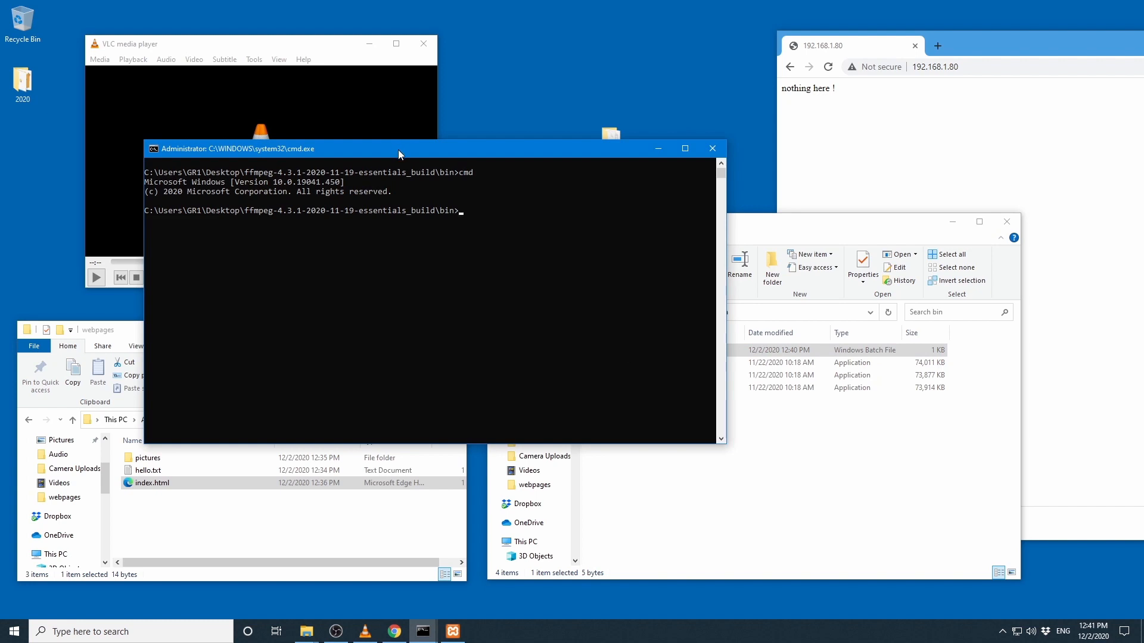
pyautogui.moveTo(398, 149); pyautogui.dragTo(537, 432)
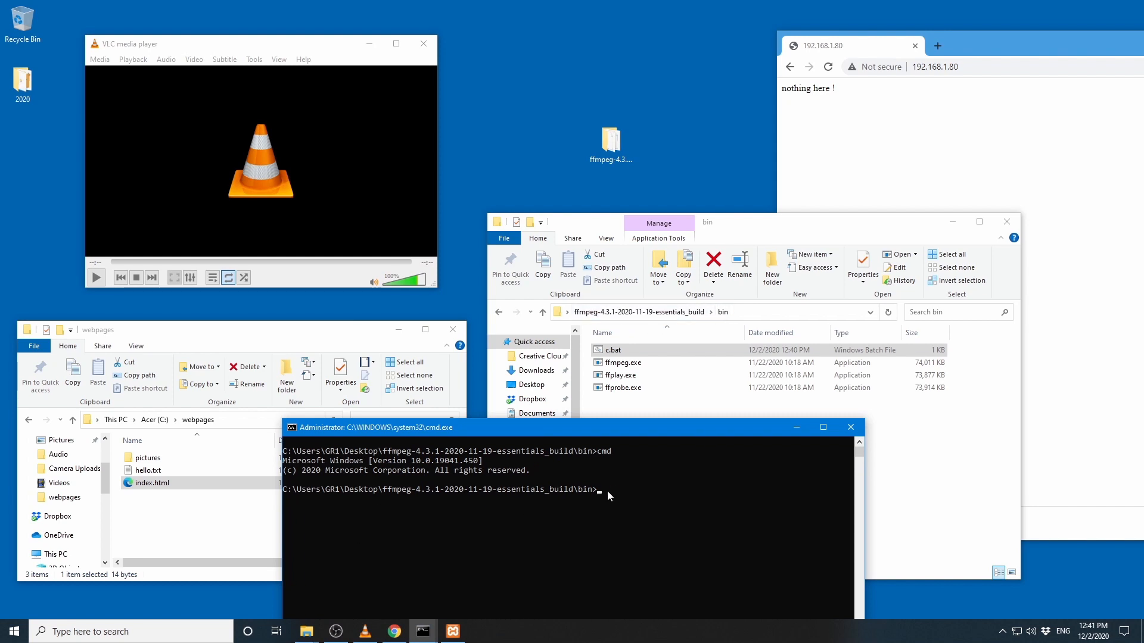
pyautogui.write('ffmpeg')
pyautogui.press('Return')
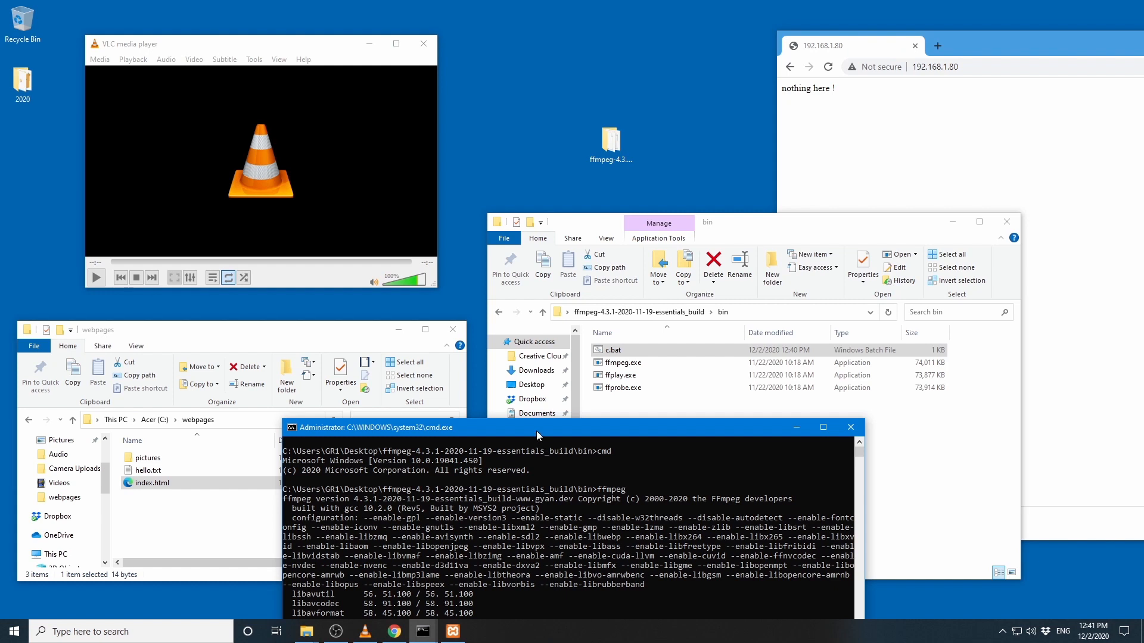
# Examine the ffmpeg version, configuration and usage output in the command prompt
pyautogui.moveTo(536, 431); pyautogui.dragTo(401, 151)
pyautogui.scroll(-3, 371, 359)
pyautogui.scroll(5, 348, 325)
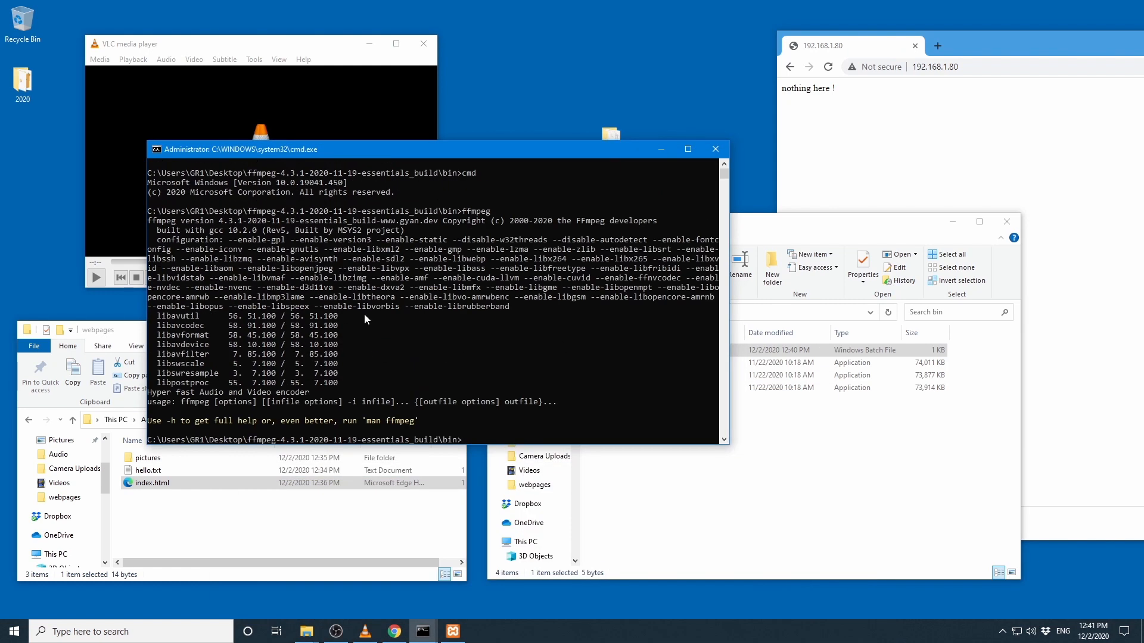
pyautogui.scroll(-2, 365, 320)
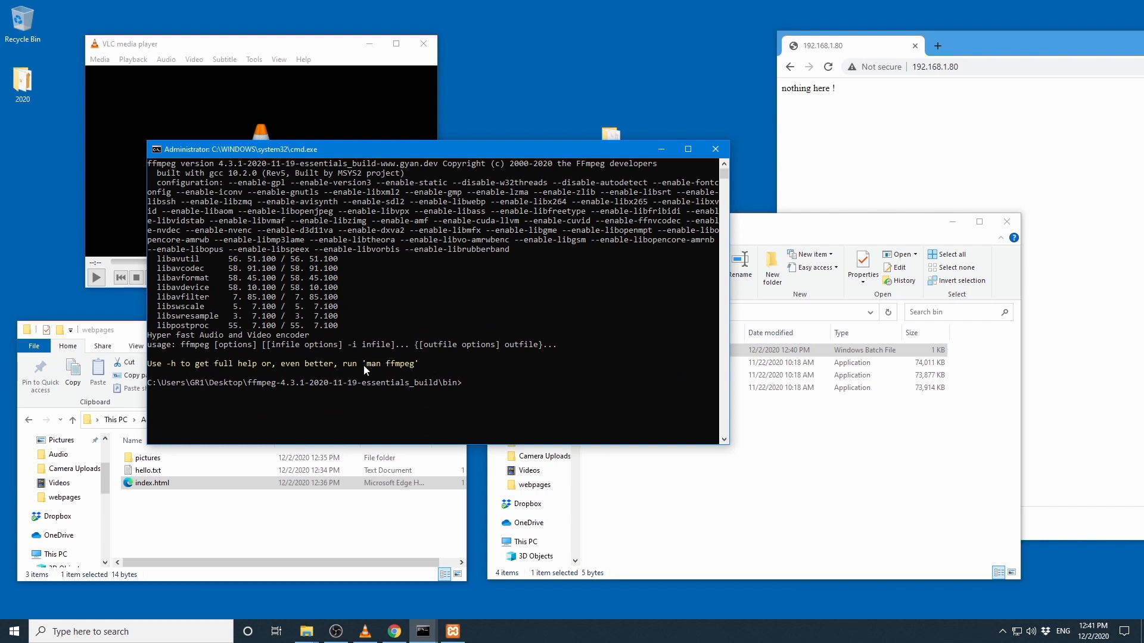
pyautogui.scroll(2, 428, 315)
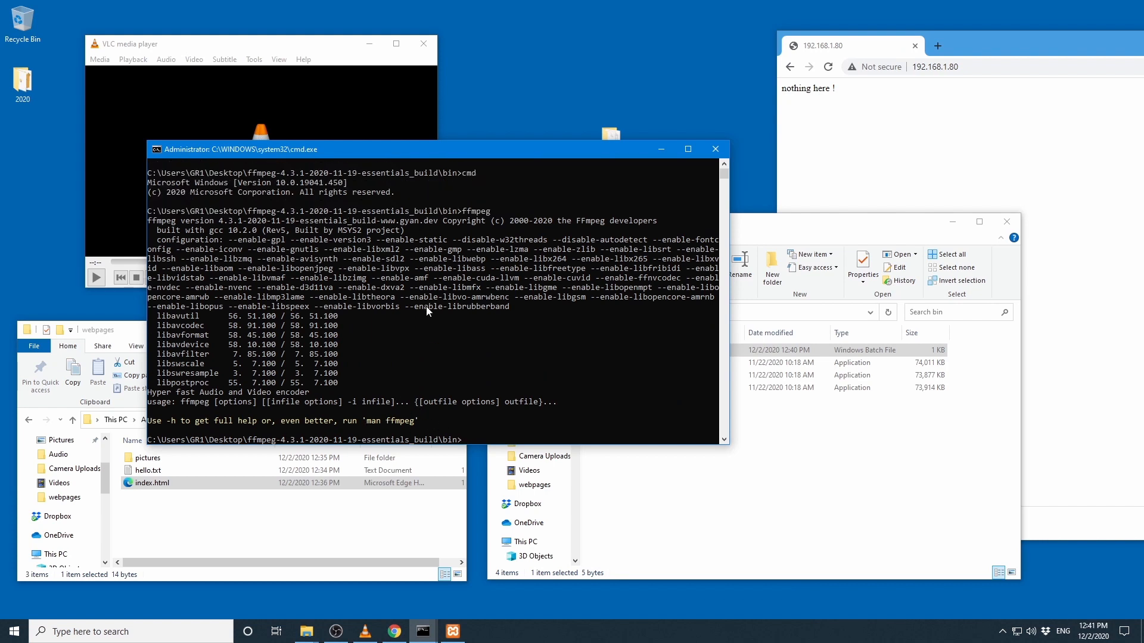
pyautogui.scroll(-2, 427, 309)
pyautogui.scroll(2, 428, 309)
# Rearrange the desktop so the ffmpeg folder, the bin window, VLC and the whole command prompt are visible
pyautogui.moveTo(442, 151); pyautogui.dragTo(595, 403)
pyautogui.moveTo(782, 222); pyautogui.dragTo(914, 199)
pyautogui.moveTo(611, 140); pyautogui.dragTo(476, 90)
pyautogui.moveTo(877, 207); pyautogui.dragTo(846, 58)
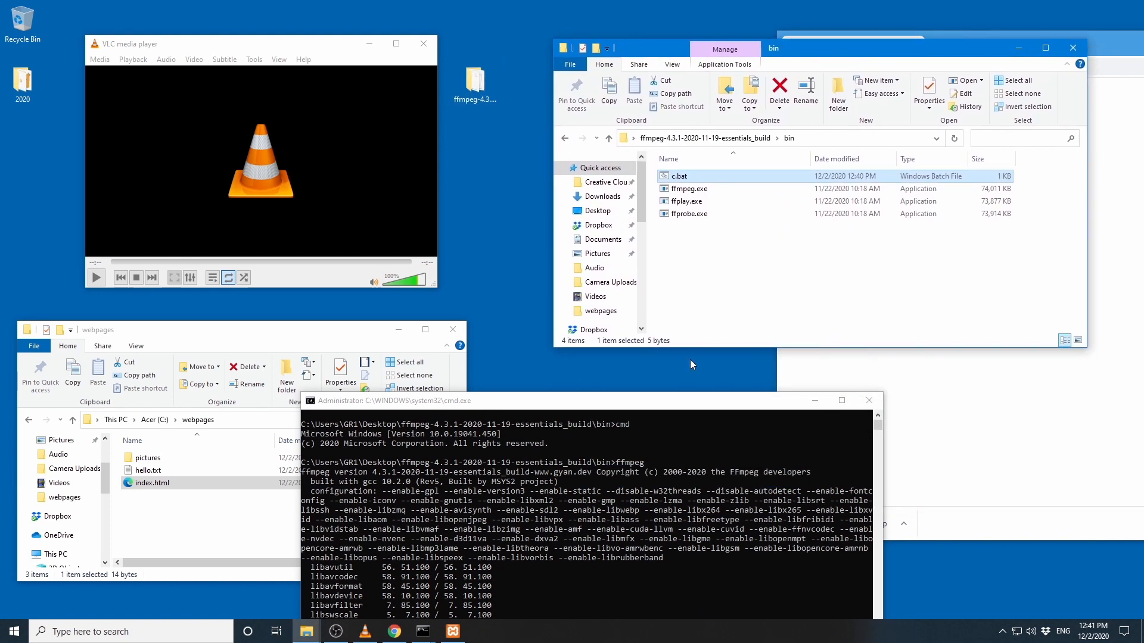
pyautogui.moveTo(662, 404); pyautogui.dragTo(679, 304)
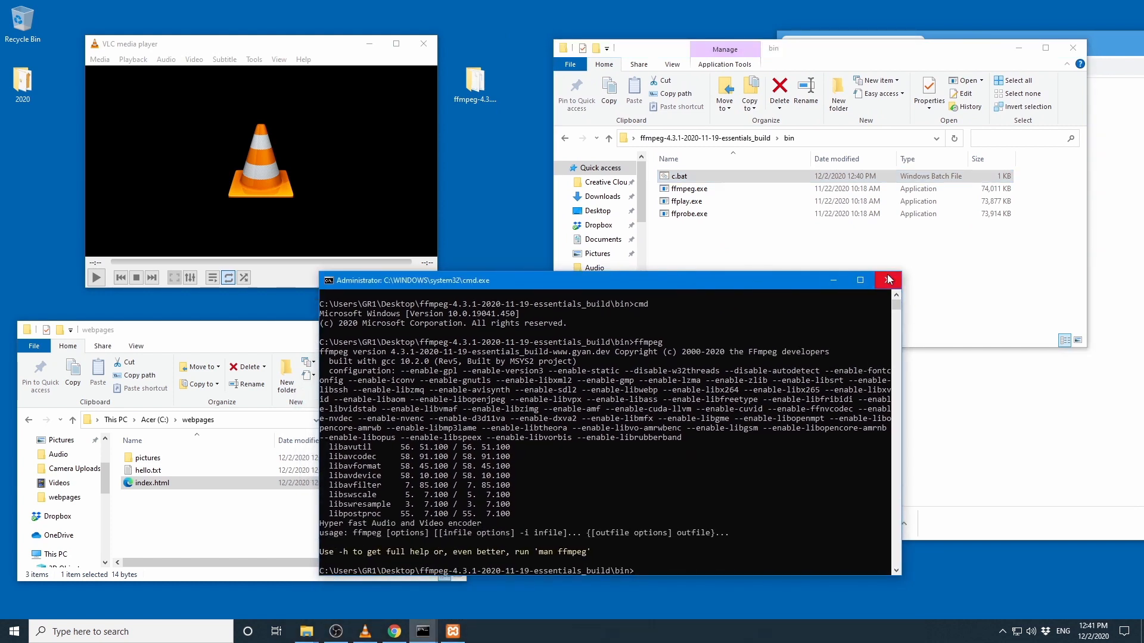
pyautogui.scroll(-1, 636, 488)
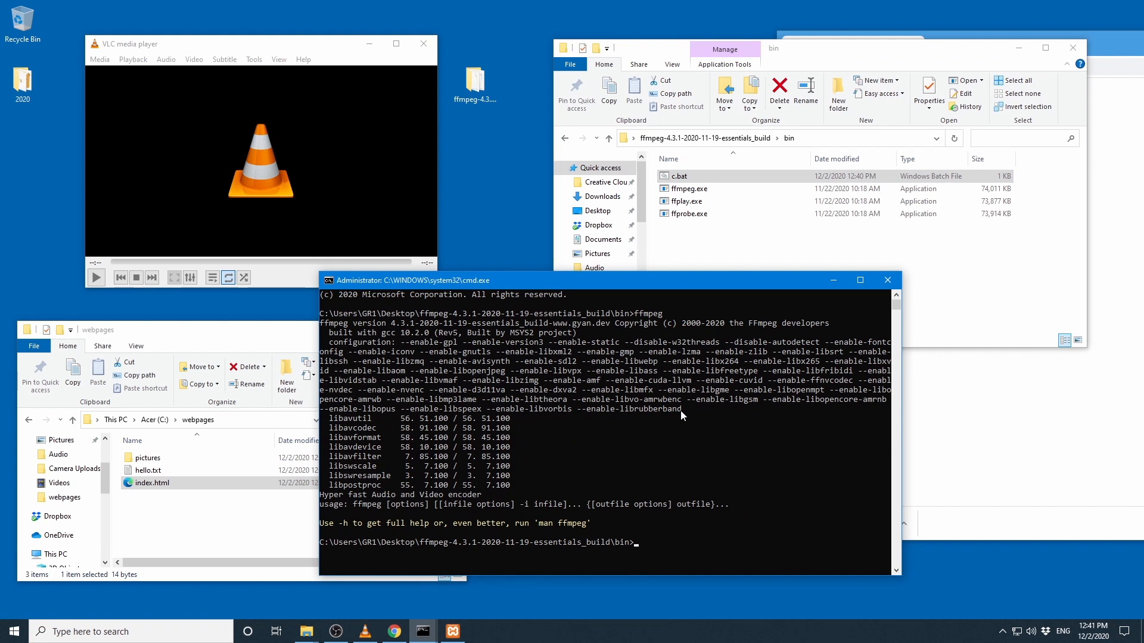
# Try to play the camera stream with ffplay -i rtsp://192.168.1.30/live1.sdp, looking up the stream path in VLC's network URL
pyautogui.write('ffplay -i rtsp://192.168.1.30/')
pyautogui.click(100, 59)
pyautogui.click(120, 124)
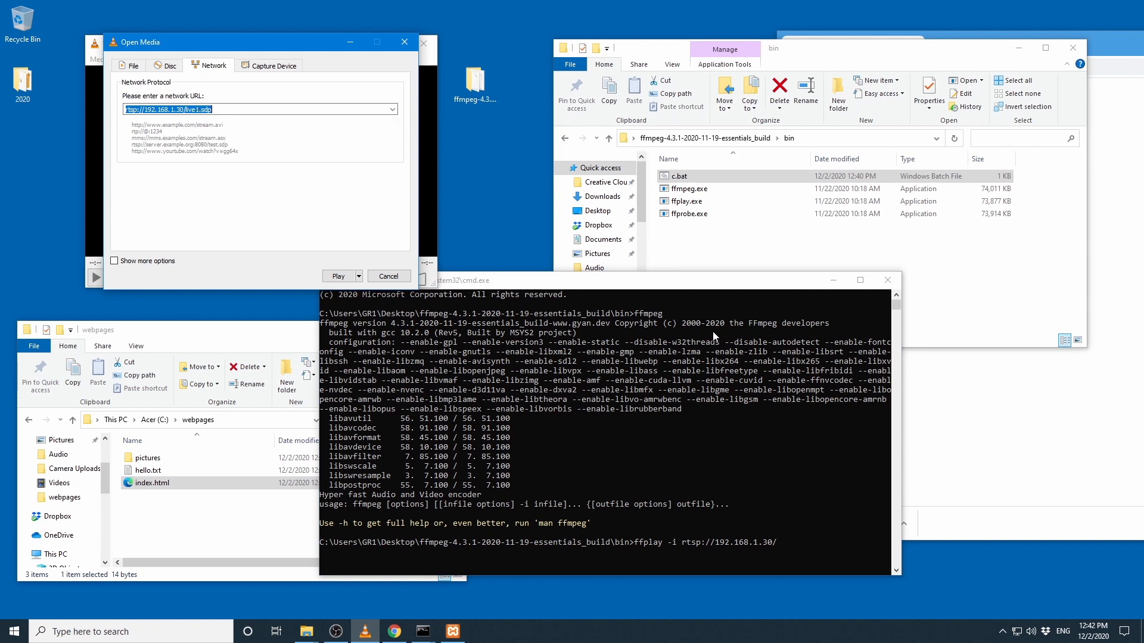
pyautogui.click(797, 543)
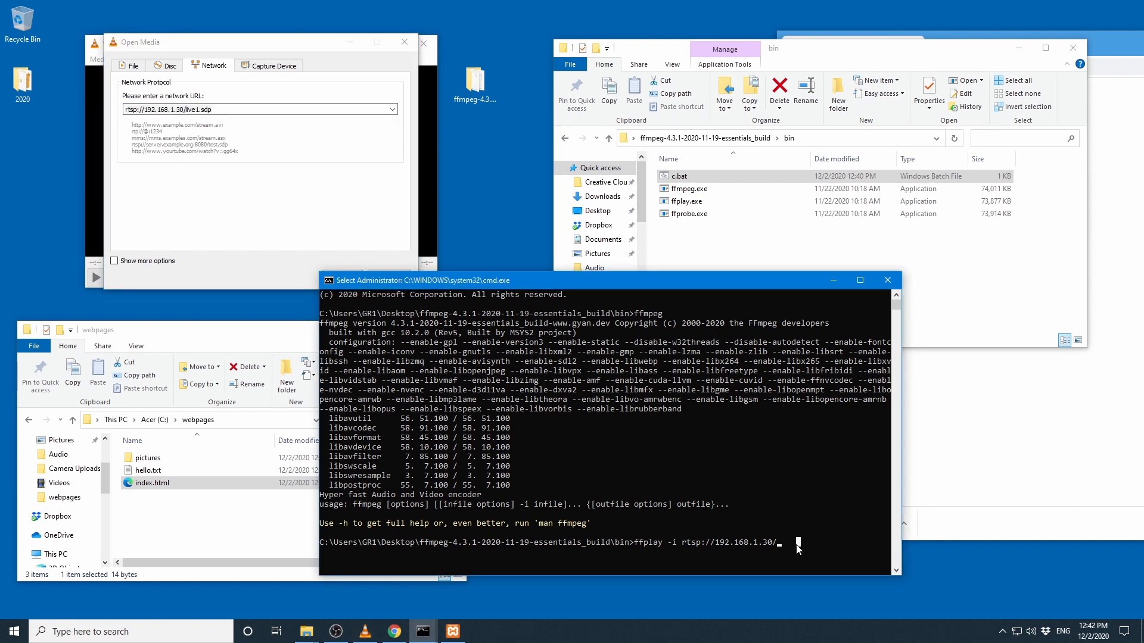
pyautogui.press('BackSpace')
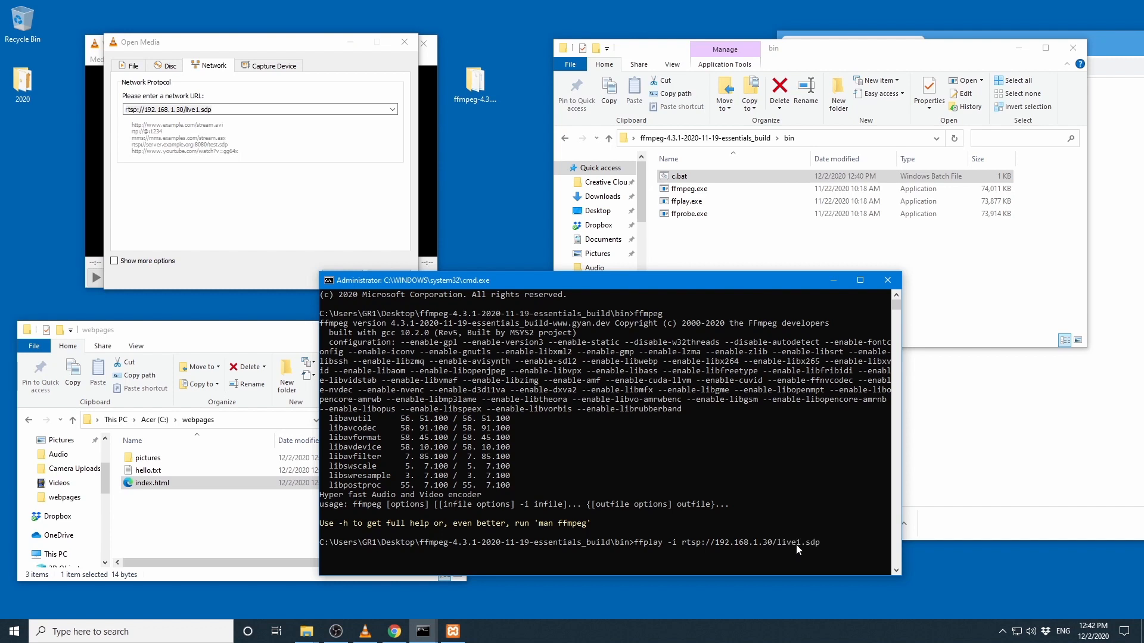
pyautogui.write('/live1.sdp')
pyautogui.press('Return')
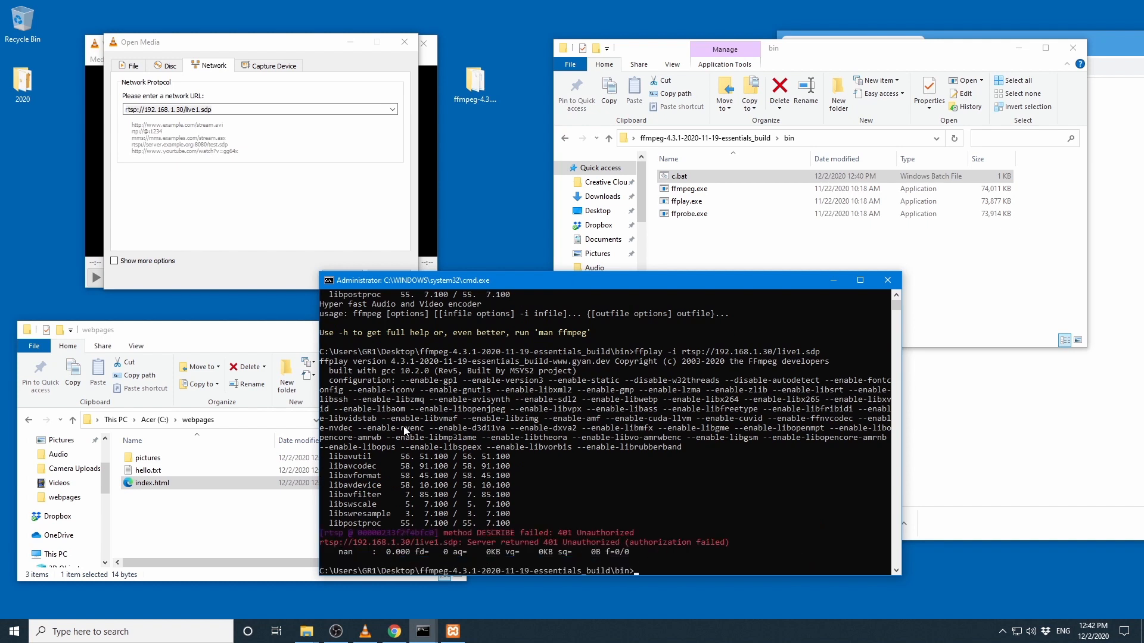
pyautogui.press('Up')
pyautogui.press('Left')
pyautogui.press('Left')
pyautogui.press('Left')
pyautogui.press('Left')
pyautogui.press('Left')
pyautogui.press('Left')
pyautogui.press('Left')
pyautogui.press('Left')
pyautogui.press('Left')
pyautogui.press('Left')
pyautogui.press('Left')
pyautogui.press('Left')
pyautogui.press('Left')
pyautogui.press('Left')
pyautogui.press('Left')
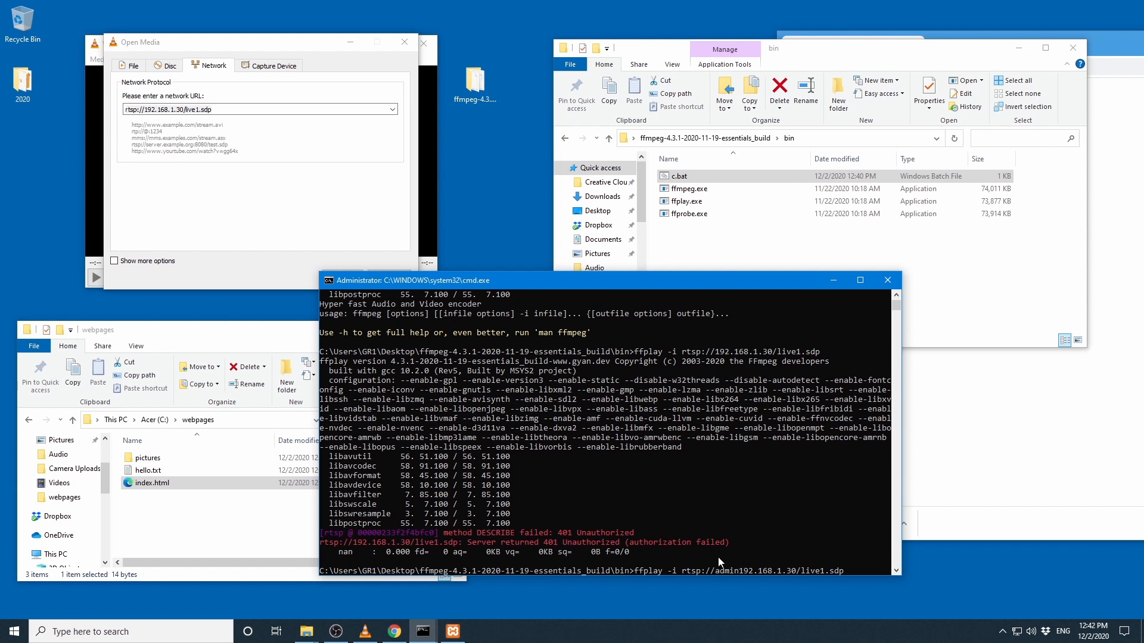
pyautogui.write(':@')
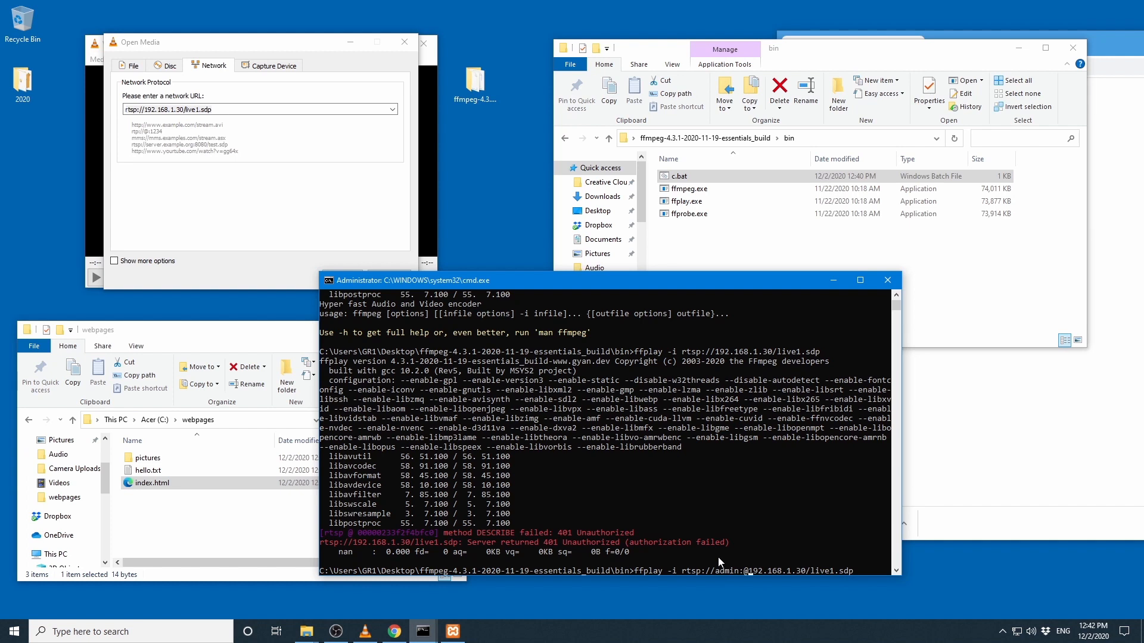
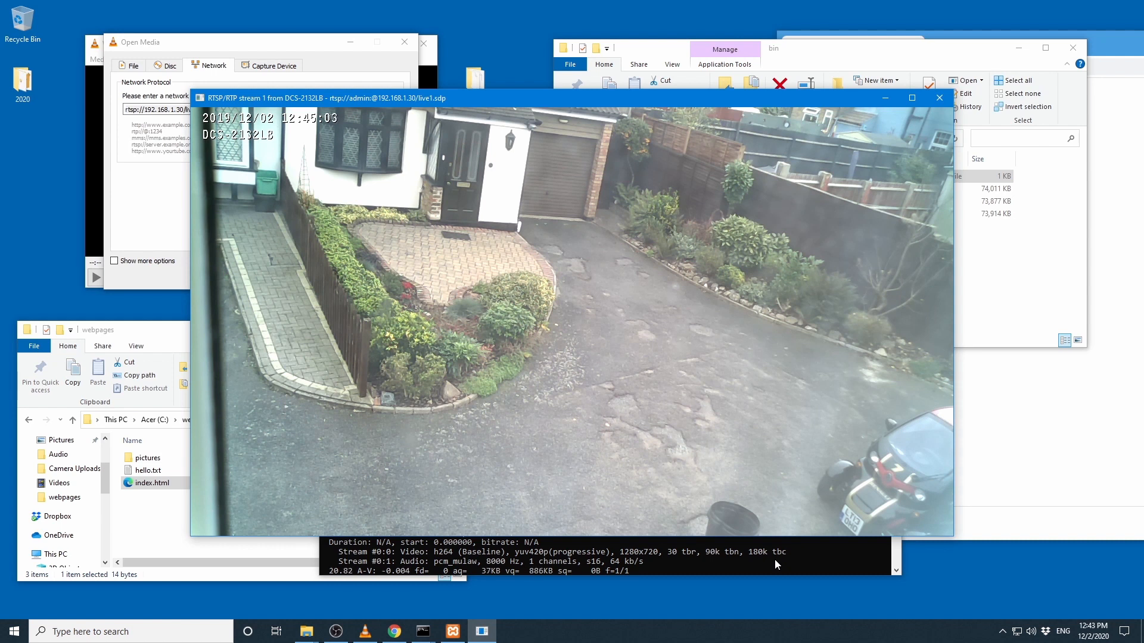
pyautogui.click(942, 99)
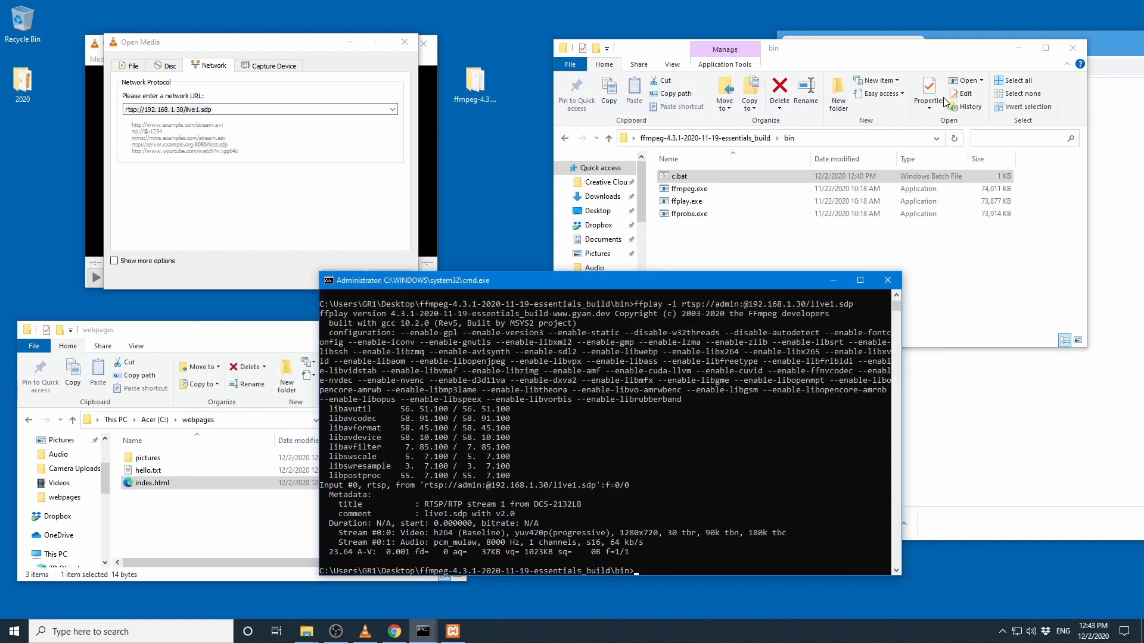
pyautogui.scroll(2, 666, 334)
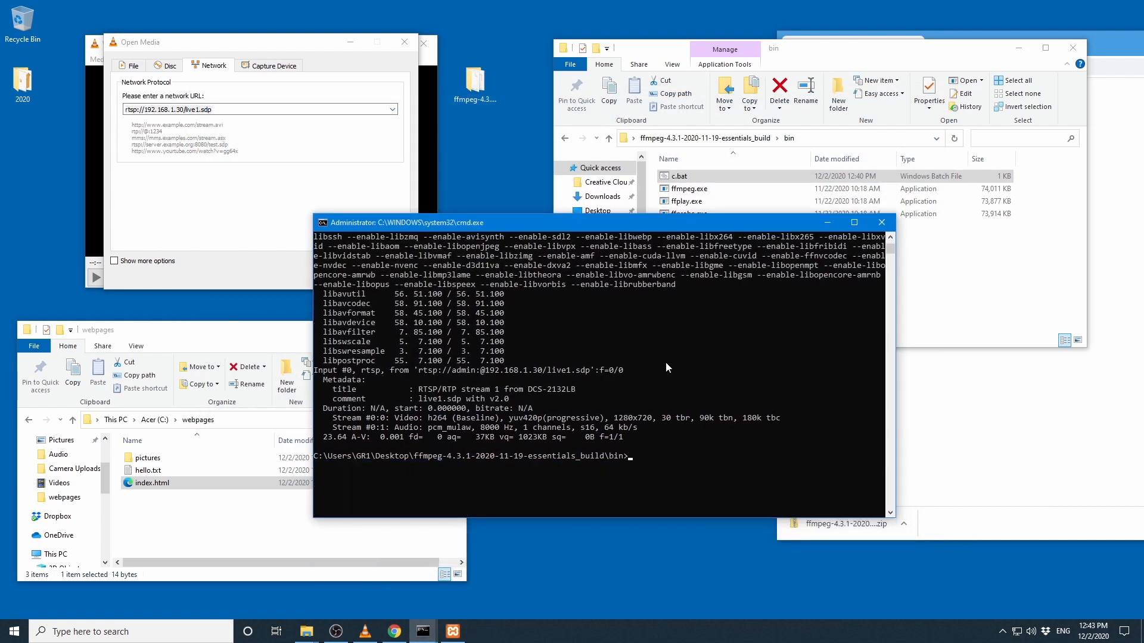
pyautogui.scroll(2, 651, 411)
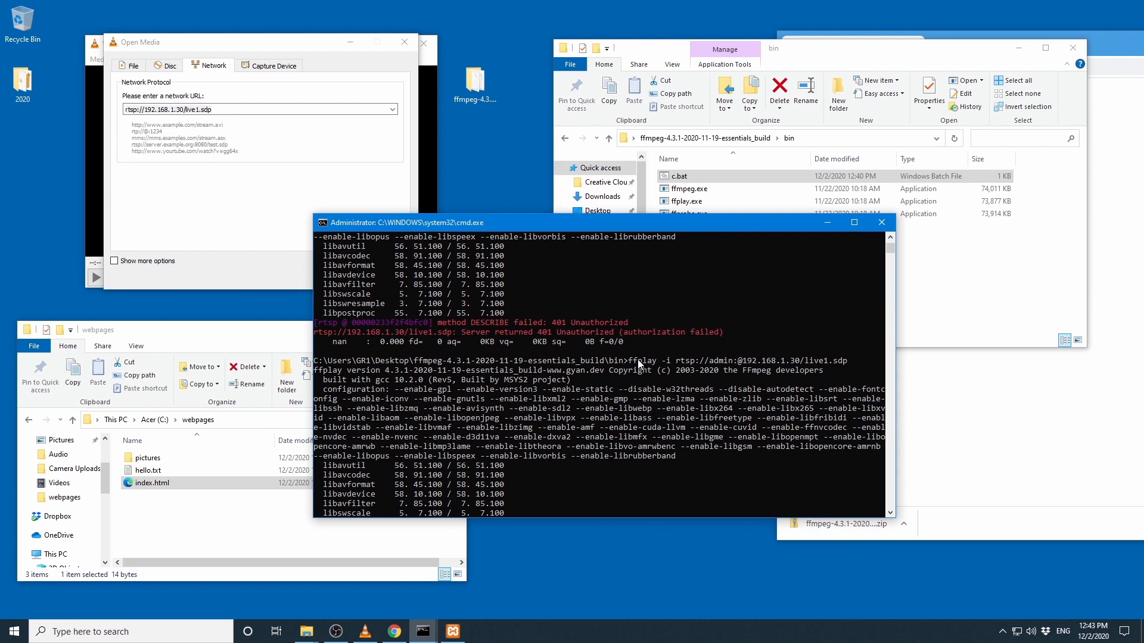
pyautogui.moveTo(692, 227); pyautogui.dragTo(691, 245)
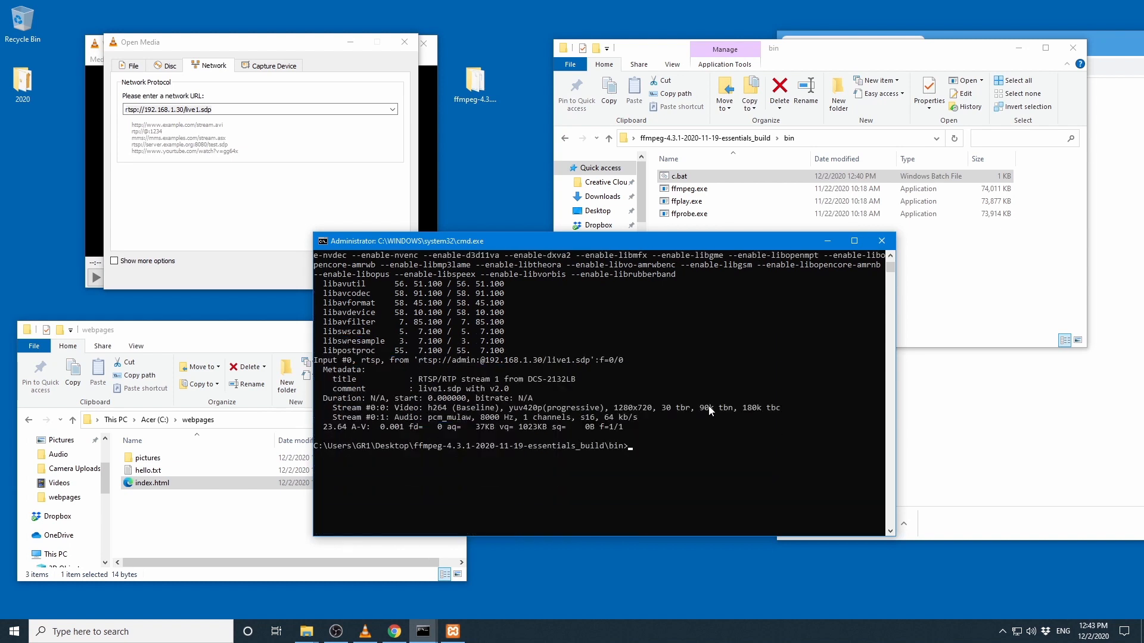
pyautogui.click(336, 631)
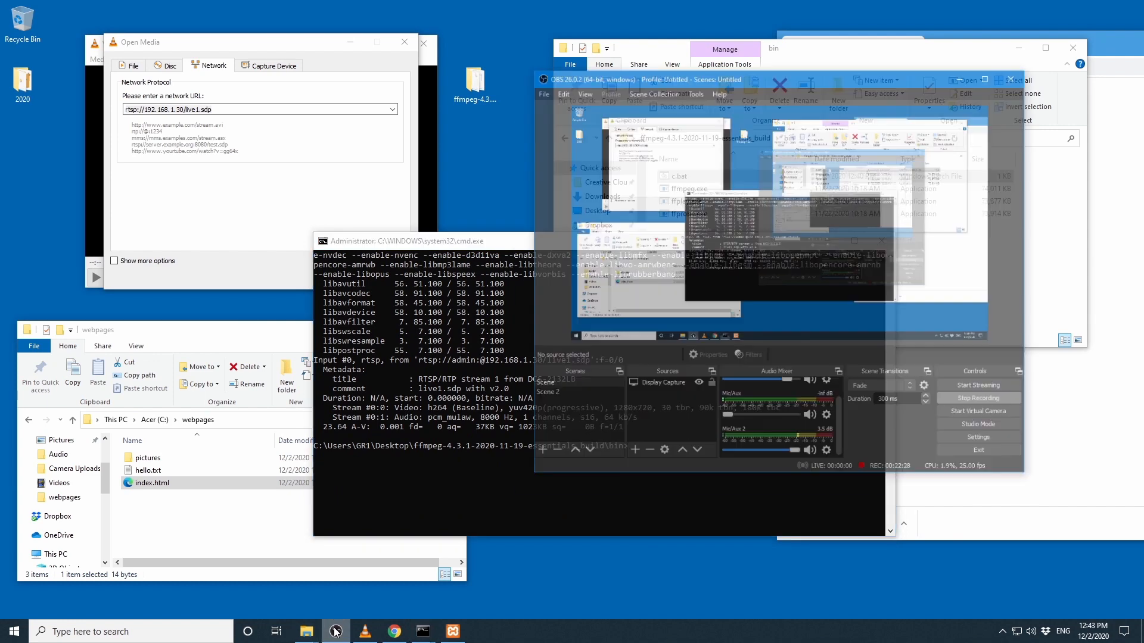
pyautogui.click(999, 379)
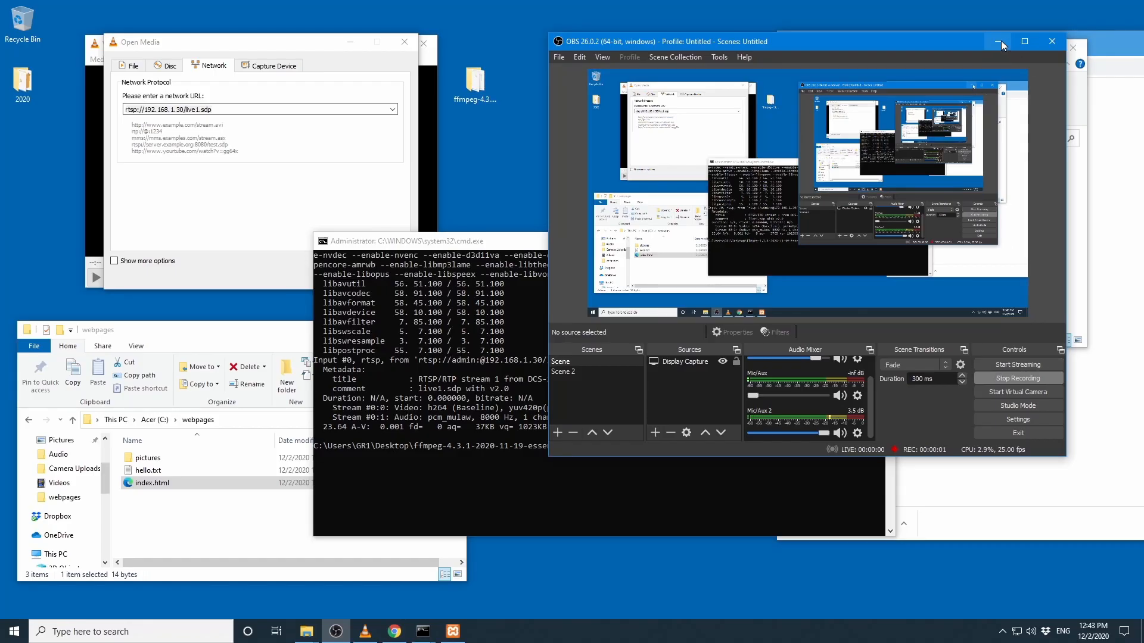
pyautogui.click(1072, 37)
# Arrange the command prompt and webpages windows side by side and create a folder named video in C:\webpages
pyautogui.moveTo(603, 242); pyautogui.dragTo(770, 298)
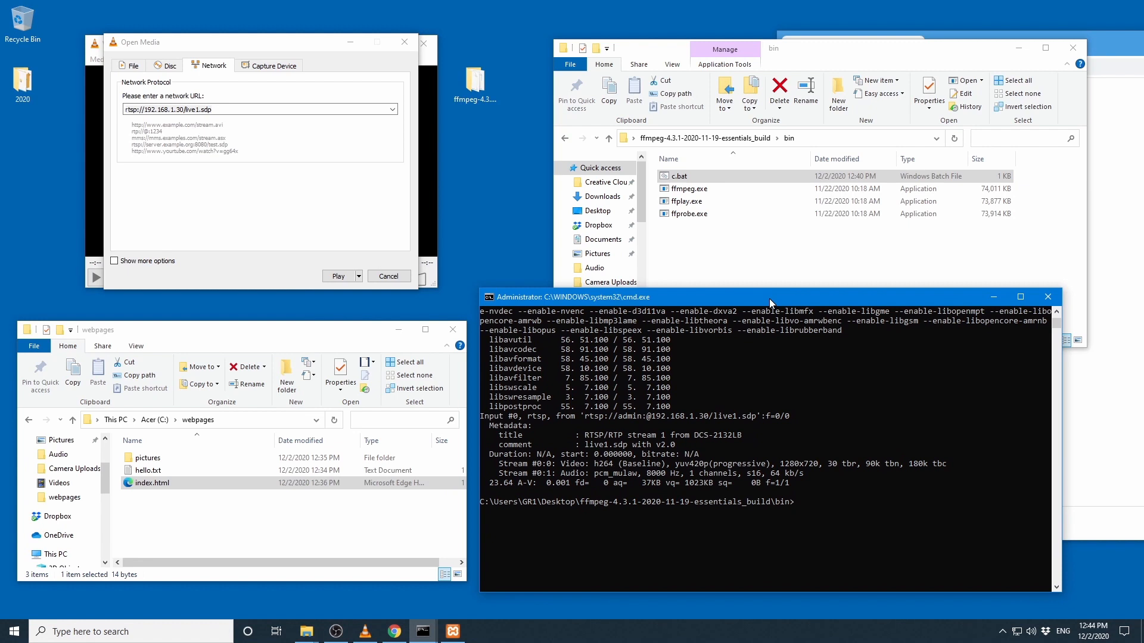
pyautogui.moveTo(247, 324)
pyautogui.mouseDown()
pyautogui.moveTo(252, 275)
pyautogui.moveTo(249, 309)
pyautogui.mouseUp()
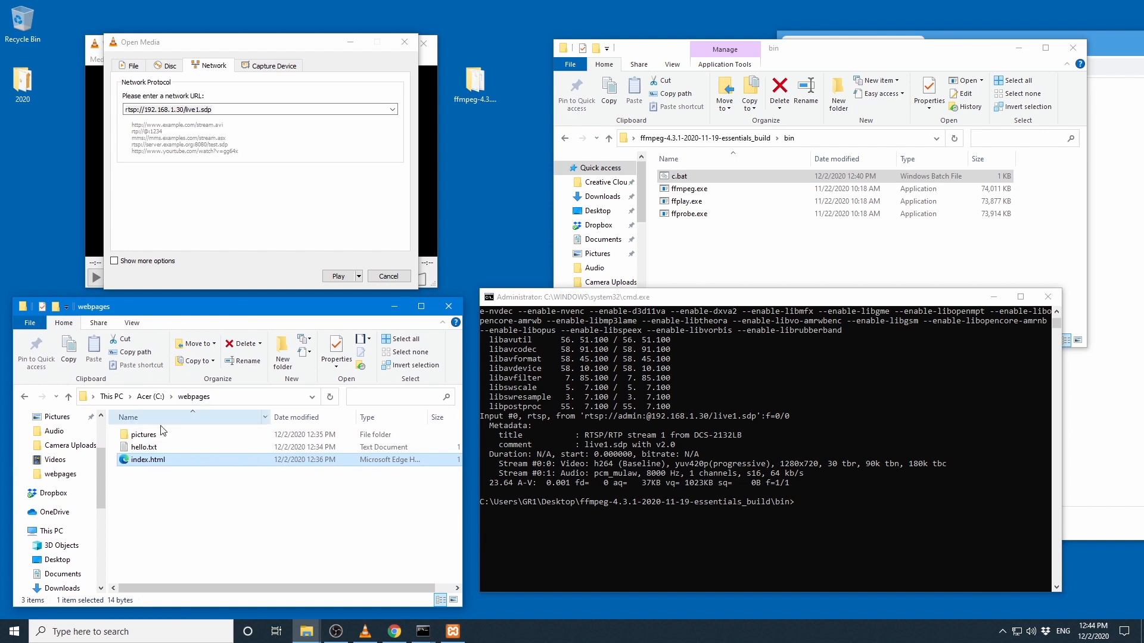
pyautogui.rightClick(151, 521)
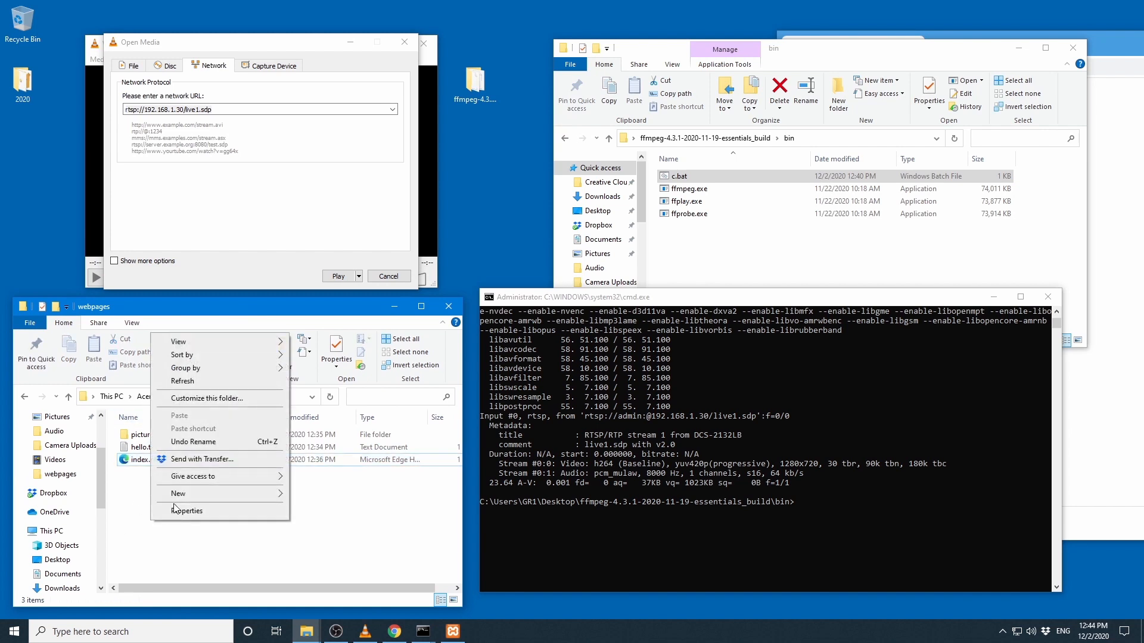
pyautogui.moveTo(182, 494)
pyautogui.click(390, 497)
pyautogui.write('video')
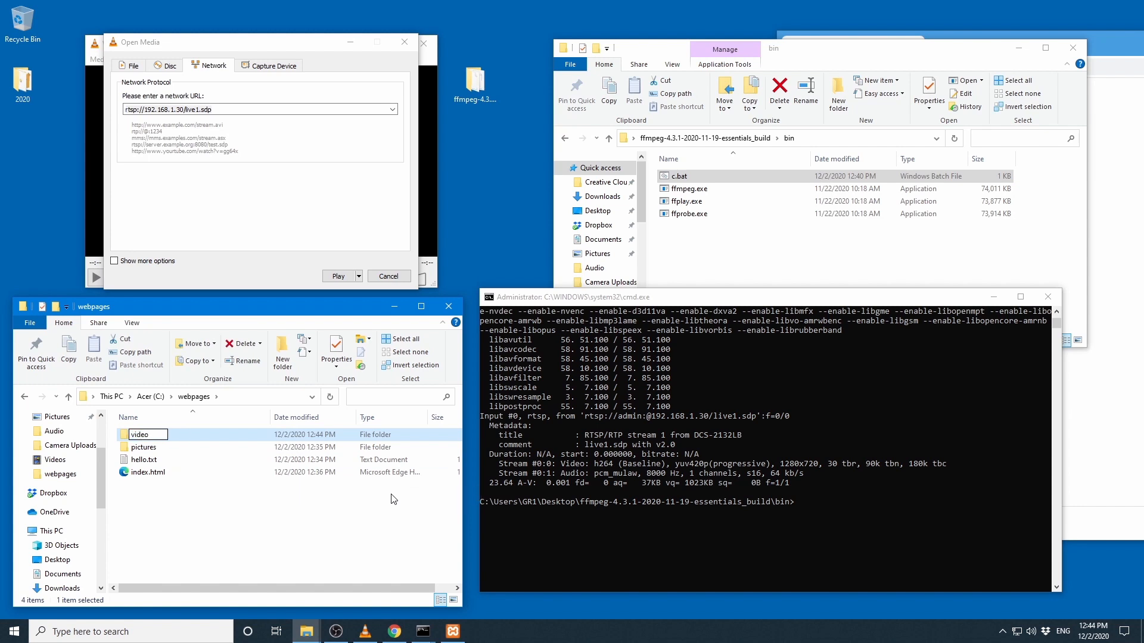
pyautogui.press('Return')
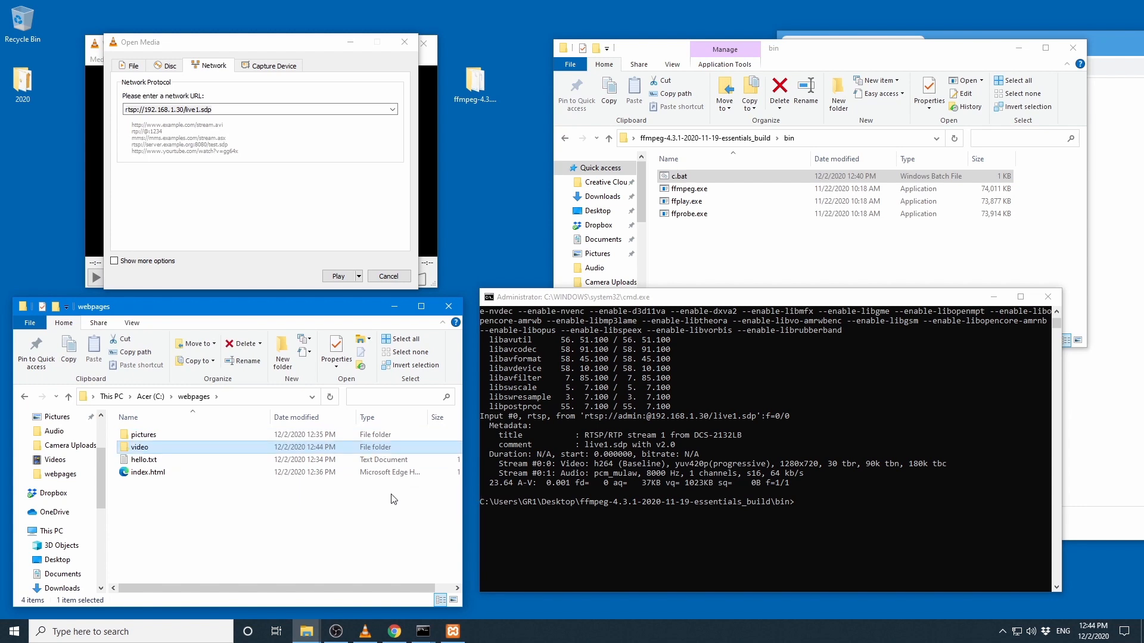
pyautogui.click(263, 504)
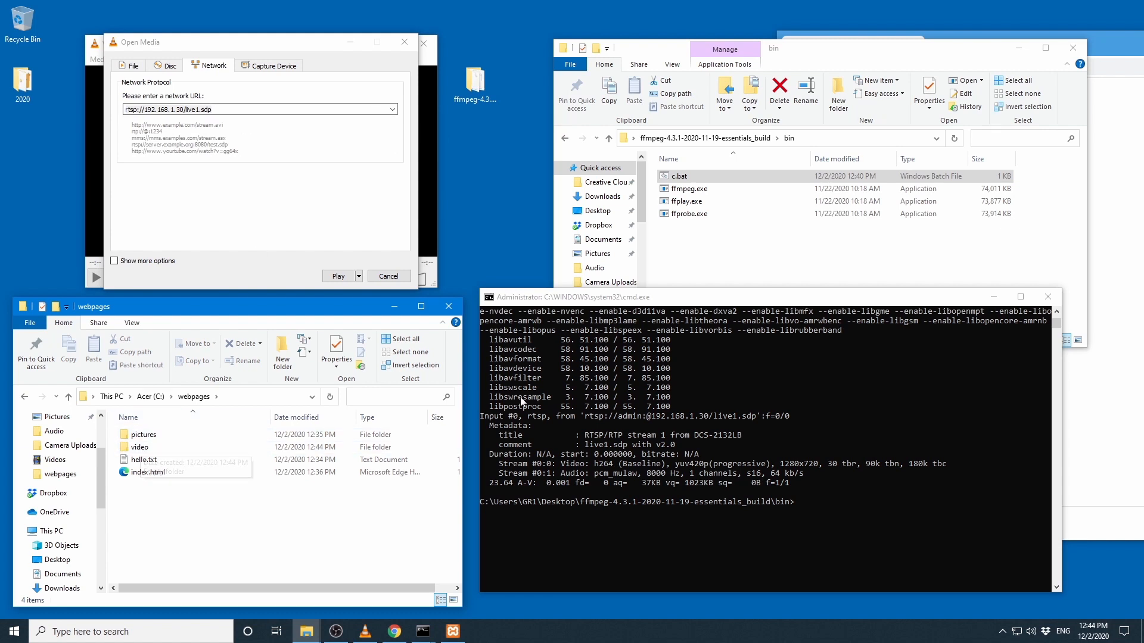
# Create an empty batch file named webcam.bat in the ffmpeg bin folder, accepting the extension change
pyautogui.moveTo(657, 299); pyautogui.dragTo(653, 305)
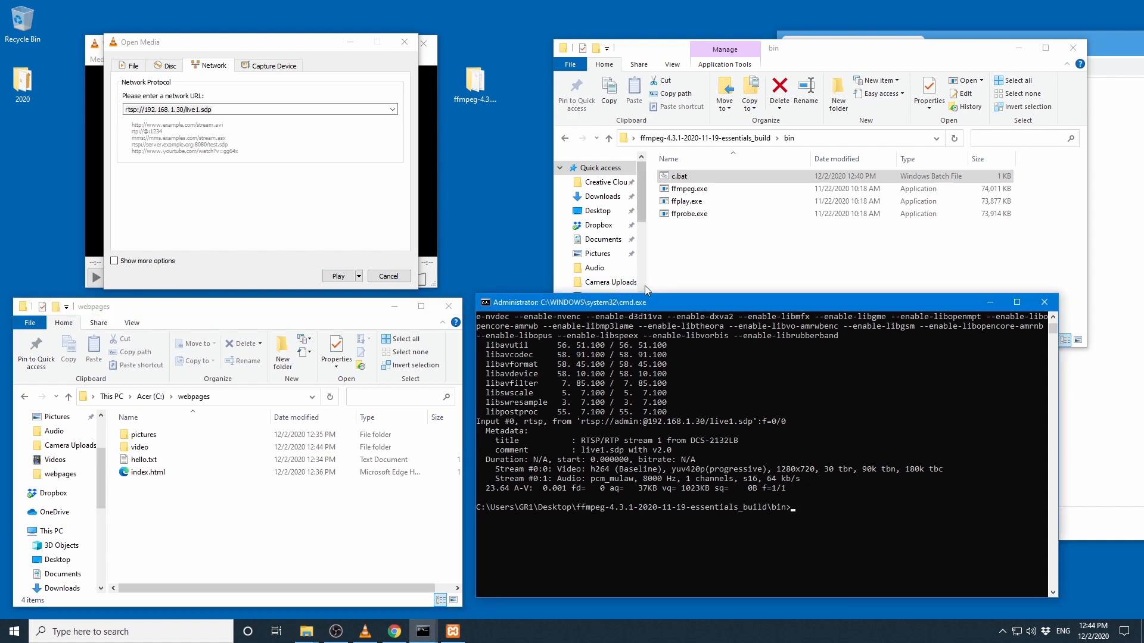
pyautogui.rightClick(683, 269)
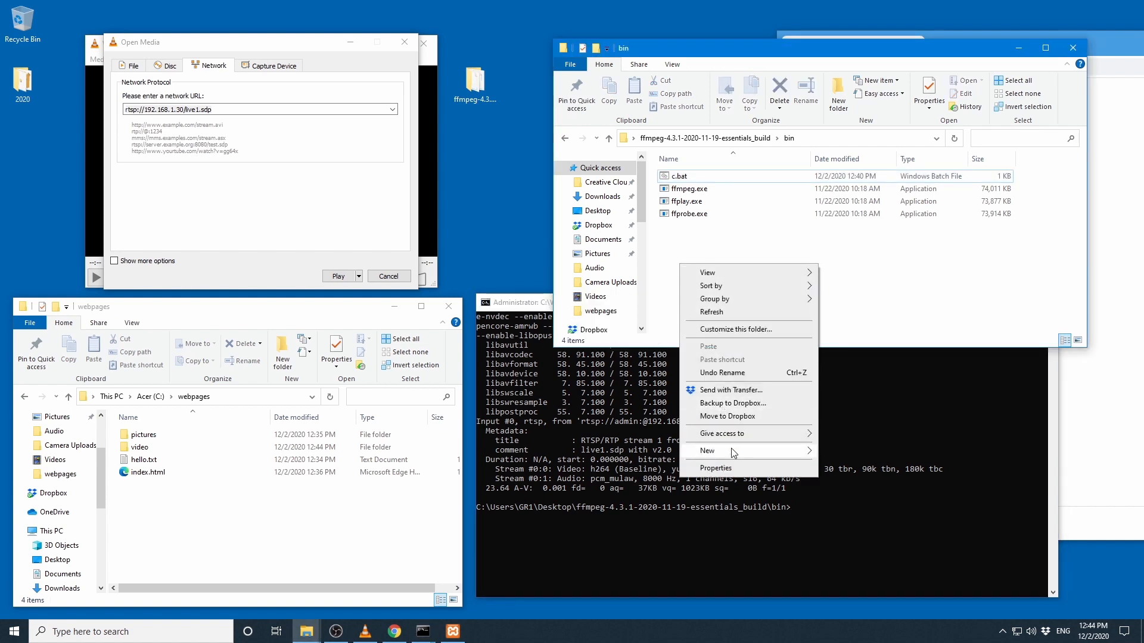
pyautogui.moveTo(732, 451)
pyautogui.click(873, 534)
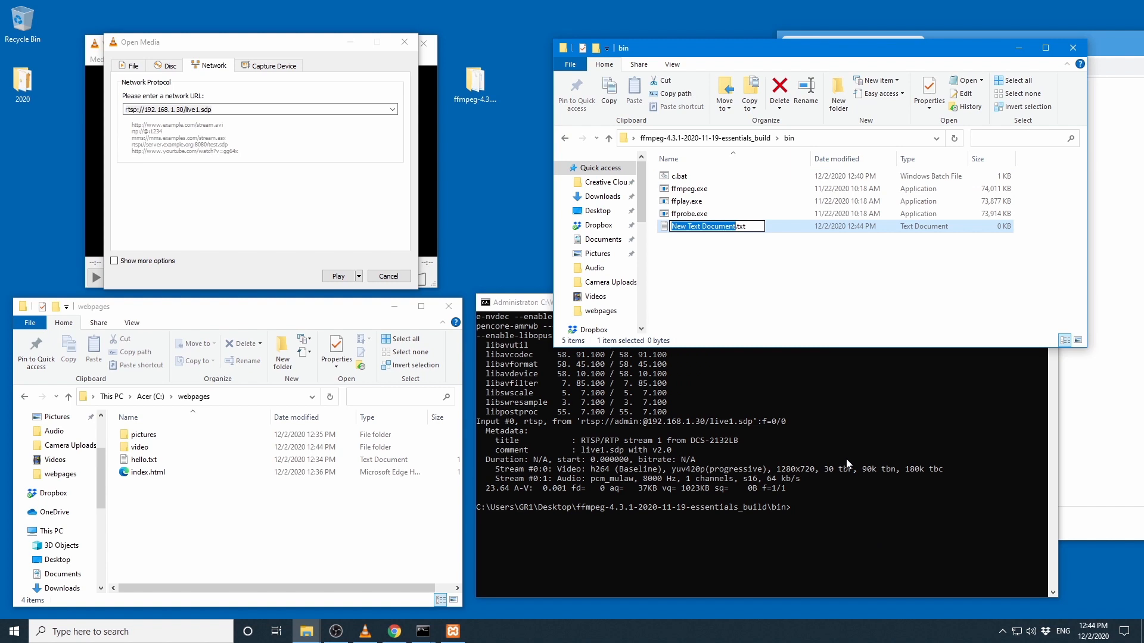
pyautogui.press('End')
pyautogui.press('BackSpace')
pyautogui.press('BackSpace')
pyautogui.press('BackSpace')
pyautogui.press('BackSpace')
pyautogui.press('BackSpace')
pyautogui.press('BackSpace')
pyautogui.press('BackSpace')
pyautogui.press('BackSpace')
pyautogui.press('BackSpace')
pyautogui.press('BackSpace')
pyautogui.press('BackSpace')
pyautogui.press('BackSpace')
pyautogui.press('BackSpace')
pyautogui.press('BackSpace')
pyautogui.press('BackSpace')
pyautogui.press('BackSpace')
pyautogui.press('BackSpace')
pyautogui.press('BackSpace')
pyautogui.press('BackSpace')
pyautogui.press('BackSpace')
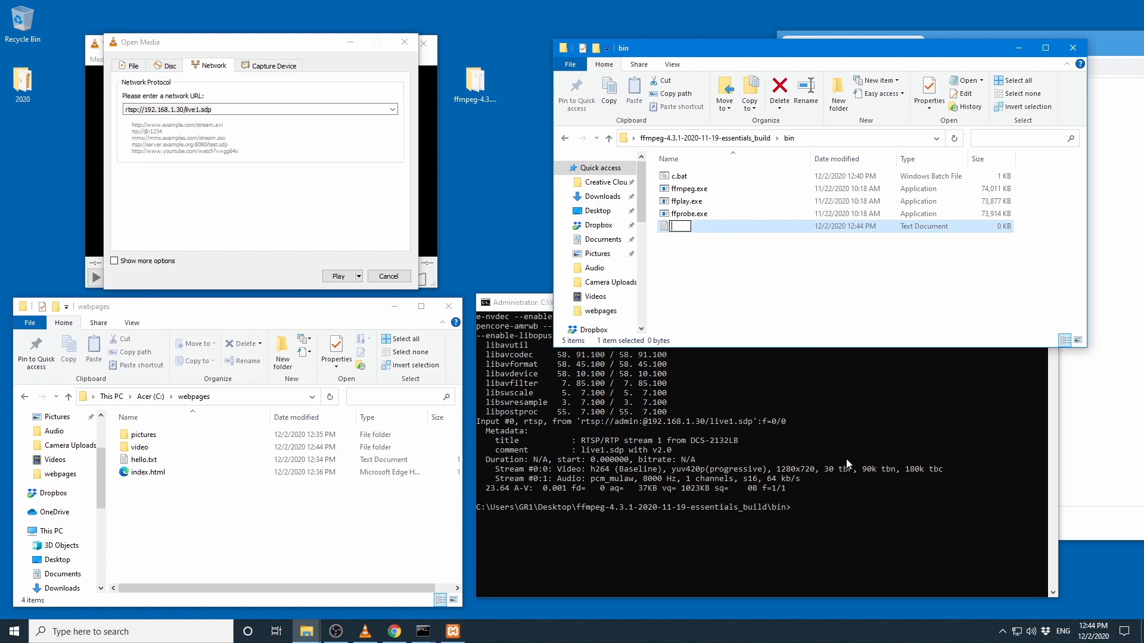
pyautogui.write('webcam.bat')
pyautogui.press('Return')
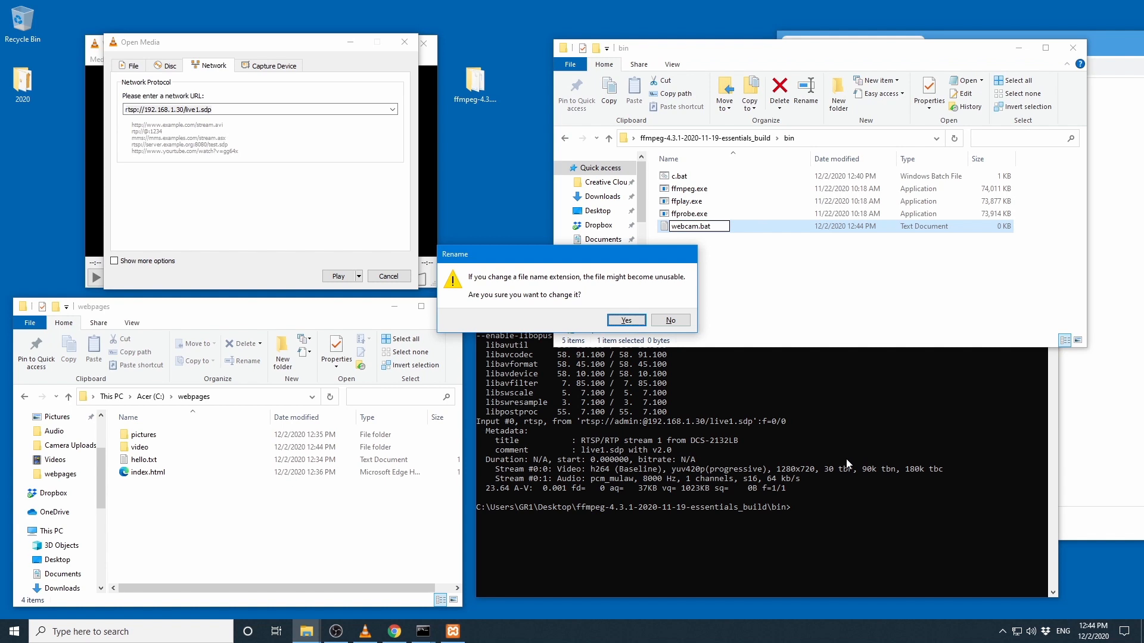
pyautogui.press('Return')
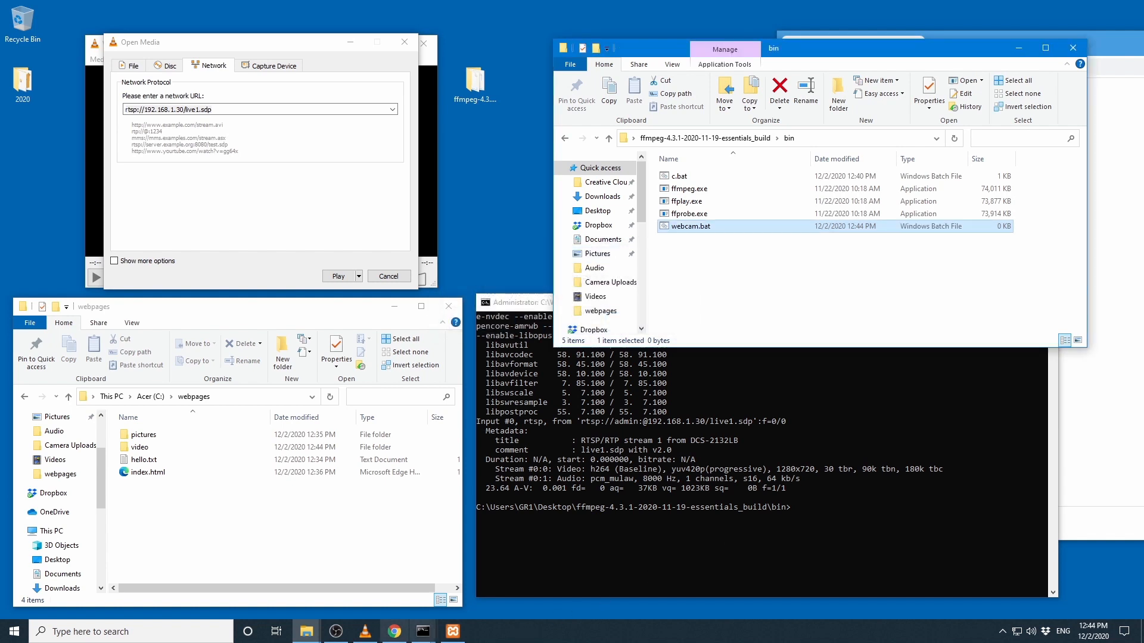
# Launch Notepad, open webcam.bat from the bin folder in it and save the blank file
pyautogui.rightClick(14, 631)
pyautogui.click(34, 574)
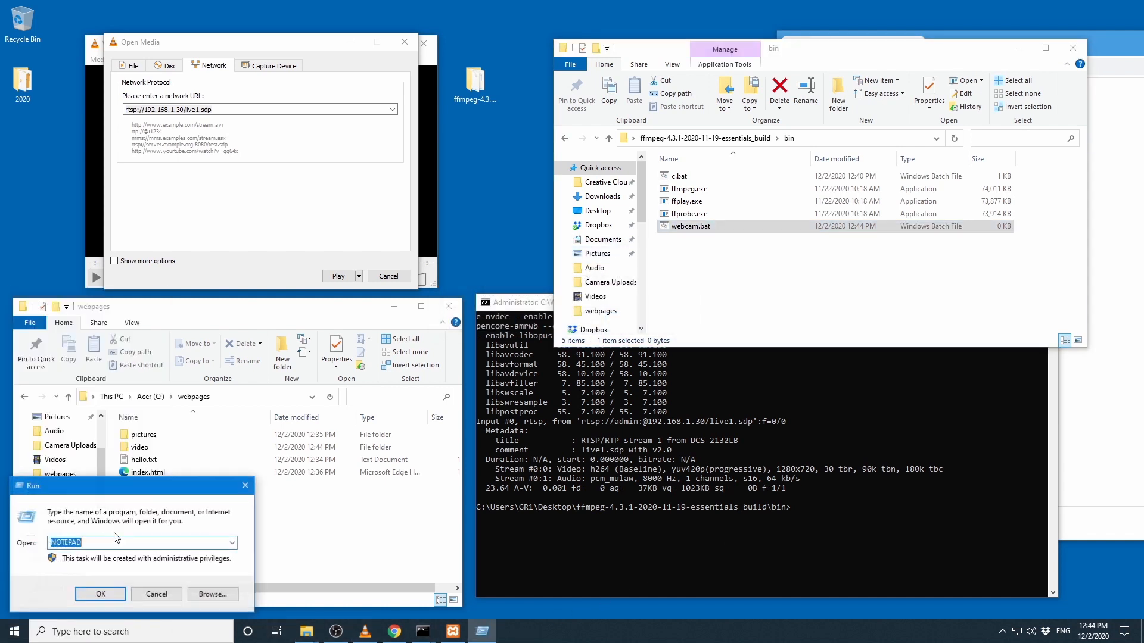
pyautogui.press('Return')
pyautogui.moveTo(707, 230); pyautogui.dragTo(749, 264)
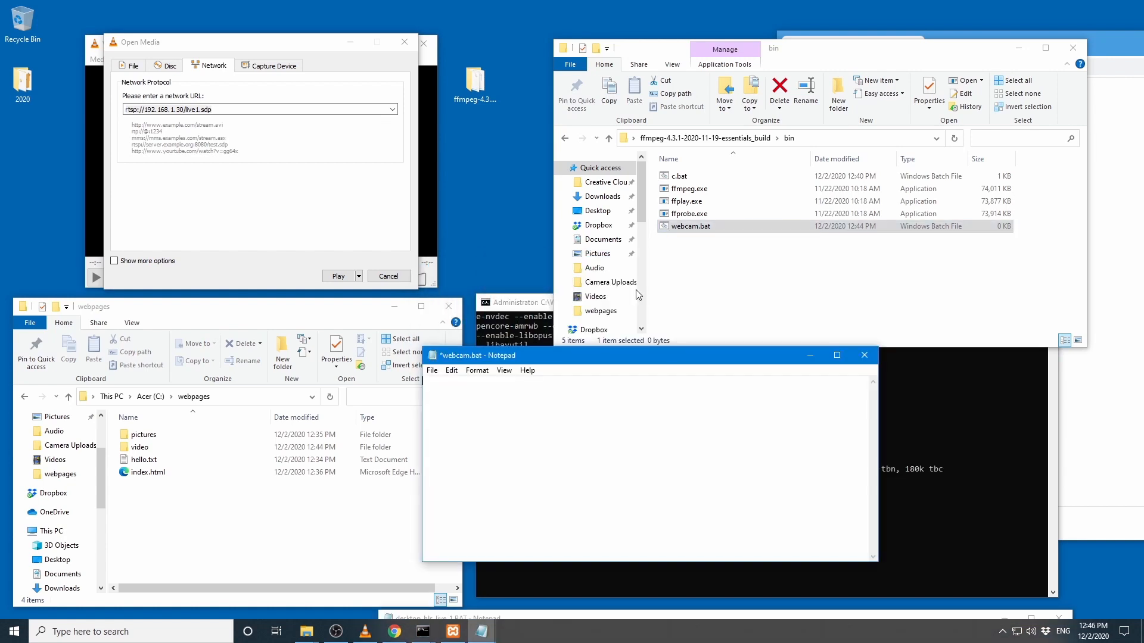
pyautogui.moveTo(529, 360); pyautogui.dragTo(524, 345)
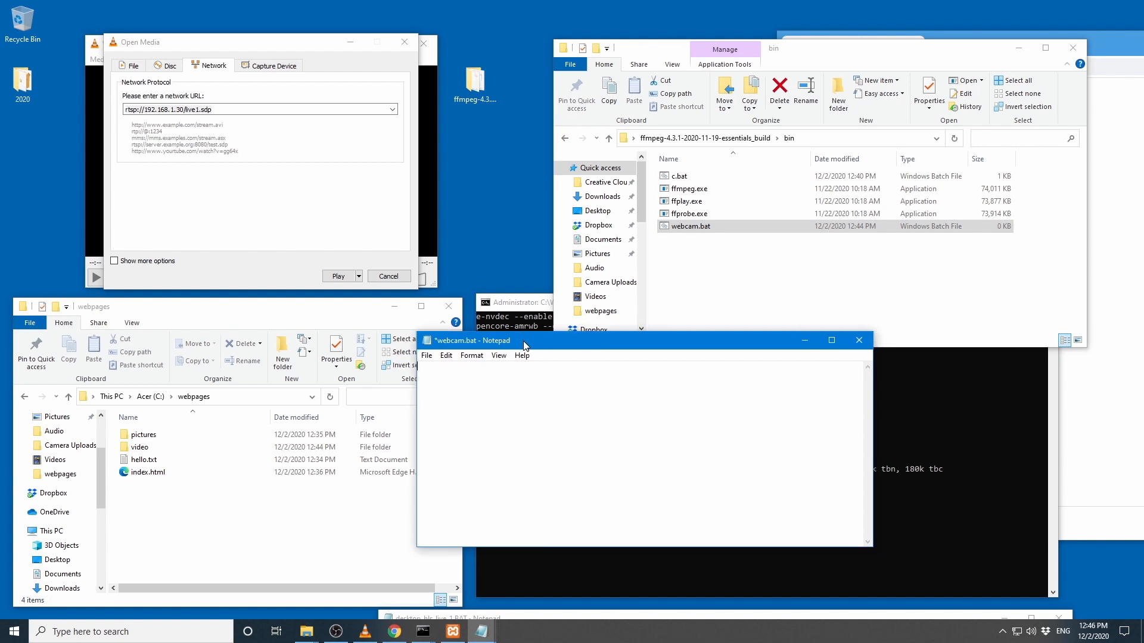
pyautogui.click(426, 355)
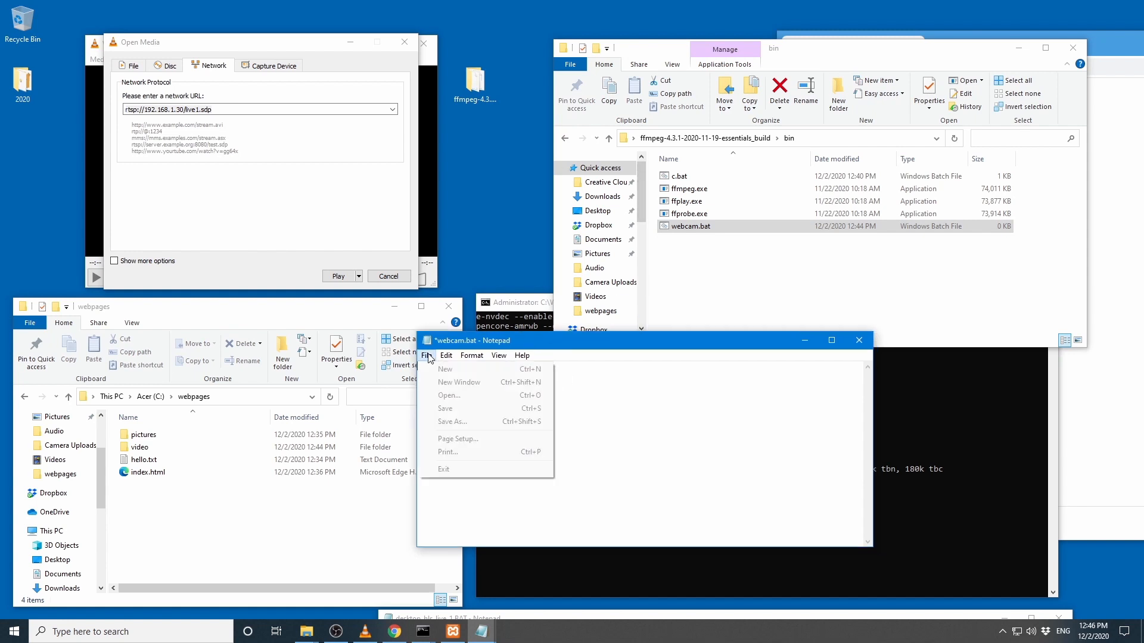
pyautogui.click(453, 408)
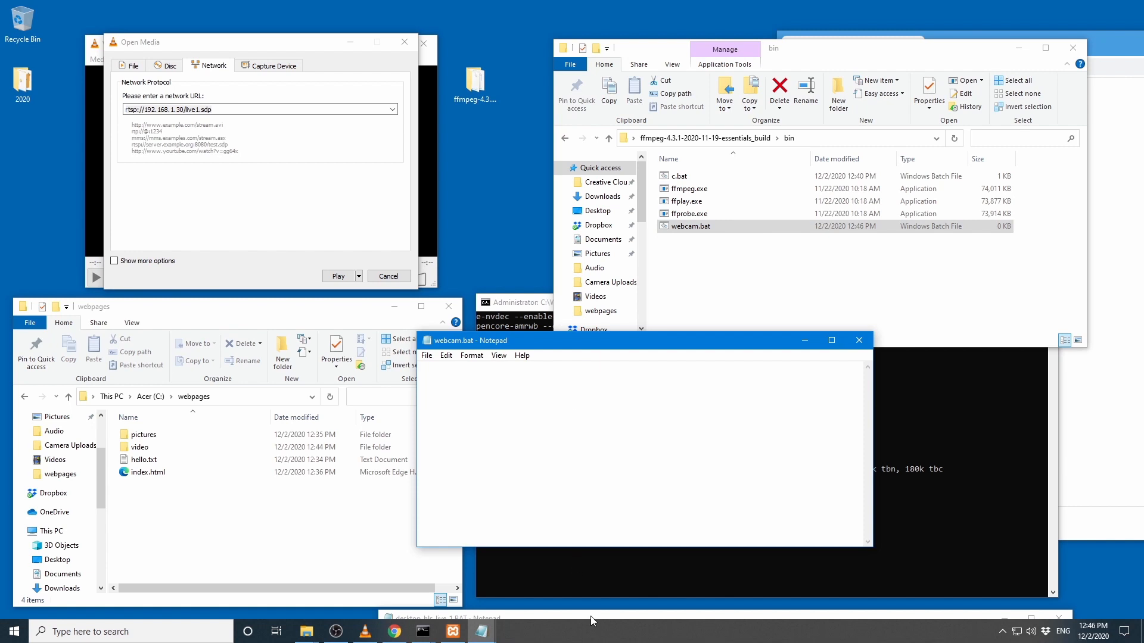
# Copy the whole ffmpeg HLS command from desktop_hls_live_1.BAT into webcam.bat and minimize the source file
pyautogui.moveTo(590, 616); pyautogui.dragTo(462, 448)
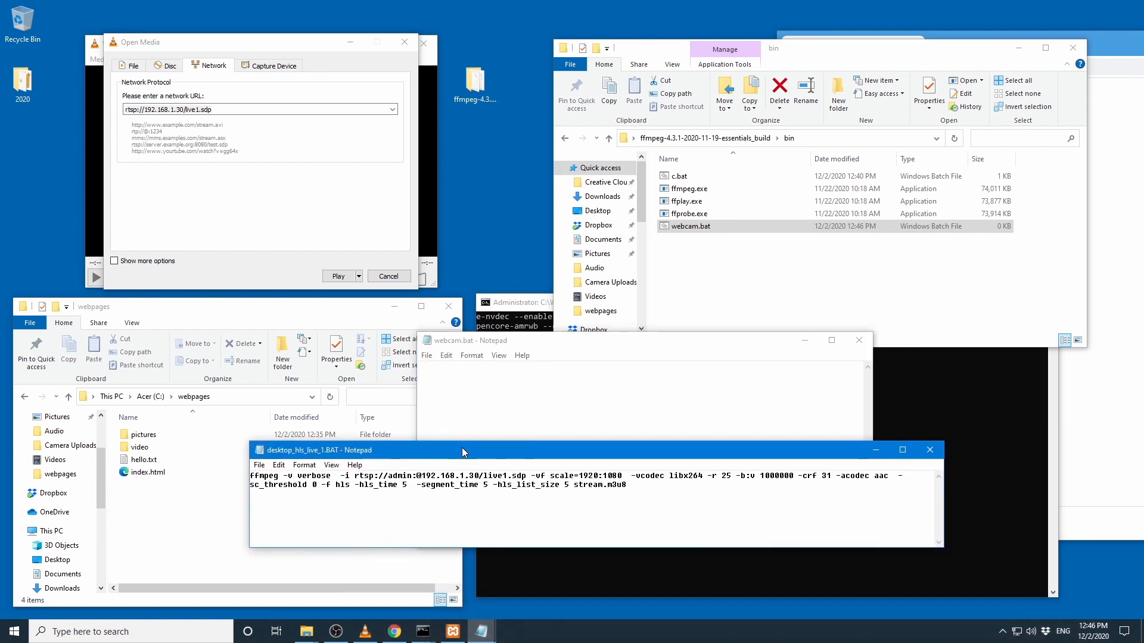
pyautogui.moveTo(629, 485); pyautogui.dragTo(251, 473)
pyautogui.hotkey('ctrl', 'c')
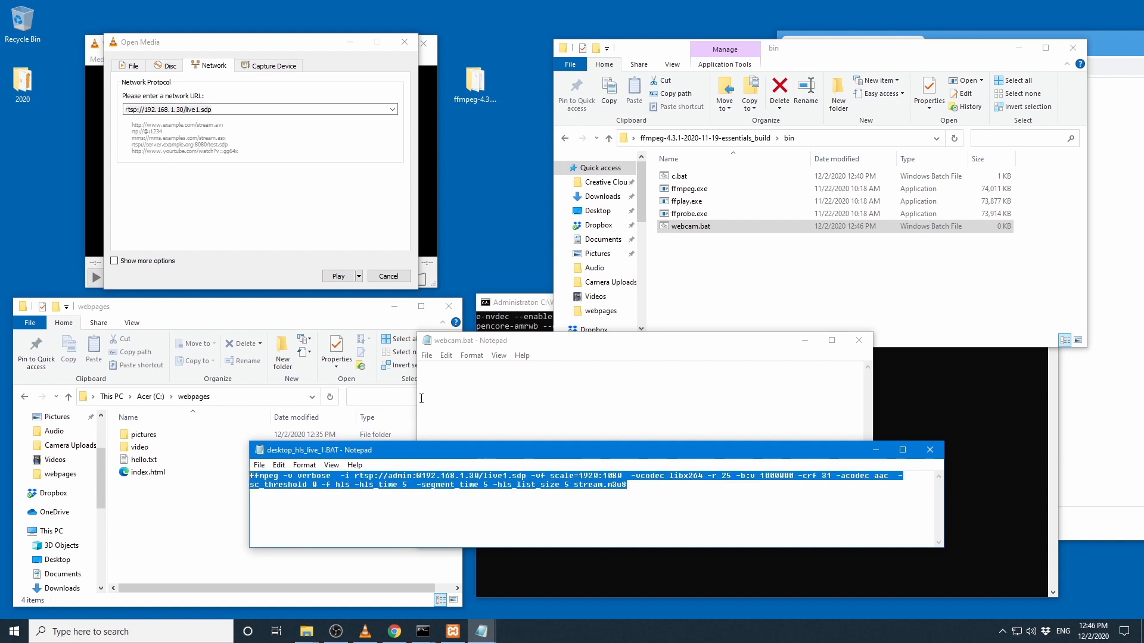
pyautogui.click(474, 394)
pyautogui.hotkey('ctrl', 'v')
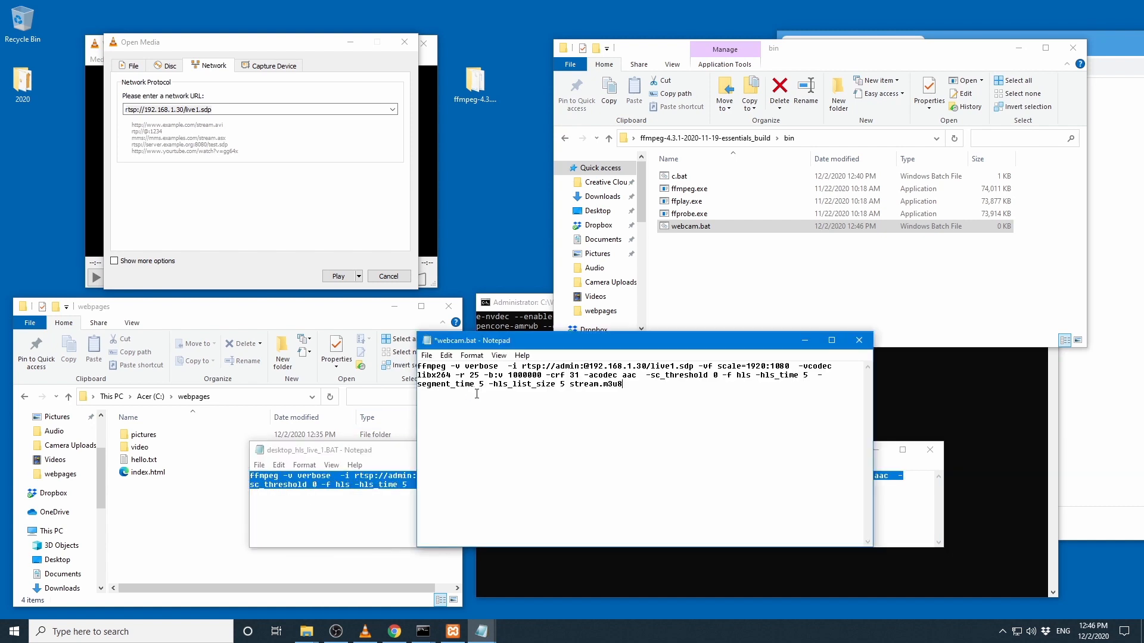
pyautogui.click(305, 492)
pyautogui.click(876, 450)
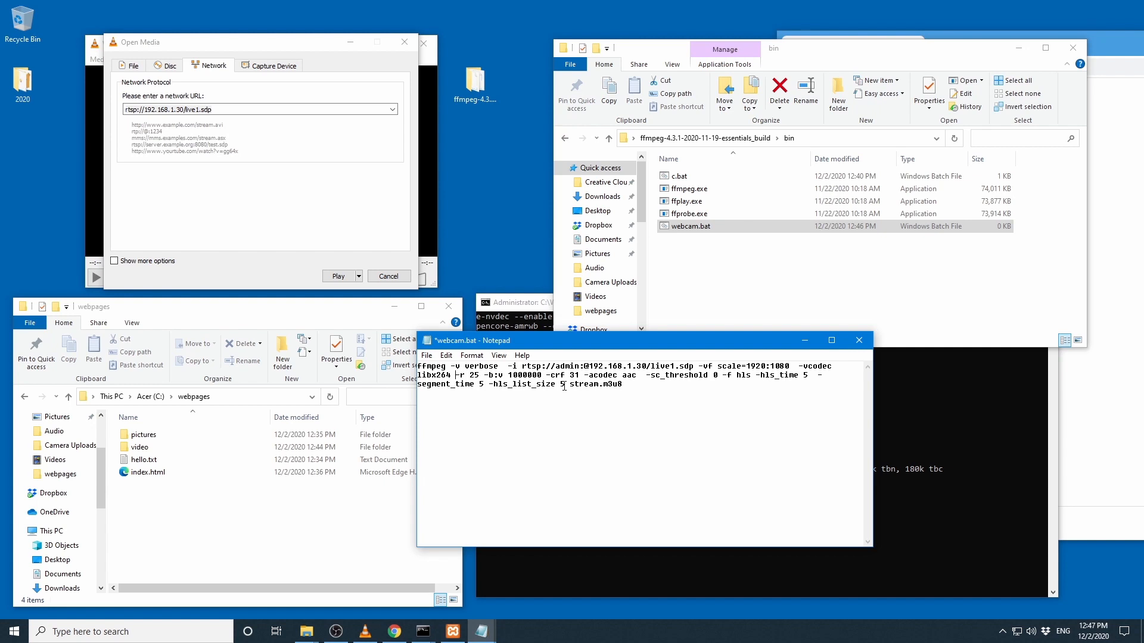
# Insert the path C:\webpages\video\ before stream.m3u8 in webcam.bat, copying it from the video folder's address, and save the file
pyautogui.click(573, 405)
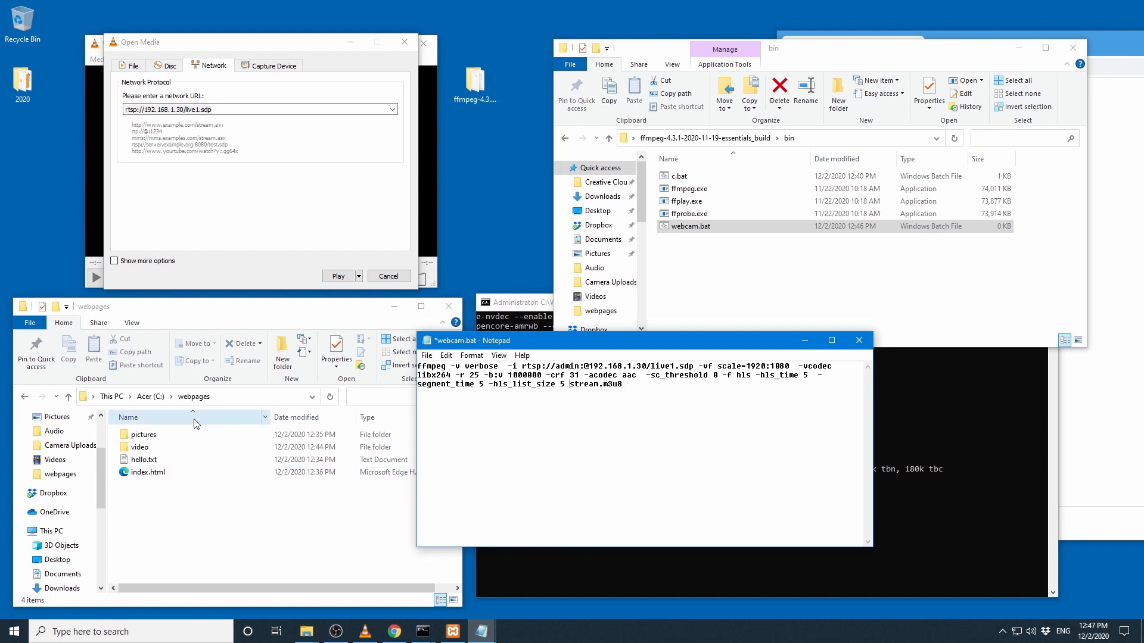
pyautogui.doubleClick(141, 447)
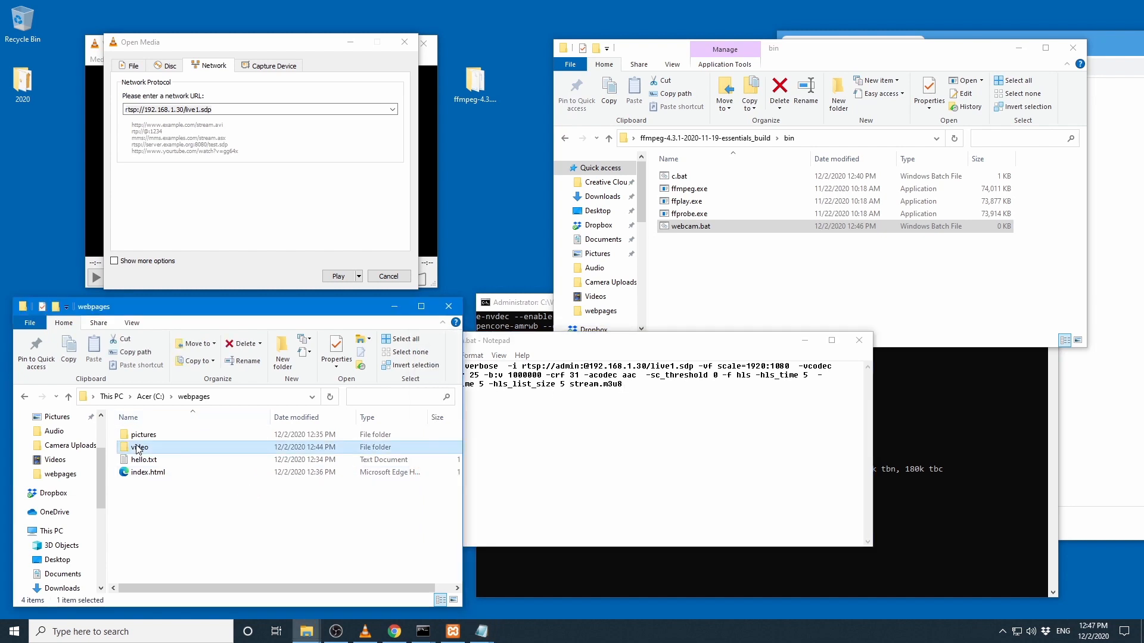
pyautogui.click(251, 398)
pyautogui.hotkey('ctrl', 'c')
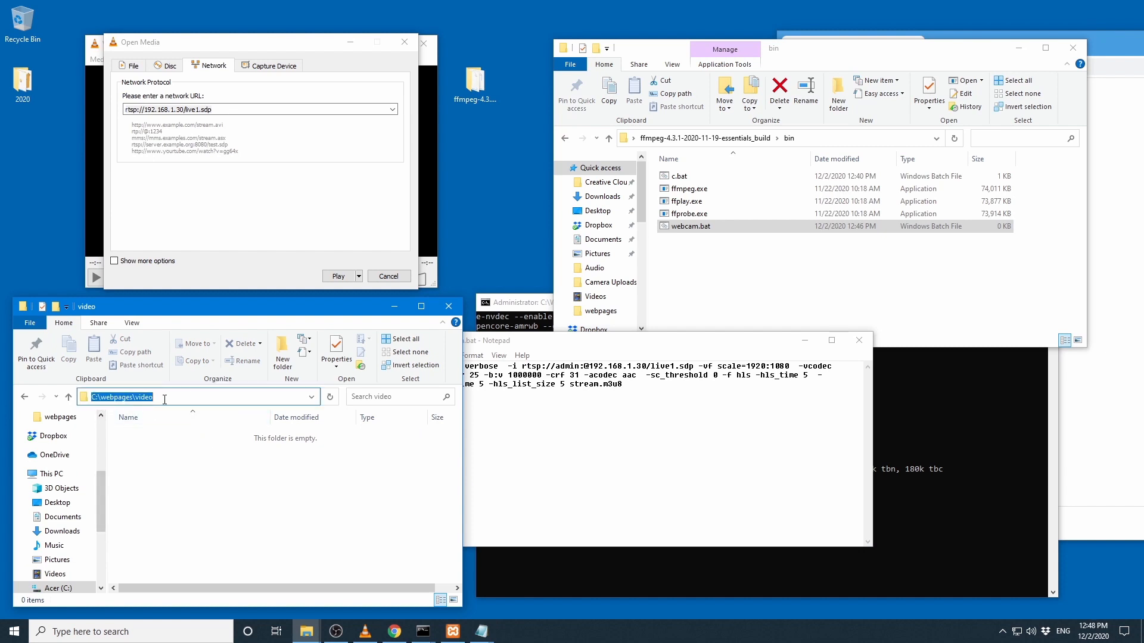
pyautogui.click(570, 385)
pyautogui.hotkey('ctrl', 'v')
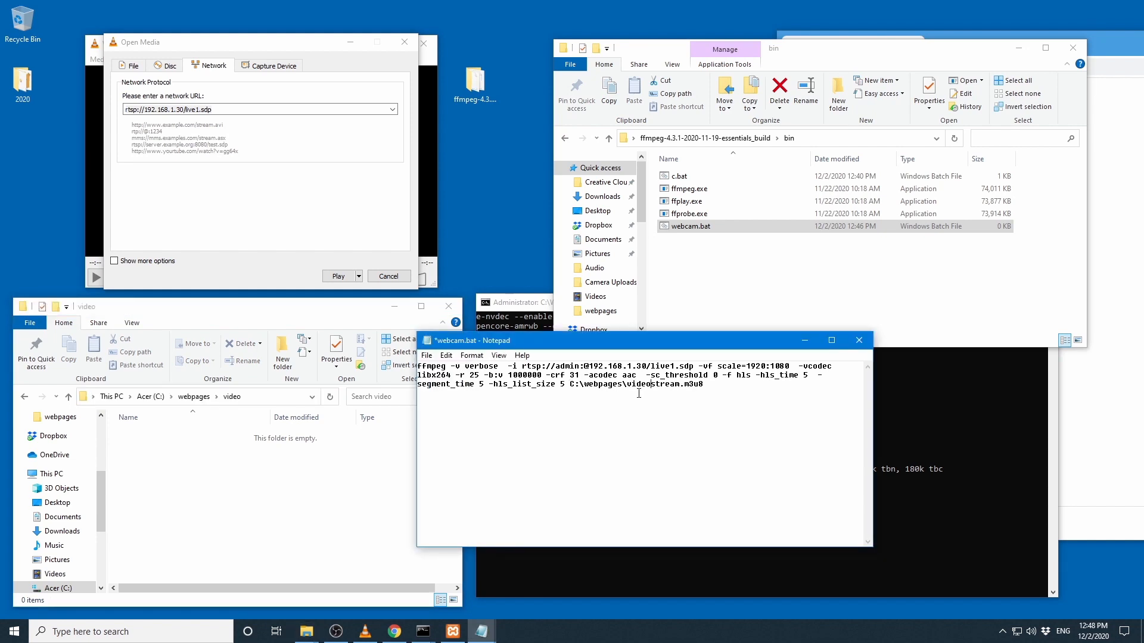
pyautogui.write('\\')
pyautogui.click(643, 384)
pyautogui.click(427, 356)
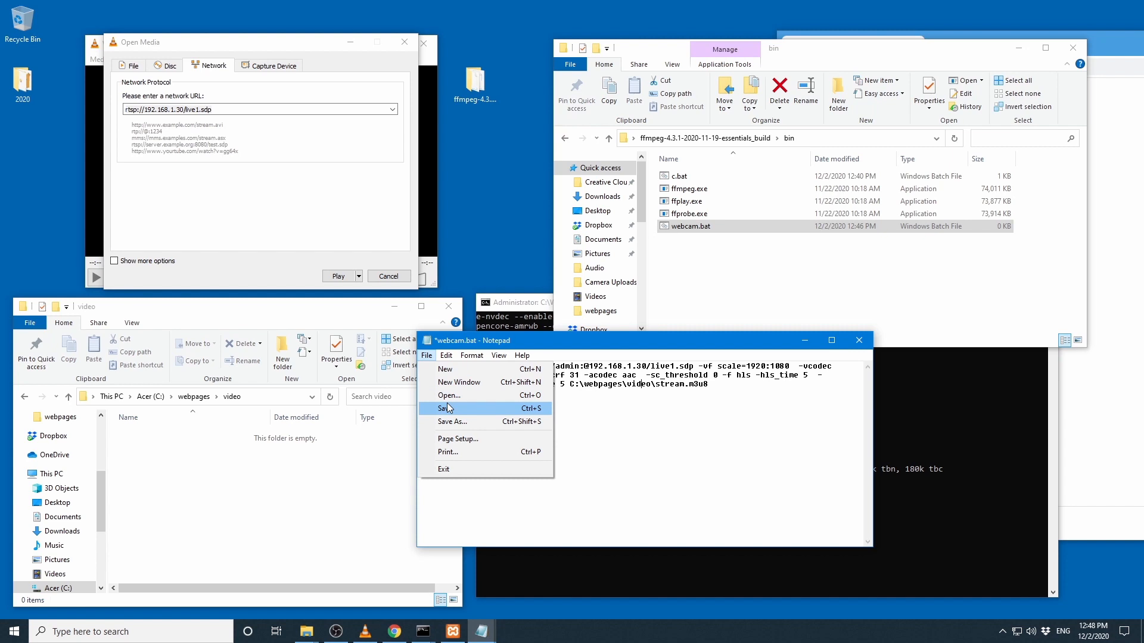
pyautogui.click(448, 408)
# Run webcam.bat in the command prompt, keeping the batch file and the video folder in view beside it
pyautogui.click(700, 560)
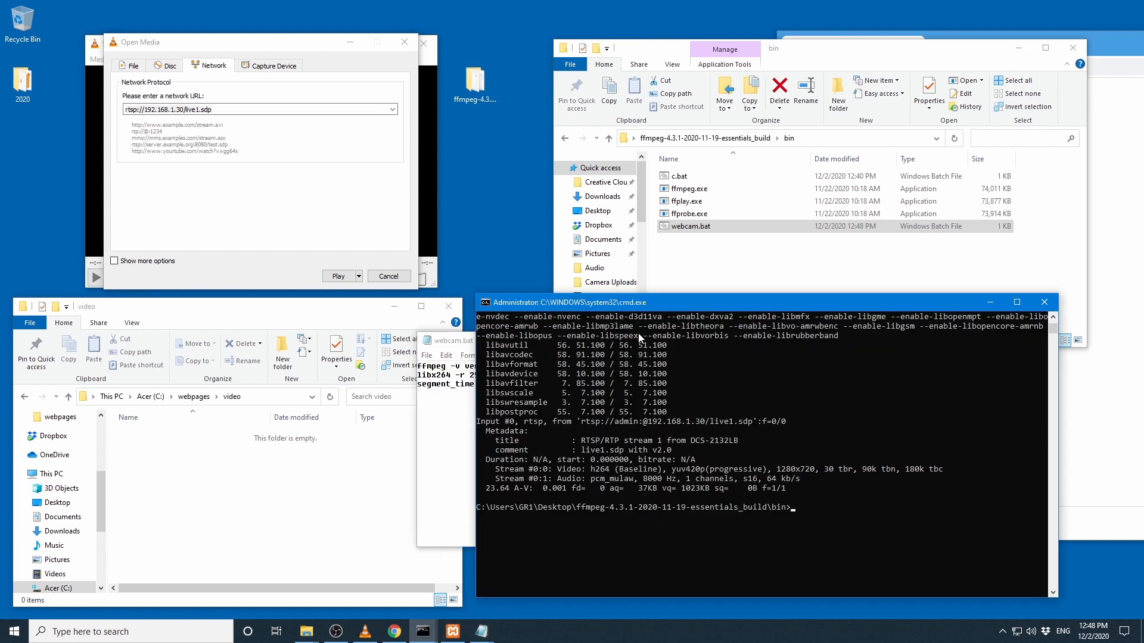
pyautogui.moveTo(453, 344); pyautogui.dragTo(800, 270)
pyautogui.moveTo(631, 301); pyautogui.dragTo(548, 346)
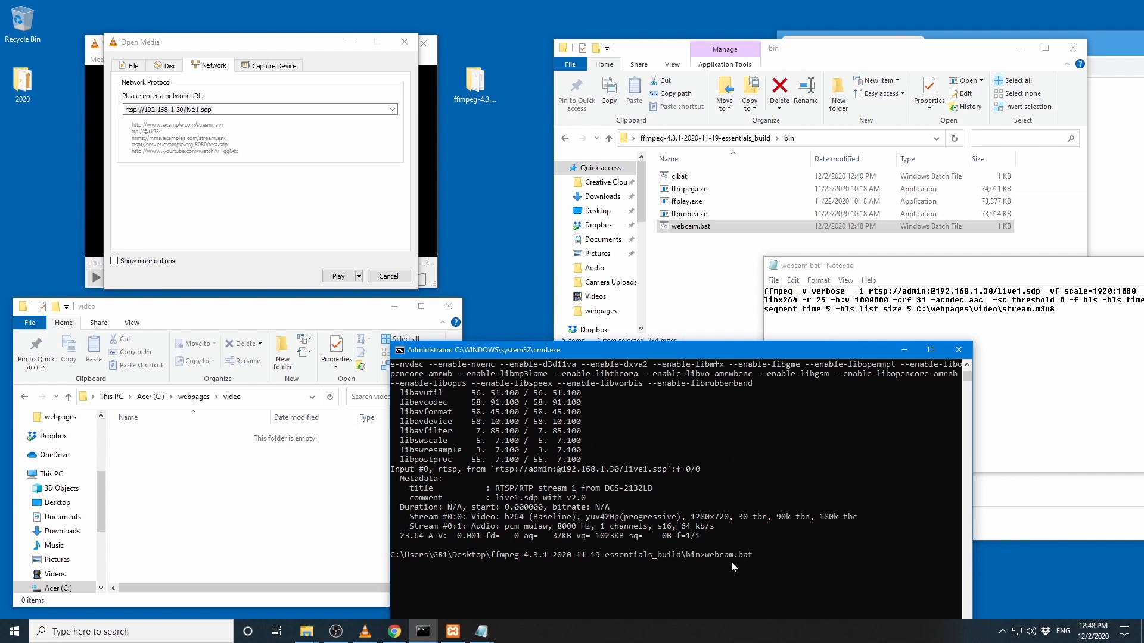
pyautogui.write('webcam.bat')
pyautogui.press('Return')
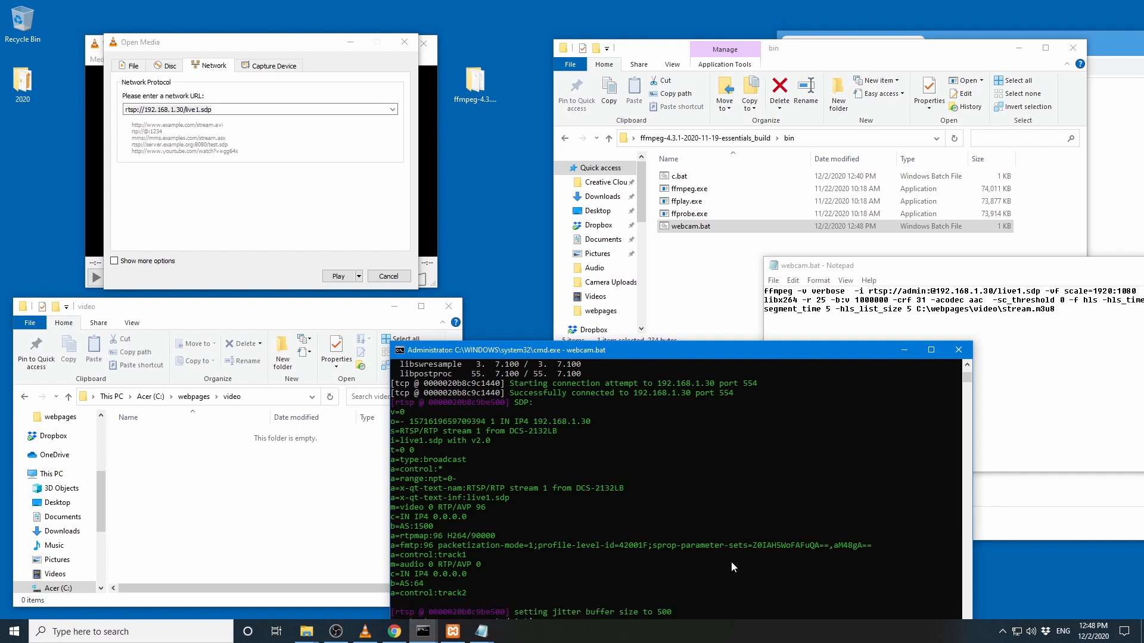
pyautogui.moveTo(658, 355); pyautogui.dragTo(680, 267)
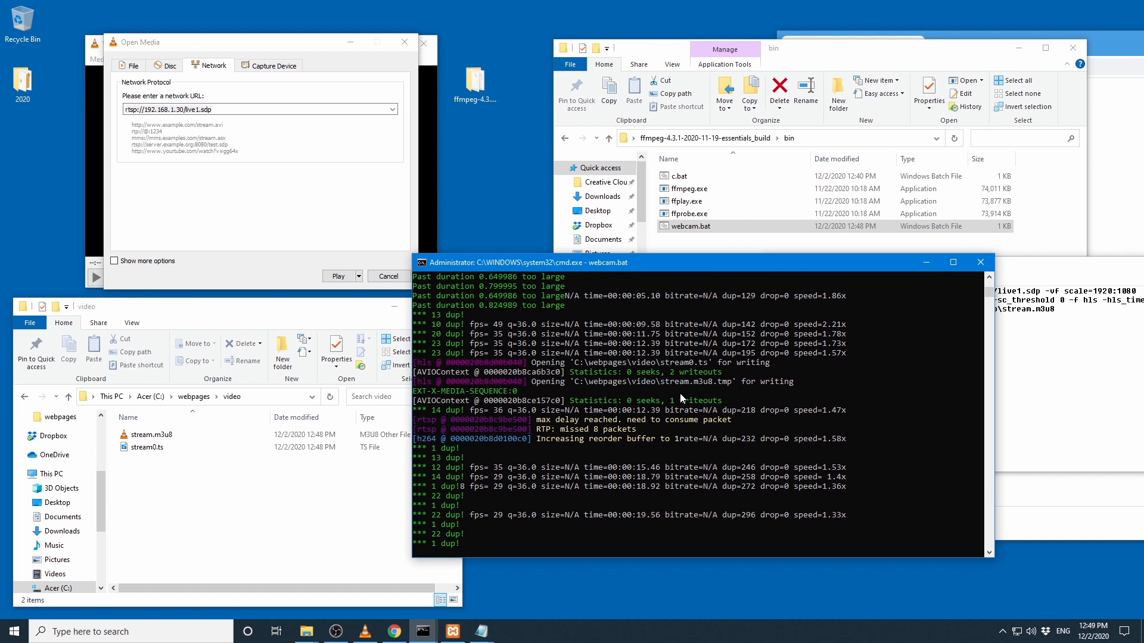
pyautogui.moveTo(620, 266); pyautogui.dragTo(683, 283)
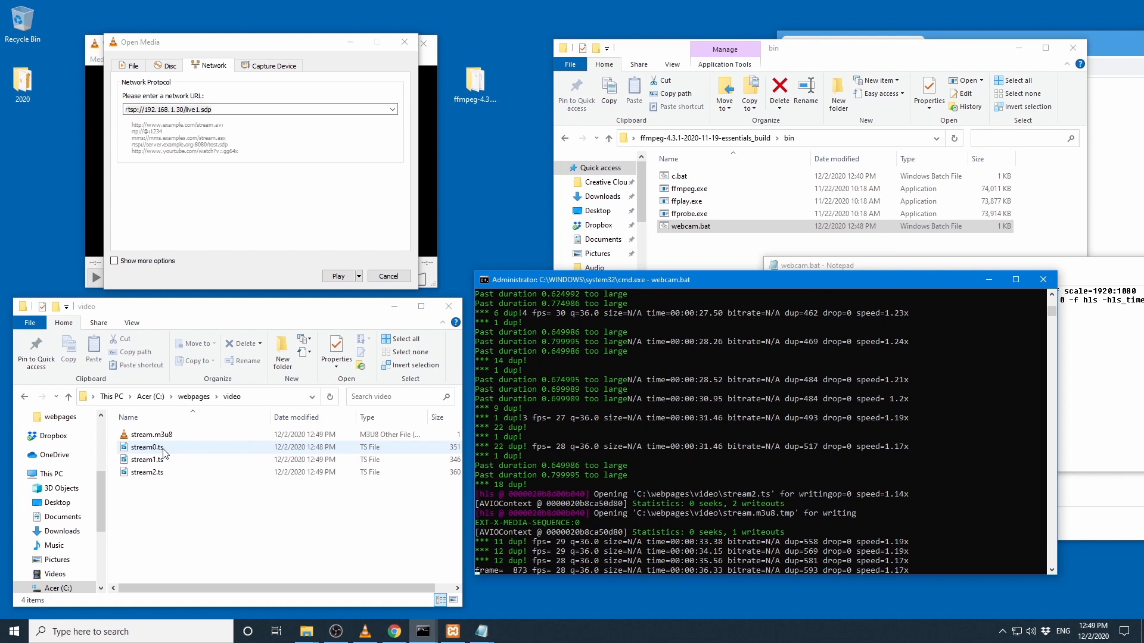
# Play the segment stream1.ts from the video folder in VLC, shrink the player window and close the player
pyautogui.click(187, 596)
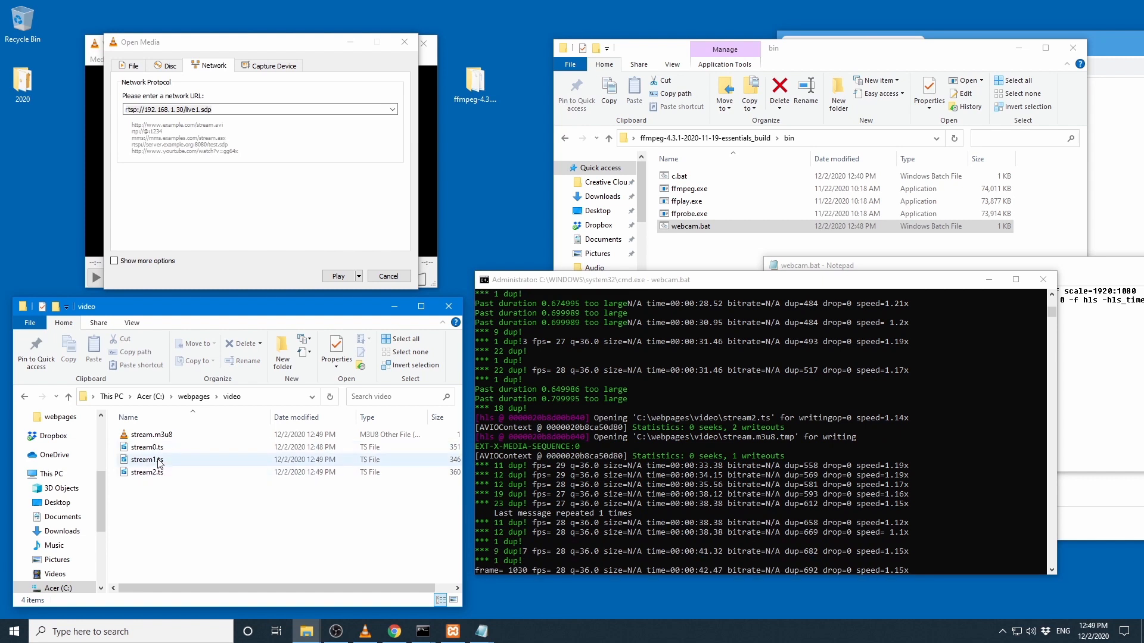
pyautogui.moveTo(159, 464)
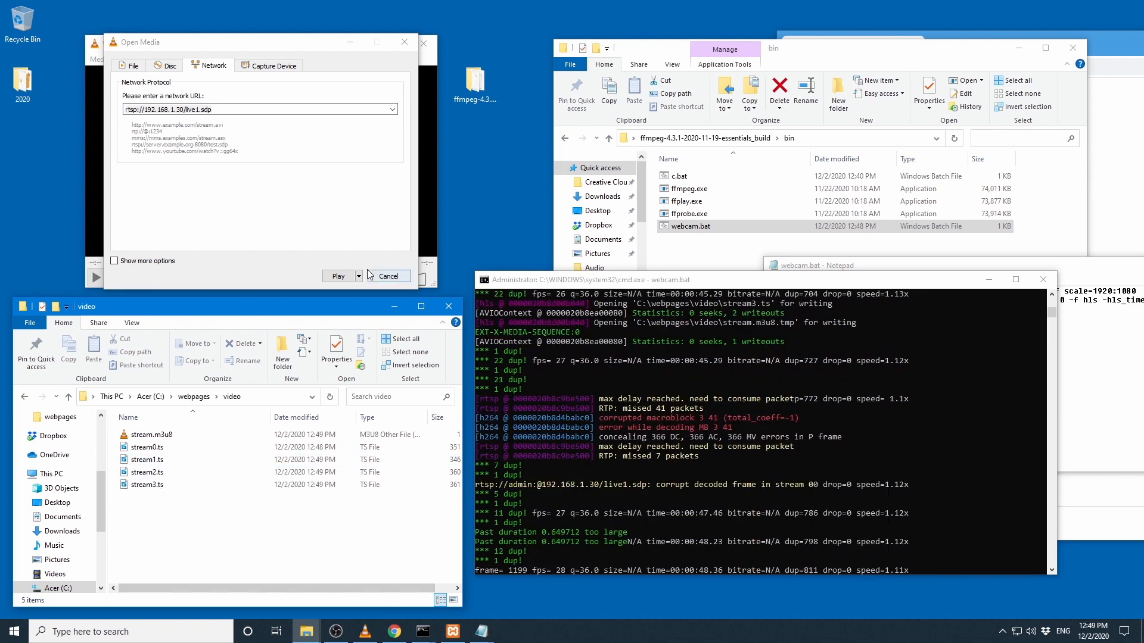
pyautogui.press('Return')
pyautogui.doubleClick(154, 460)
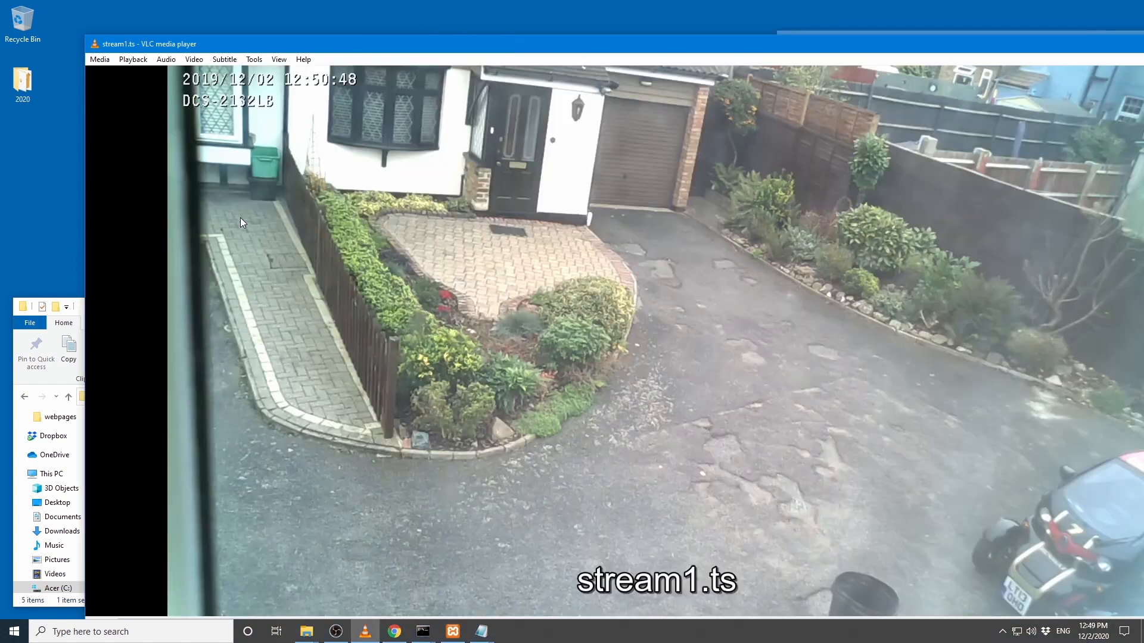
pyautogui.moveTo(83, 37); pyautogui.dragTo(548, 320)
pyautogui.moveTo(623, 325); pyautogui.dragTo(111, 33)
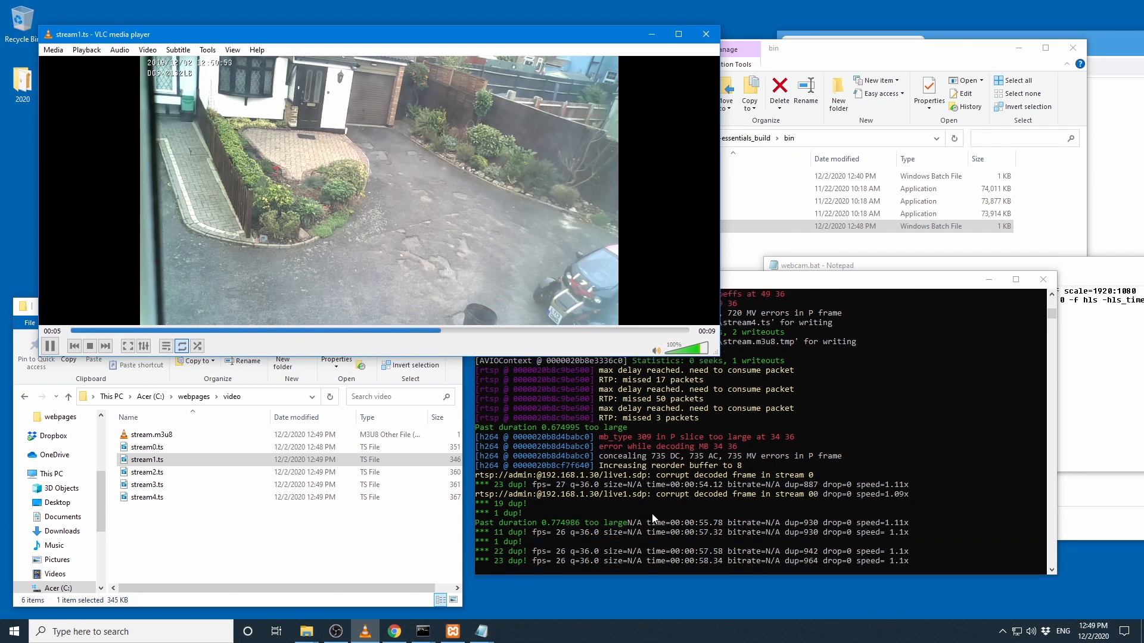
pyautogui.moveTo(719, 355); pyautogui.dragTo(442, 285)
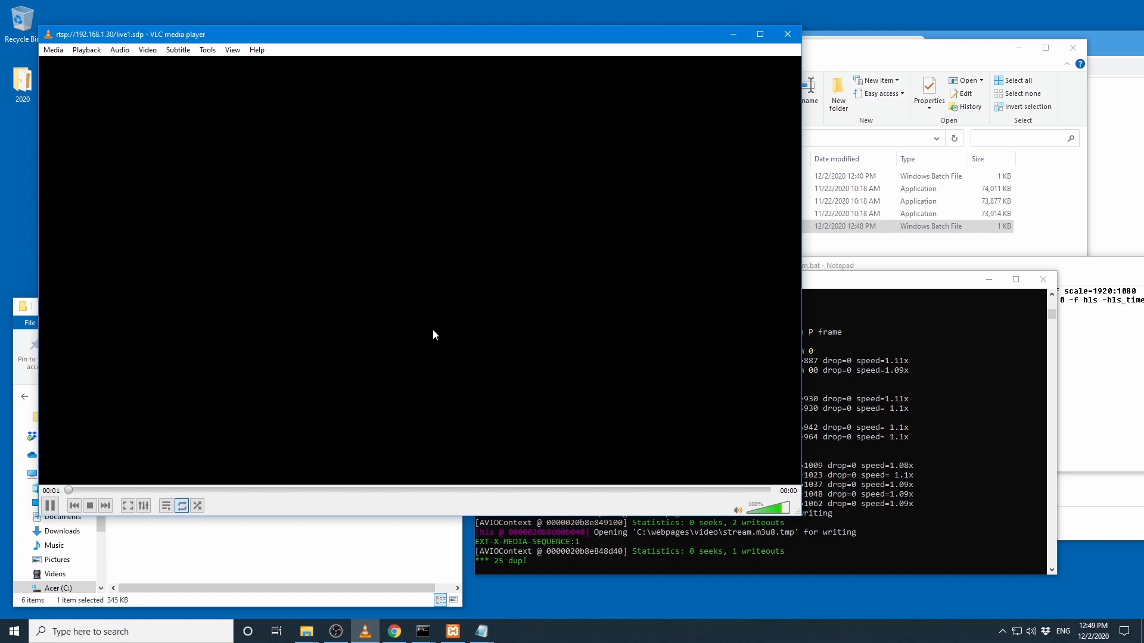
pyautogui.click(787, 34)
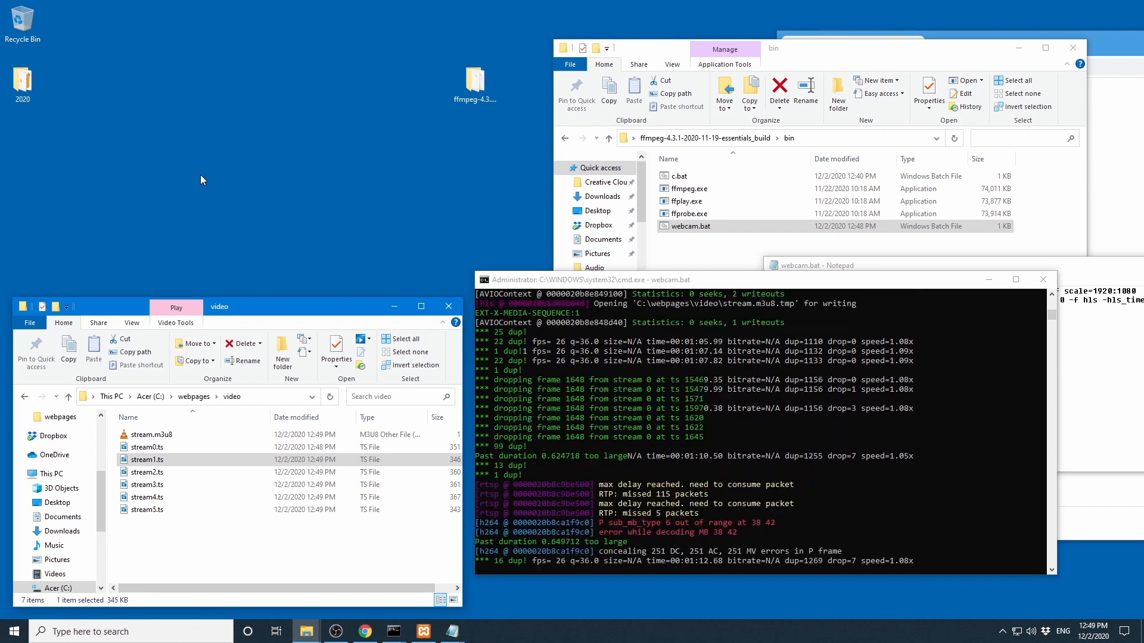
# Compare webcam.bat with the running conversion, stop it by closing the command prompt, and close the webcam.bat Notepad window
pyautogui.moveTo(608, 280); pyautogui.dragTo(280, 63)
pyautogui.moveTo(913, 267); pyautogui.dragTo(560, 385)
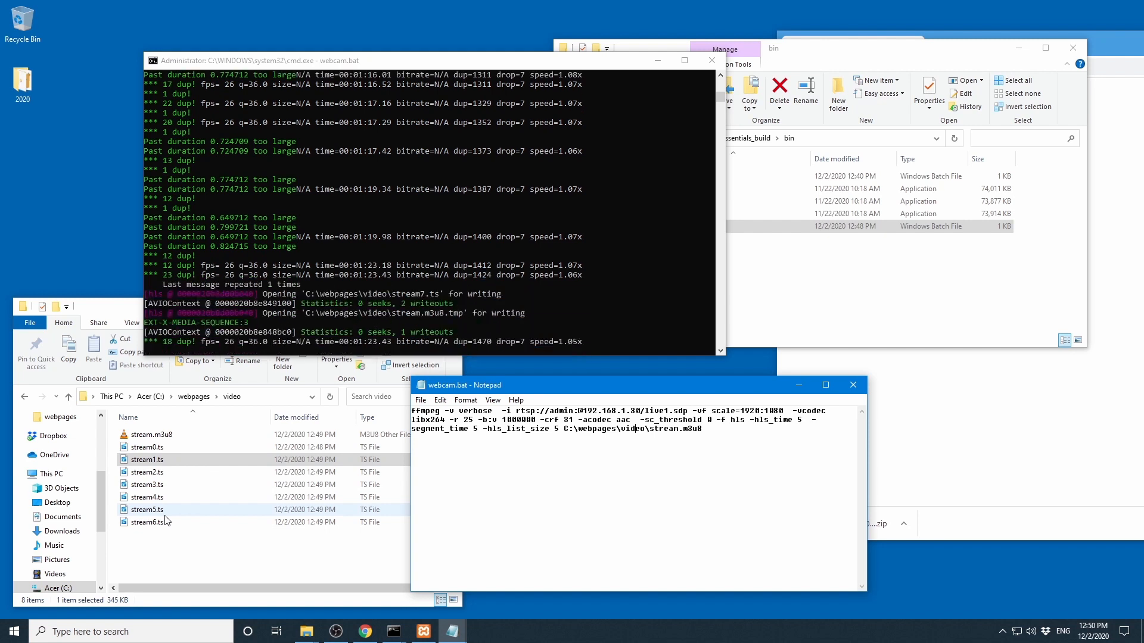
pyautogui.click(711, 61)
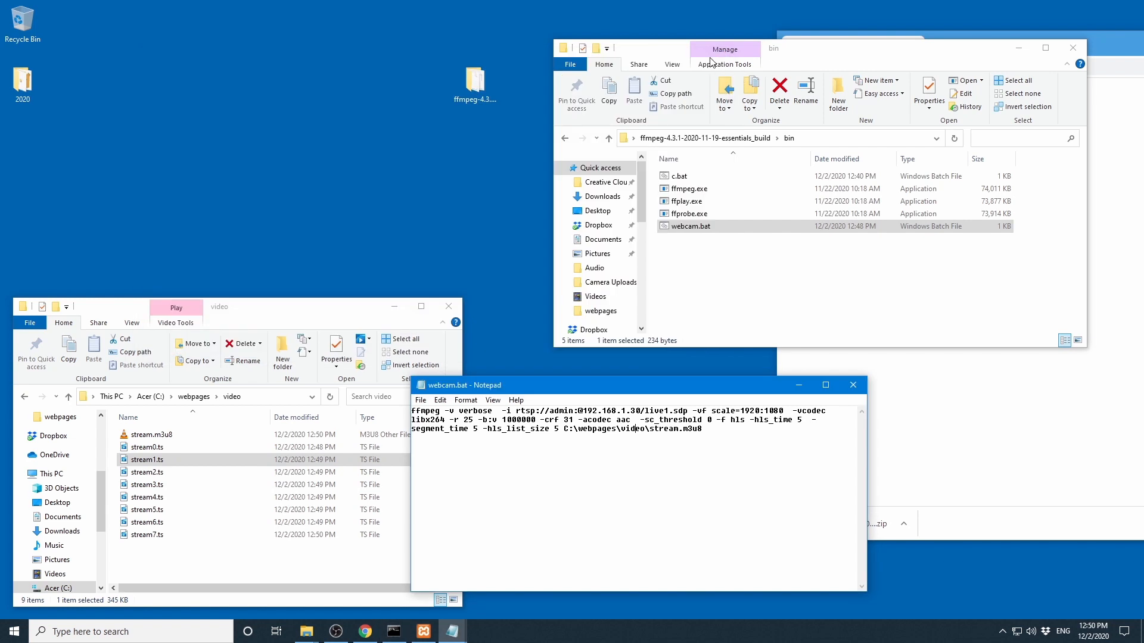
pyautogui.click(853, 388)
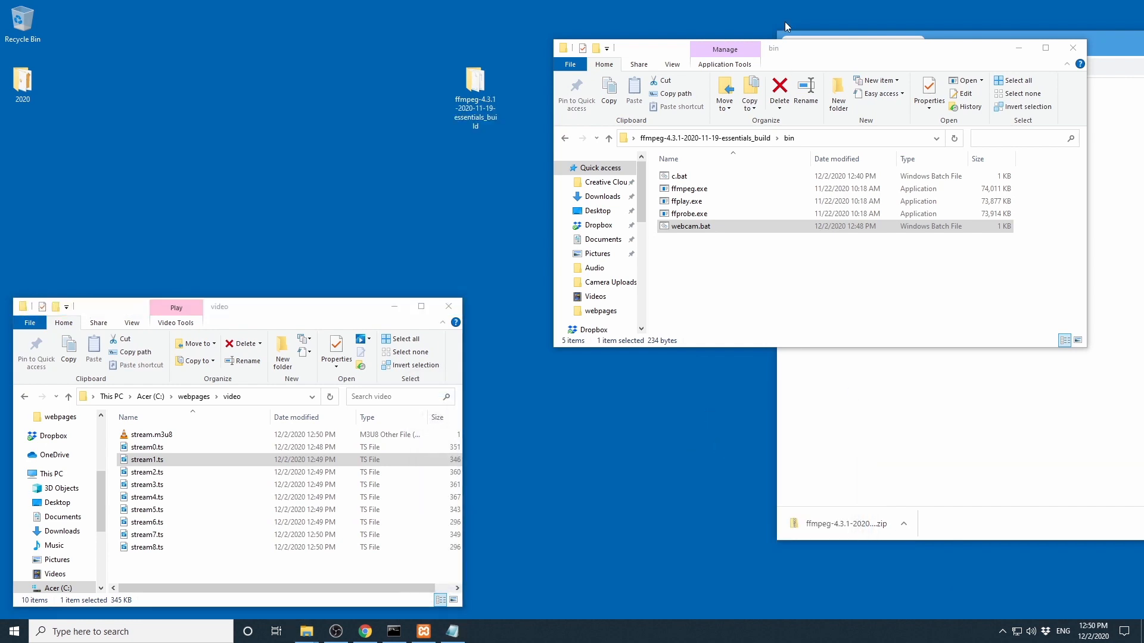
# Bring Chrome out from behind the bin folder window and browse to 192.168.1.80/video/
pyautogui.moveTo(823, 51); pyautogui.dragTo(380, 20)
pyautogui.moveTo(998, 42); pyautogui.dragTo(777, 77)
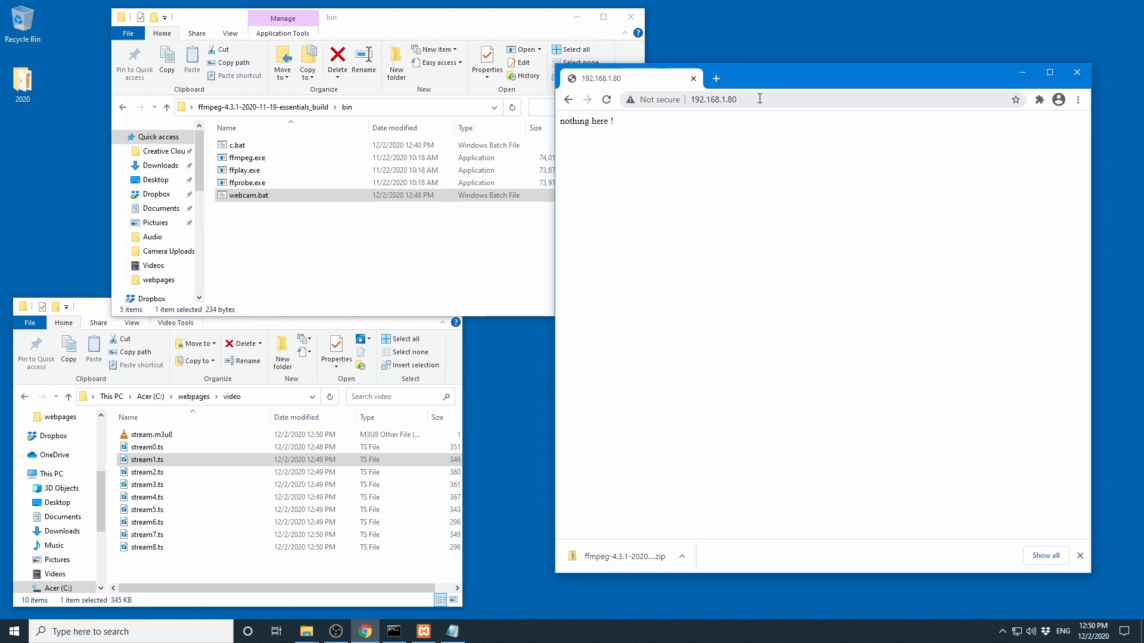
pyautogui.click(796, 99)
pyautogui.write('/')
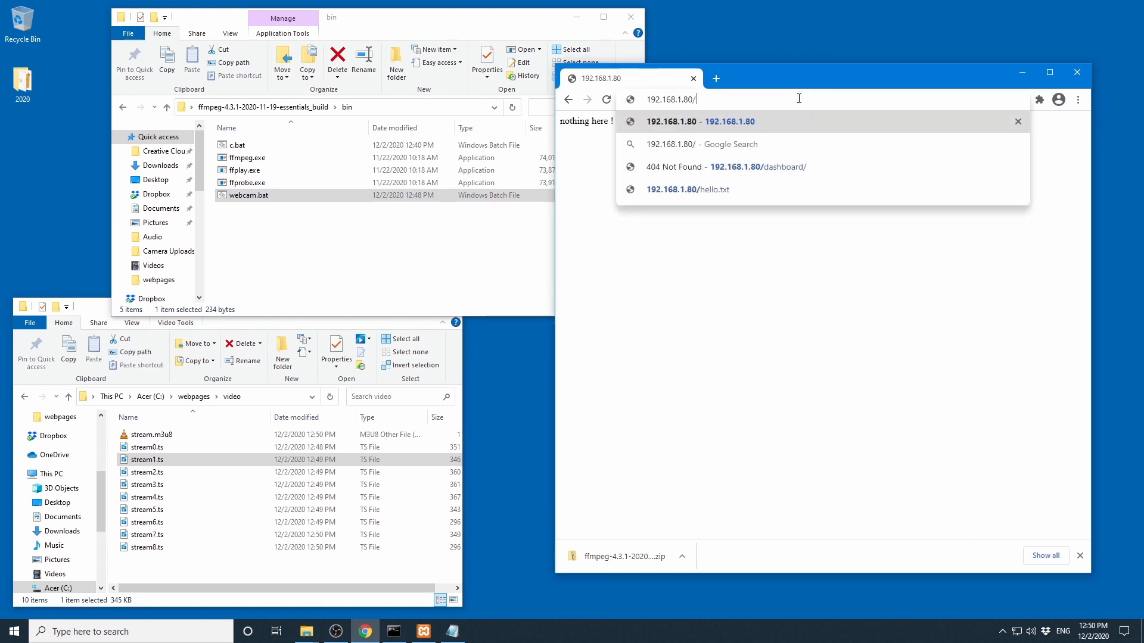
pyautogui.write('video/')
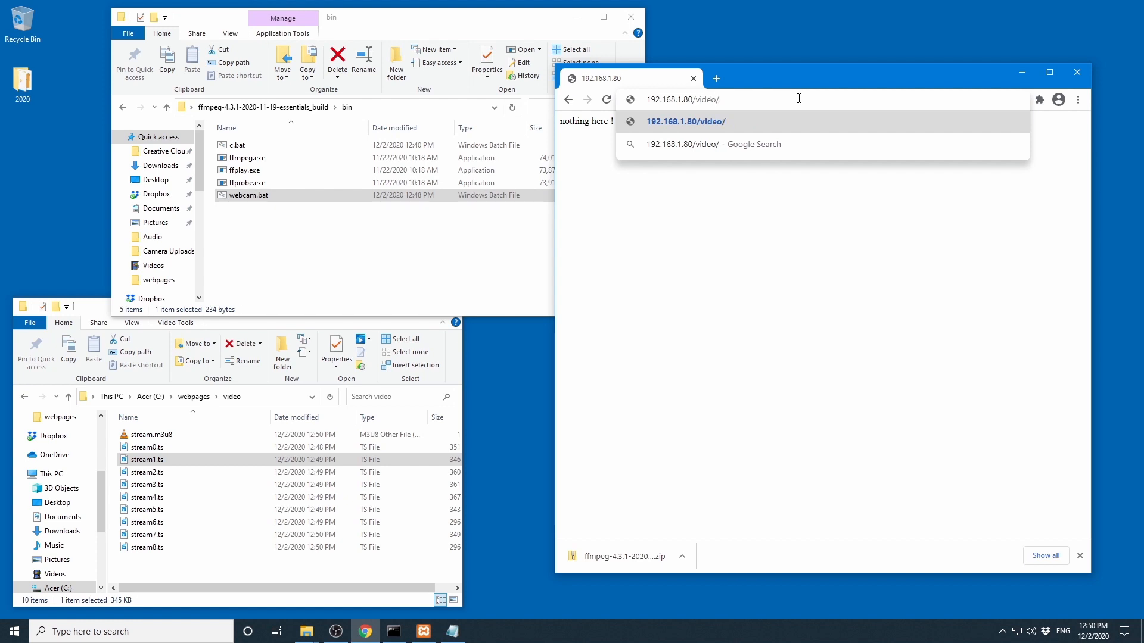
pyautogui.press('Return')
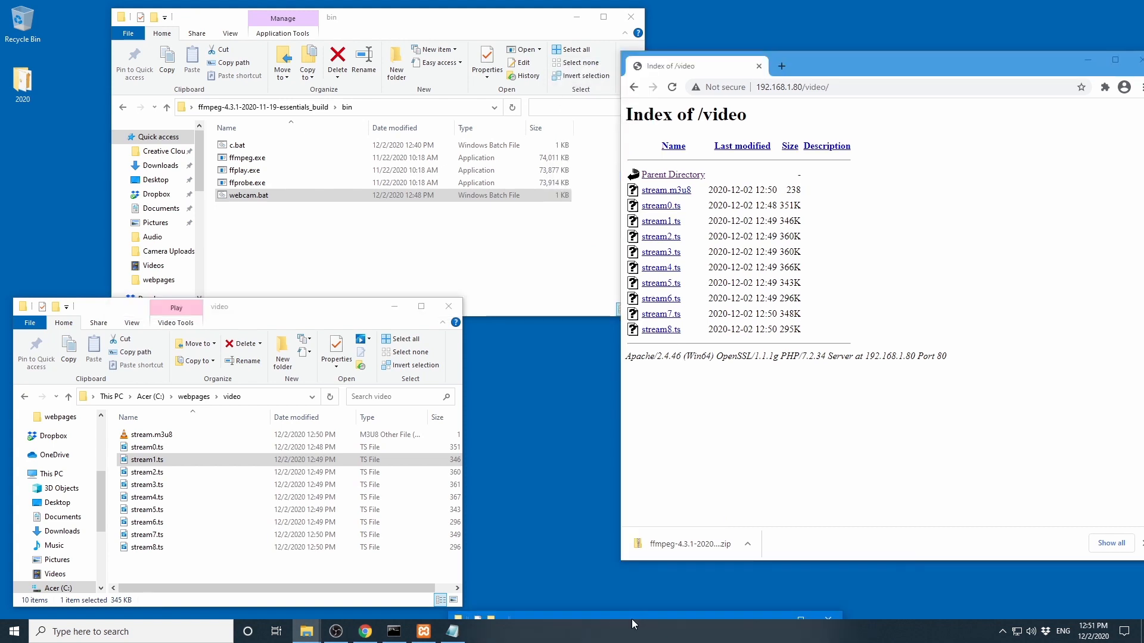
# Copy video.htm from the cam share folder into C:\webpages\video and minimize the cam window
pyautogui.moveTo(631, 620); pyautogui.dragTo(669, 254)
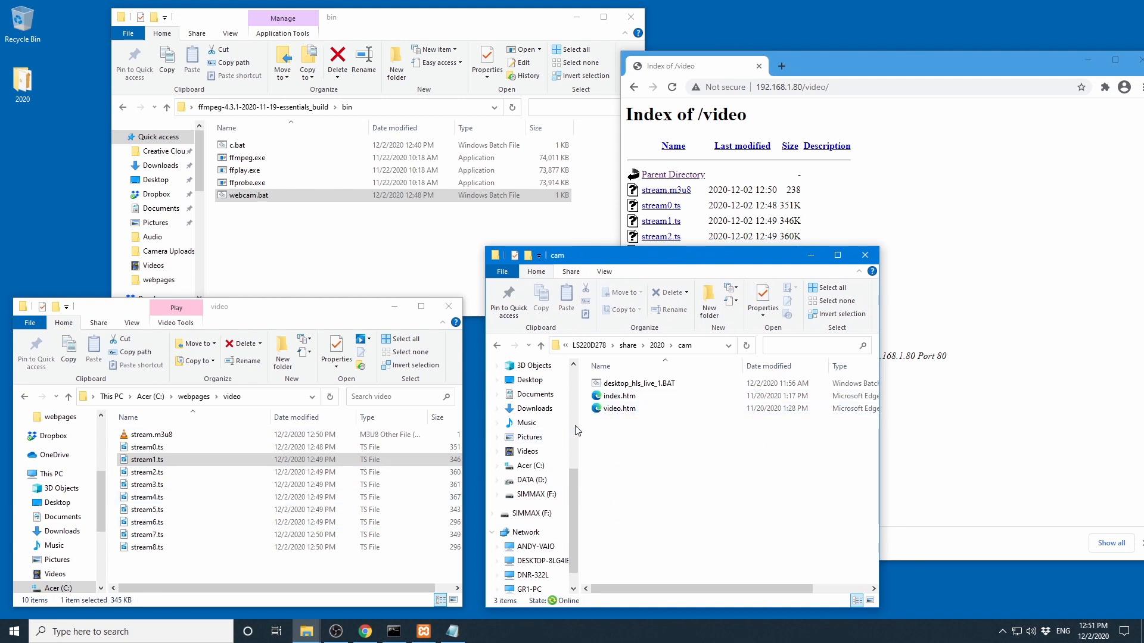
pyautogui.moveTo(605, 411); pyautogui.dragTo(196, 577)
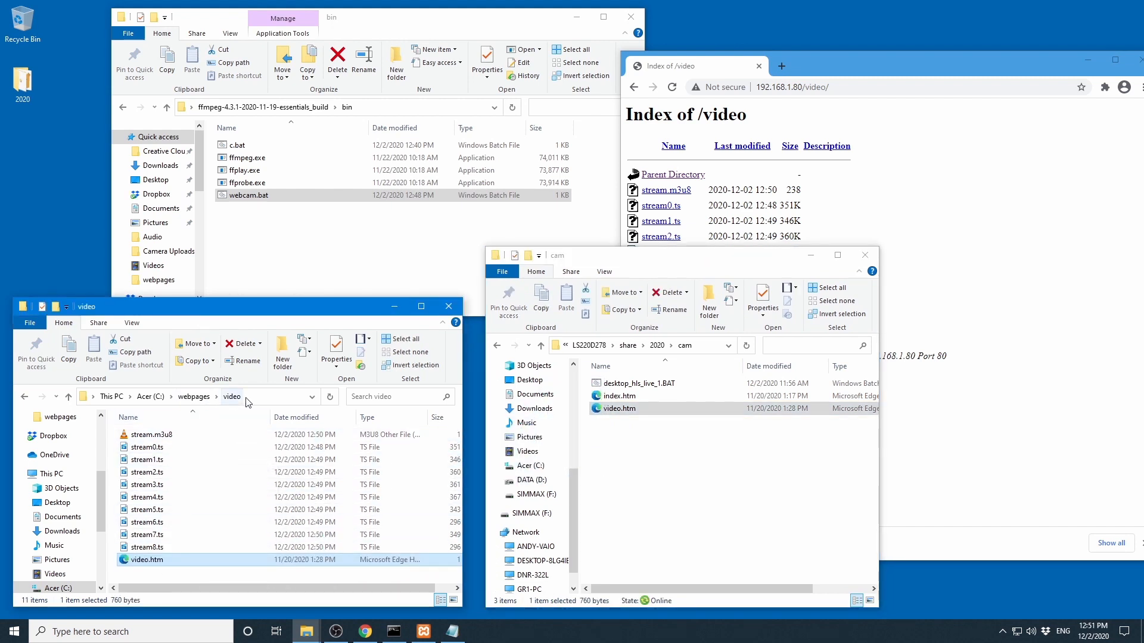
pyautogui.click(810, 255)
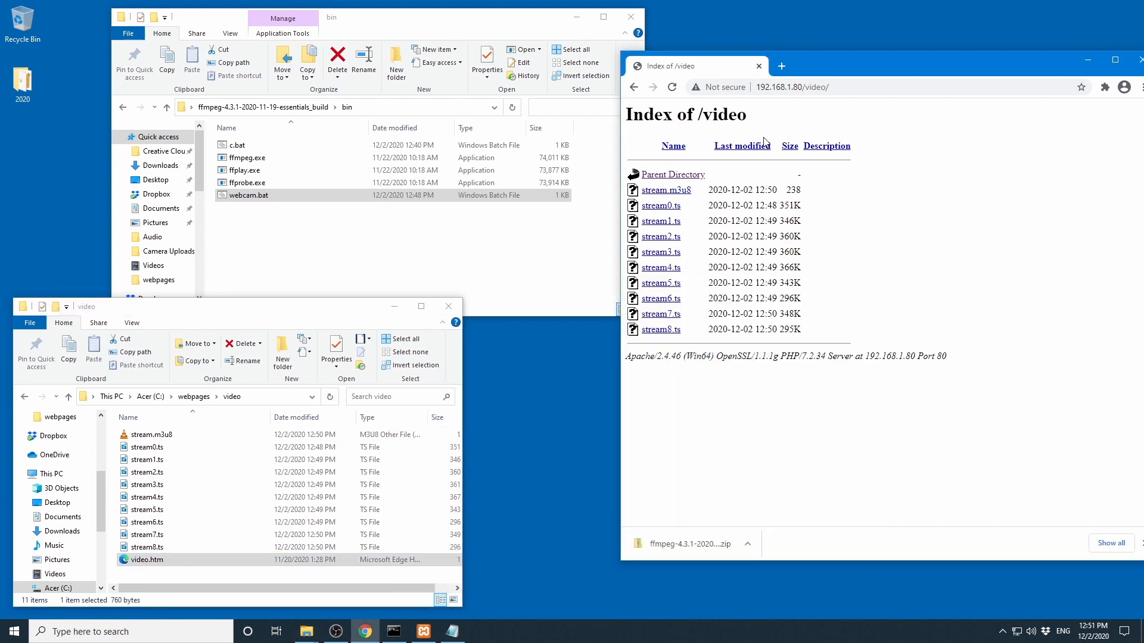
# Refresh the /video index in Chrome, open video.htm to test the player, and return to the index
pyautogui.click(671, 91)
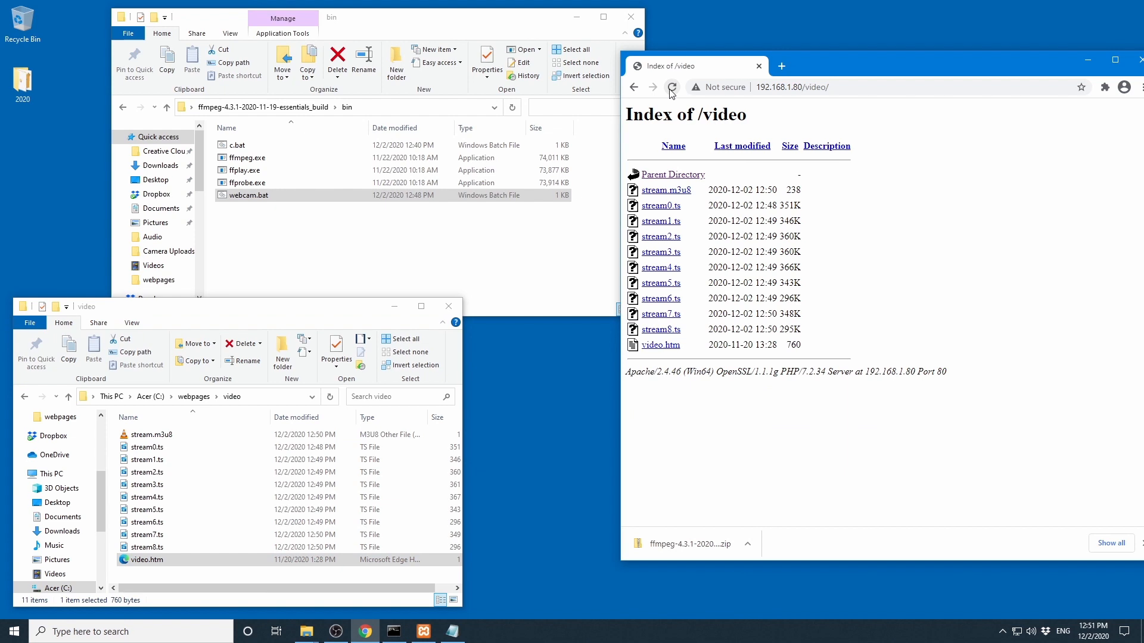
pyautogui.click(663, 345)
pyautogui.moveTo(903, 62); pyautogui.dragTo(788, 84)
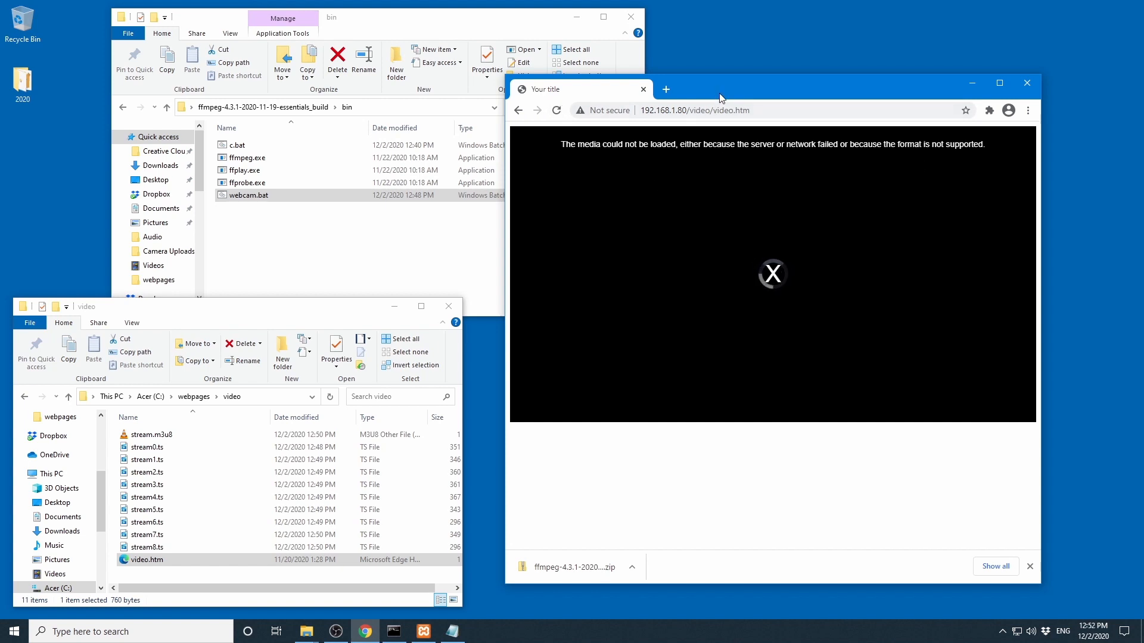
pyautogui.moveTo(721, 97); pyautogui.dragTo(748, 88)
pyautogui.moveTo(305, 302); pyautogui.dragTo(311, 263)
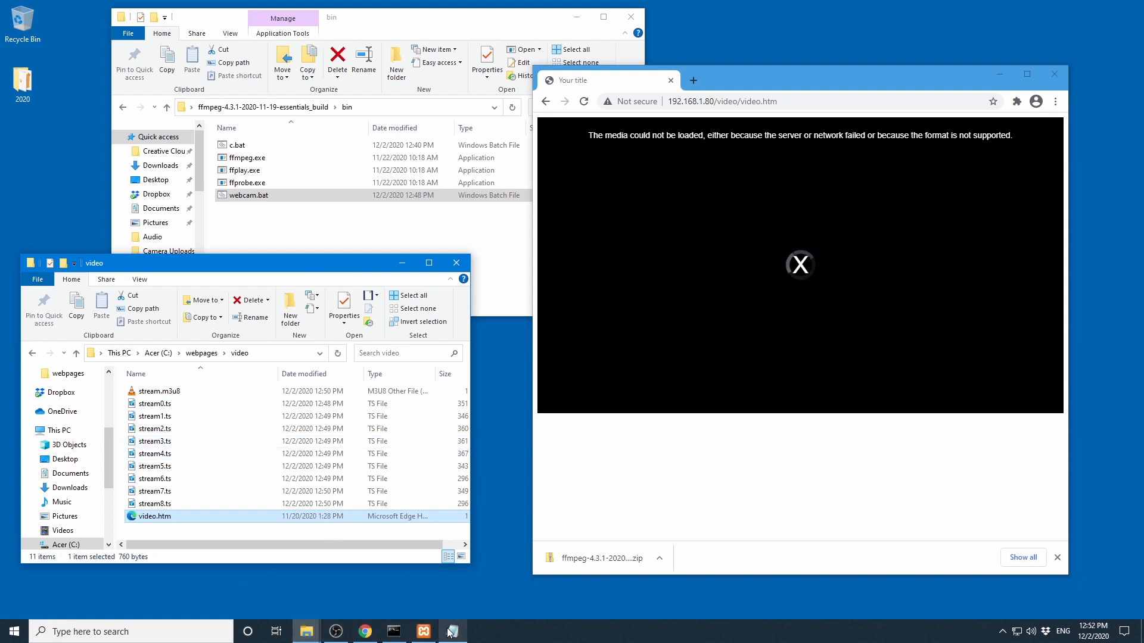
pyautogui.click(546, 101)
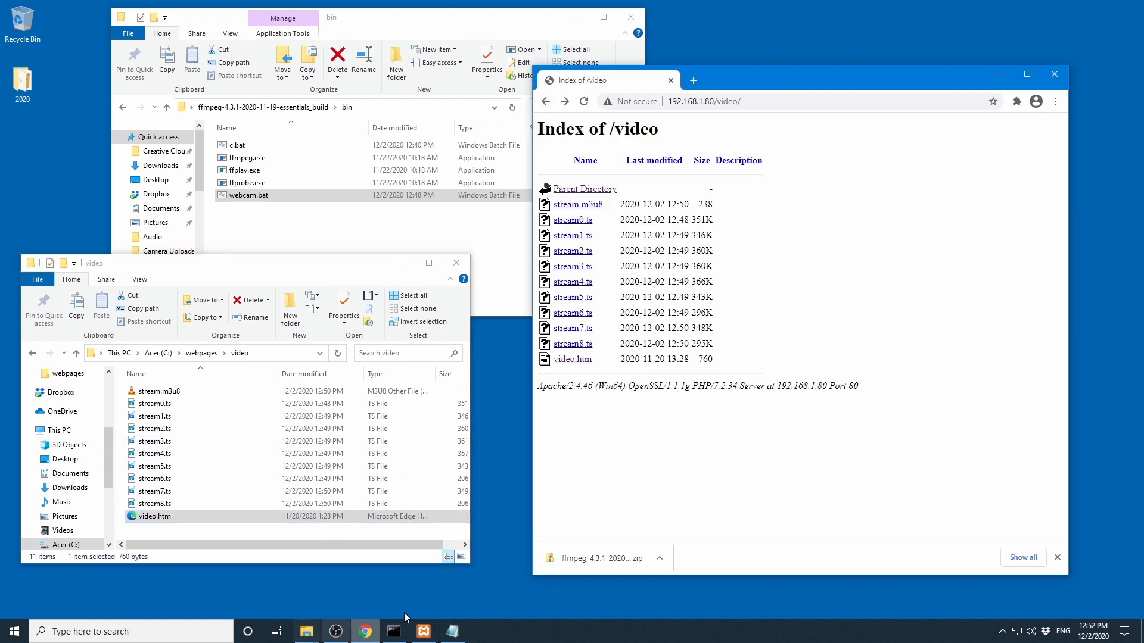
# Launch Notepad from the Run dialog and open video.htm from the video folder in it
pyautogui.rightClick(9, 626)
pyautogui.click(36, 573)
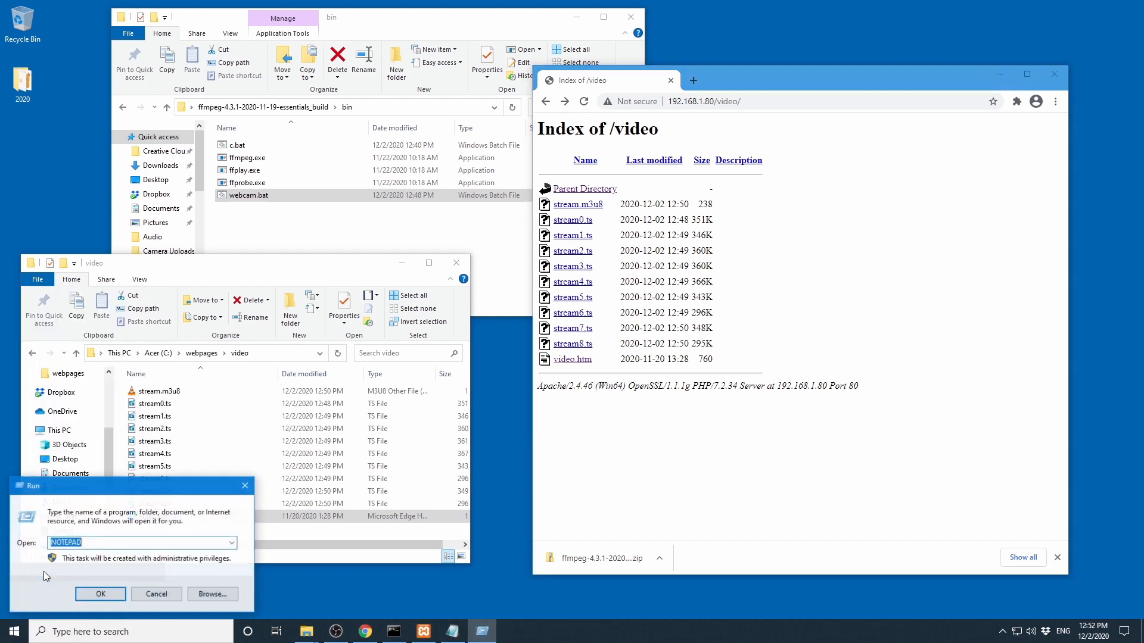
pyautogui.click(111, 596)
pyautogui.moveTo(155, 516); pyautogui.dragTo(528, 496)
pyautogui.moveTo(587, 379); pyautogui.dragTo(582, 155)
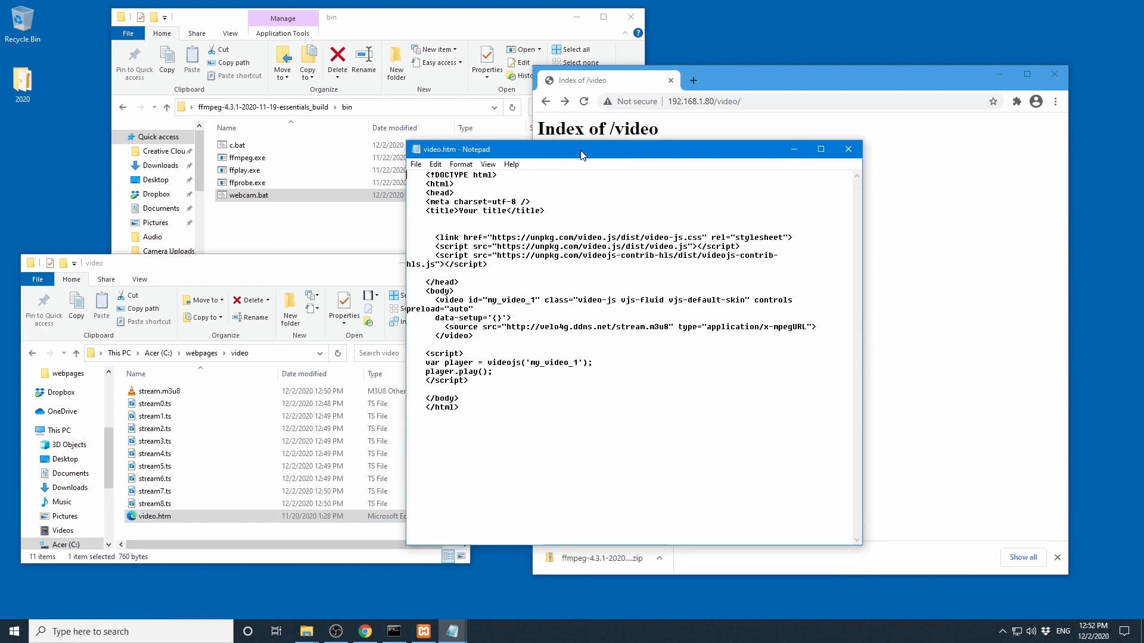
pyautogui.moveTo(862, 260); pyautogui.dragTo(989, 259)
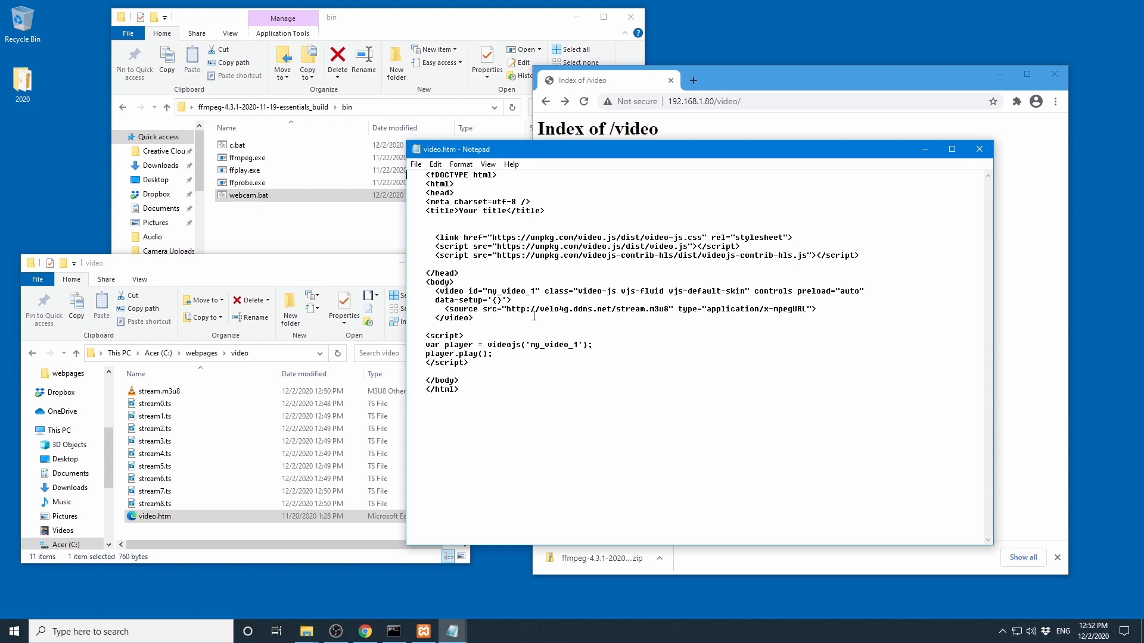
pyautogui.moveTo(539, 310); pyautogui.dragTo(607, 312)
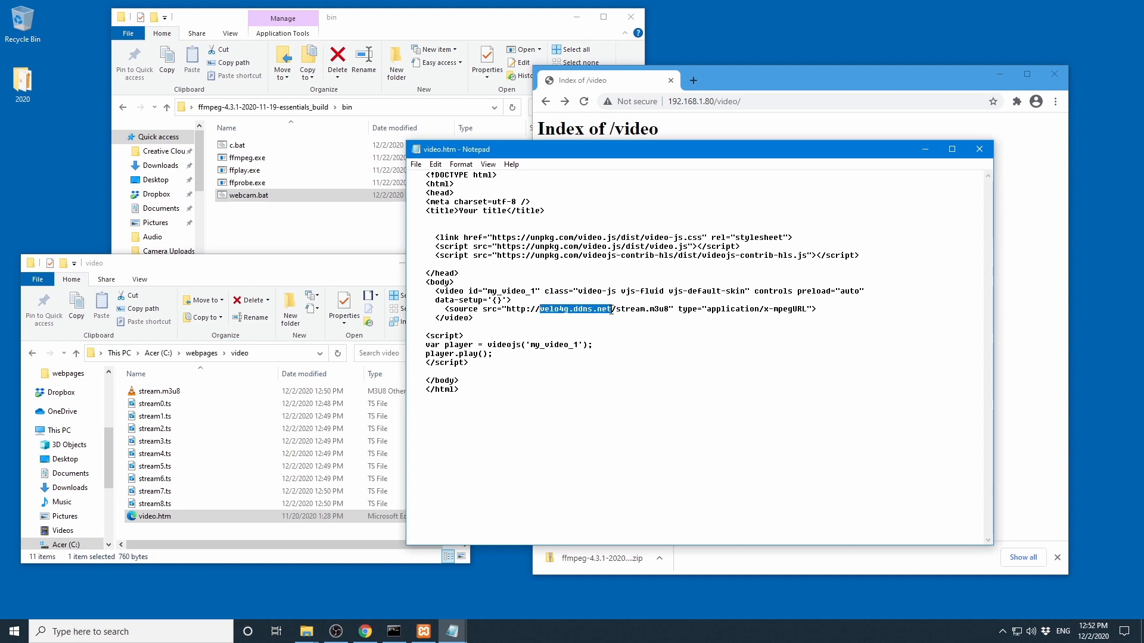
pyautogui.write('192.168.1.80/')
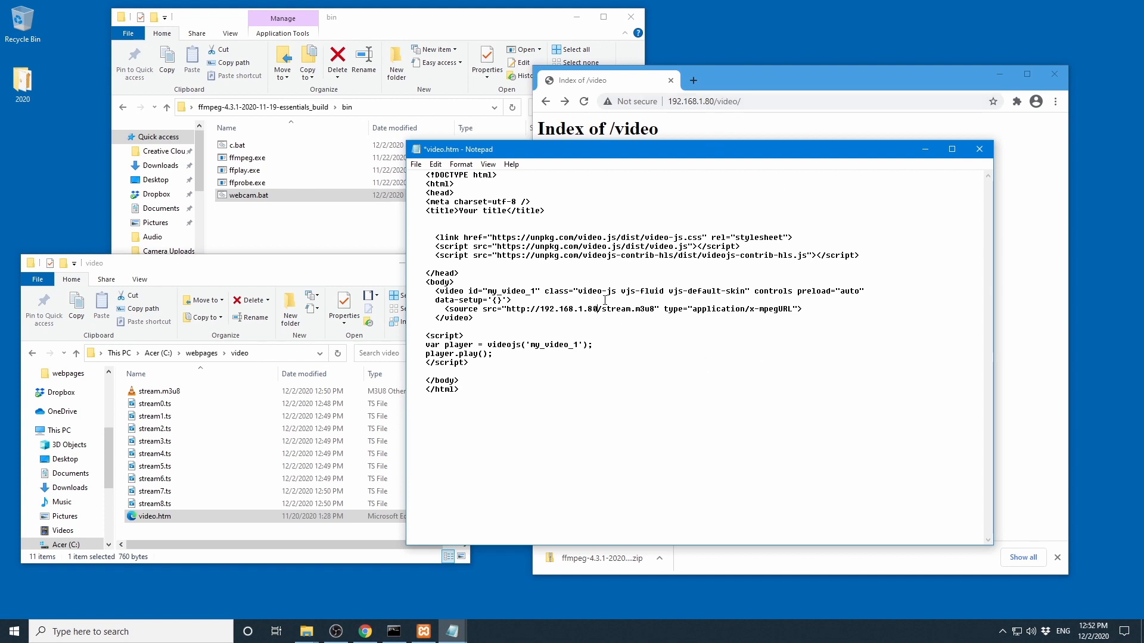
pyautogui.write('video')
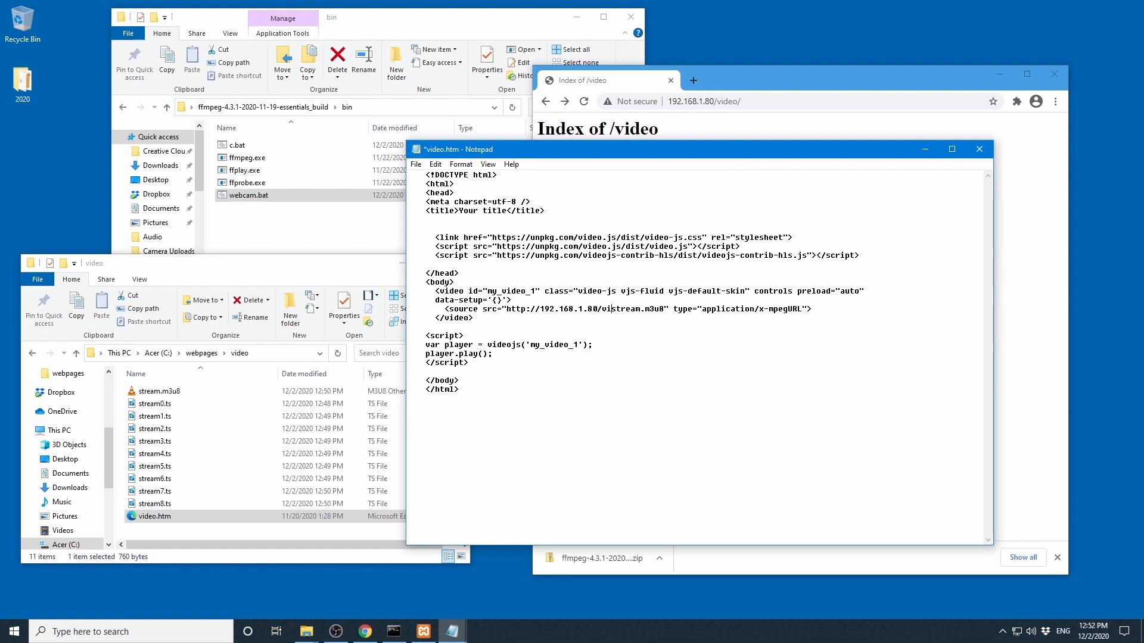
pyautogui.write('/')
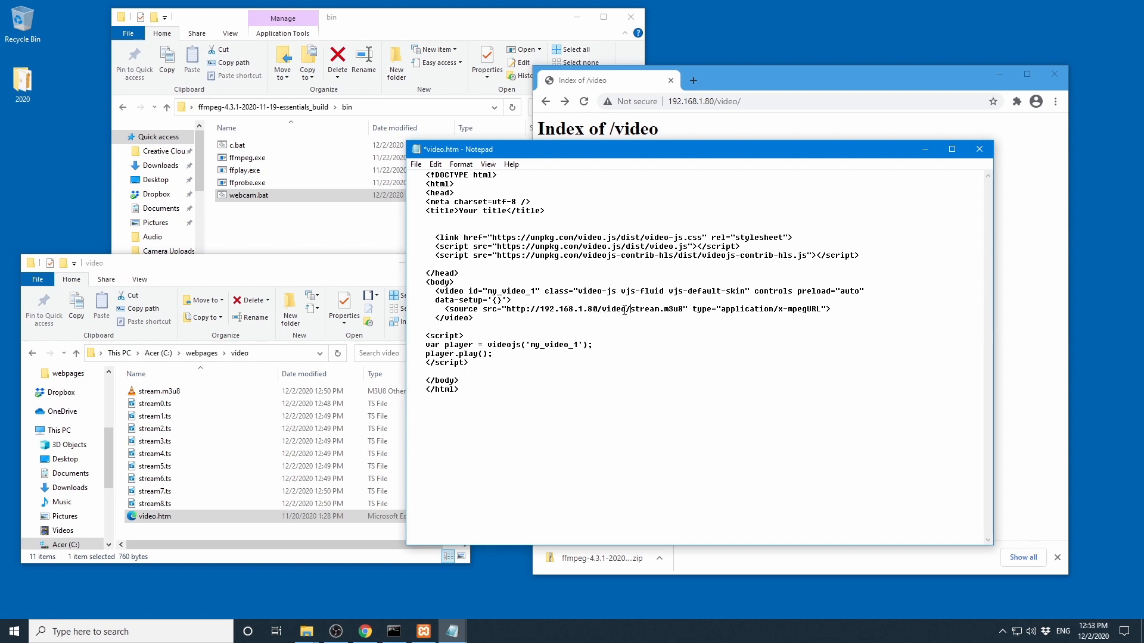
pyautogui.click(718, 354)
pyautogui.click(416, 165)
pyautogui.click(440, 218)
pyautogui.click(987, 155)
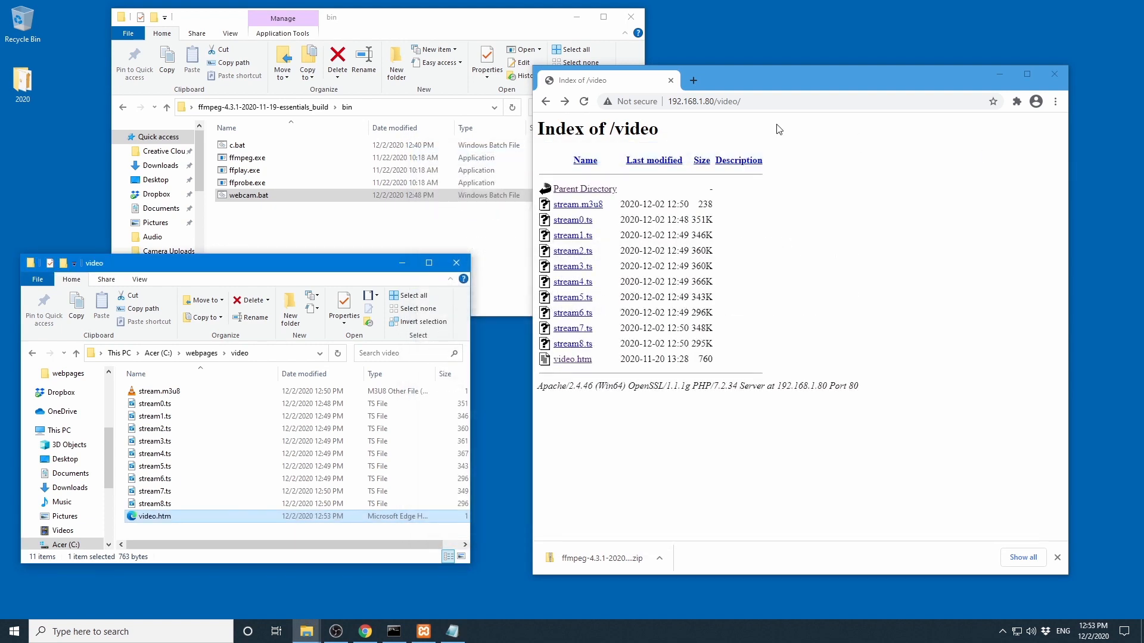
# Reload the /video index in Chrome, test the edited video.htm page, and go back to the index
pyautogui.click(585, 101)
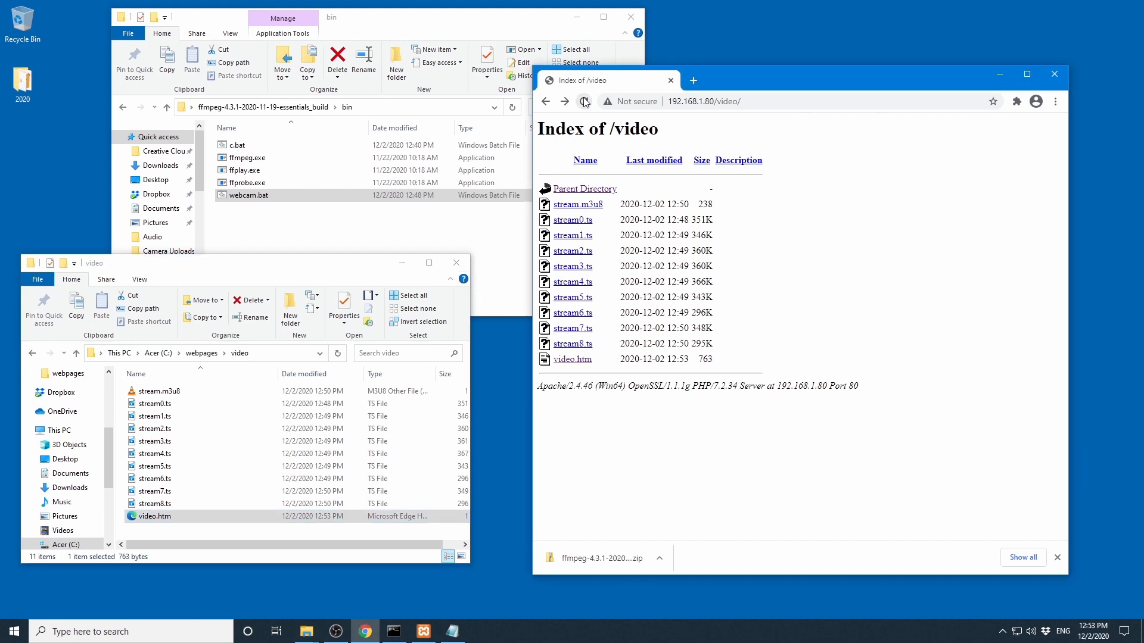
pyautogui.click(584, 364)
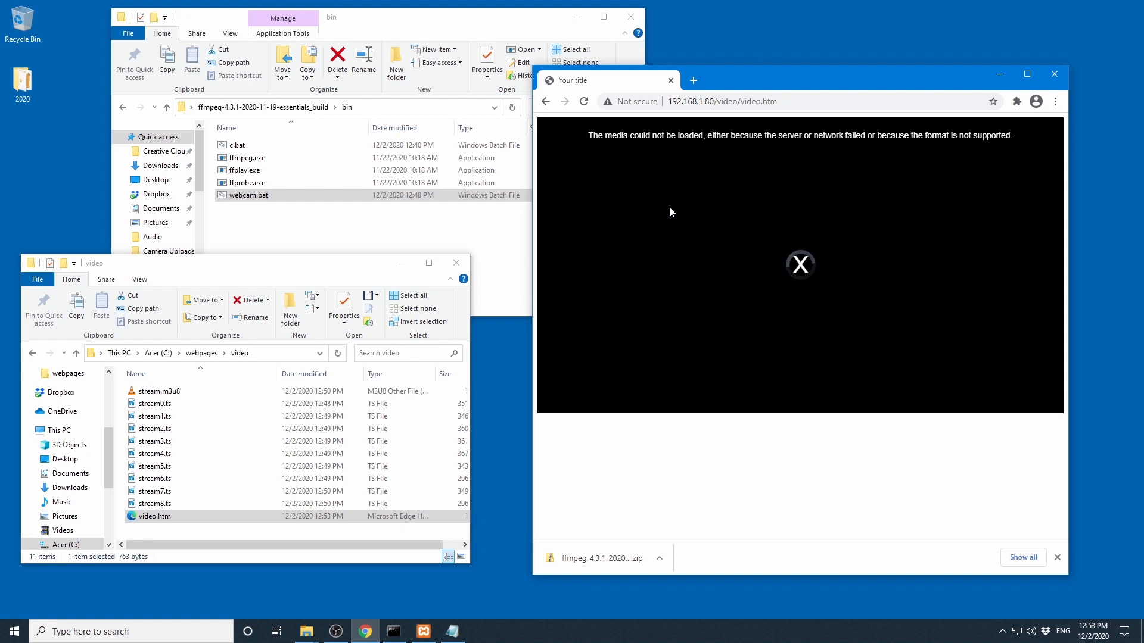
pyautogui.click(545, 101)
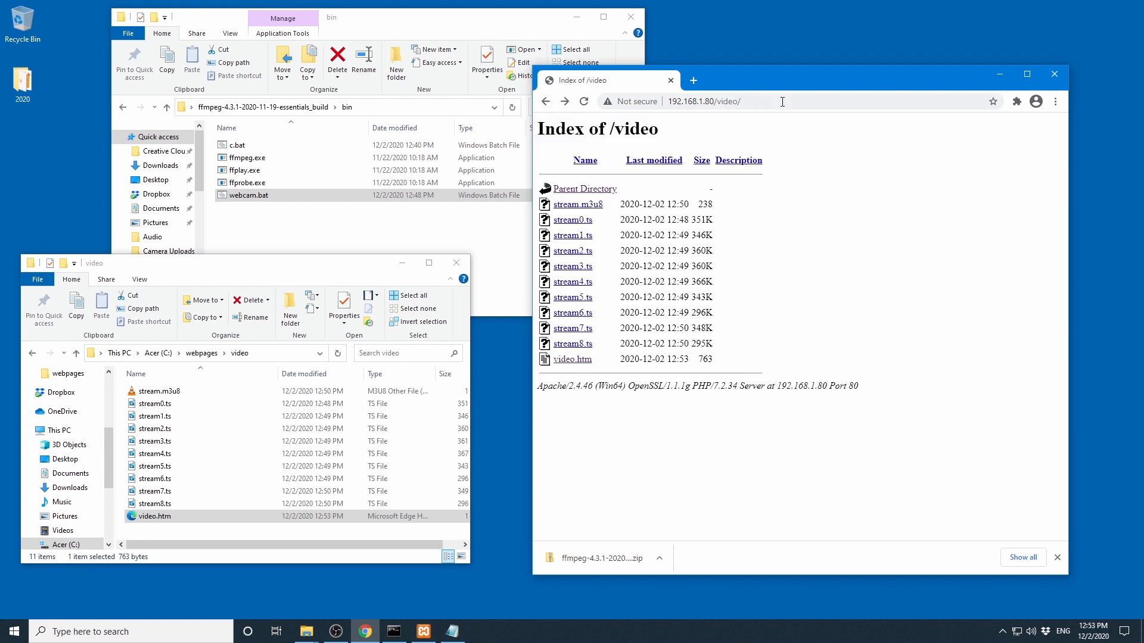
# Move the Chrome and video folder windows aside to free the middle of the desktop
pyautogui.moveTo(723, 85); pyautogui.dragTo(1076, 75)
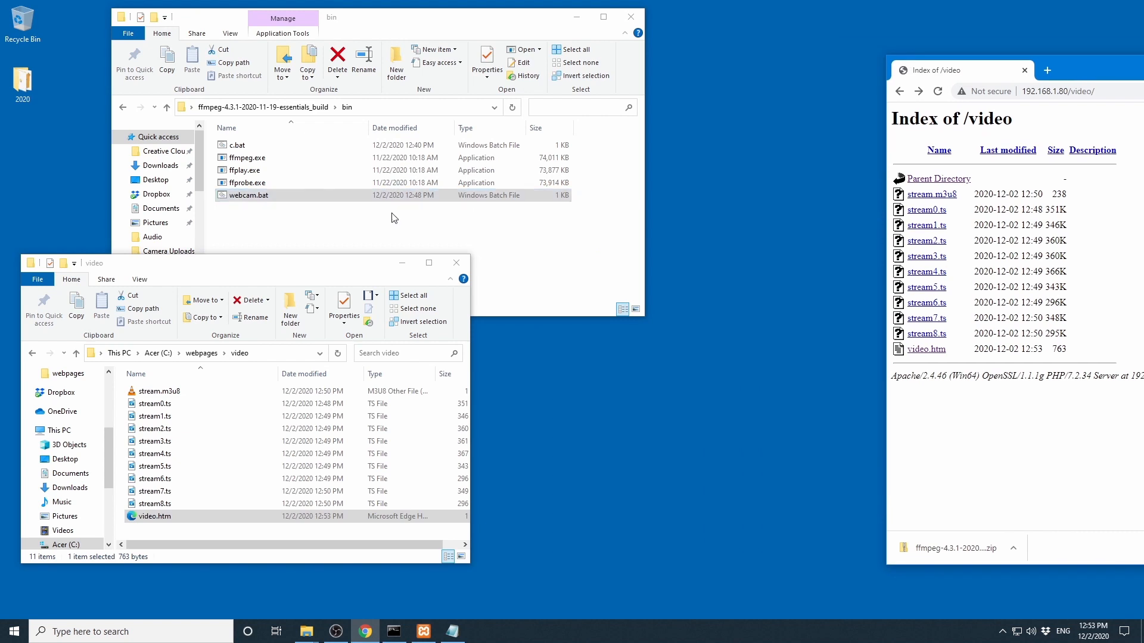
pyautogui.moveTo(332, 268); pyautogui.dragTo(329, 293)
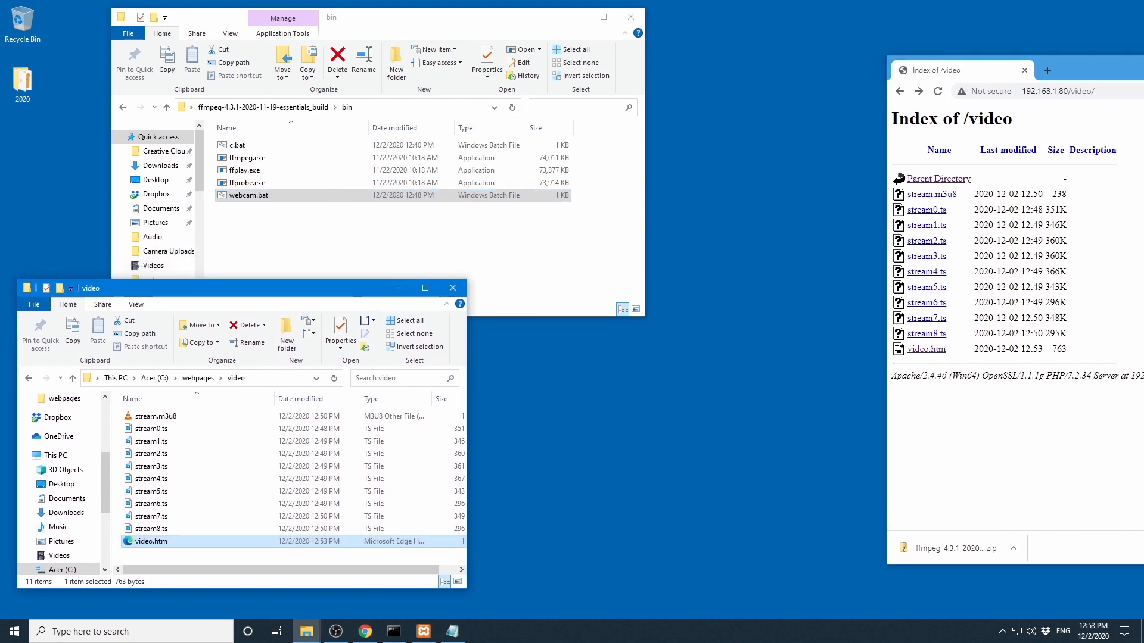
pyautogui.click(305, 634)
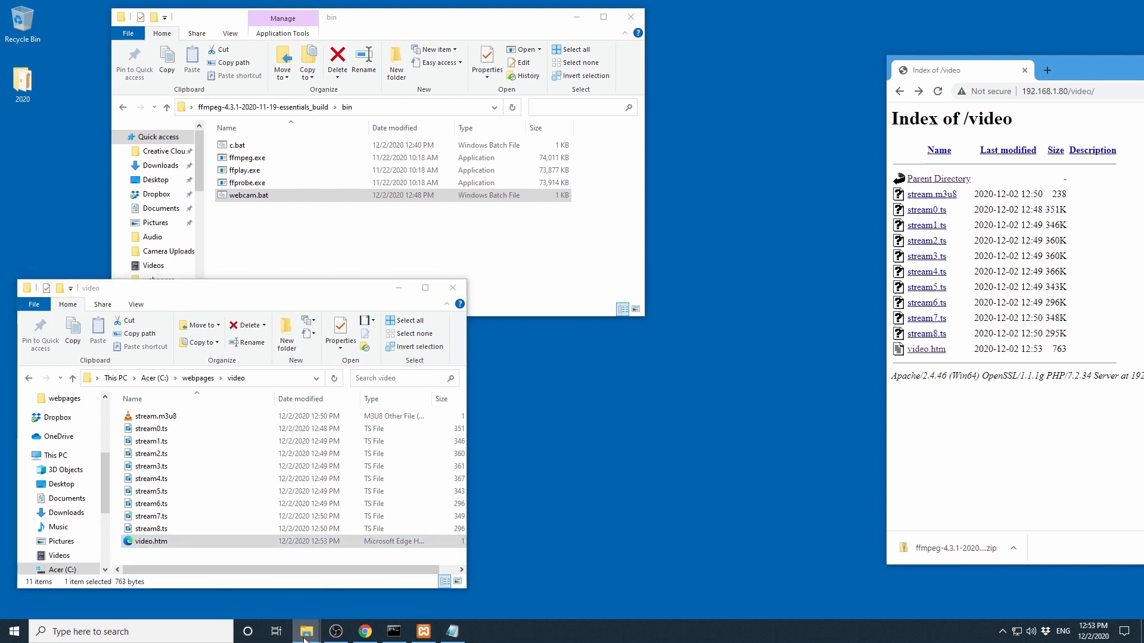
pyautogui.rightClick(13, 632)
pyautogui.click(684, 521)
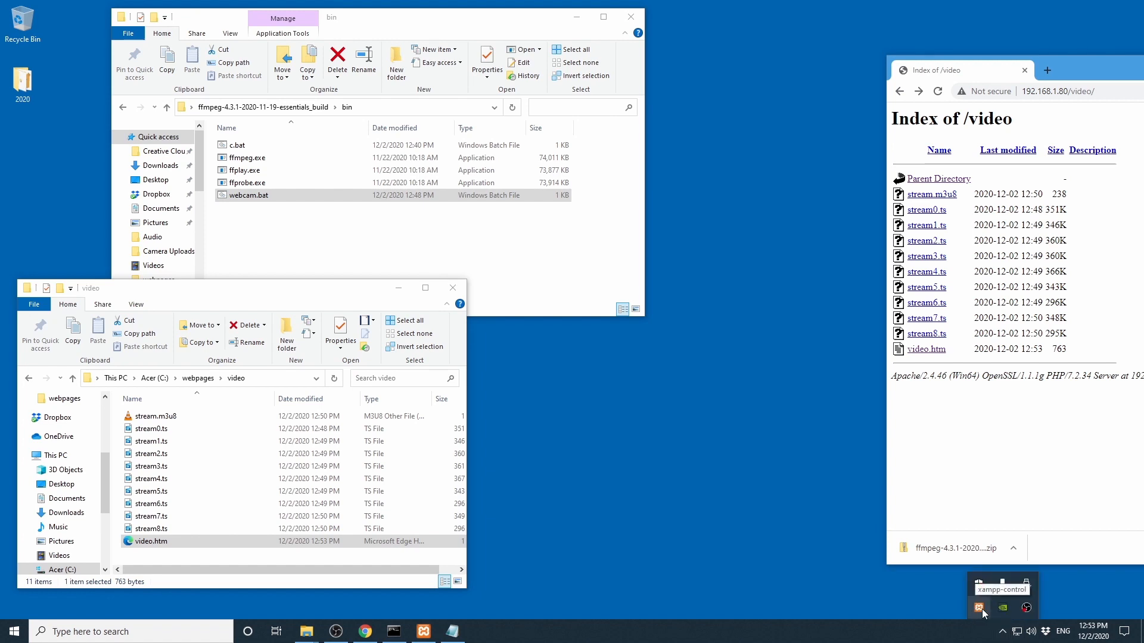
# Show the XAMPP Control Panel from its system tray icon and place it clear of the video folder window
pyautogui.rightClick(981, 607)
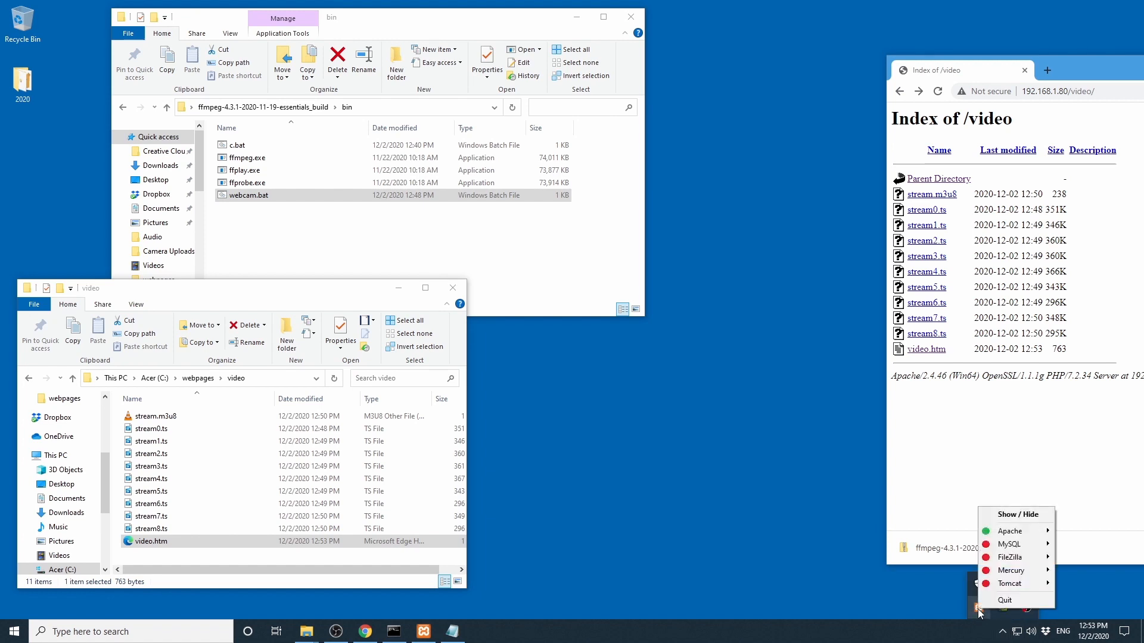
pyautogui.click(1002, 515)
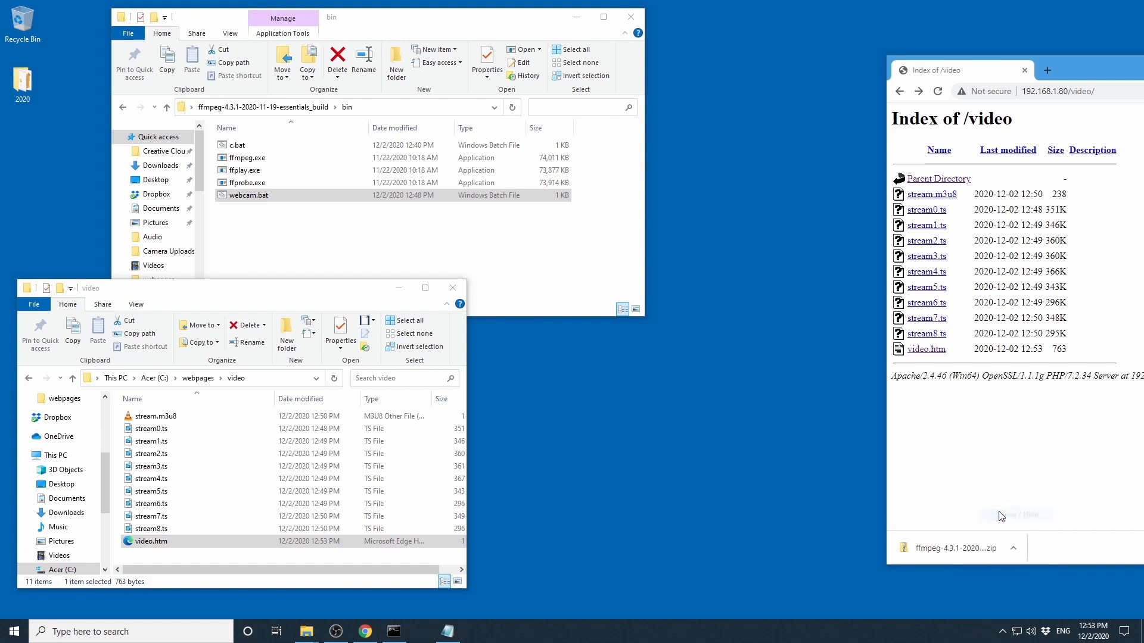
pyautogui.click(1002, 631)
pyautogui.rightClick(978, 609)
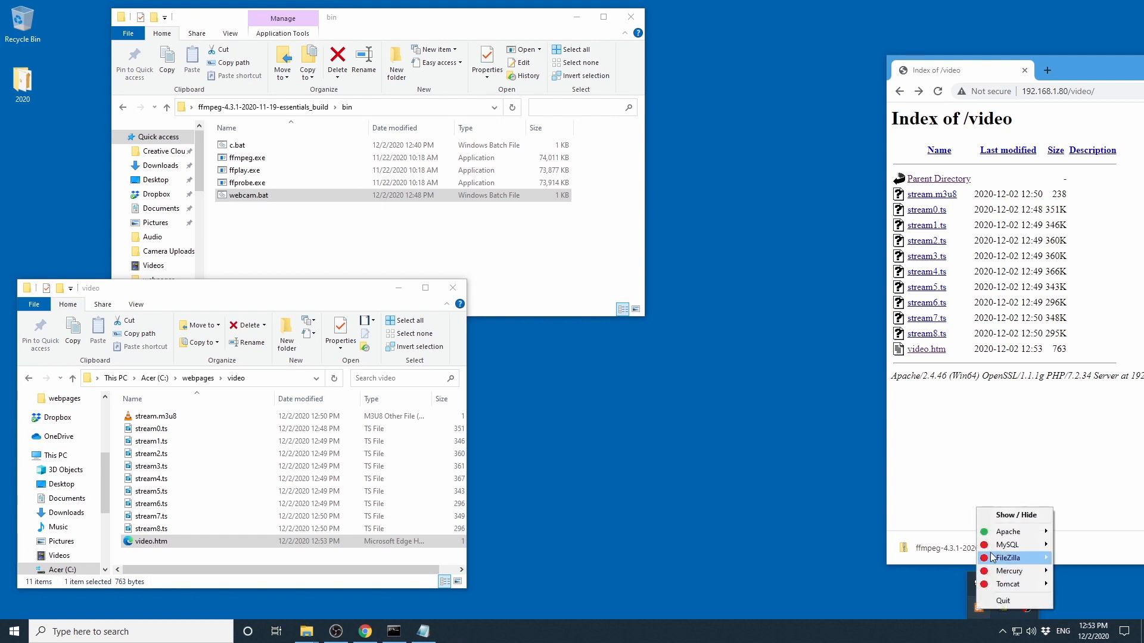
pyautogui.click(1006, 515)
pyautogui.moveTo(433, 216); pyautogui.dragTo(702, 88)
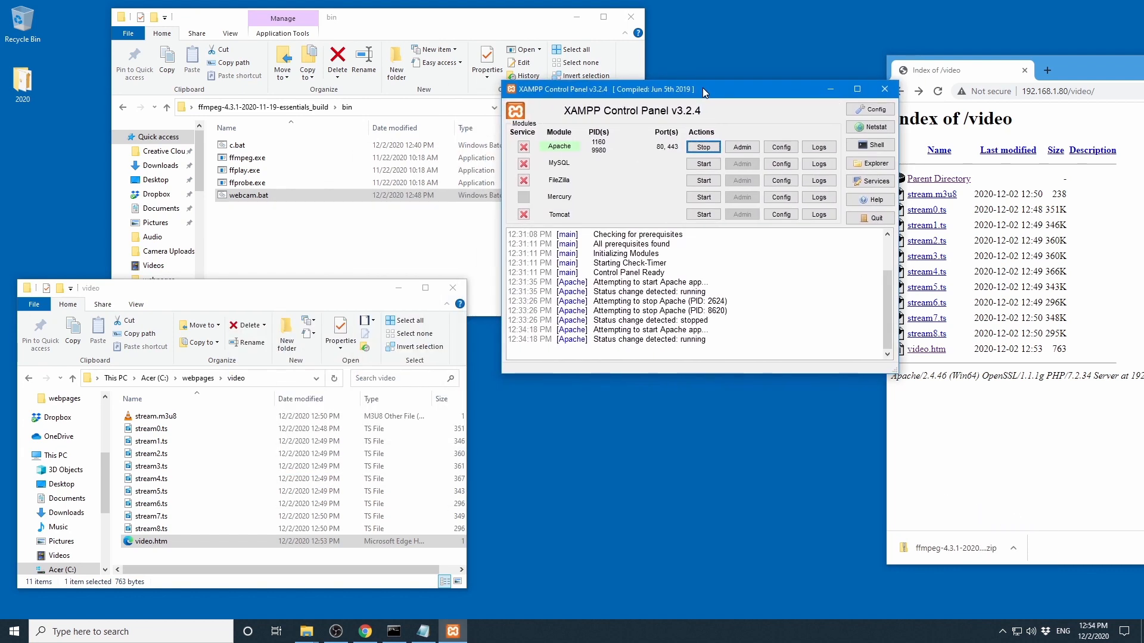
# Browse to the Apache folder from Apache's configuration options in XAMPP and open the conf folder
pyautogui.click(783, 148)
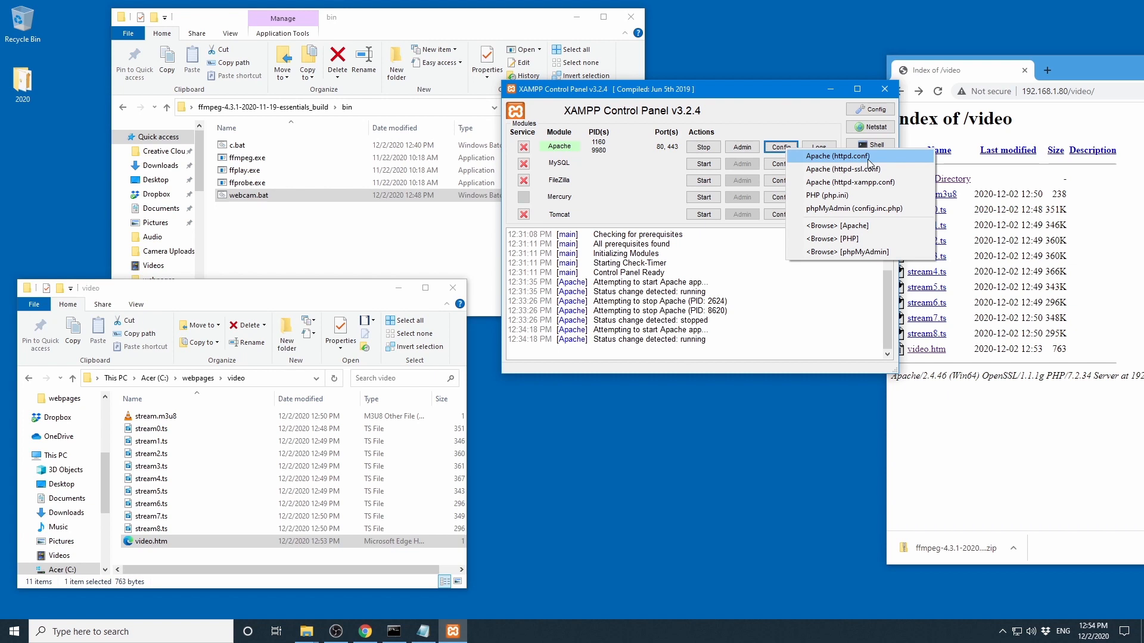
pyautogui.click(862, 227)
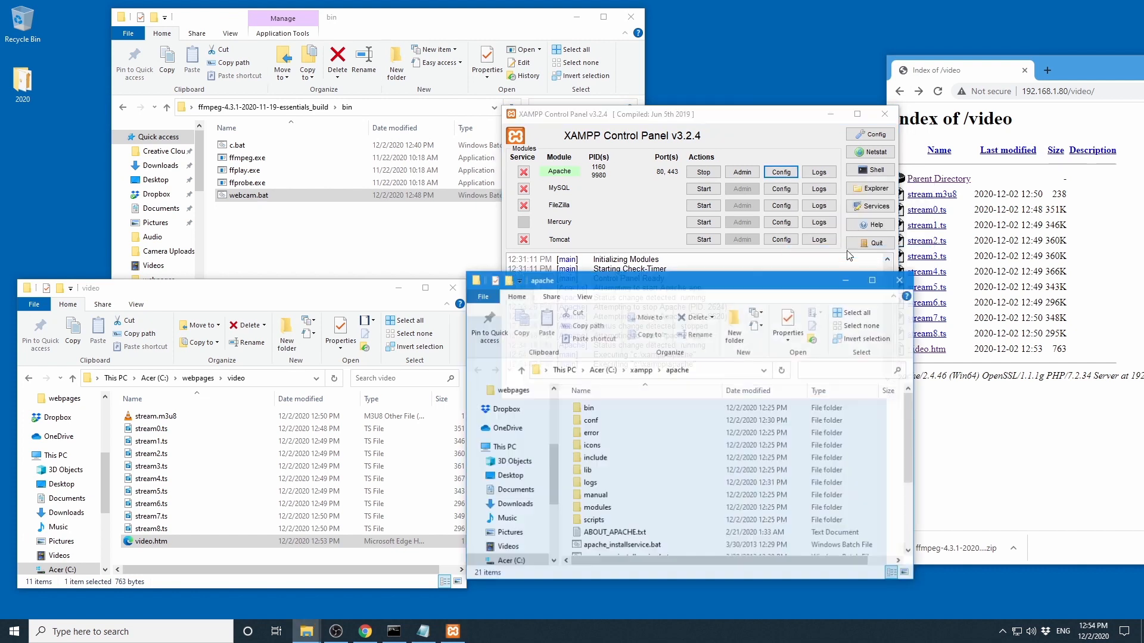
pyautogui.moveTo(695, 282); pyautogui.dragTo(614, 146)
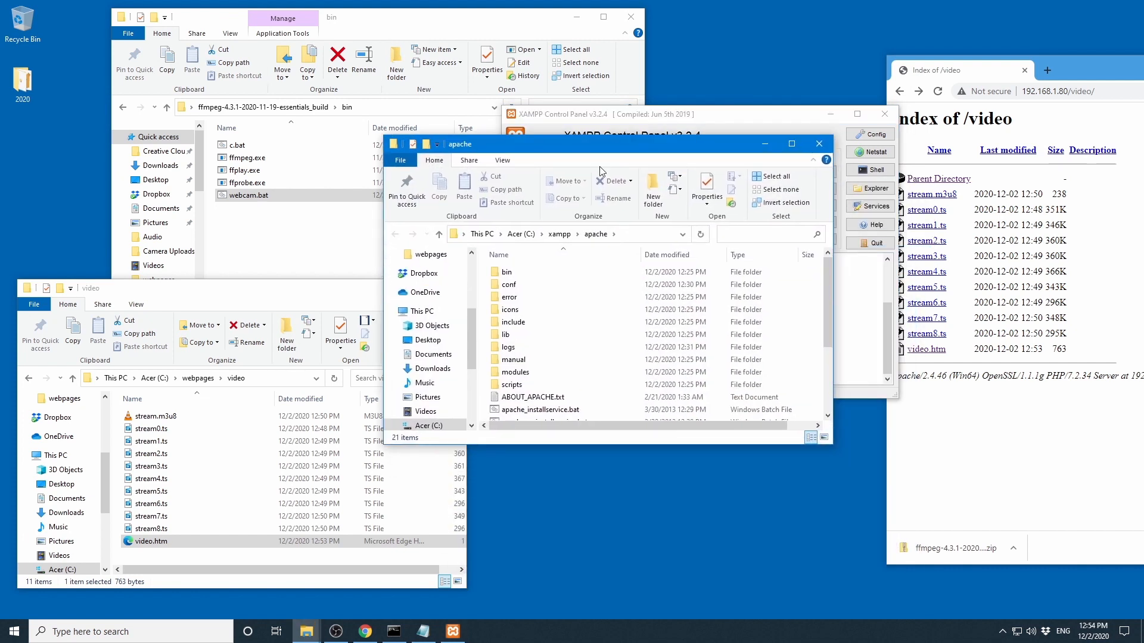
pyautogui.doubleClick(507, 287)
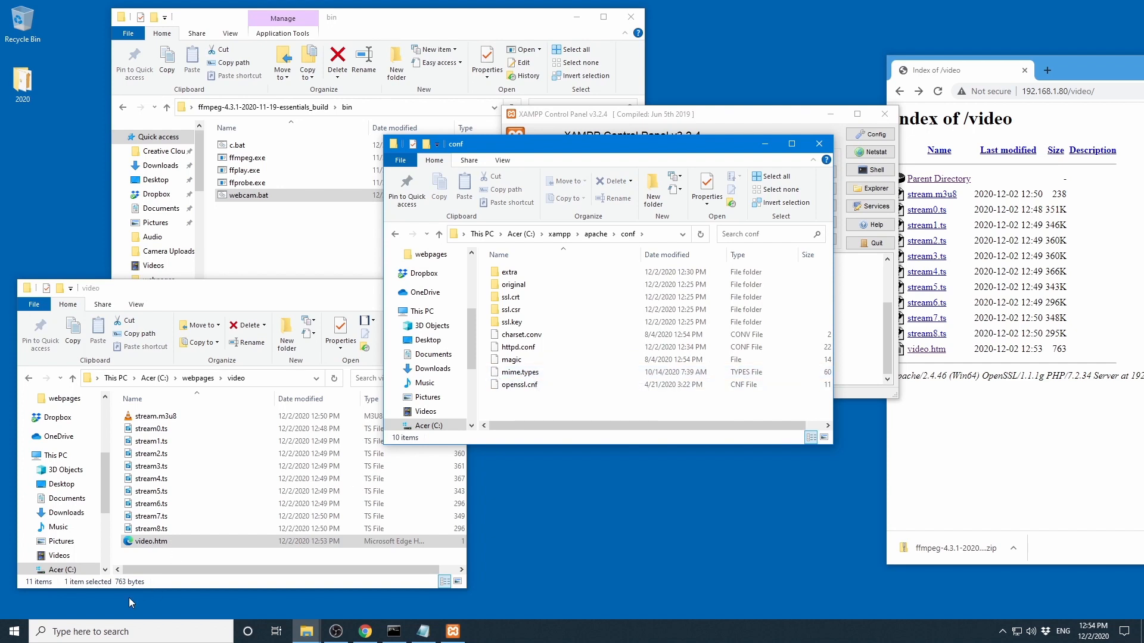
# Launch Notepad from the Run dialog, open mime.types from the conf folder in it, and look through the application types
pyautogui.rightClick(14, 632)
pyautogui.click(24, 581)
pyautogui.press('Return')
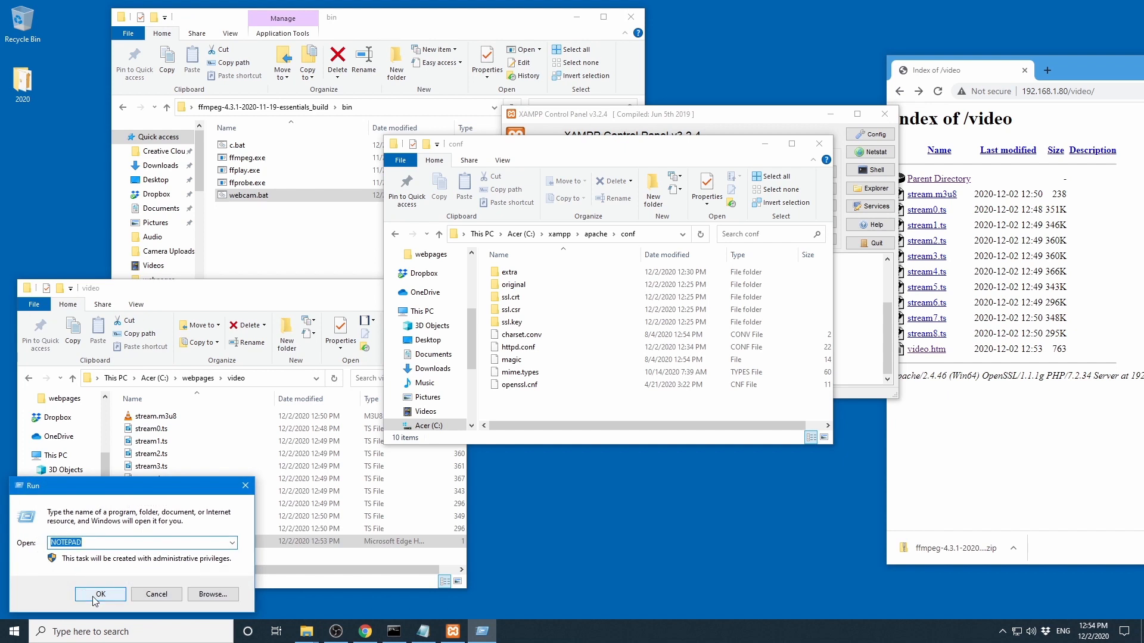
pyautogui.moveTo(535, 135); pyautogui.dragTo(571, 113)
pyautogui.moveTo(983, 146); pyautogui.dragTo(983, 170)
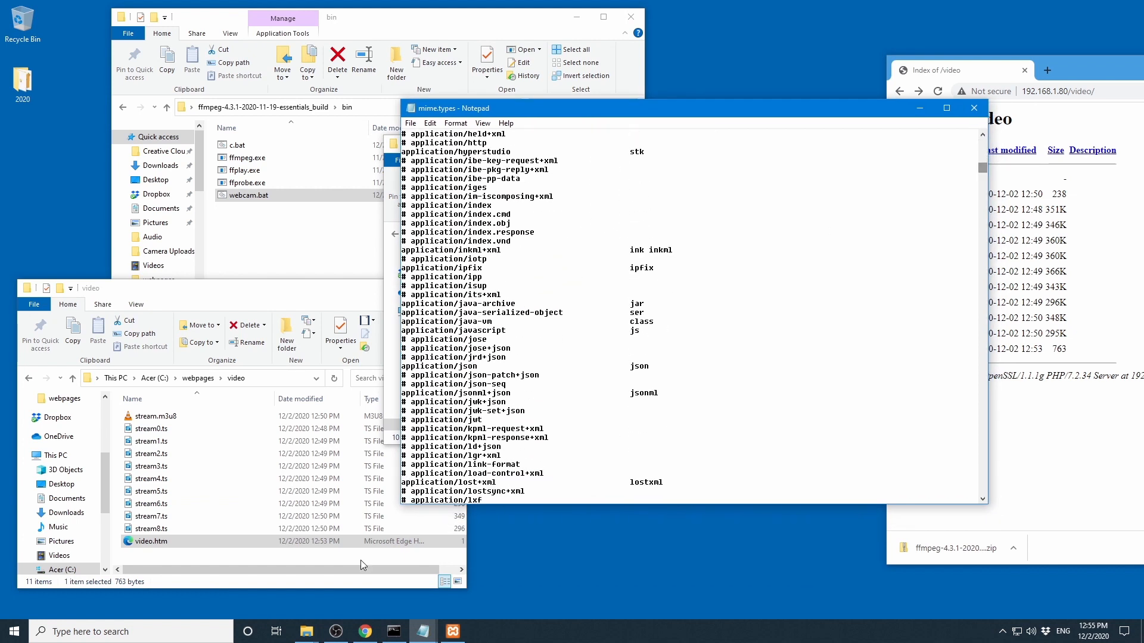
pyautogui.scroll(-12, 519, 417)
pyautogui.scroll(-6, 519, 417)
pyautogui.scroll(-20, 538, 426)
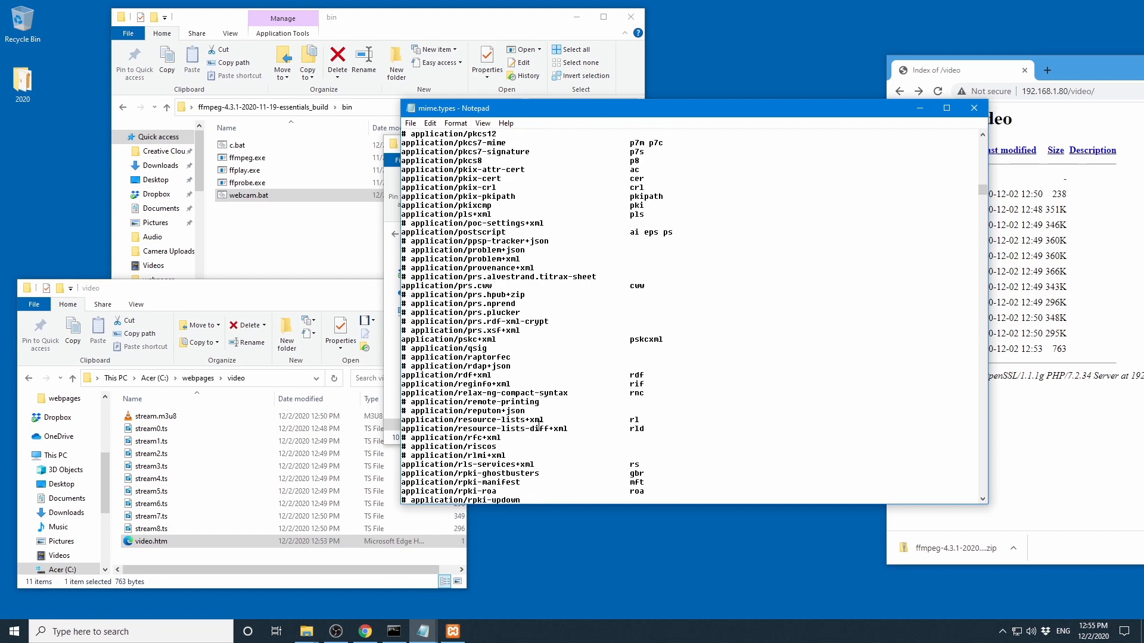
# Open video.htm in another Notepad window, select its source type application/x-mpegURL, and minimize that window
pyautogui.rightClick(3, 636)
pyautogui.click(93, 581)
pyautogui.click(93, 591)
pyautogui.moveTo(151, 541); pyautogui.dragTo(593, 429)
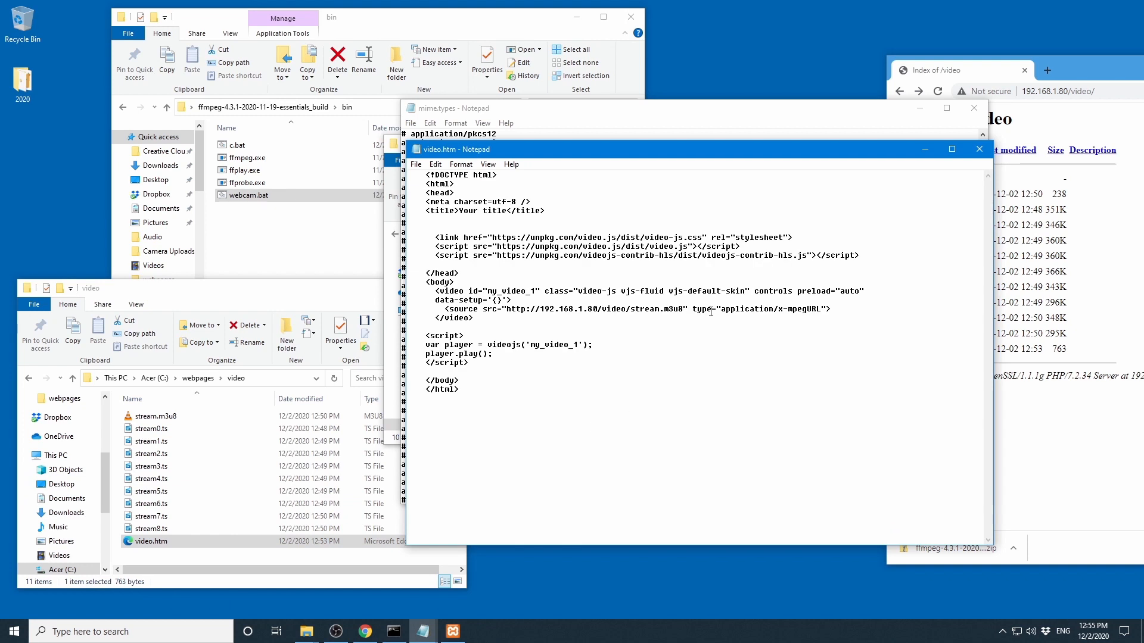
pyautogui.moveTo(722, 309); pyautogui.dragTo(818, 308)
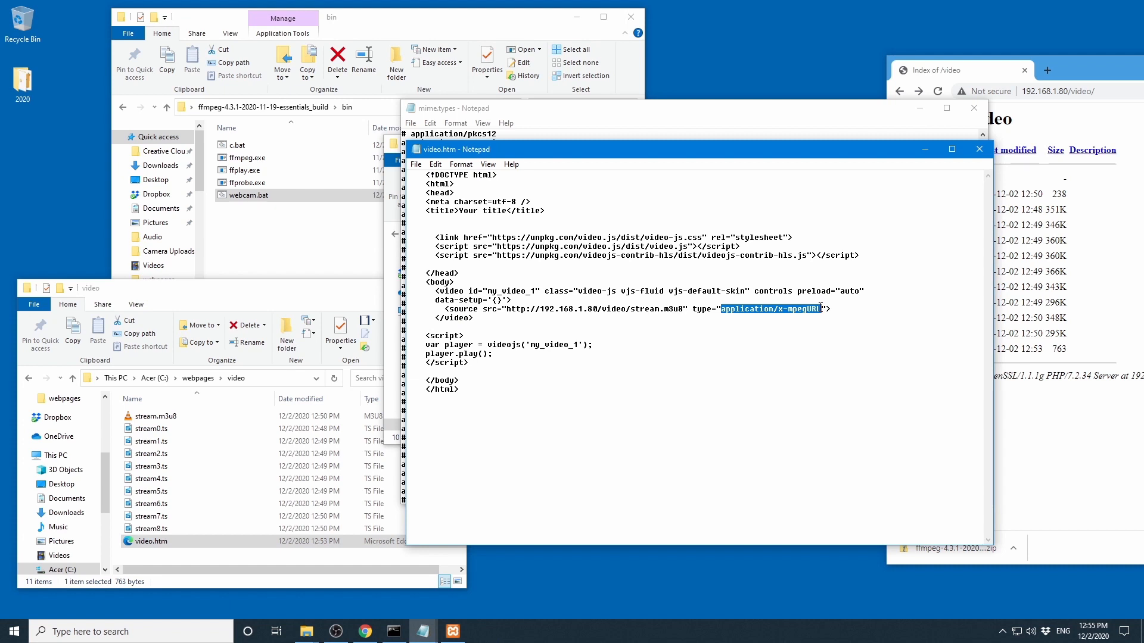
pyautogui.click(924, 150)
# Add the entry application/x-mpegURL with extensions M3U8 m3u8 to mime.types, on its own line after application/zip
pyautogui.scroll(-20, 583, 327)
pyautogui.scroll(-20, 581, 400)
pyautogui.scroll(-20, 572, 411)
pyautogui.scroll(-20, 570, 418)
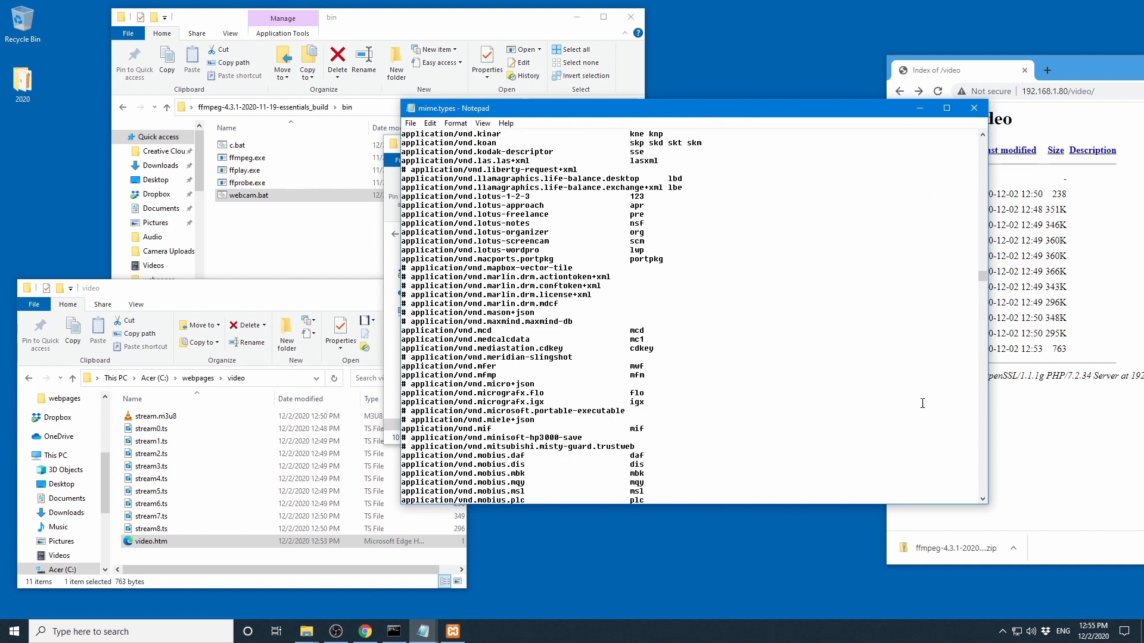
pyautogui.moveTo(982, 276); pyautogui.dragTo(987, 392)
pyautogui.scroll(-13, 623, 381)
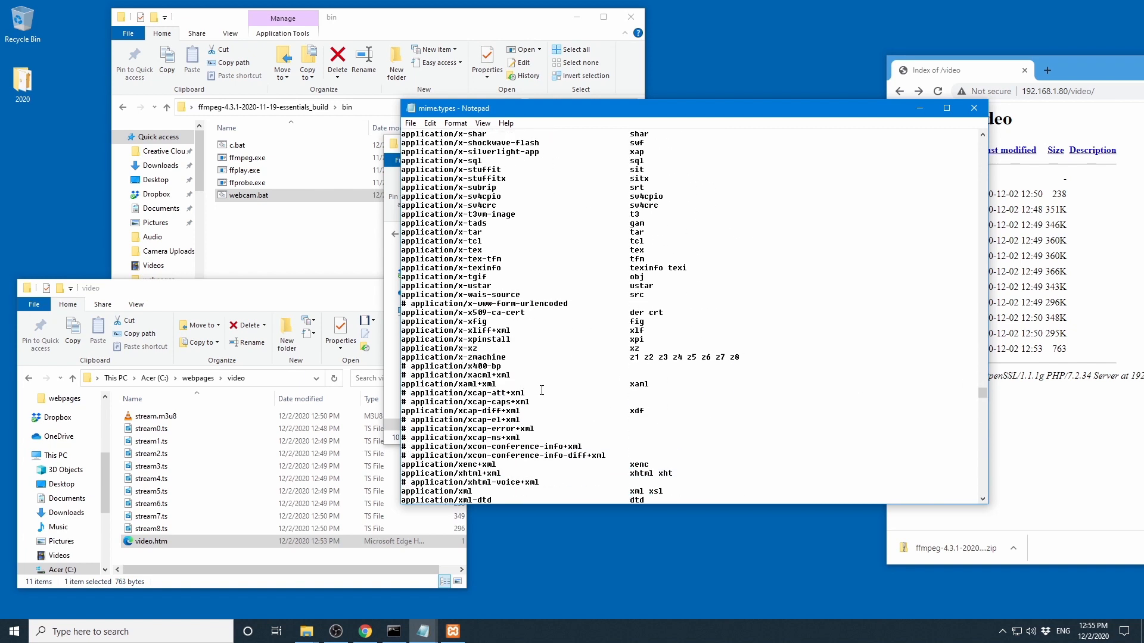
pyautogui.scroll(-2, 548, 396)
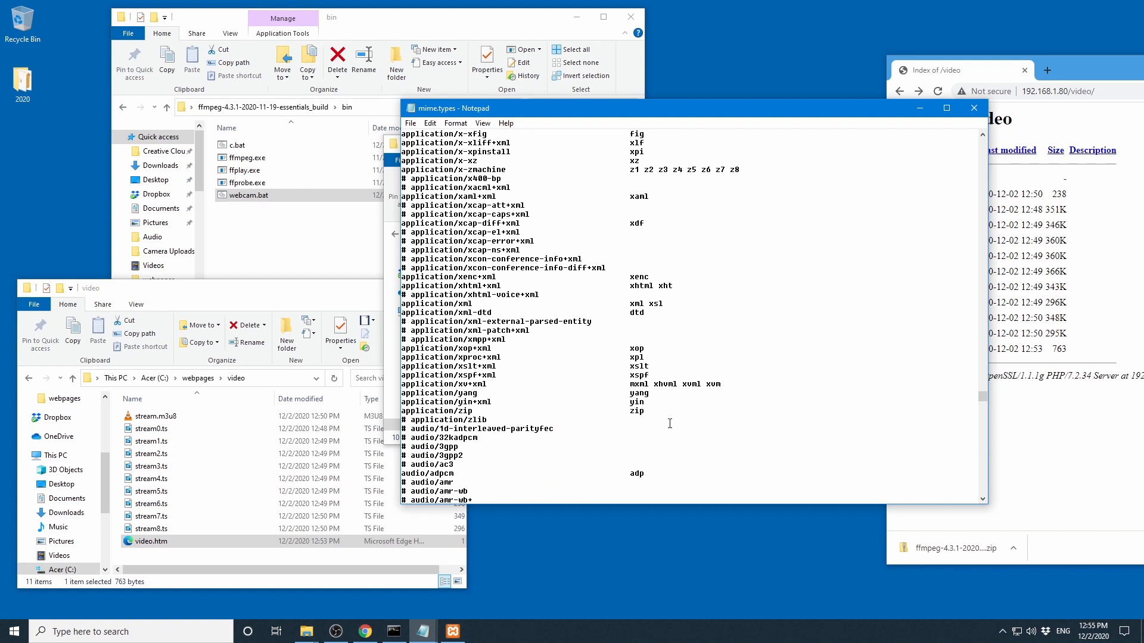
pyautogui.press('Return')
pyautogui.press('Return')
pyautogui.write('application/x-mpegURL')
pyautogui.press('Return')
pyautogui.press('Return')
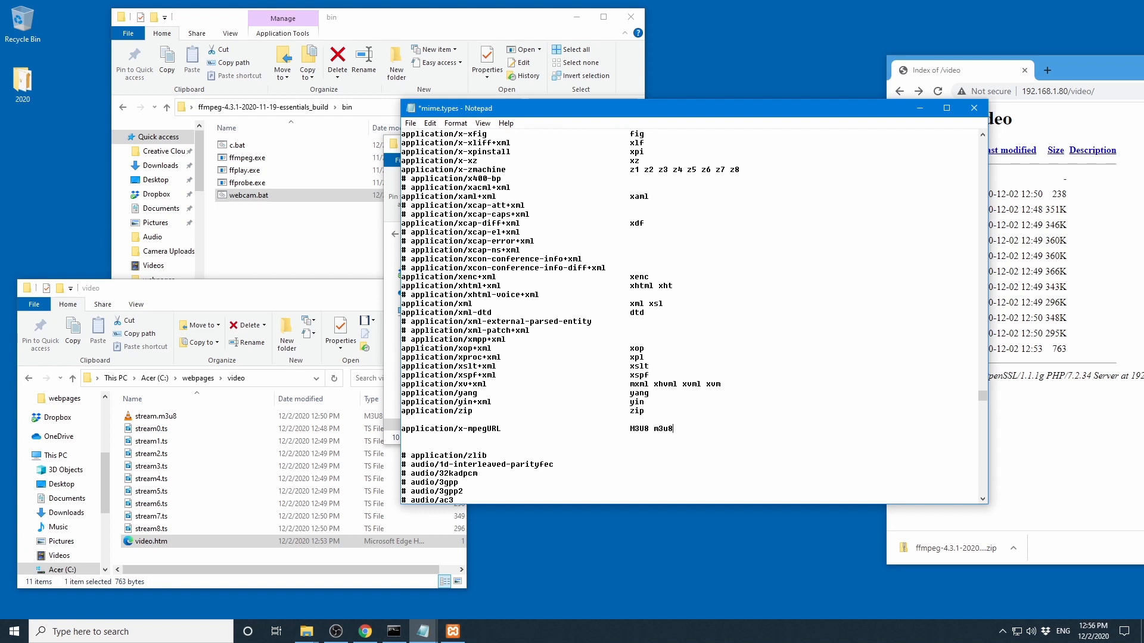
pyautogui.press('Return')
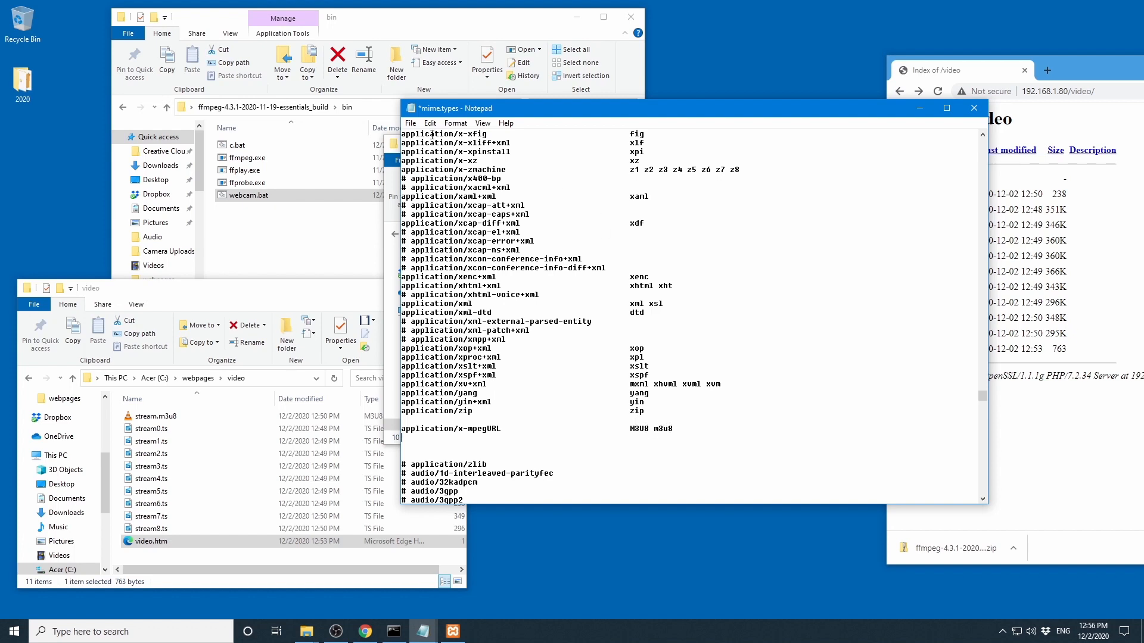
# Save mime.types and close its Notepad window
pyautogui.click(411, 123)
pyautogui.click(440, 177)
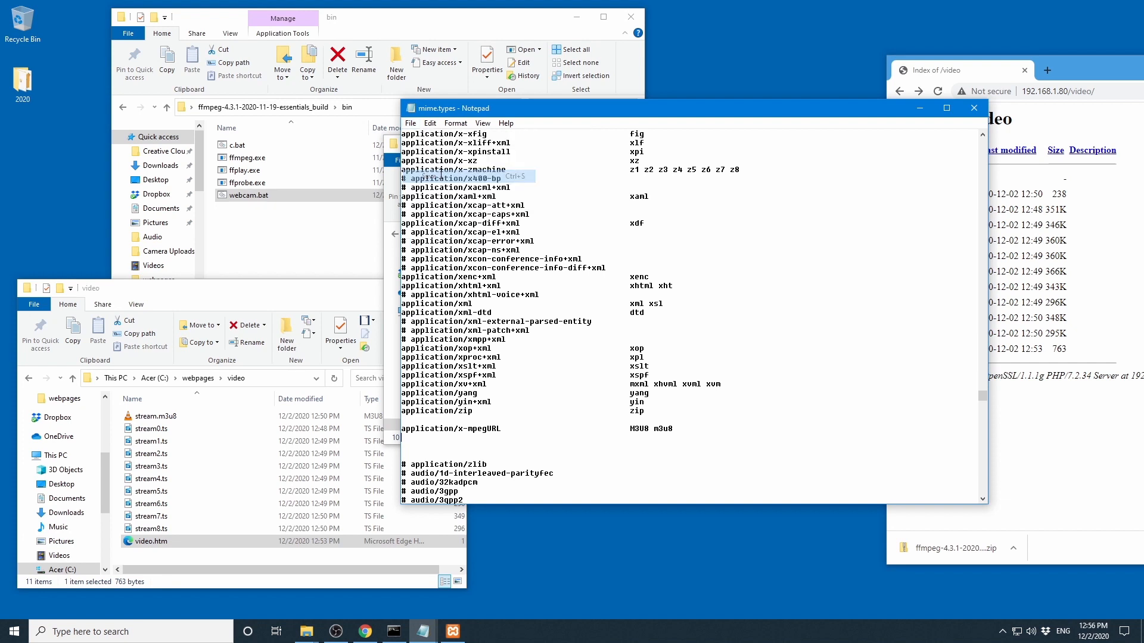
pyautogui.click(974, 107)
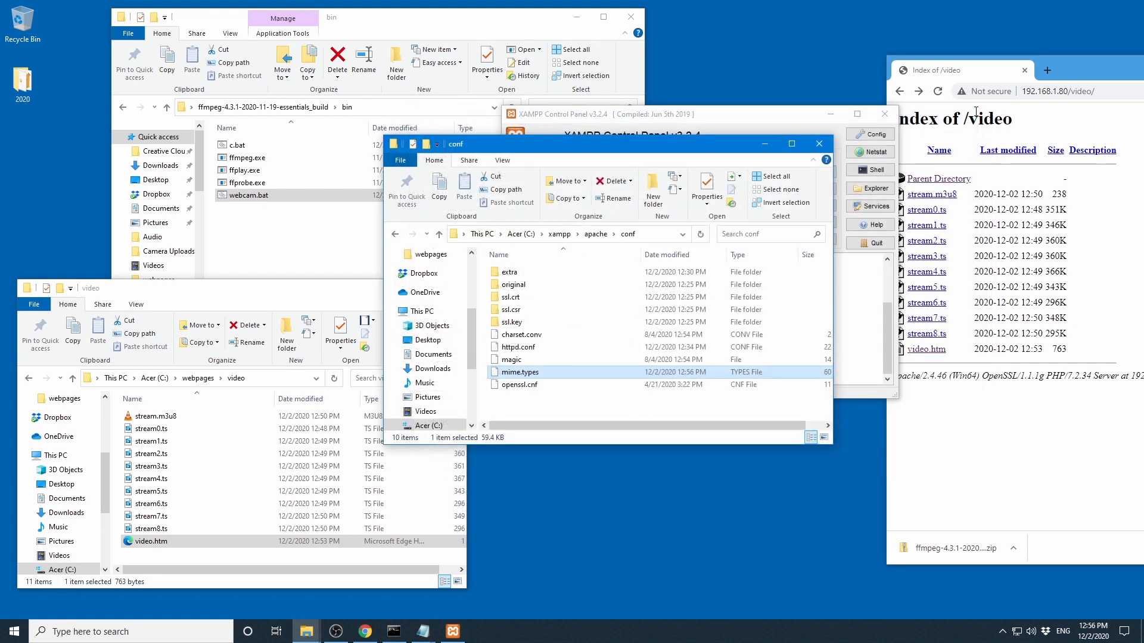
# Close the conf folder window and stop the Apache module in the XAMPP Control Panel
pyautogui.click(817, 145)
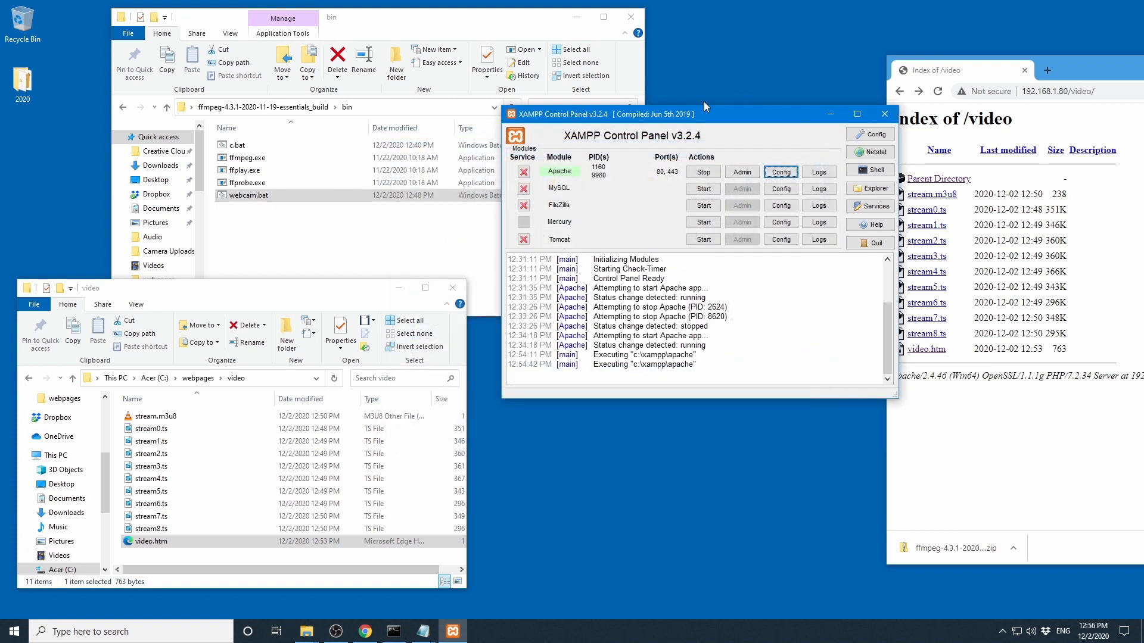
pyautogui.click(703, 173)
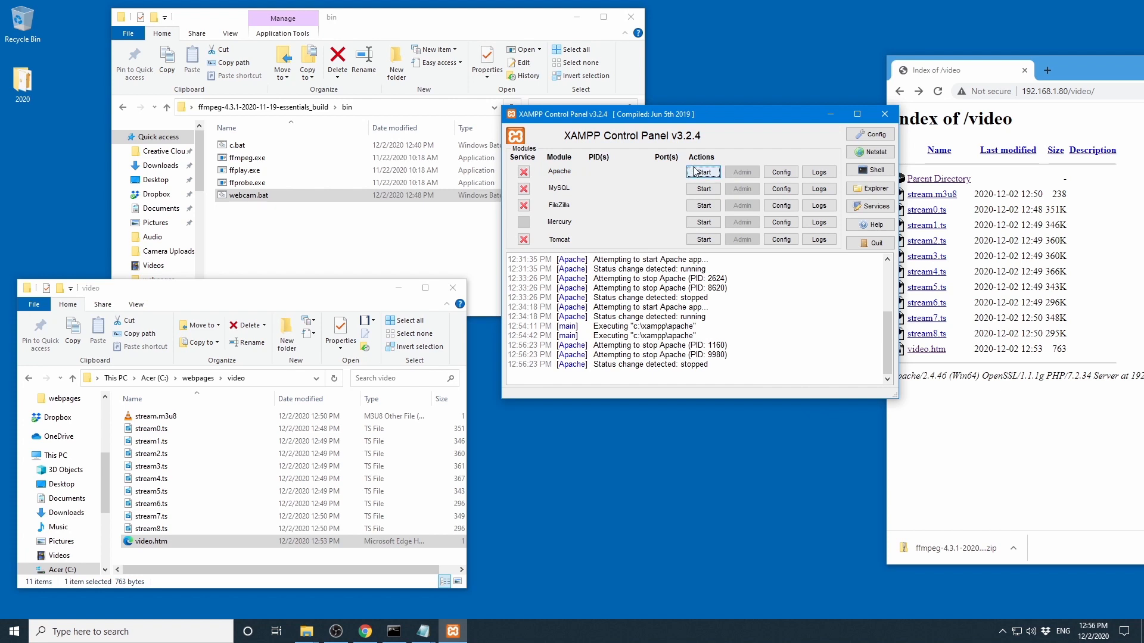
# Start the Apache module in the XAMPP Control Panel and open video.htm from the /video index in the browser
pyautogui.click(703, 172)
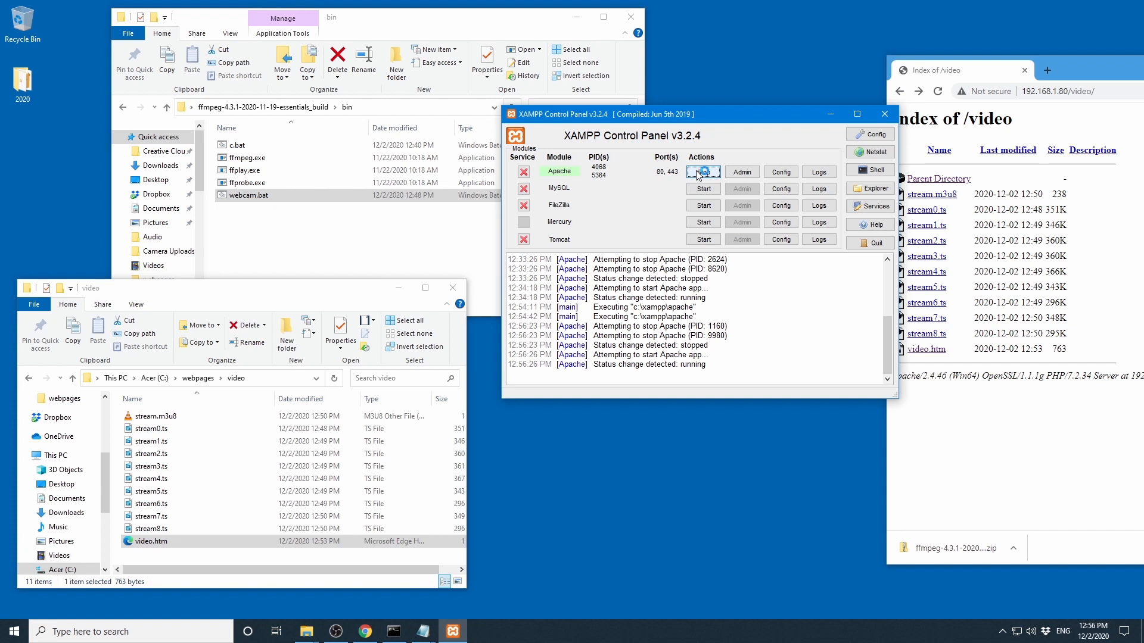
pyautogui.moveTo(730, 117); pyautogui.dragTo(564, 128)
pyautogui.moveTo(1089, 67); pyautogui.dragTo(842, 59)
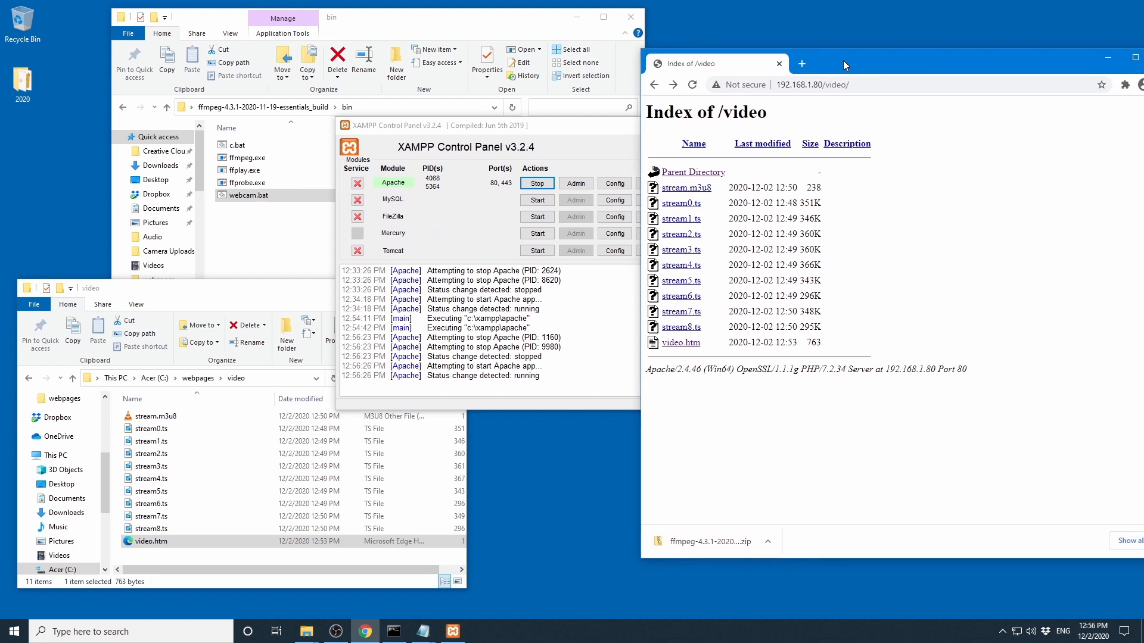
pyautogui.click(694, 85)
pyautogui.click(690, 344)
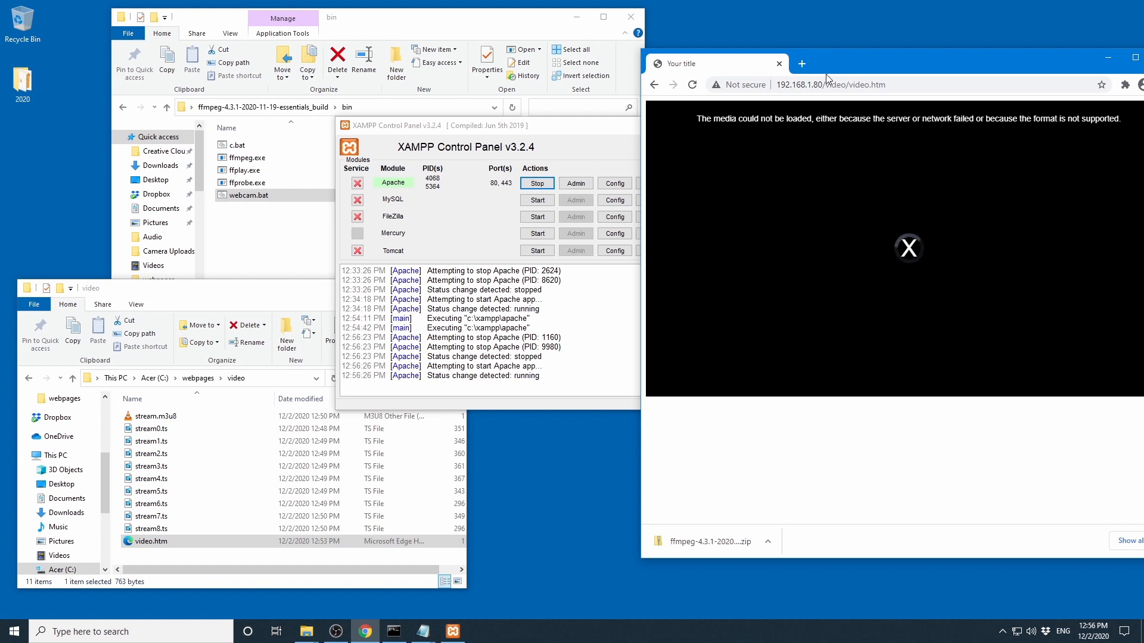
# Bring the whole browser window into view, reload video.htm and play the recorded camera stream
pyautogui.moveTo(856, 59); pyautogui.dragTo(778, 68)
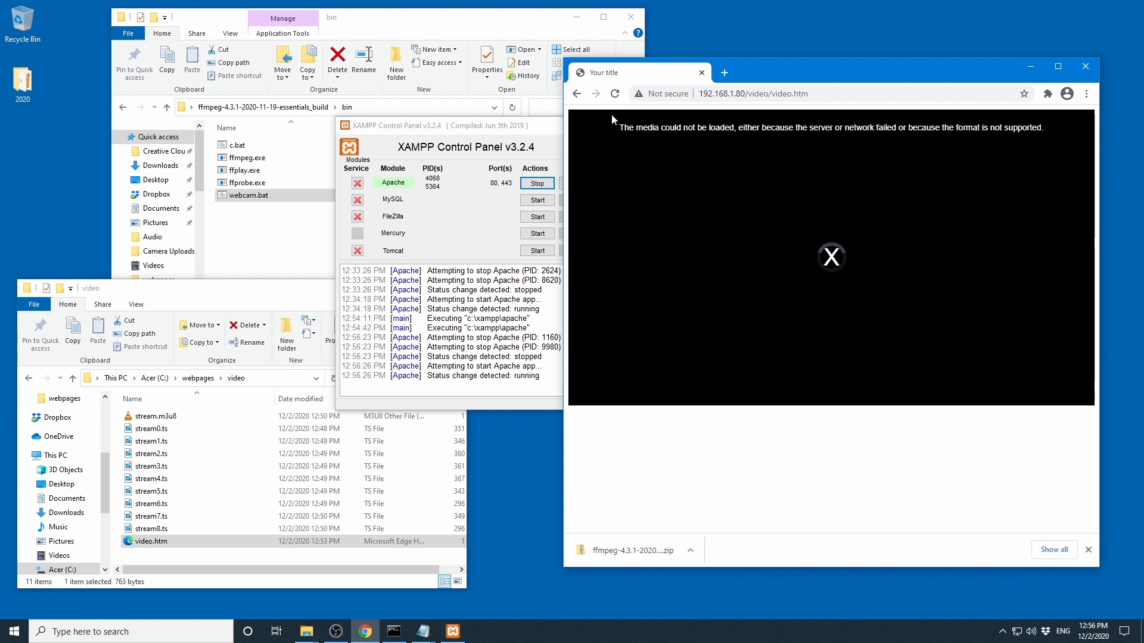
pyautogui.click(615, 96)
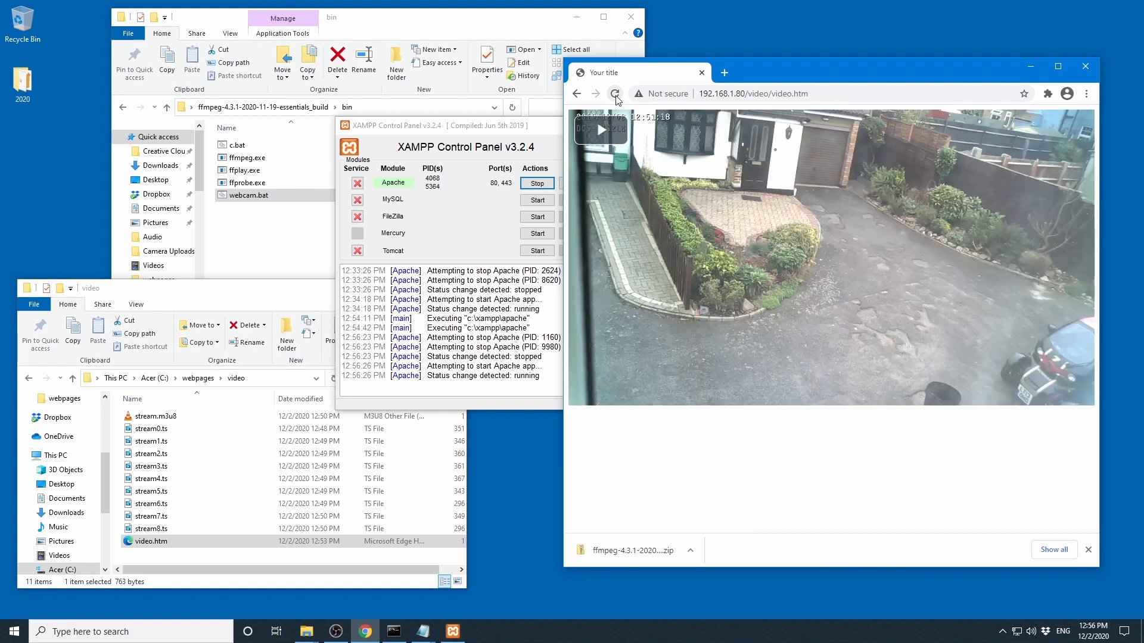
pyautogui.moveTo(757, 69); pyautogui.dragTo(708, 68)
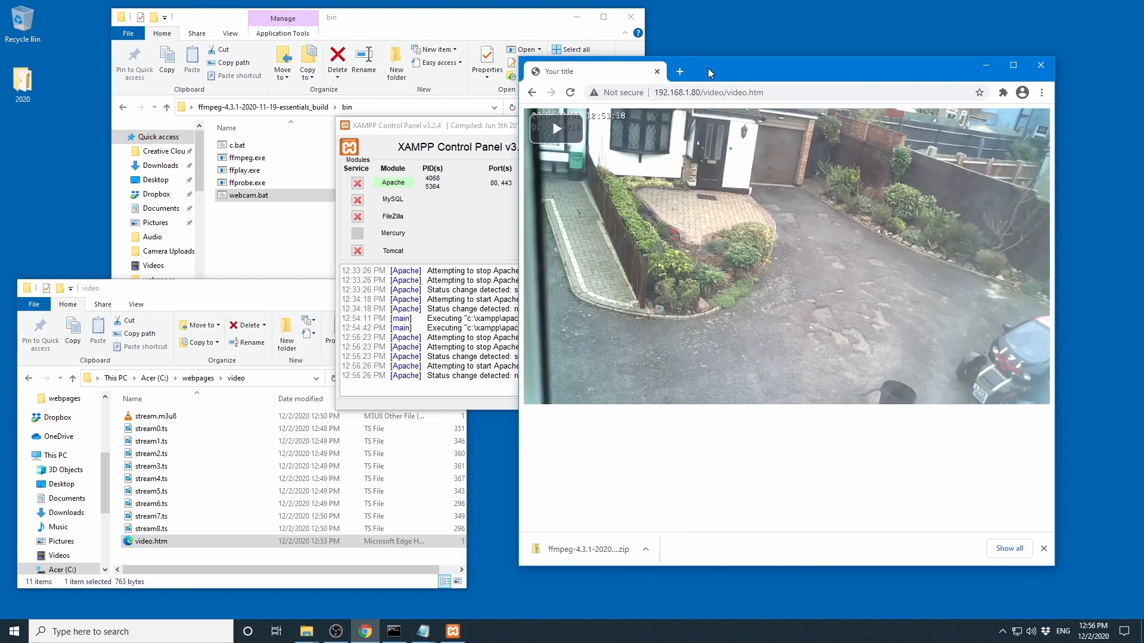
pyautogui.click(560, 129)
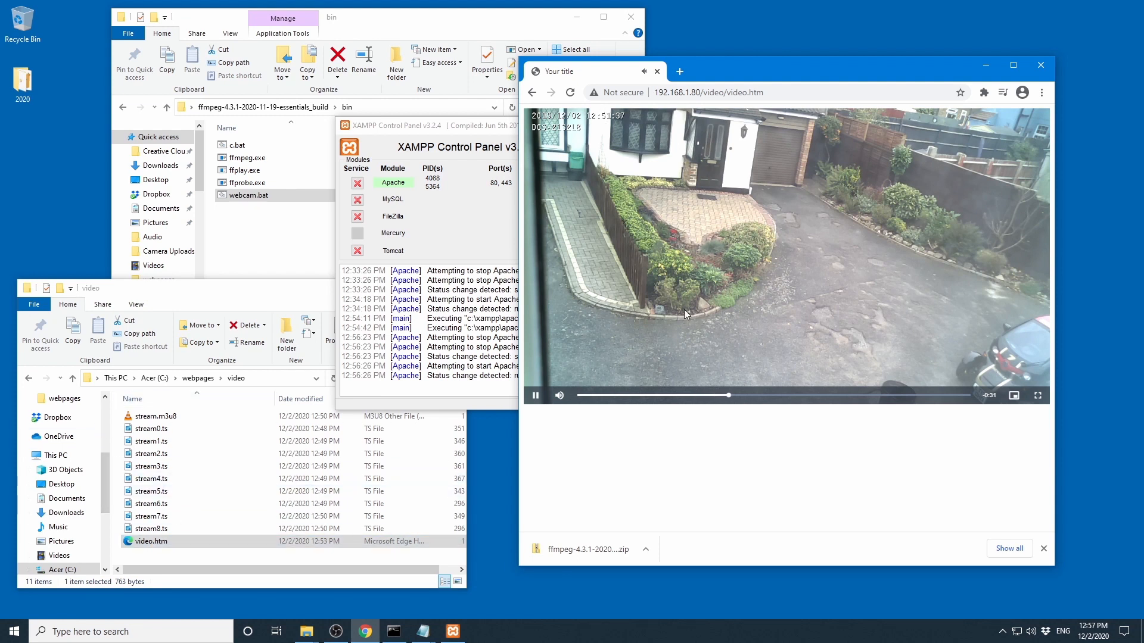
# Reload video.htm, play the recording again and view it briefly in a maximized browser window
pyautogui.click(571, 94)
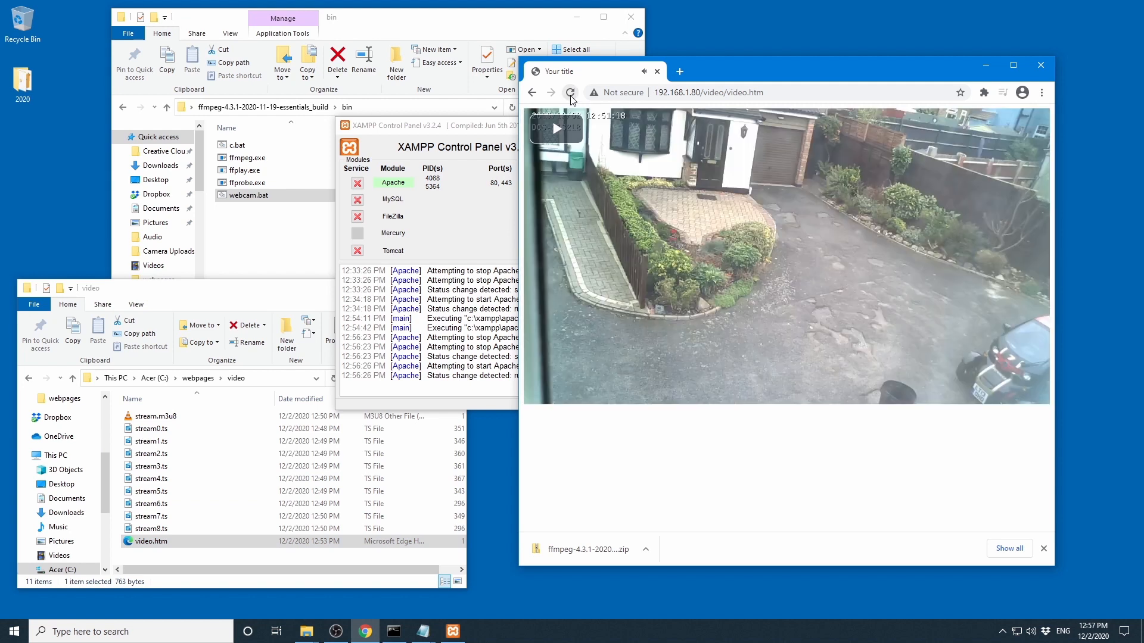
pyautogui.click(571, 94)
pyautogui.click(548, 134)
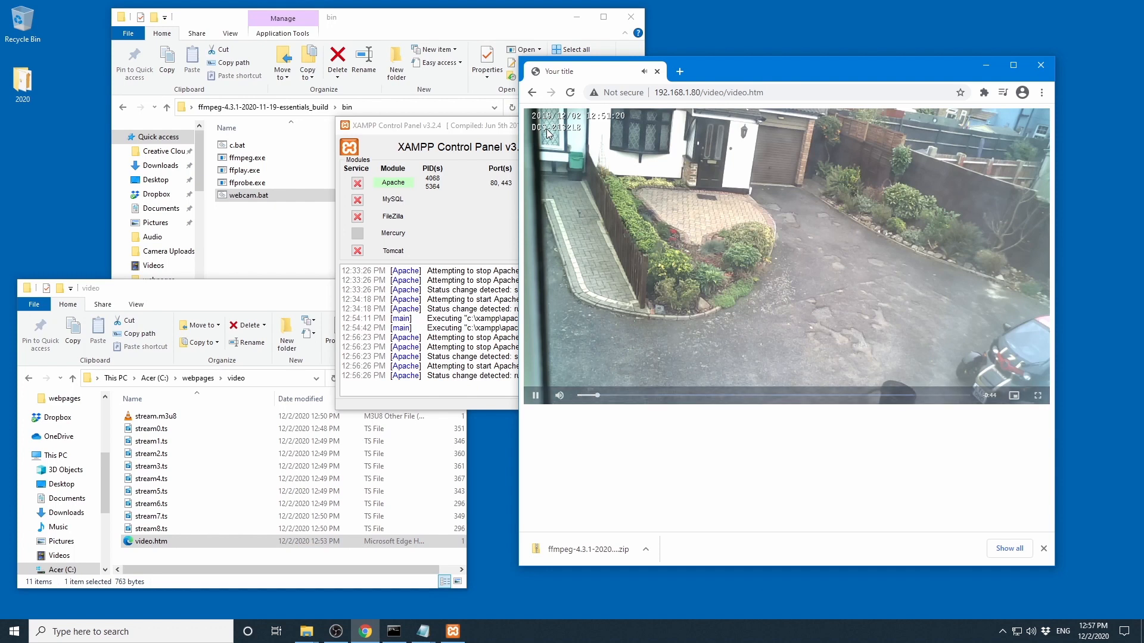
pyautogui.click(1013, 63)
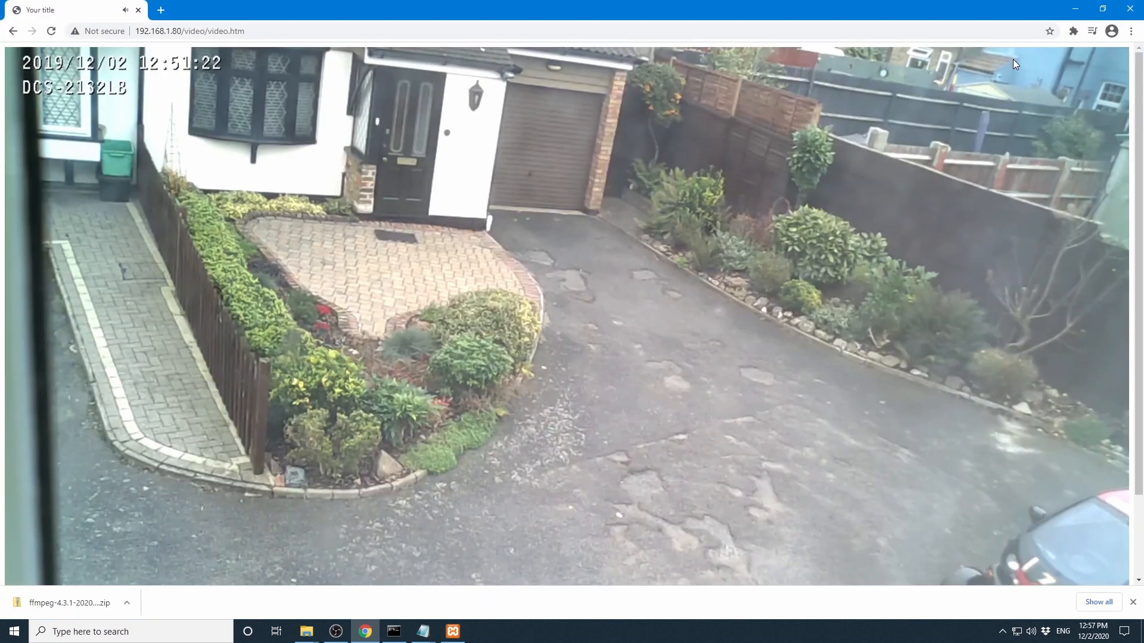
pyautogui.doubleClick(727, 5)
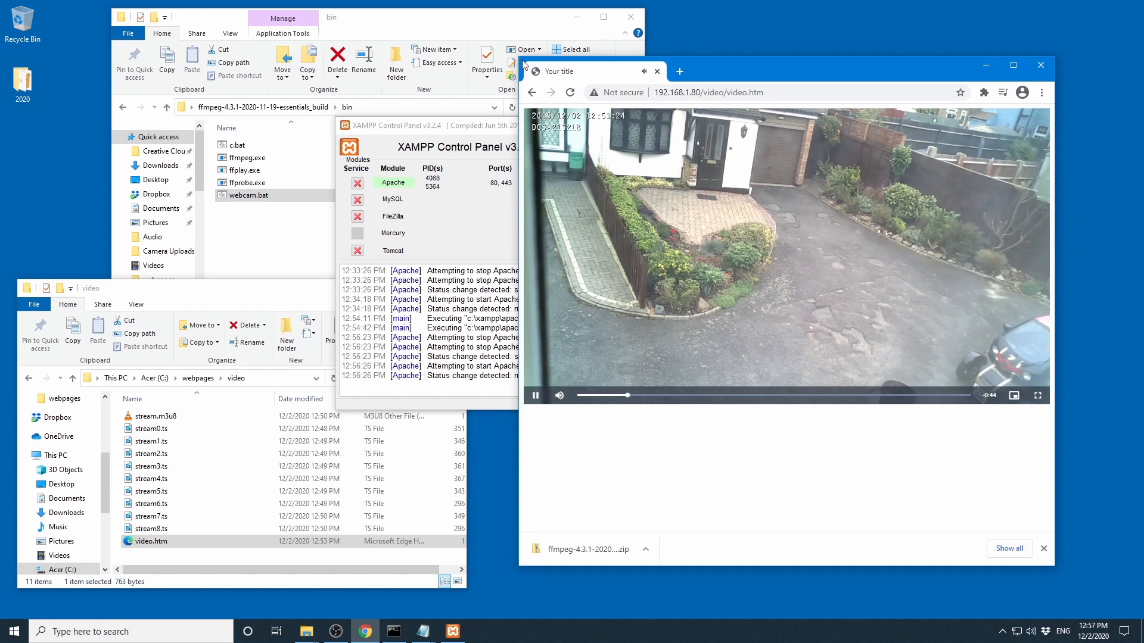
# Pause the video and clear desktop space by shrinking and moving the browser window aside and minimizing the XAMPP Control Panel
pyautogui.moveTo(516, 57); pyautogui.dragTo(649, 143)
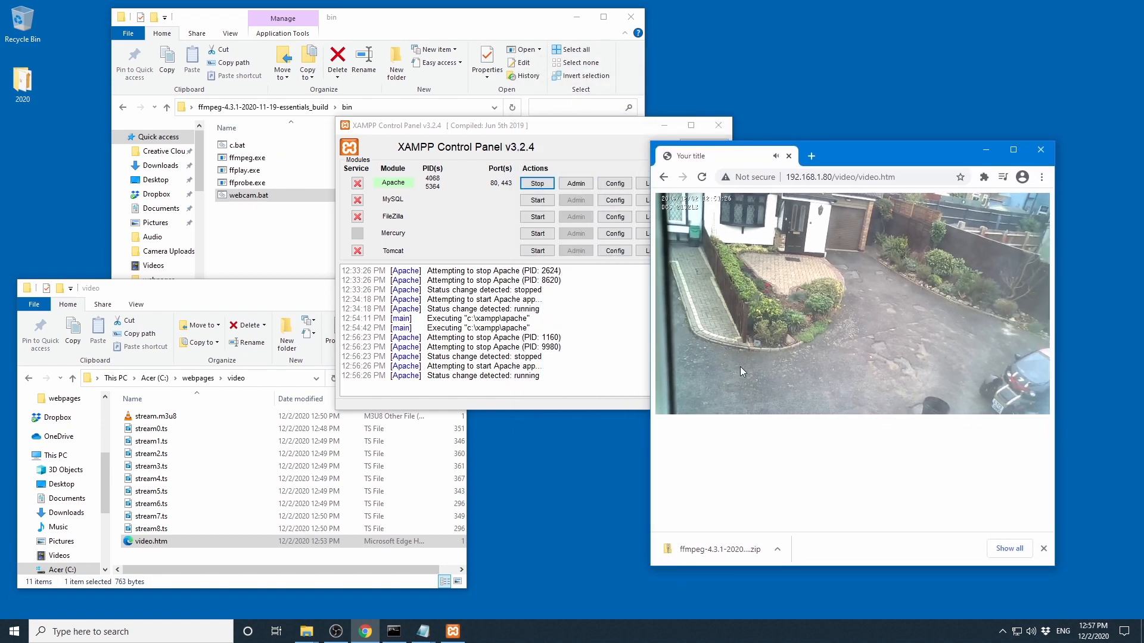
pyautogui.moveTo(729, 407)
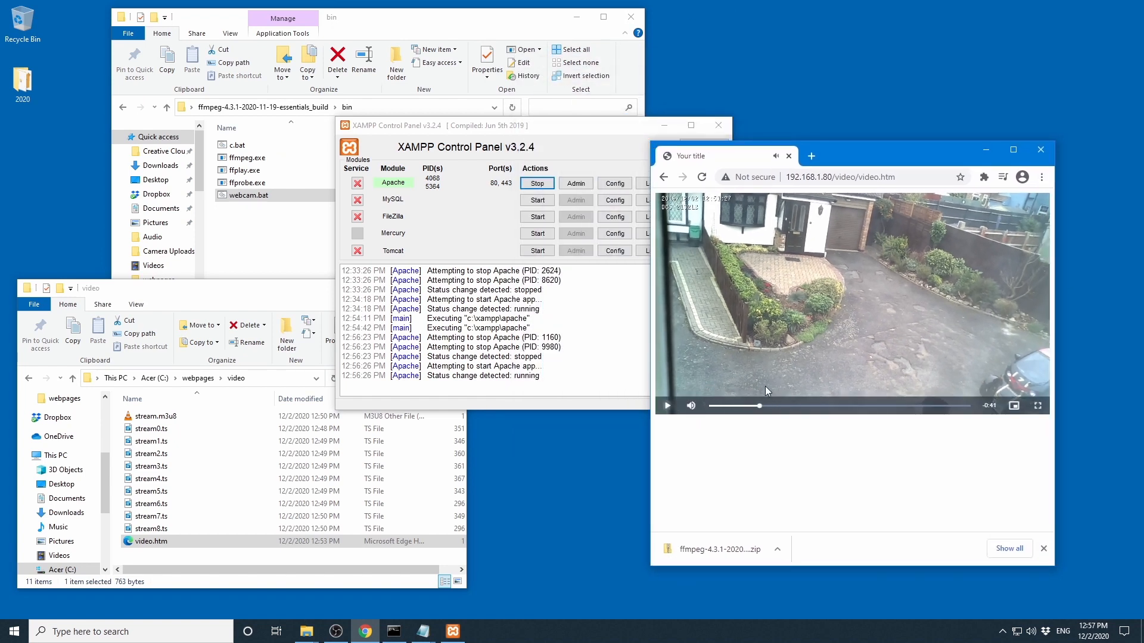
pyautogui.moveTo(844, 155); pyautogui.dragTo(914, 188)
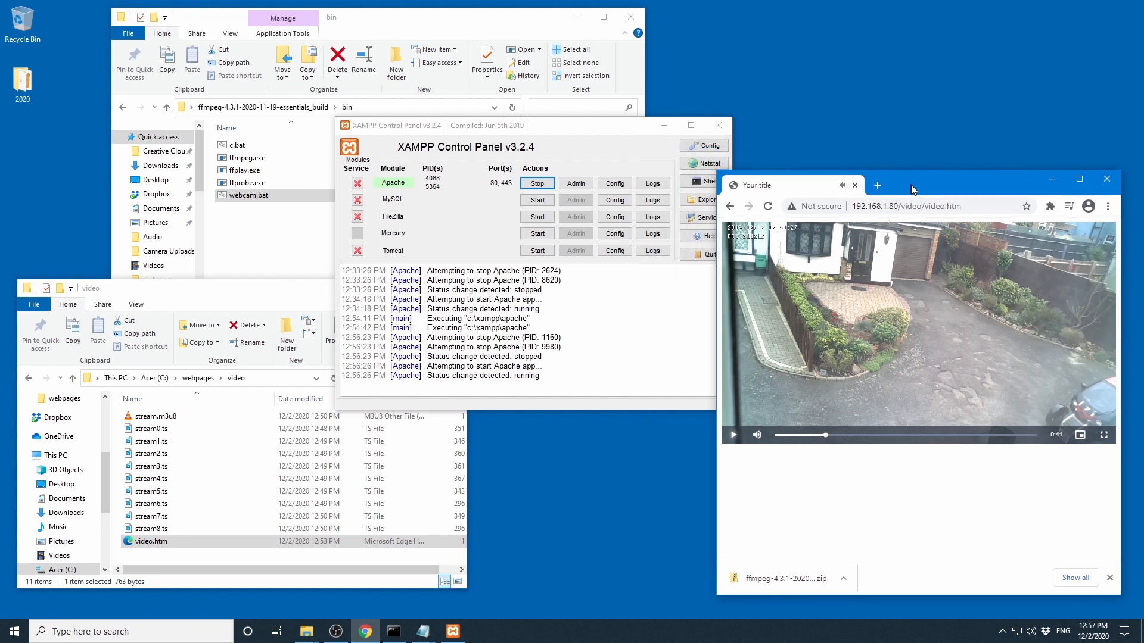
pyautogui.click(663, 125)
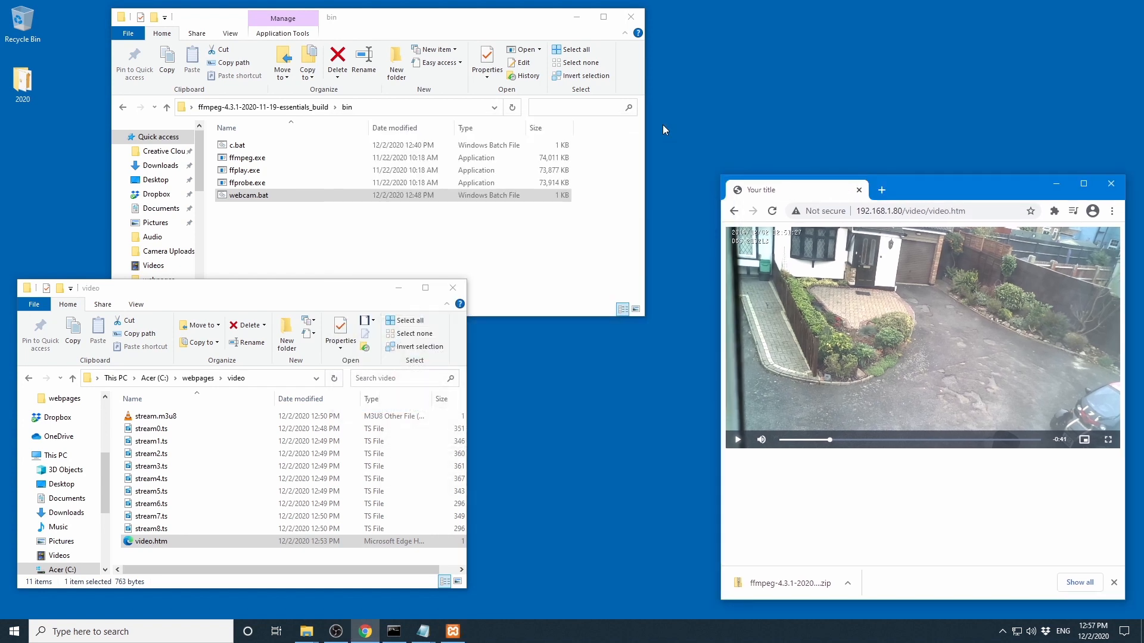
# Delete stream.m3u8 and the segments stream0.ts to stream8.ts from the video folder, keeping video.htm
pyautogui.click(558, 473)
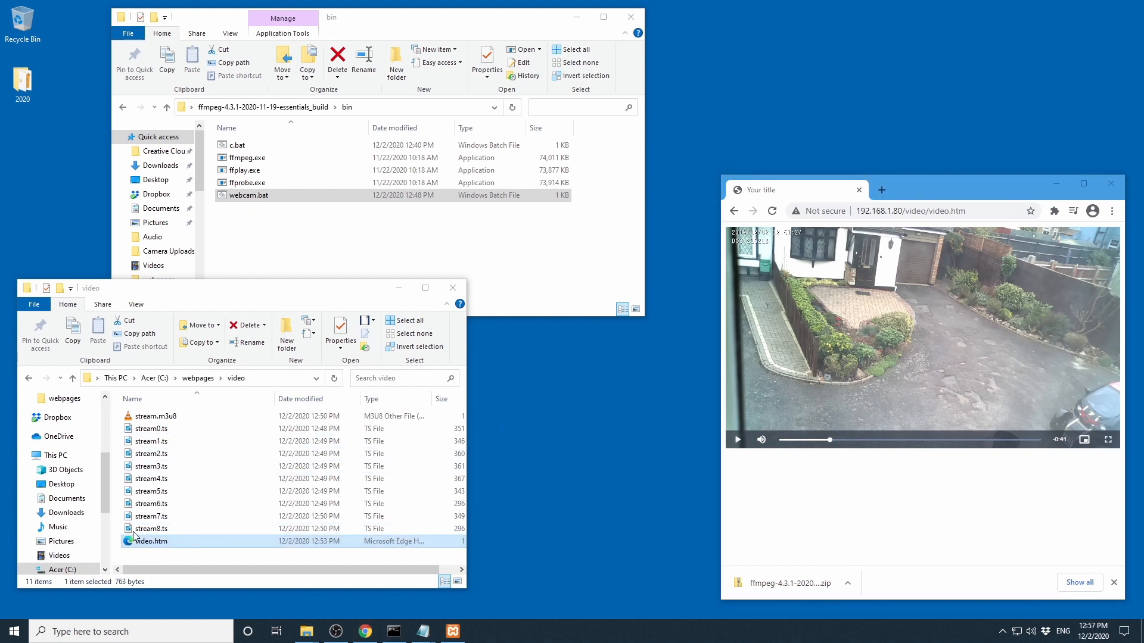
pyautogui.moveTo(120, 421); pyautogui.dragTo(181, 525)
pyautogui.rightClick(180, 526)
pyautogui.click(225, 492)
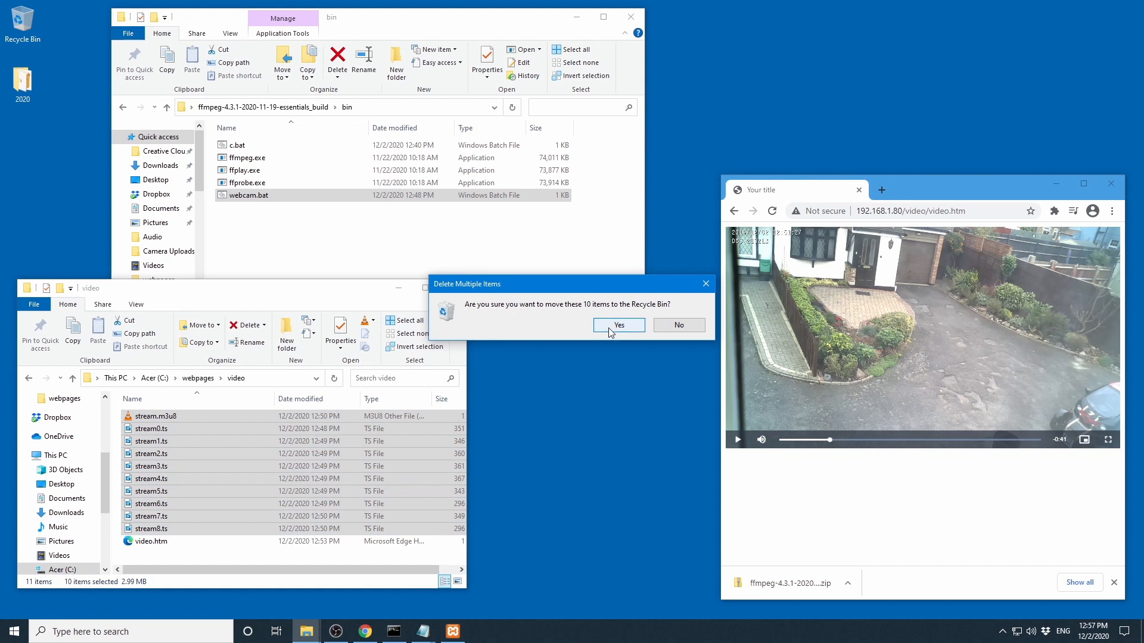
pyautogui.click(611, 327)
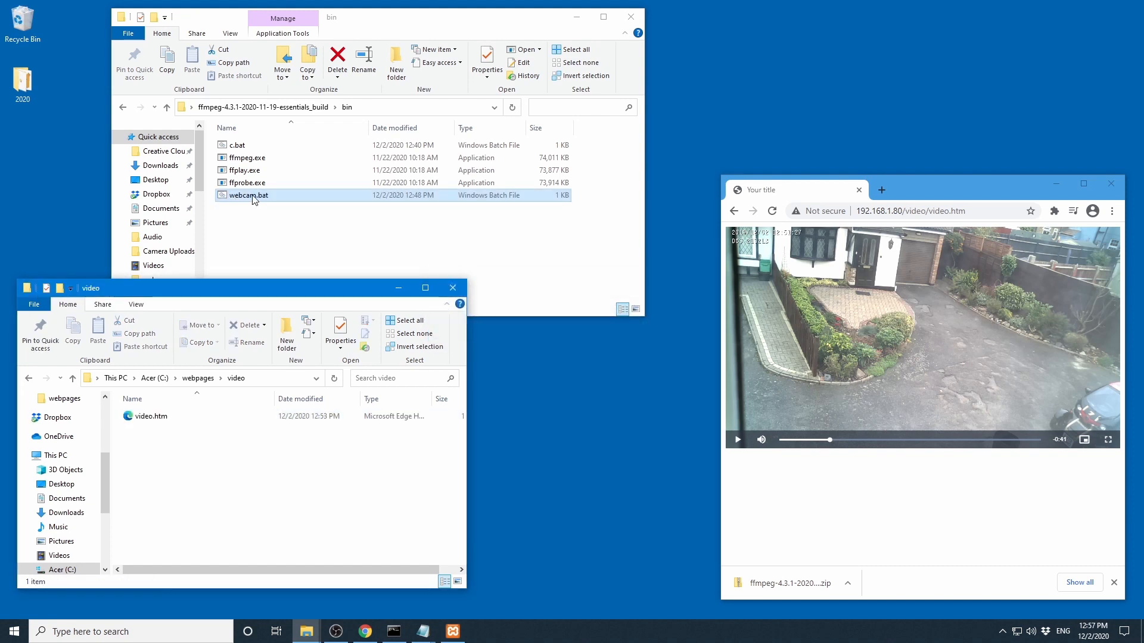
# Run webcam.bat to start the FFmpeg conversion, and reload video.htm to play the live stream in the browser
pyautogui.doubleClick(234, 196)
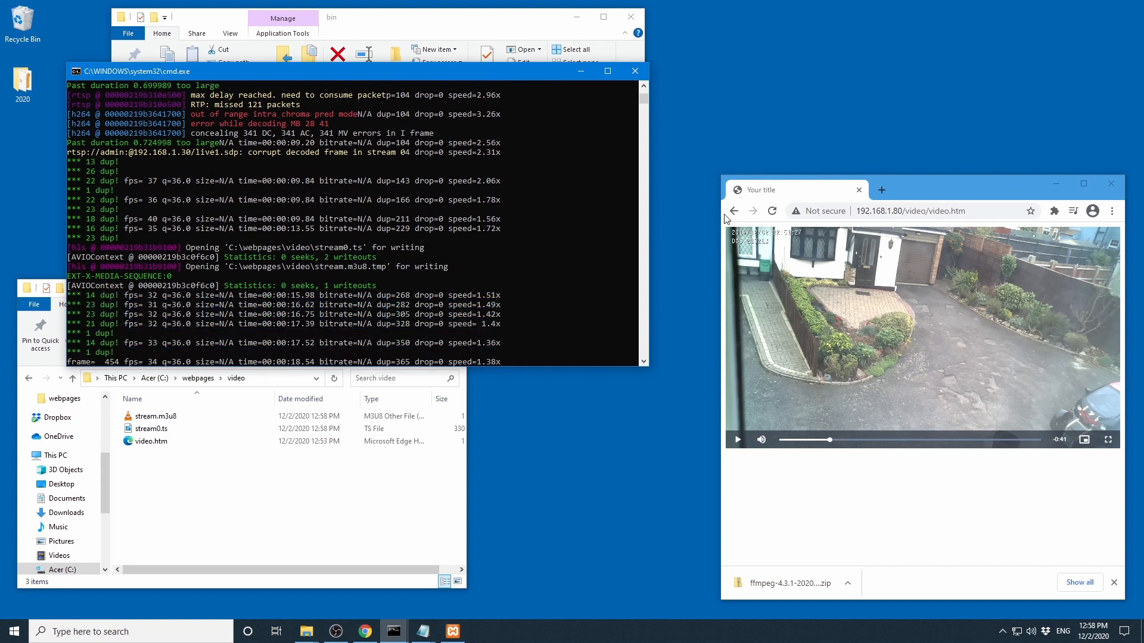
pyautogui.click(774, 213)
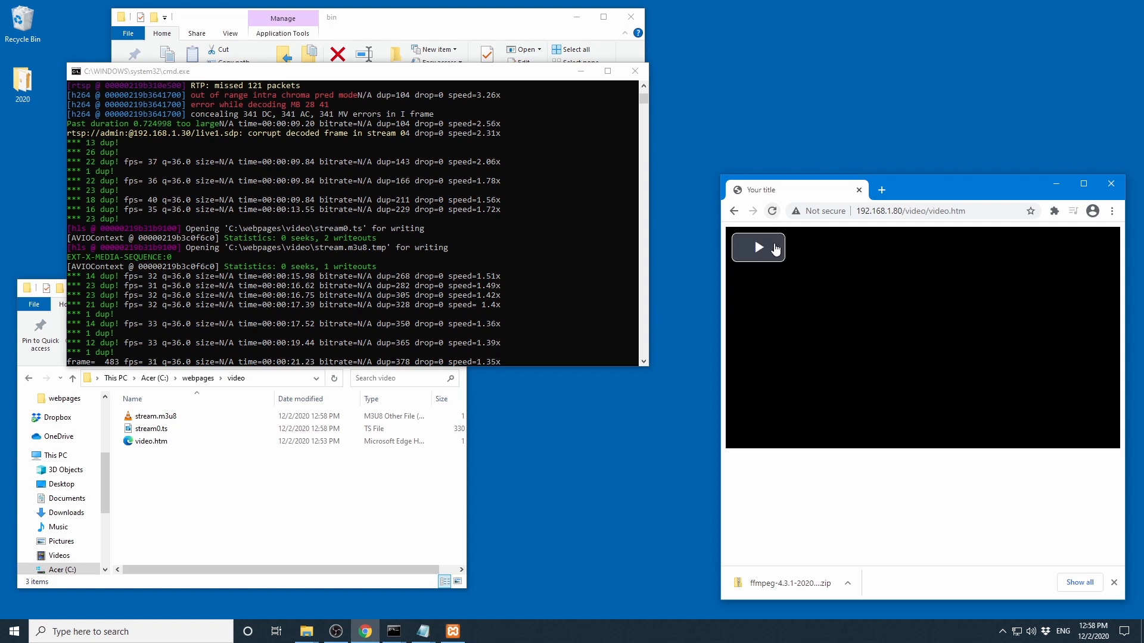
pyautogui.click(751, 250)
pyautogui.moveTo(923, 186); pyautogui.dragTo(878, 101)
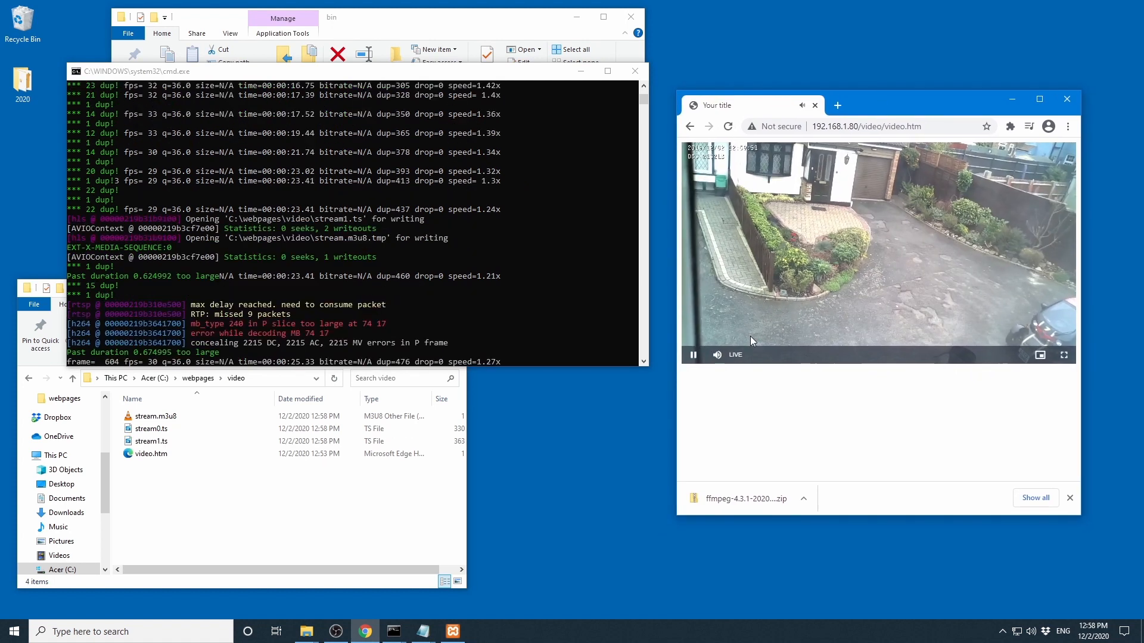
# Watch the live camera playback alongside the FFmpeg output and the video folder, widening the browser window for a larger picture
pyautogui.moveTo(745, 360)
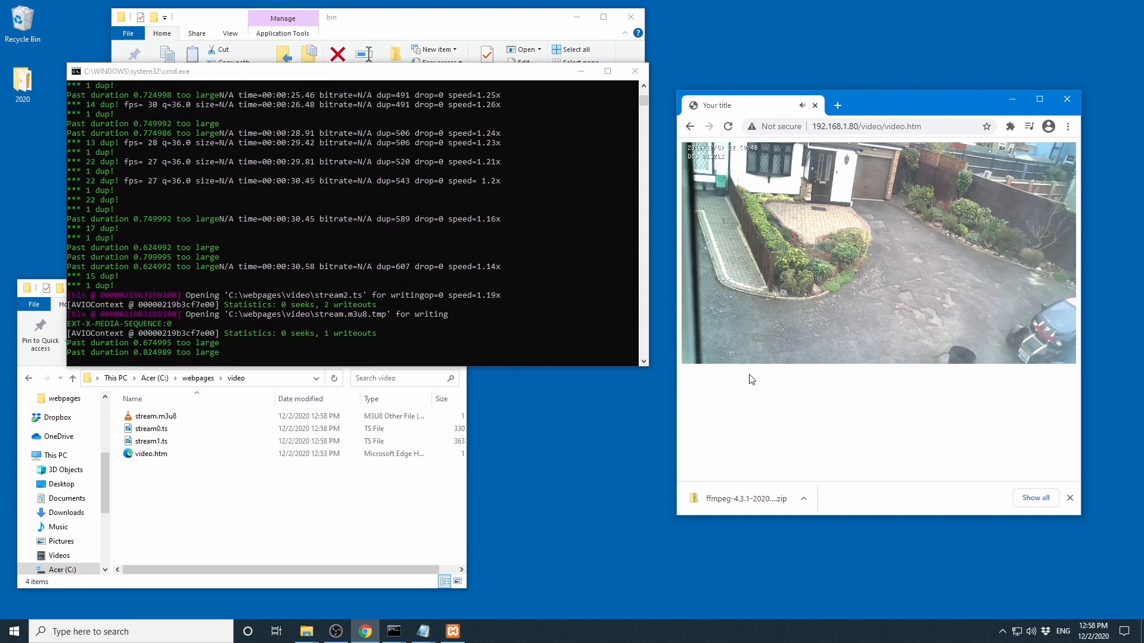
pyautogui.moveTo(785, 320)
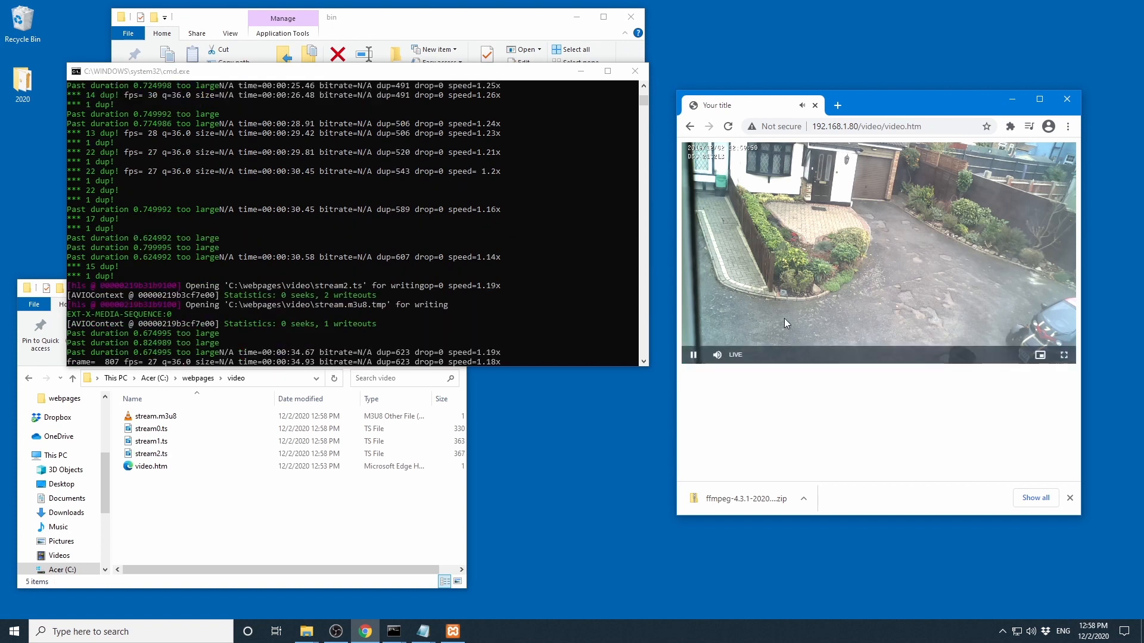
pyautogui.moveTo(864, 297)
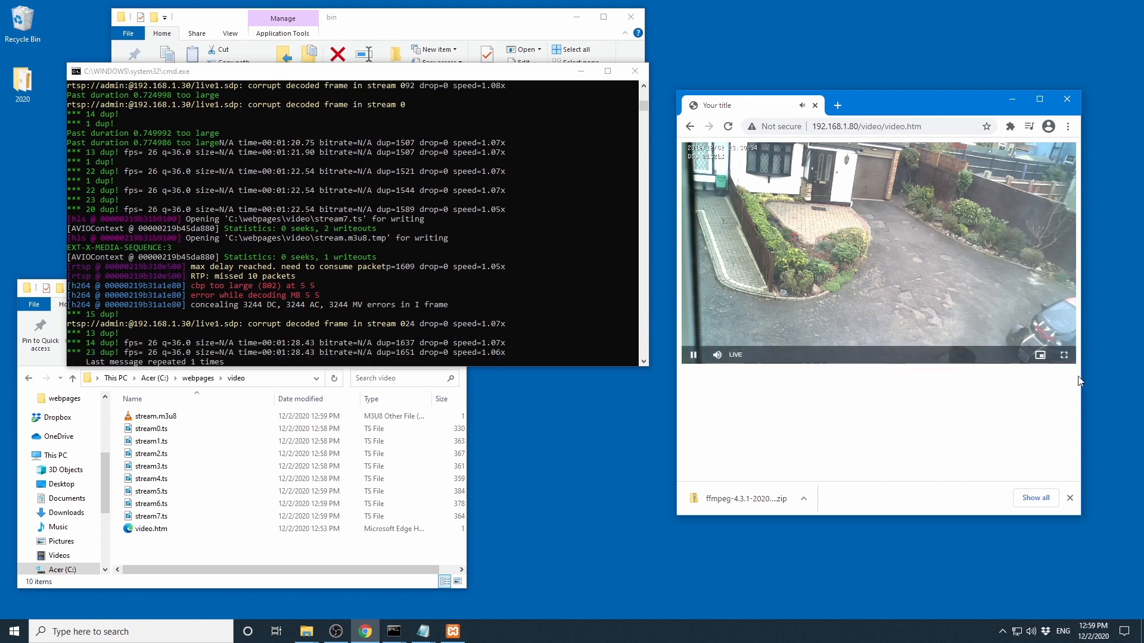
pyautogui.moveTo(1080, 381); pyautogui.dragTo(1129, 374)
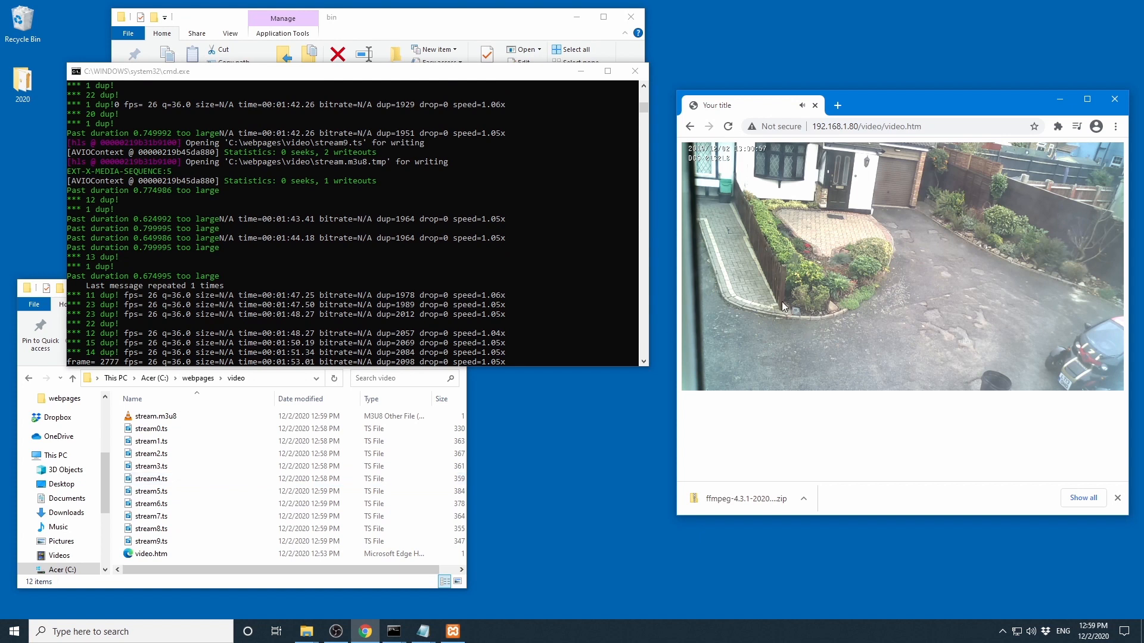
pyautogui.moveTo(777, 246)
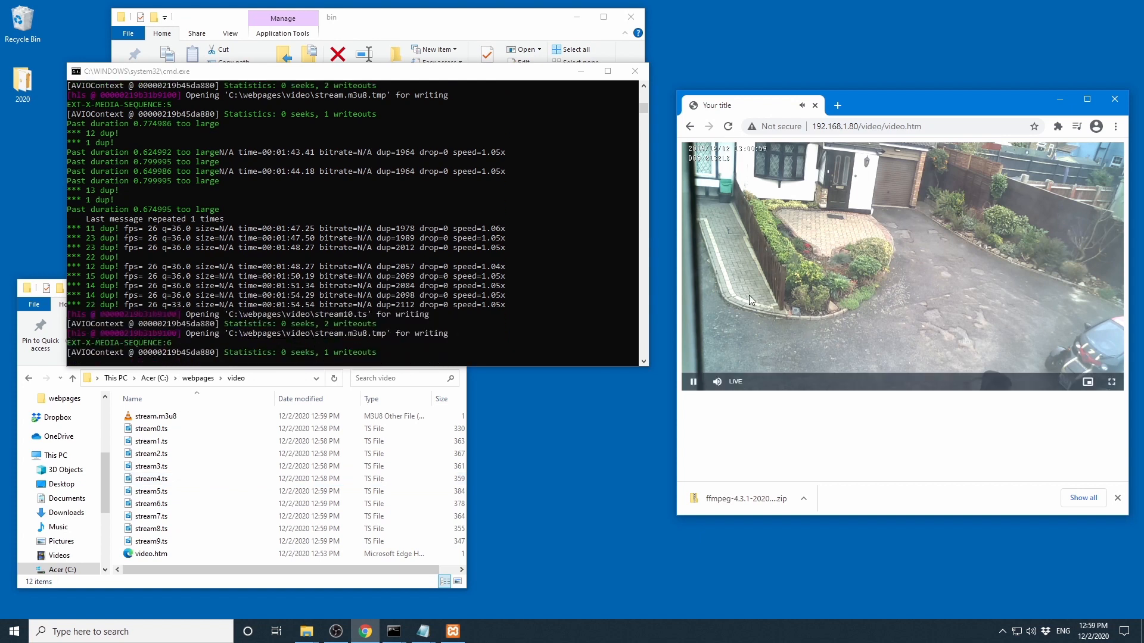